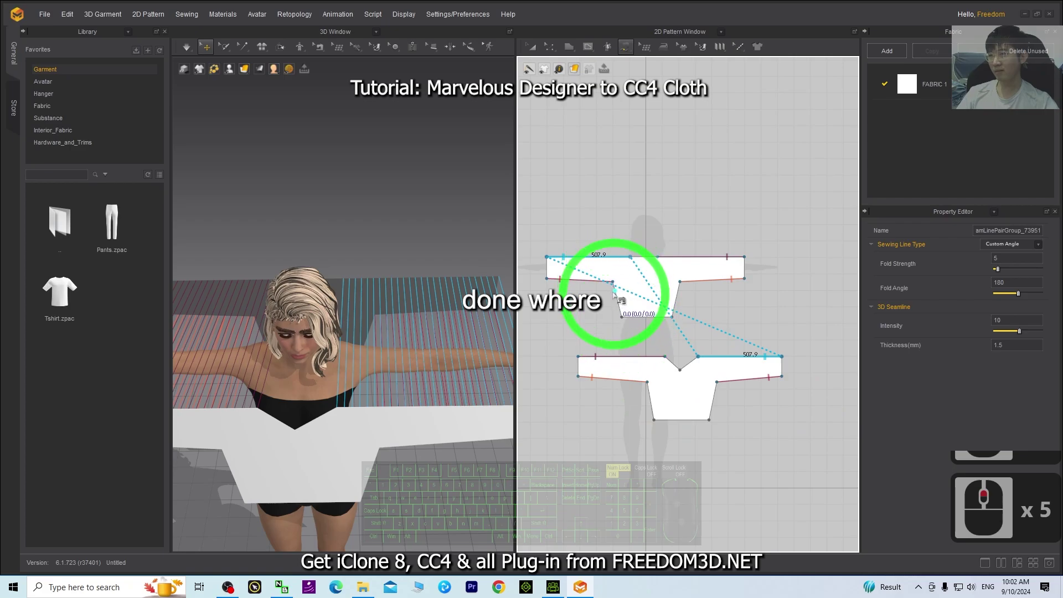
Step: Free-sew the left side edge of the upper back pattern to the right side edge of the V-neck front pattern
right_click(614, 283)
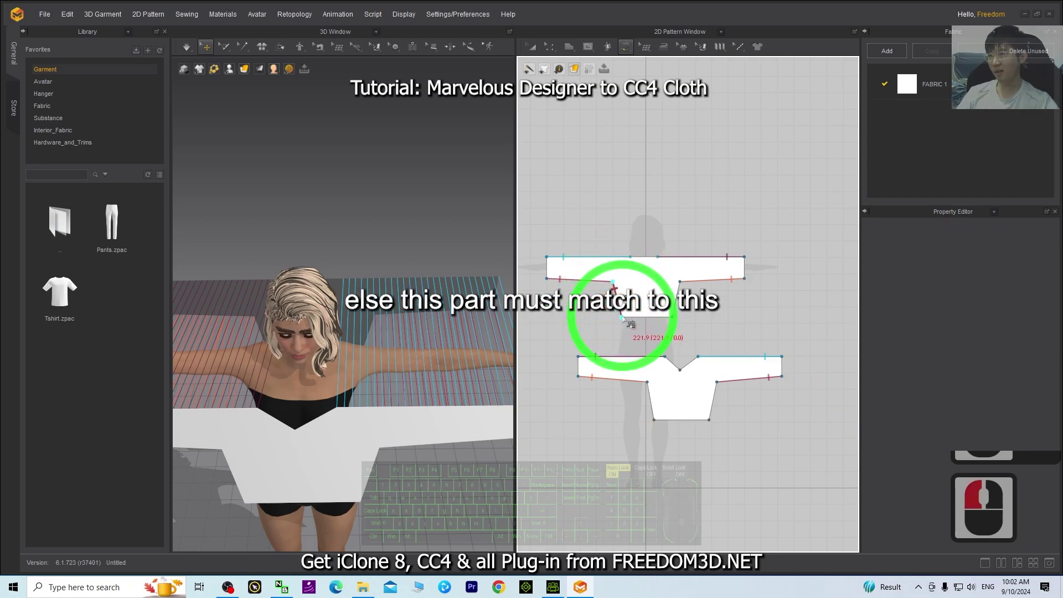
left_click_drag(622, 317, 728, 381)
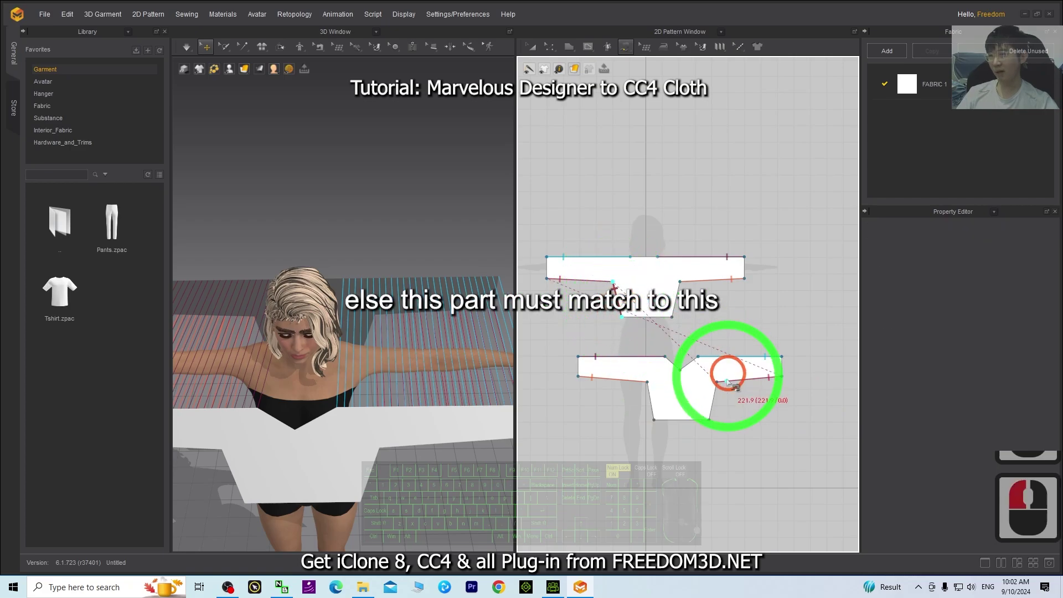
left_click(709, 420)
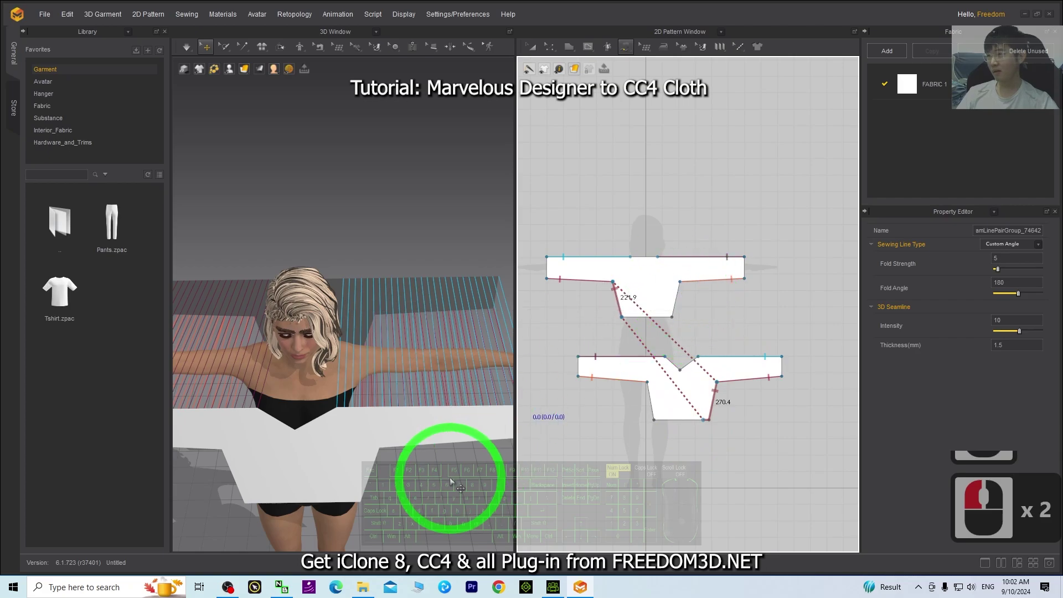
middle_click_drag(459, 436, 468, 390)
right_click_drag(473, 457, 715, 409)
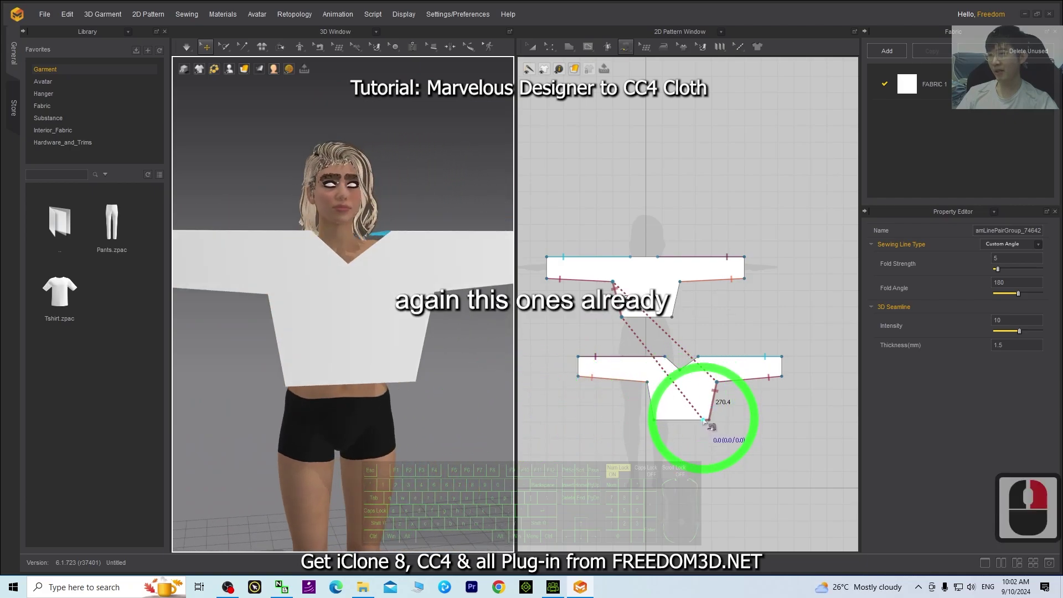
Step: Edit the new side seam so its lower end meets the right hem corner of the V-neck front pattern
scroll(720, 404, "up", 7)
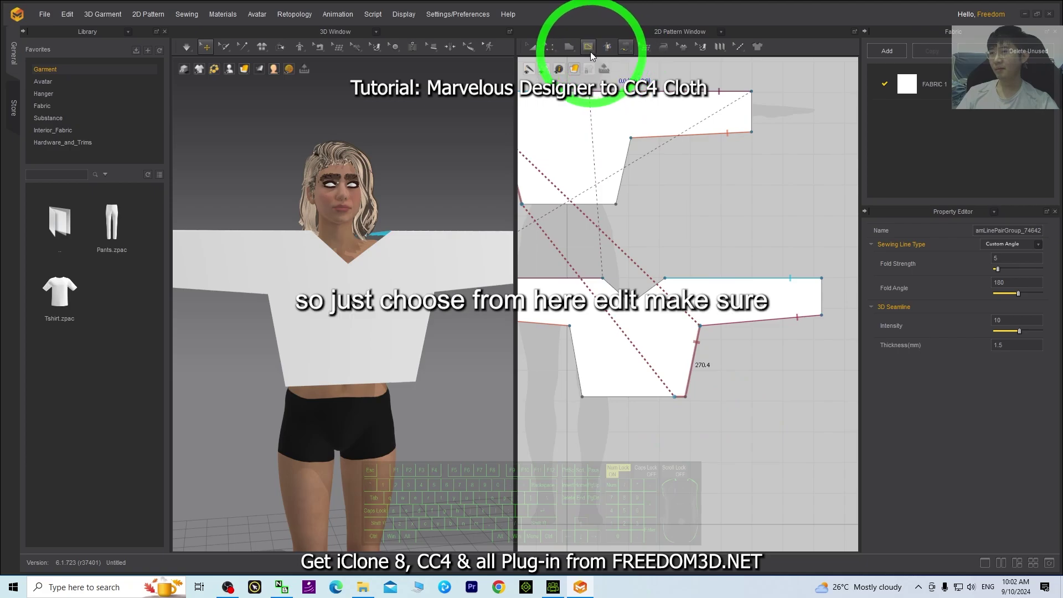
left_click(626, 51)
left_click(634, 70)
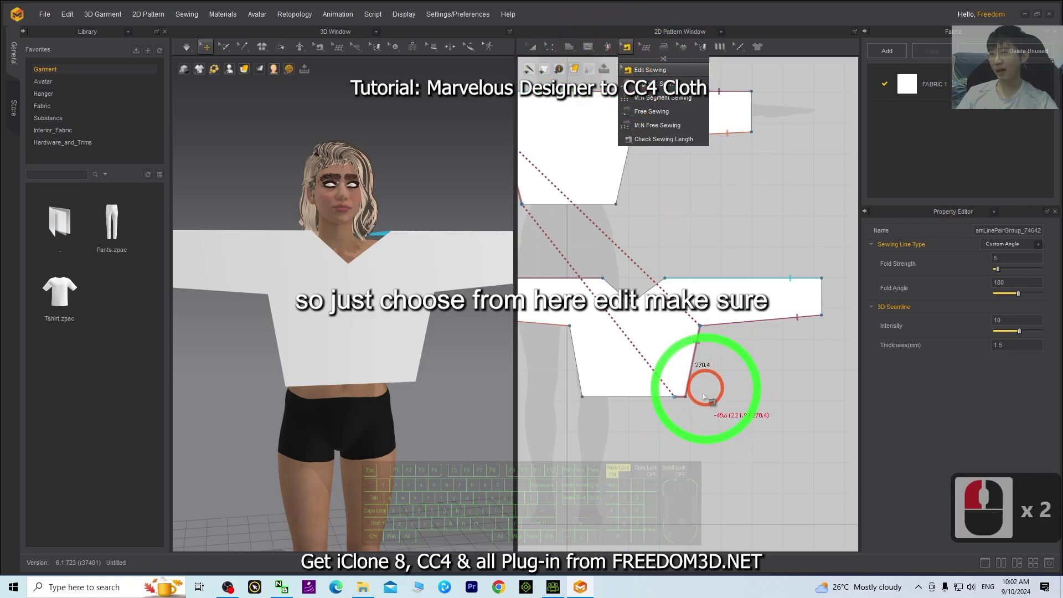
left_click_drag(674, 395, 692, 397)
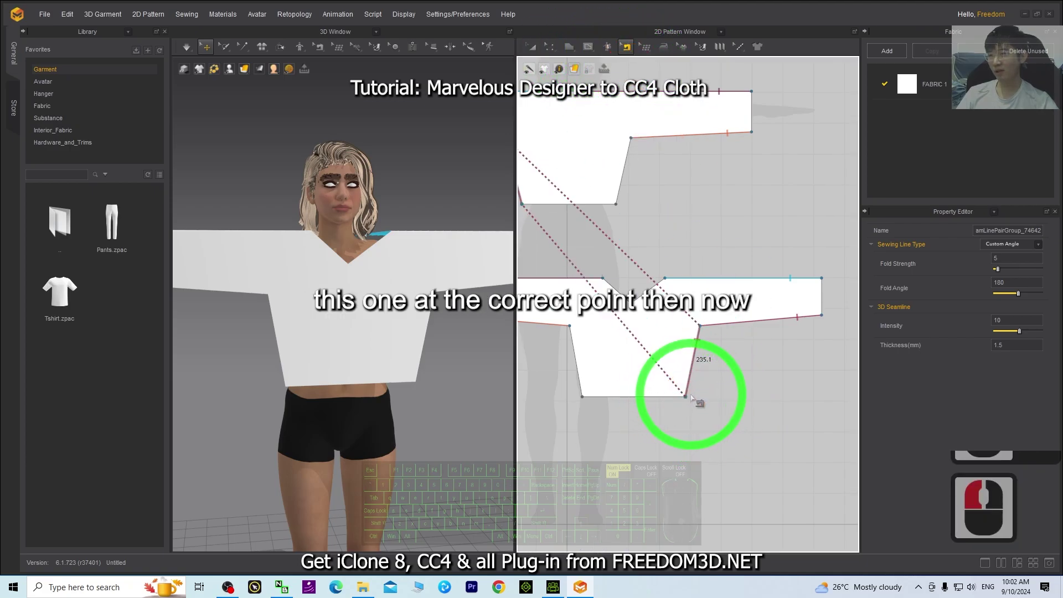
scroll(696, 383, "down", 8)
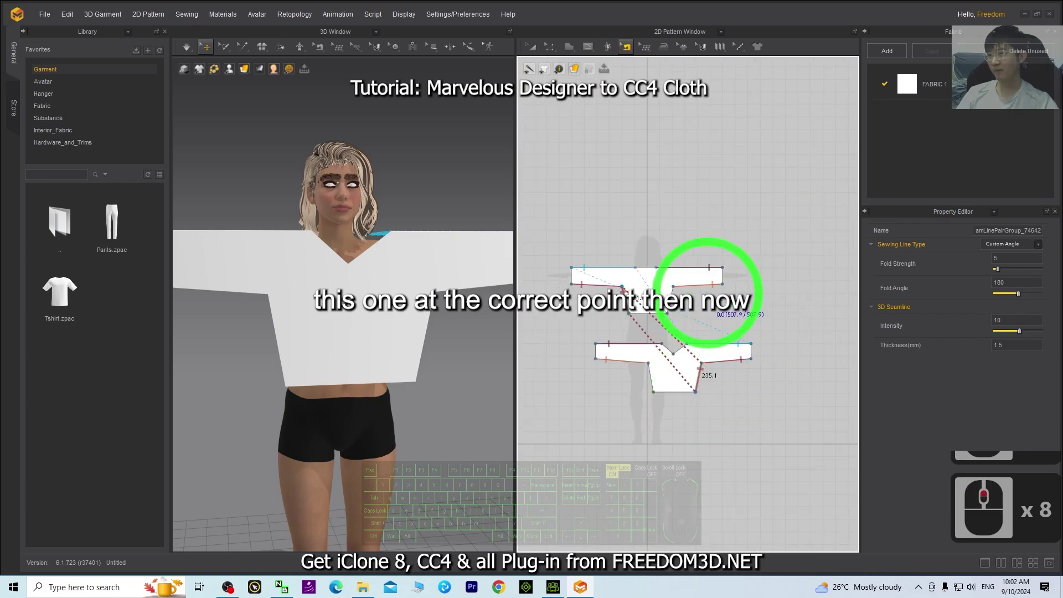
Step: Free-sew the right side edge of the back pattern to the left side edge of the V-neck front pattern, hem to underarm
left_click(627, 46)
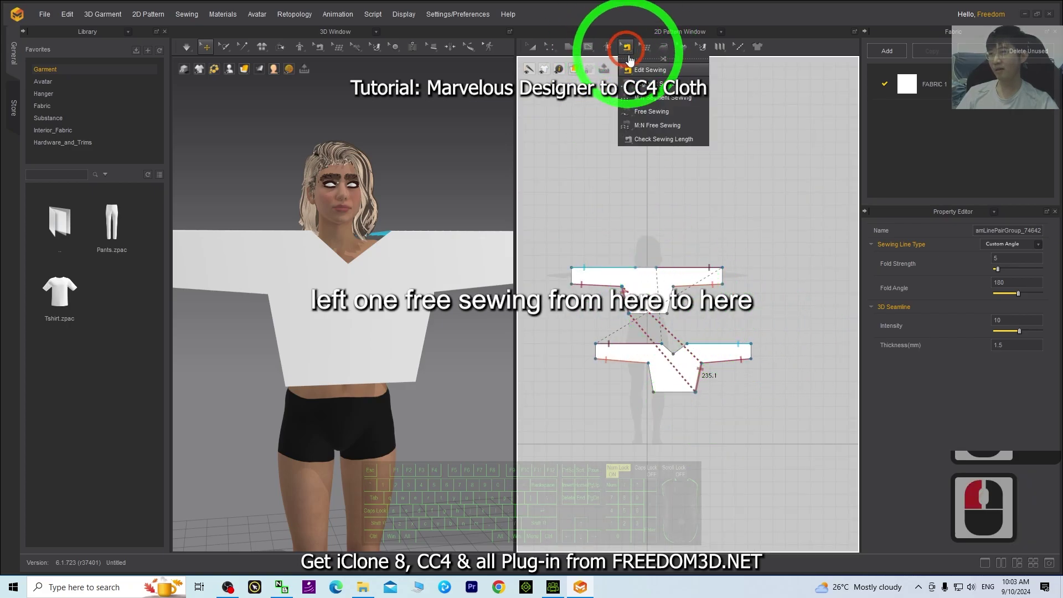
left_click(651, 112)
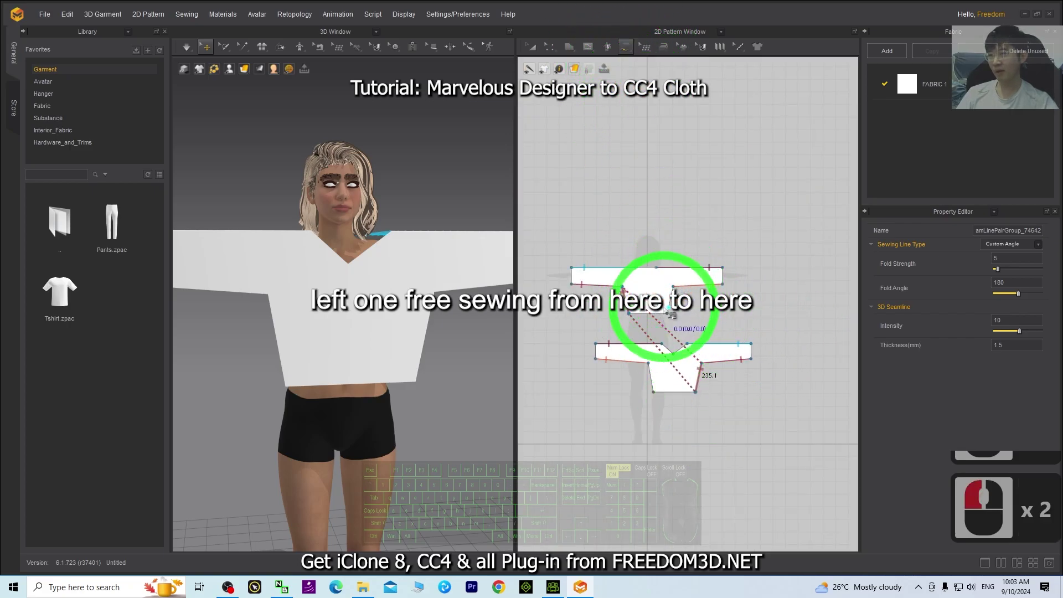
left_click(668, 314)
left_click(674, 286)
left_click(652, 393)
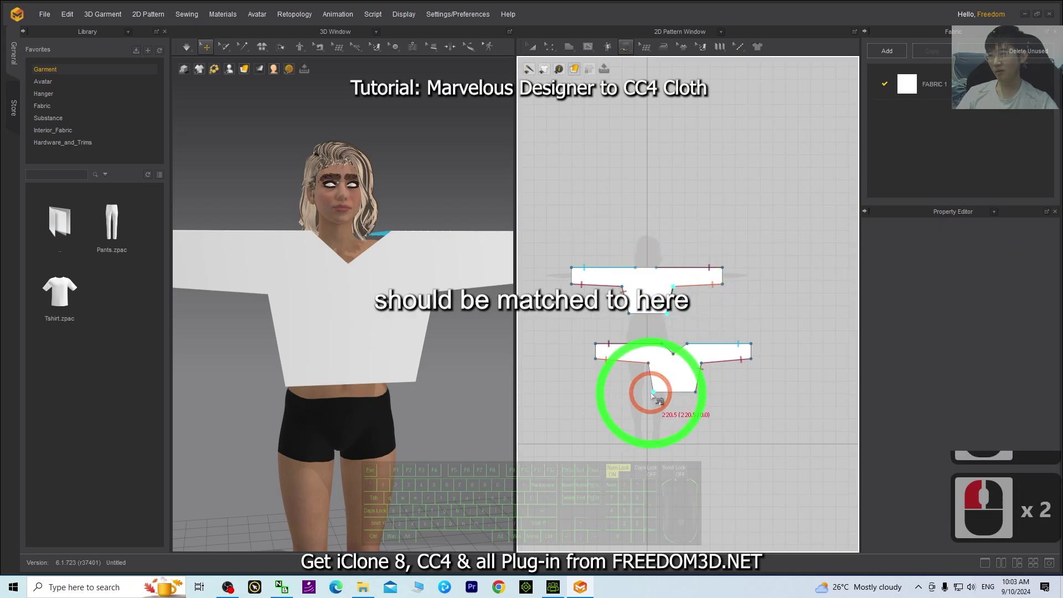
left_click(649, 363)
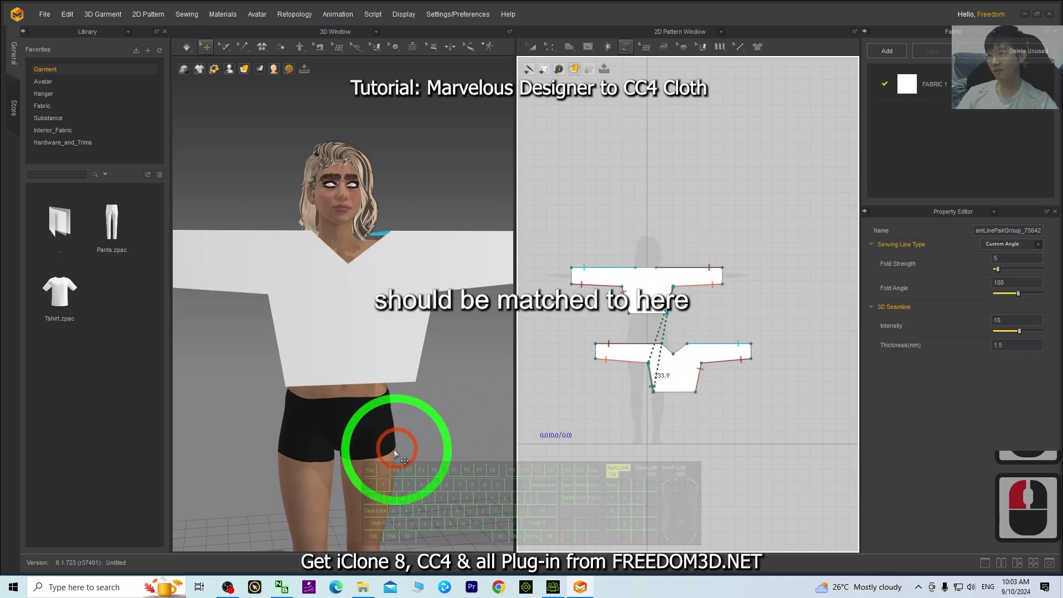
middle_click_drag(377, 466, 417, 450)
right_click_drag(340, 447, 379, 479)
scroll(397, 443, "down", 11)
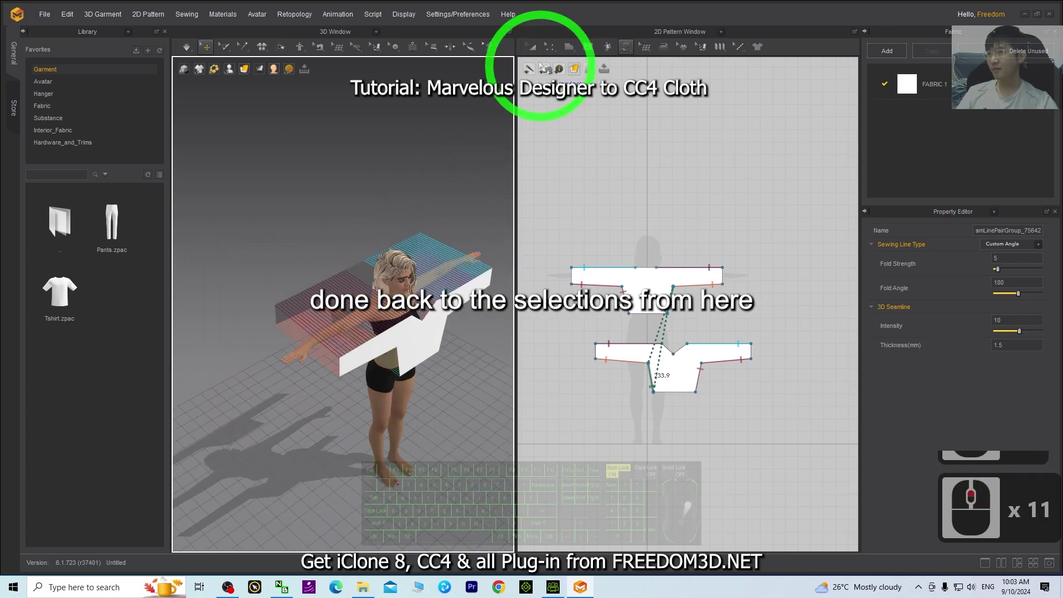
Step: Move the front and back garment pieces closer to the avatar's body in the 3D view
left_click(534, 49)
left_click(446, 358)
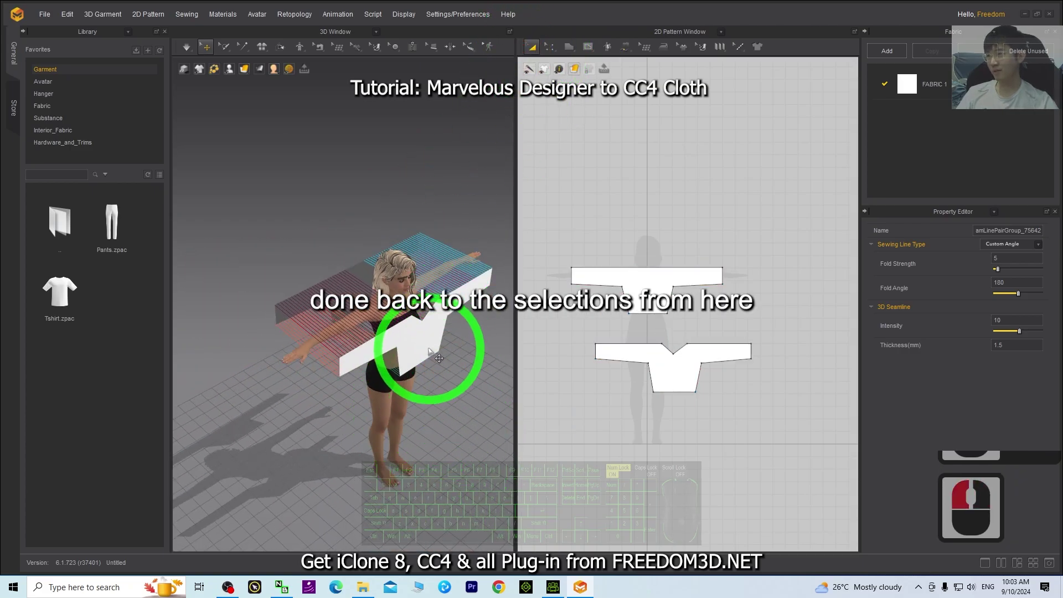
left_click(427, 348)
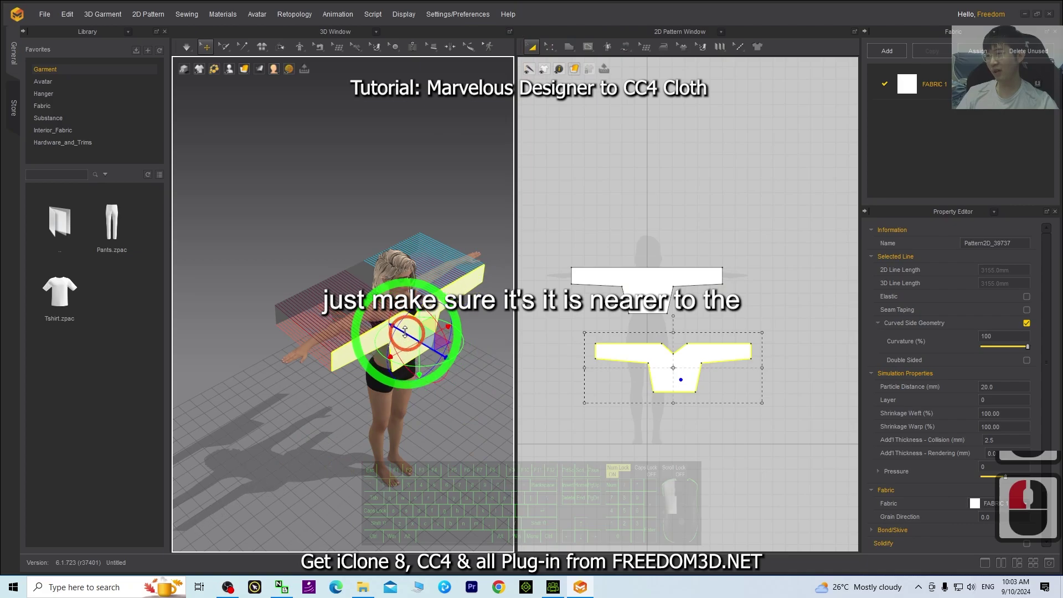
left_click_drag(405, 332, 402, 331)
right_click_drag(398, 340, 359, 375)
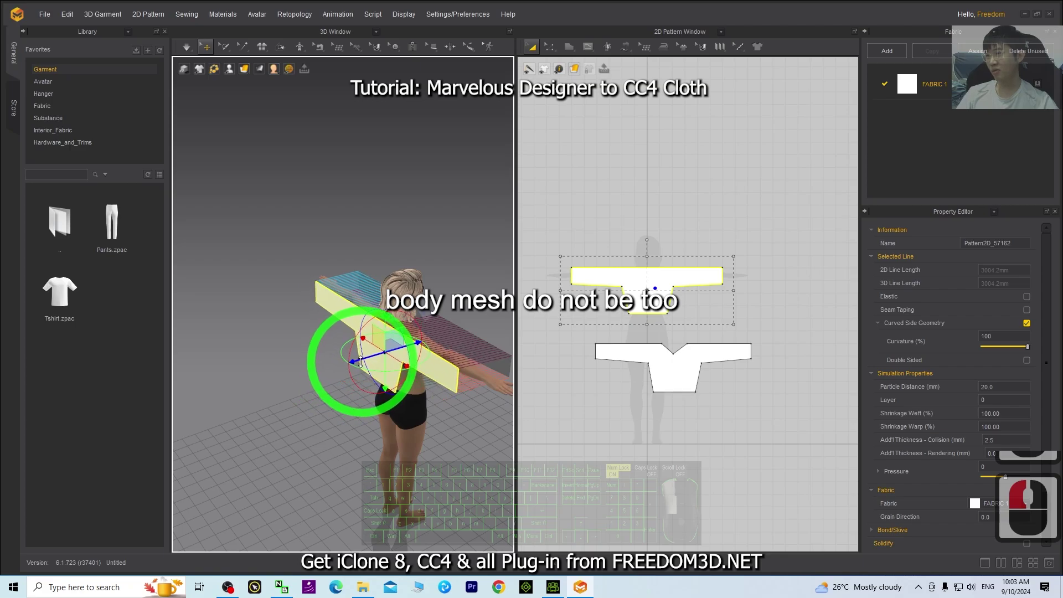
Step: Try simulating the garment on the avatar and undo the simulation
right_click_drag(424, 449, 320, 418)
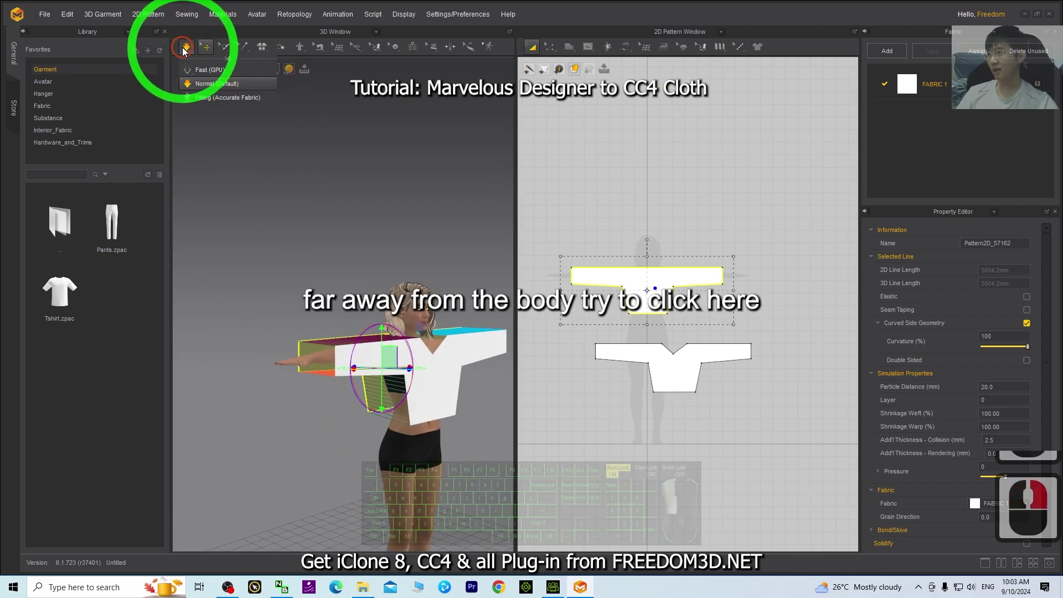
right_click_drag(469, 245, 448, 247)
key("ctrl+z")
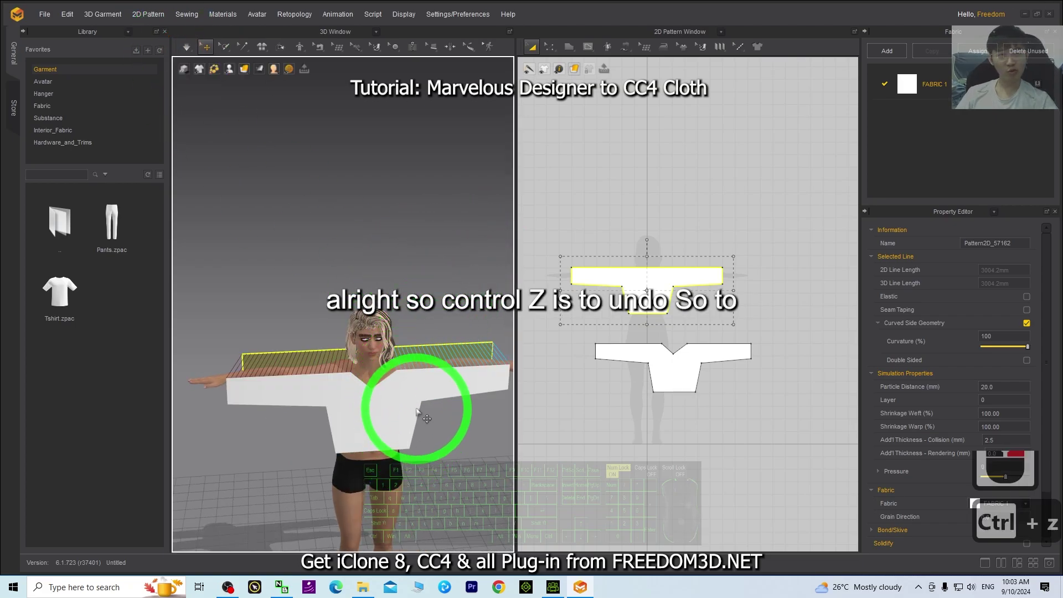
Step: Raise the back and front garment pieces higher on the avatar in the 3D view
right_click_drag(258, 446, 413, 375)
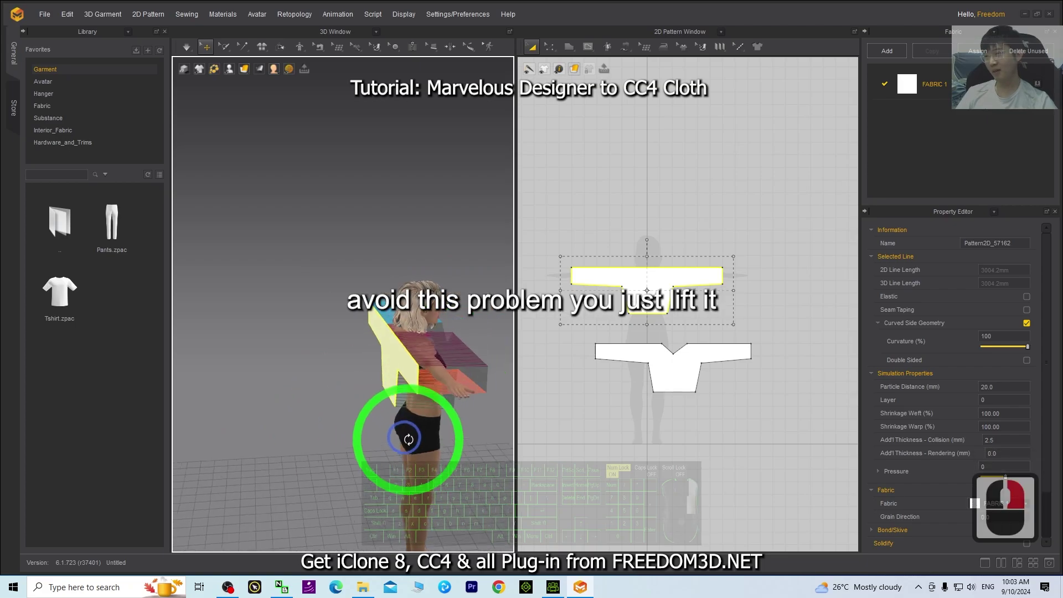
right_click_drag(409, 439, 396, 328)
left_click_drag(400, 349, 391, 312)
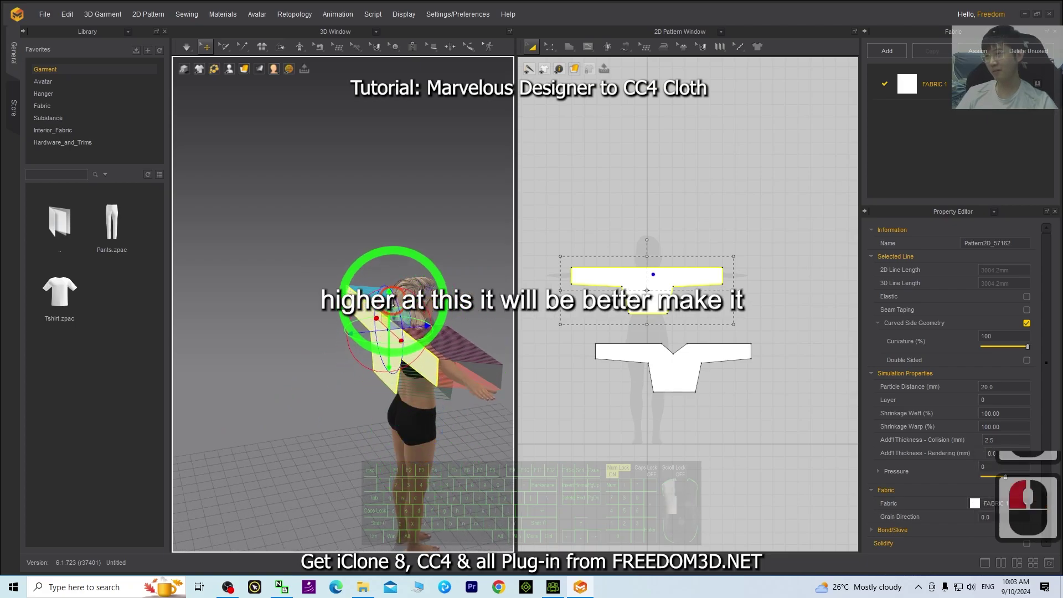
right_click_drag(341, 402, 393, 368)
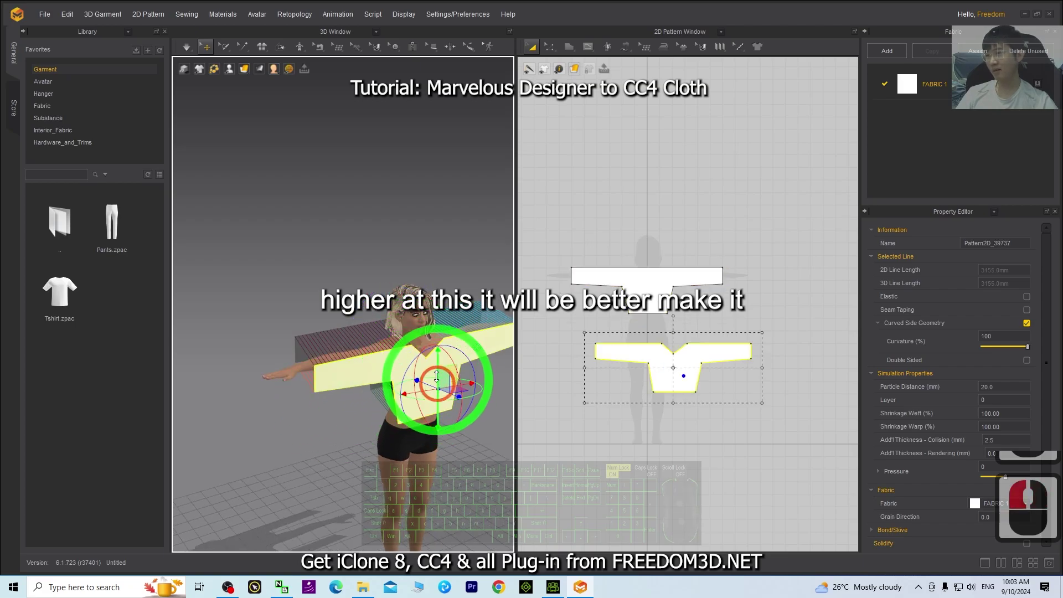
Step: Simulate the garment so the sewn pieces drape onto the avatar
left_click(188, 48)
right_click_drag(475, 441, 453, 436)
middle_click_drag(464, 416, 387, 410, "shift")
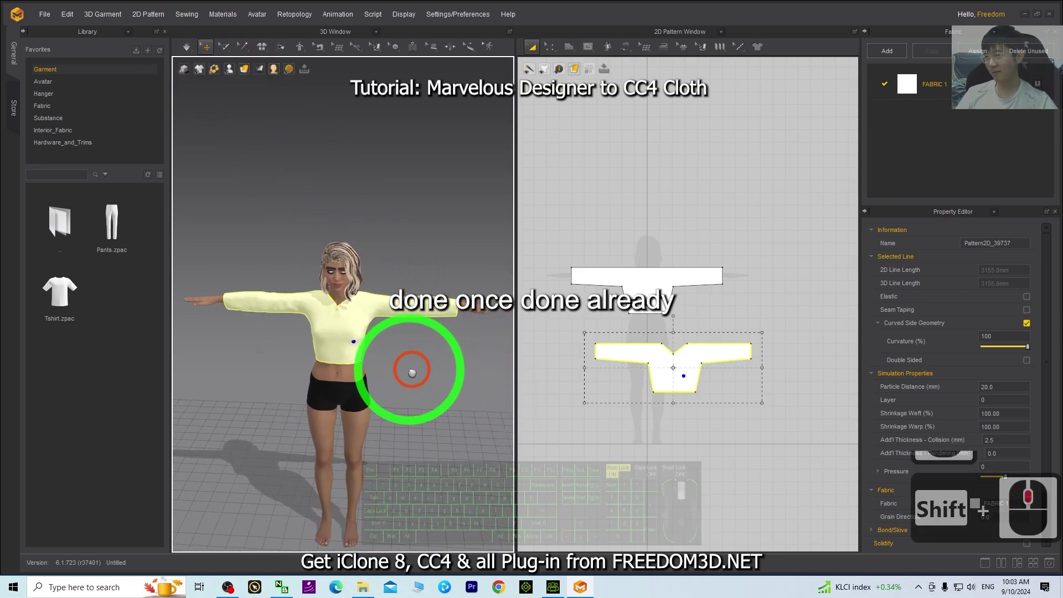
Step: Check the draped top from front and back, and select both its front and back patterns
scroll(422, 340, "up", 10)
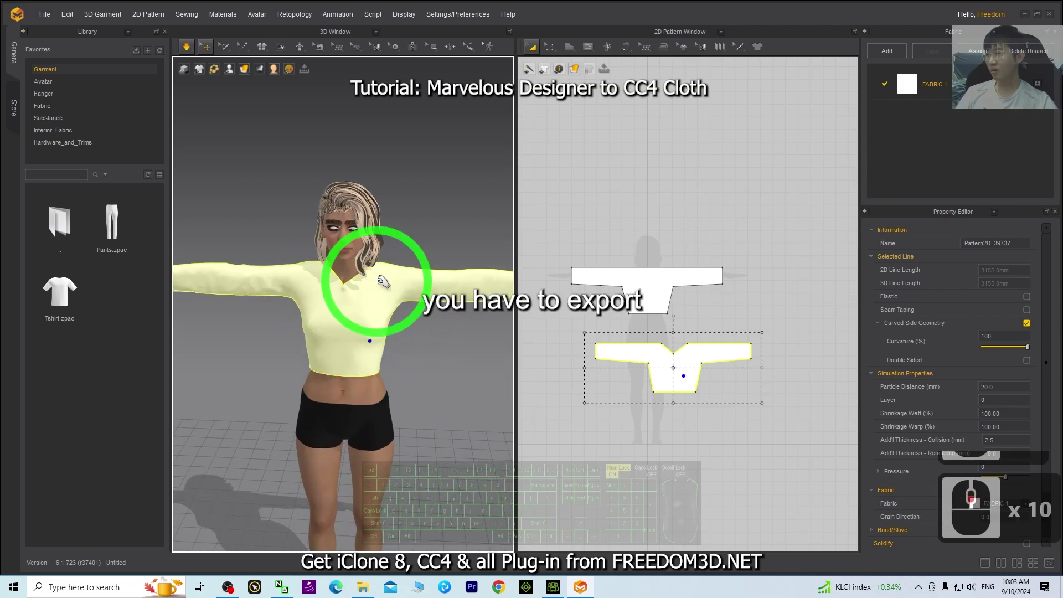
right_click_drag(464, 382, 428, 338)
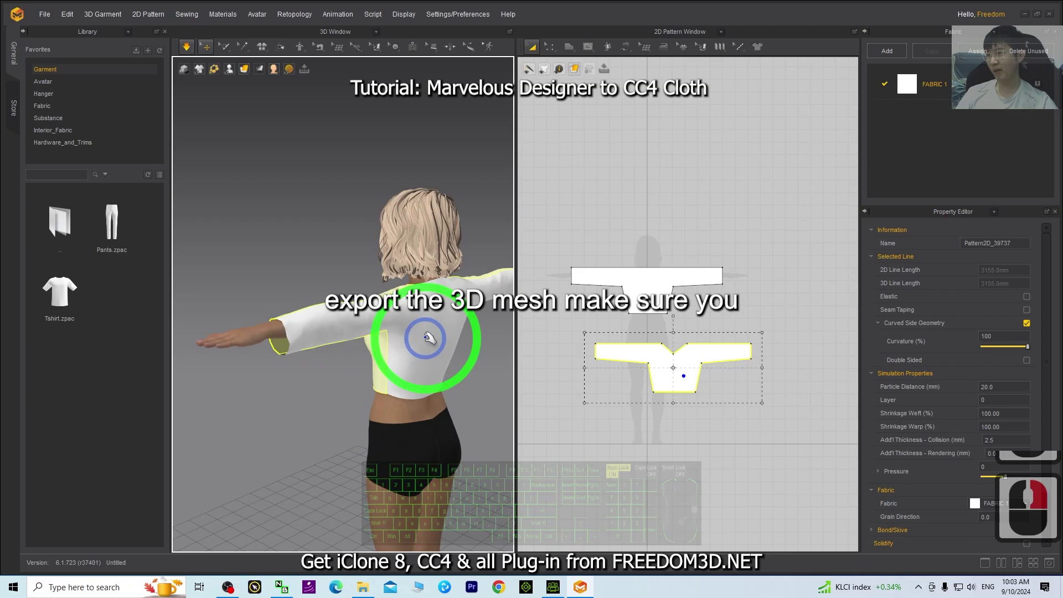
right_click_drag(318, 439, 446, 430)
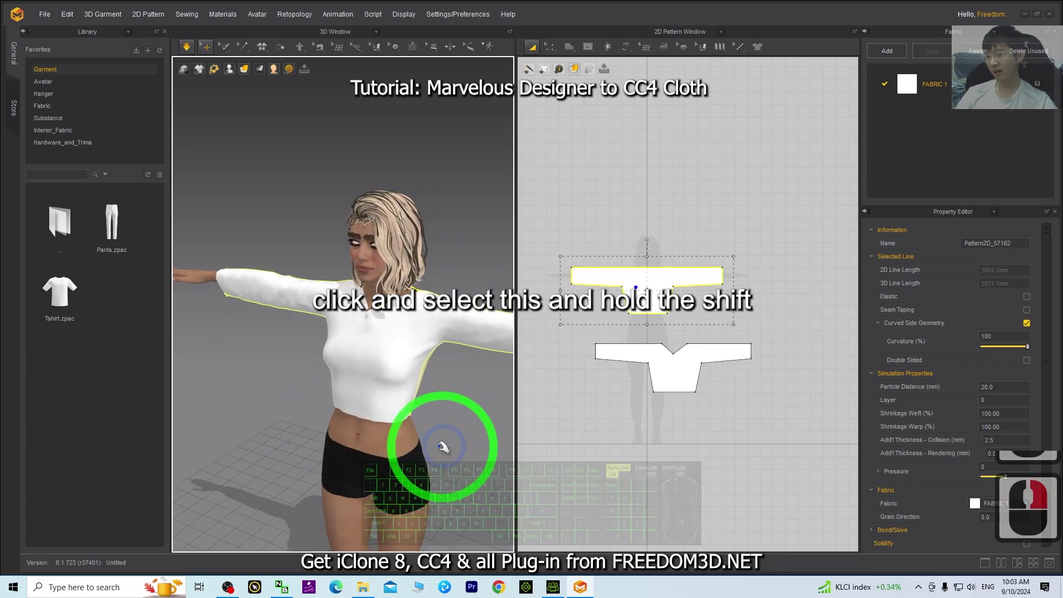
scroll(396, 359, "down", 11)
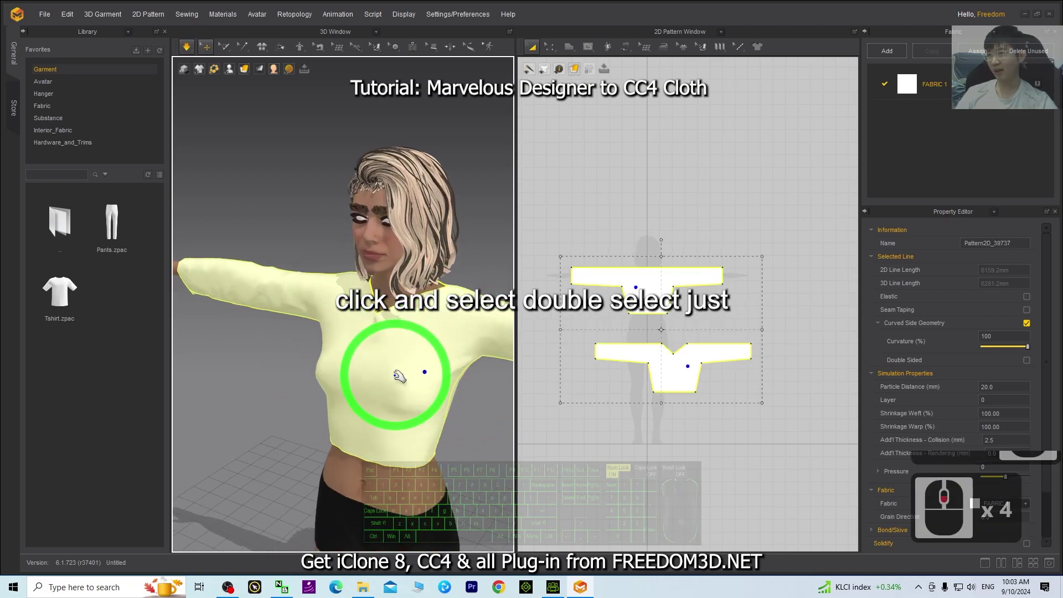
right_click_drag(447, 430, 465, 382)
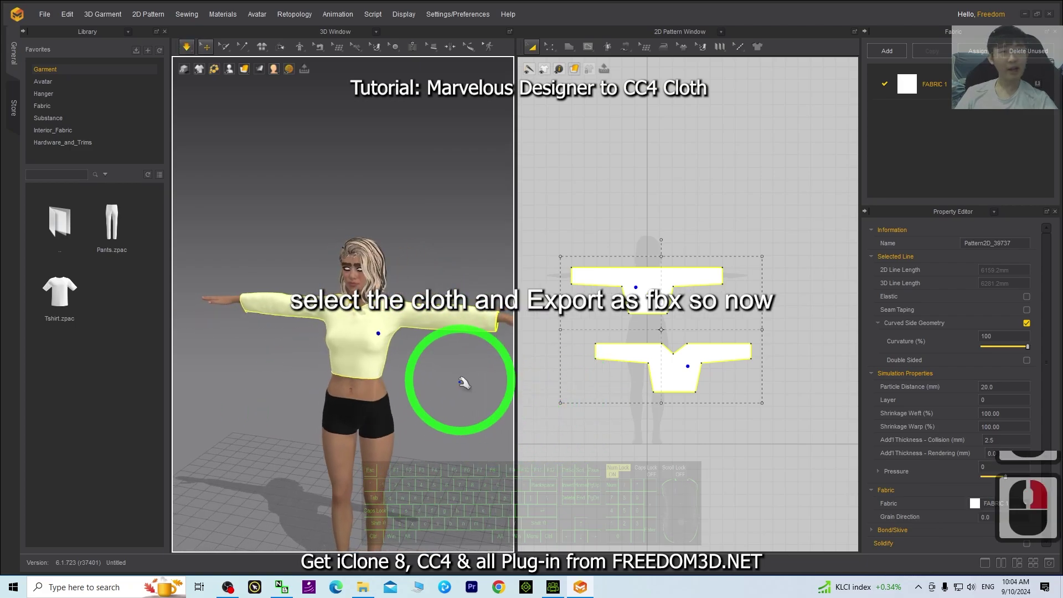
Step: Move the program and folder windows apart and start an FBX export of the selected garment, keeping the FBX file type
left_click_drag(612, 13, 822, 57)
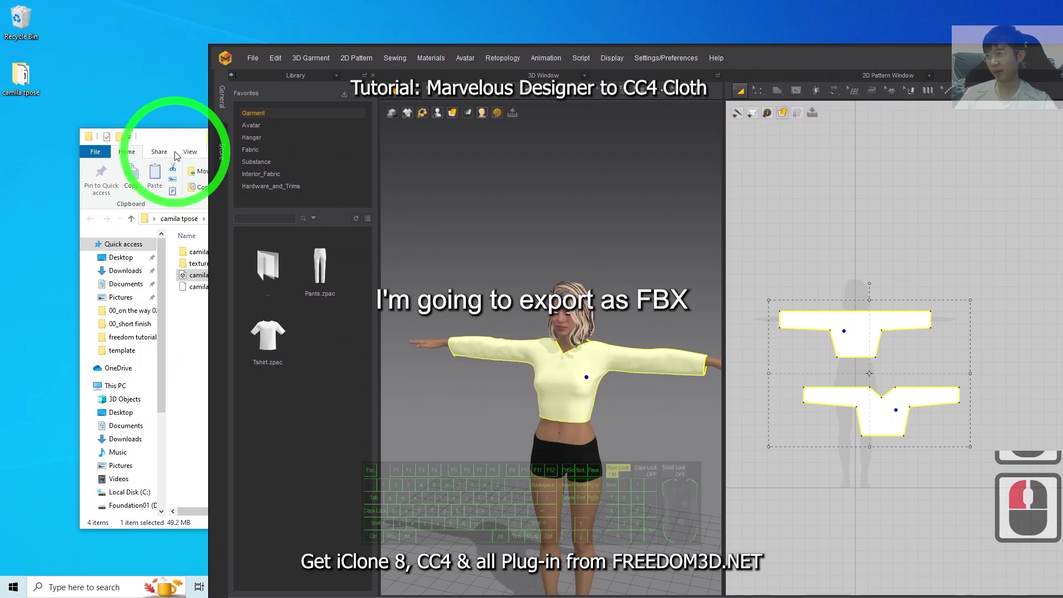
left_click_drag(167, 133, 125, 131)
left_click(258, 61)
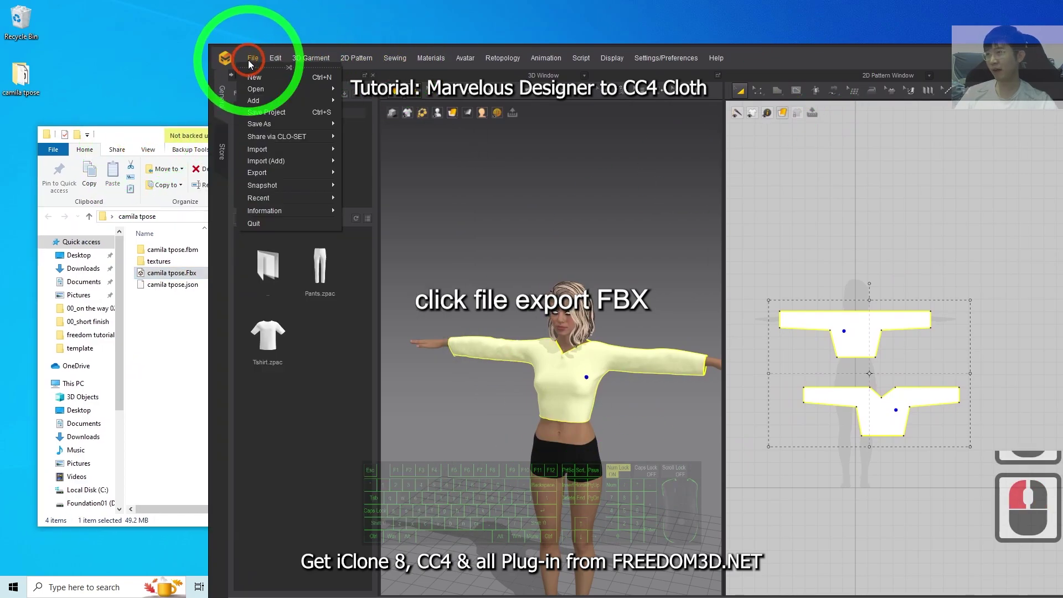
left_click(262, 174)
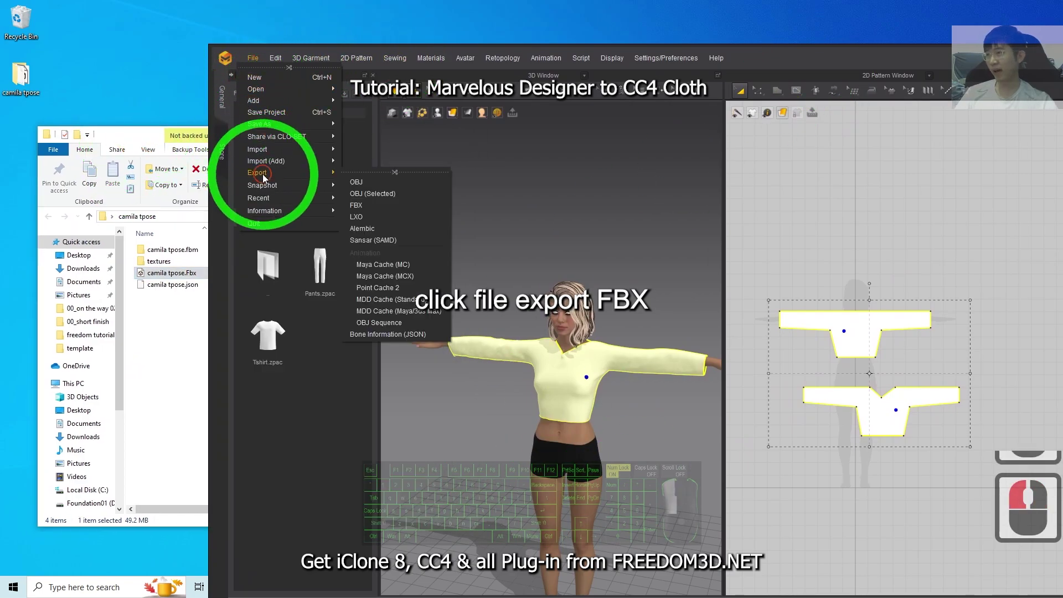
left_click(362, 205)
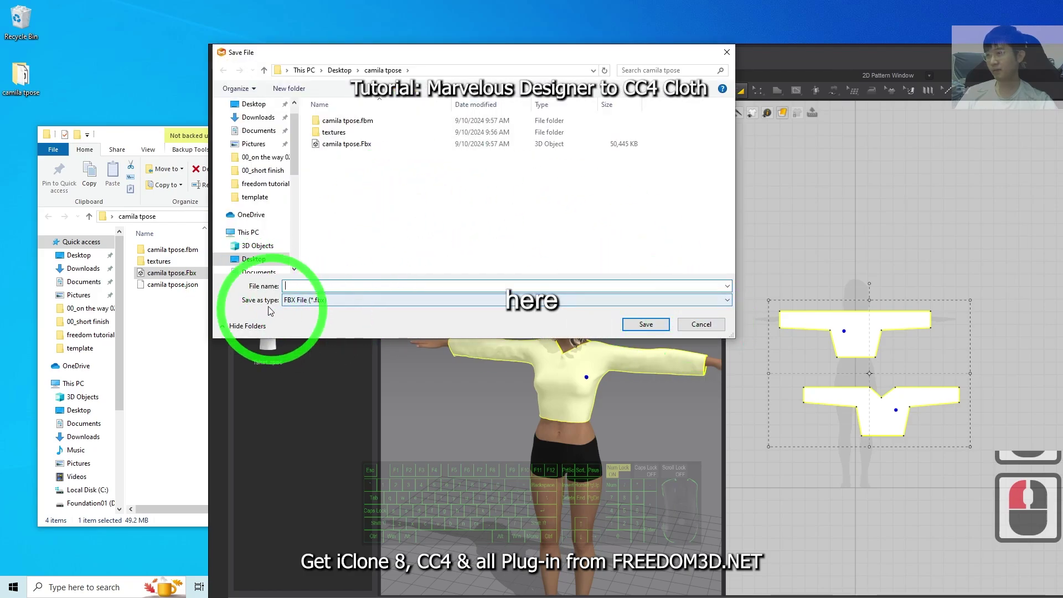
left_click(299, 301)
left_click(302, 304)
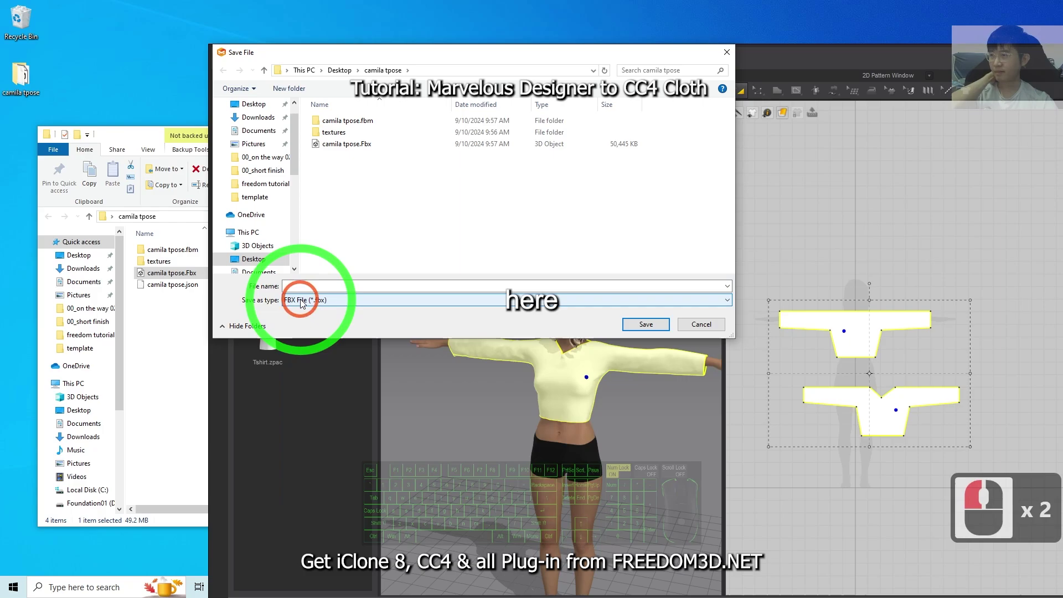
Step: Create a folder named "cloth 01" on the Desktop and open it as the export location
left_click(263, 105)
right_click(347, 208)
mouse_move(454, 350)
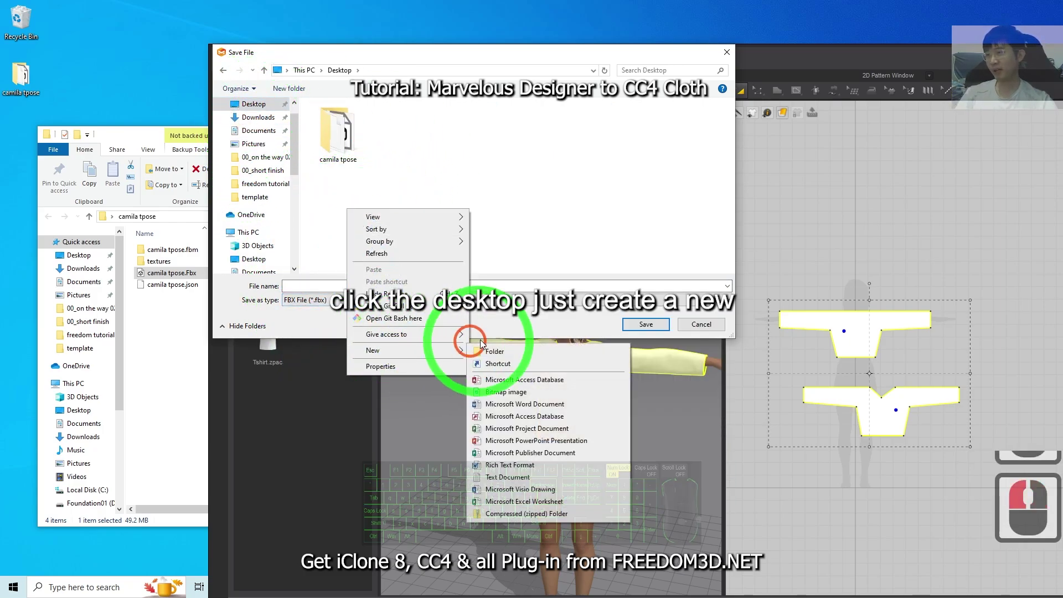
left_click(489, 352)
type("cl")
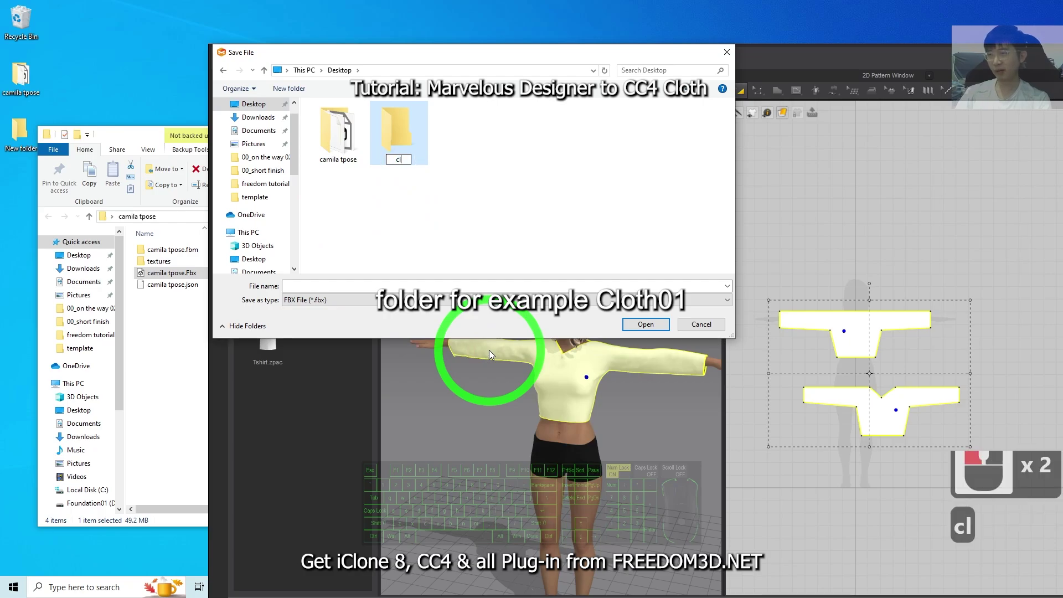
type("oth 01")
key("Return")
key("Return")
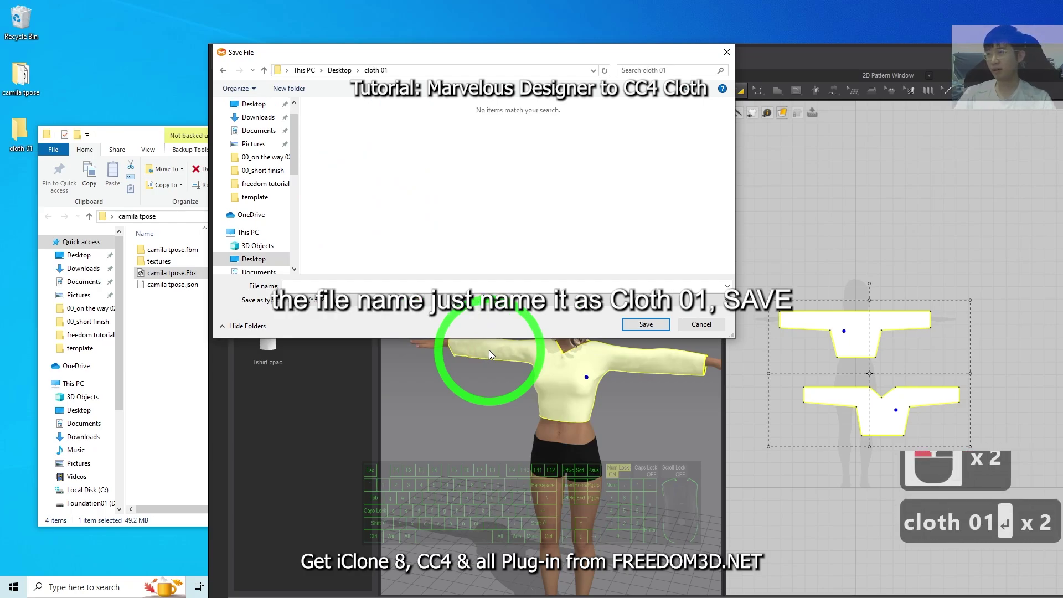
Step: Save the FBX export as "cloth 01", accepting the export options with Single Object, Unweld and Unified UV Coordinates
left_click(369, 287)
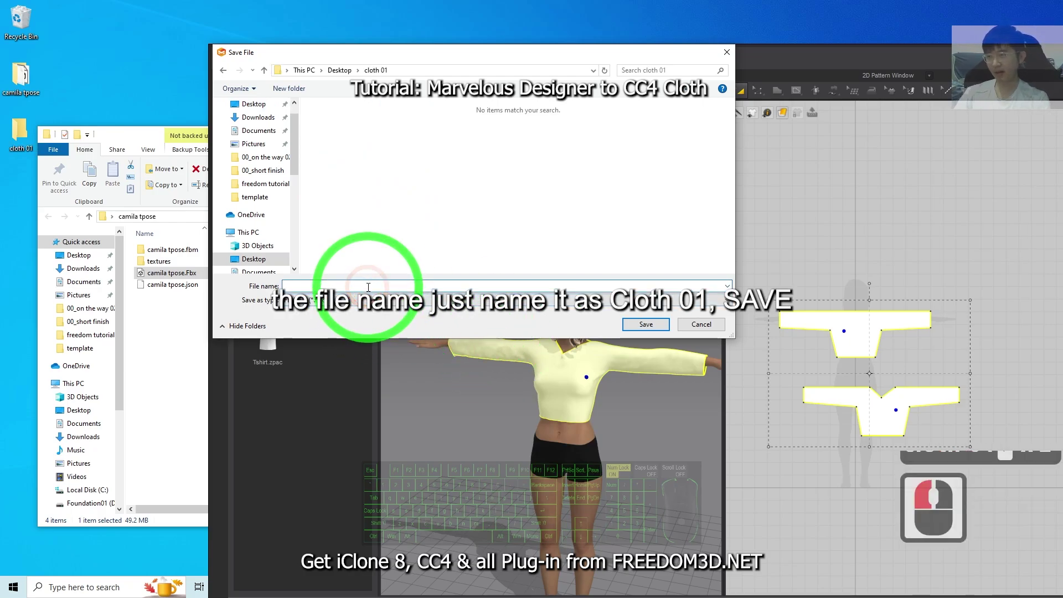
type("cloth 01")
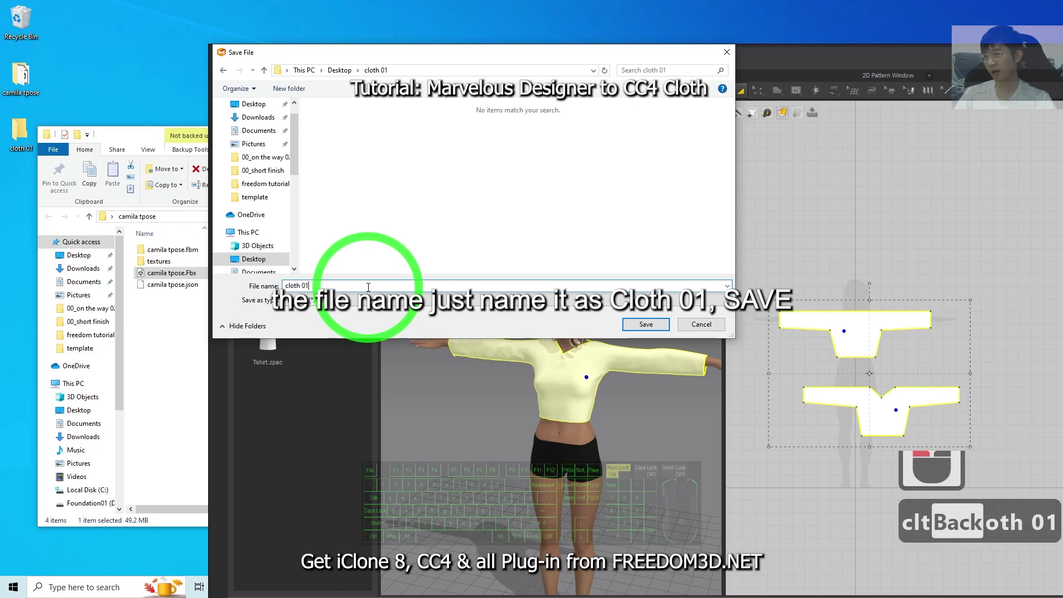
left_click(644, 325)
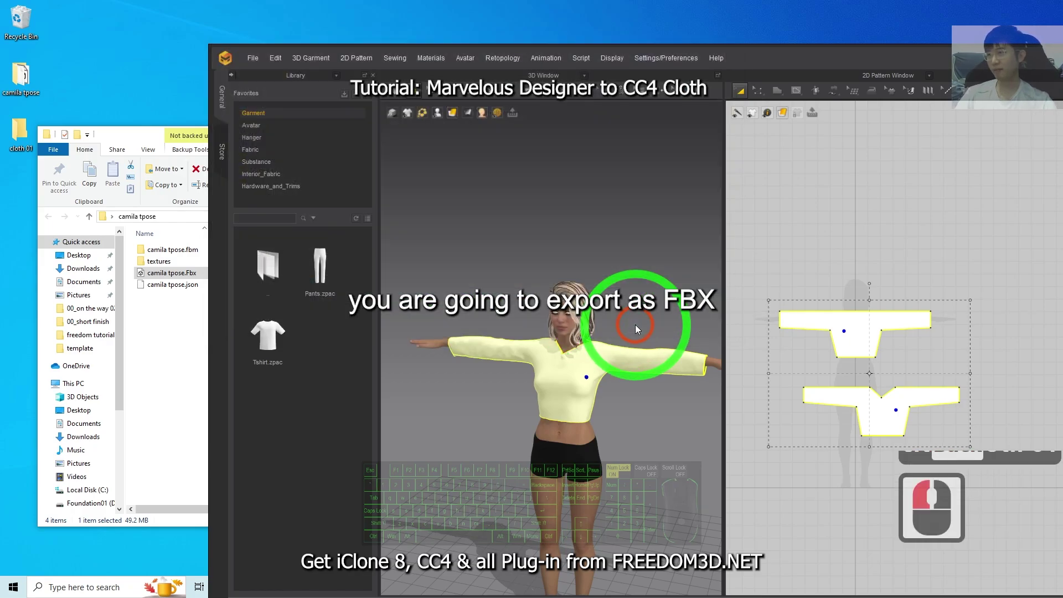
left_click(148, 319)
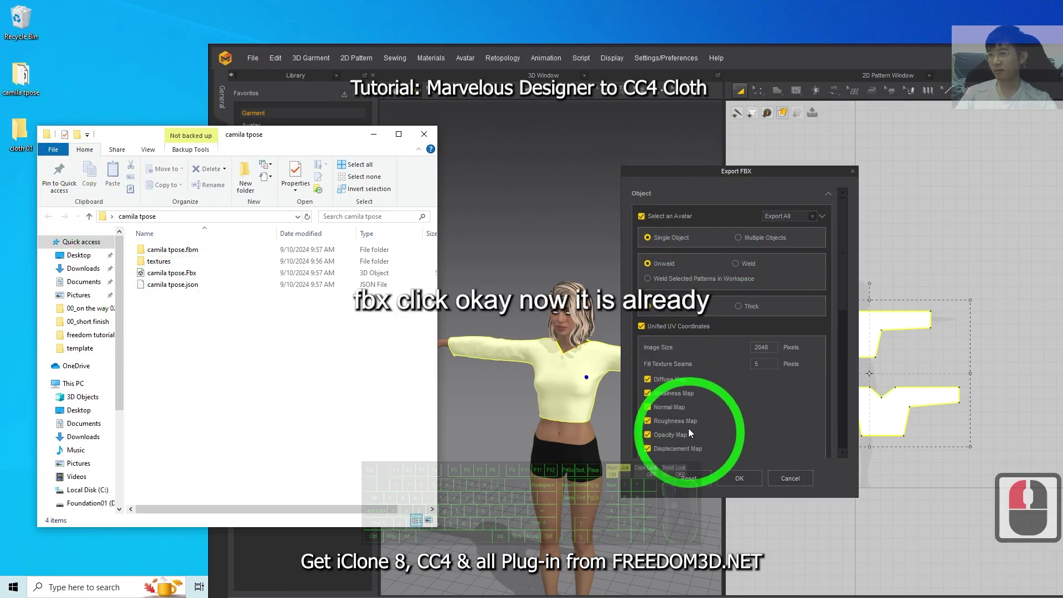
left_click(739, 478)
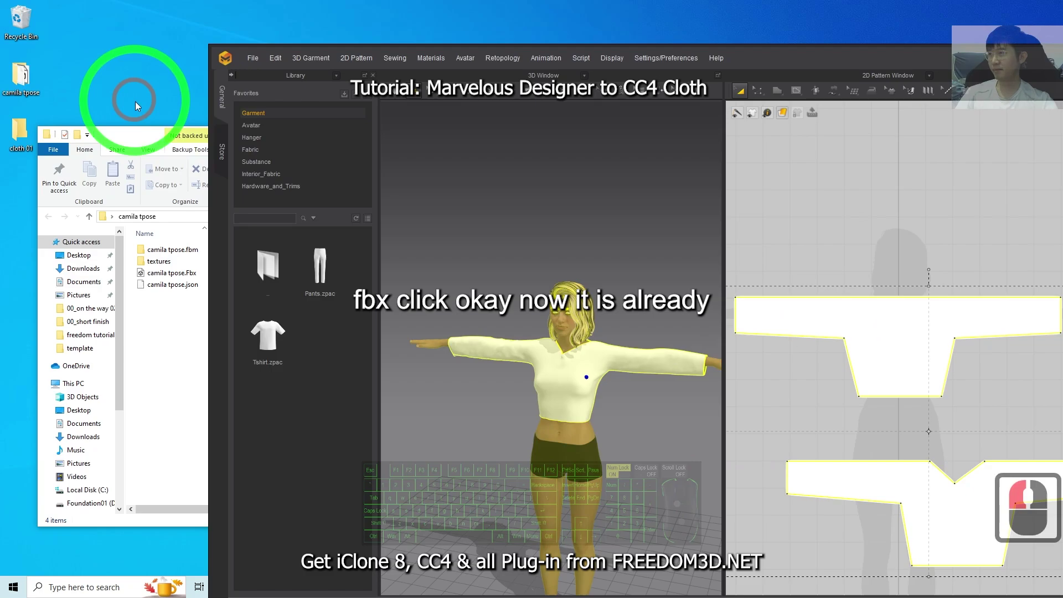
Step: Close the camila tpose folder window and open the cloth 01 folder on the desktop to check the exported files
left_click(200, 135)
left_click(424, 134)
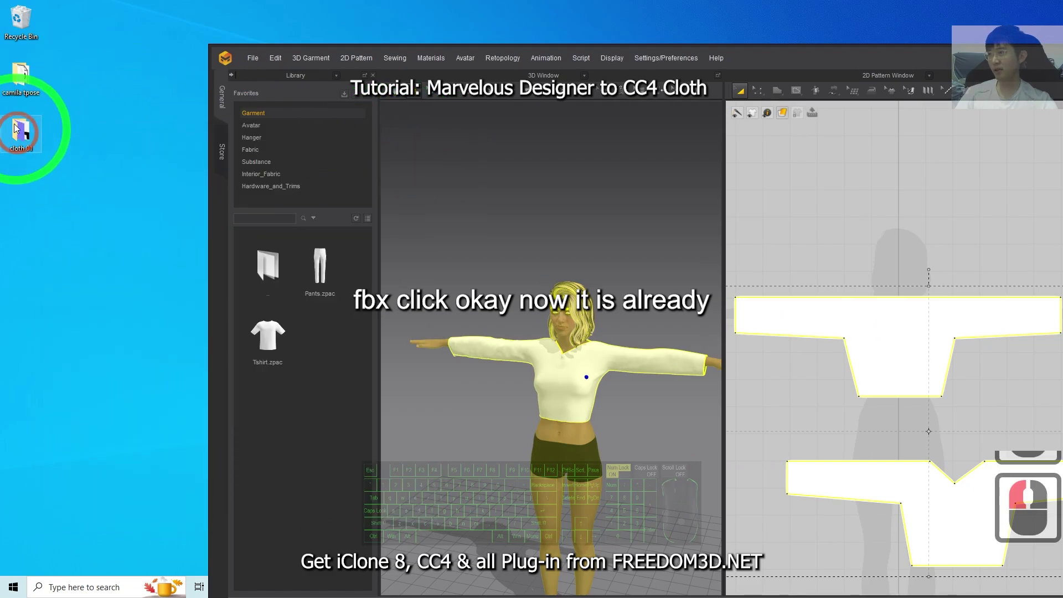
double_click(21, 134)
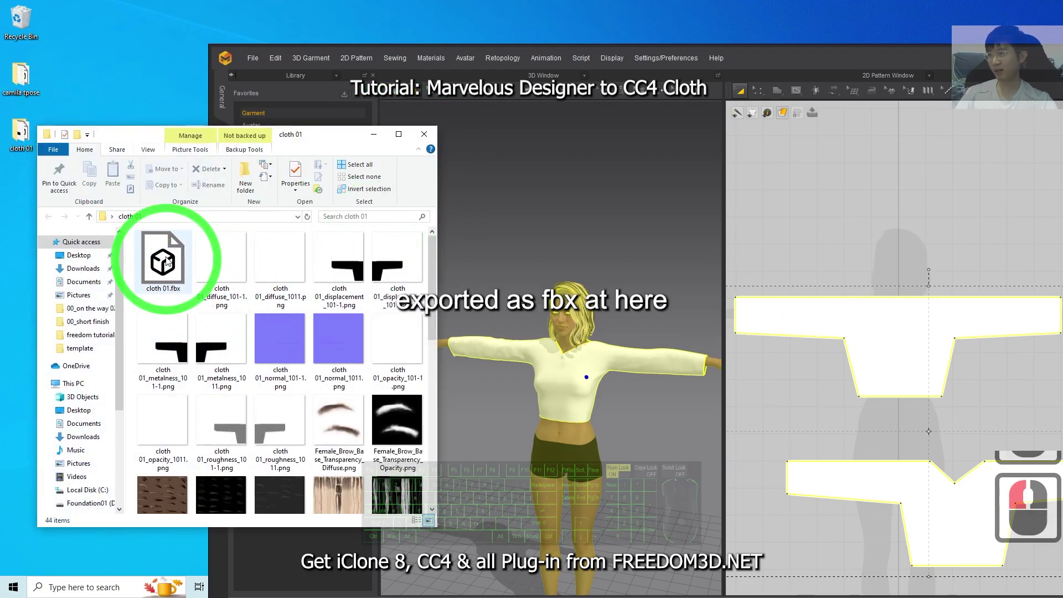
Step: Minimize Marvelous Designer and launch Blender 4.2
double_click(829, 59)
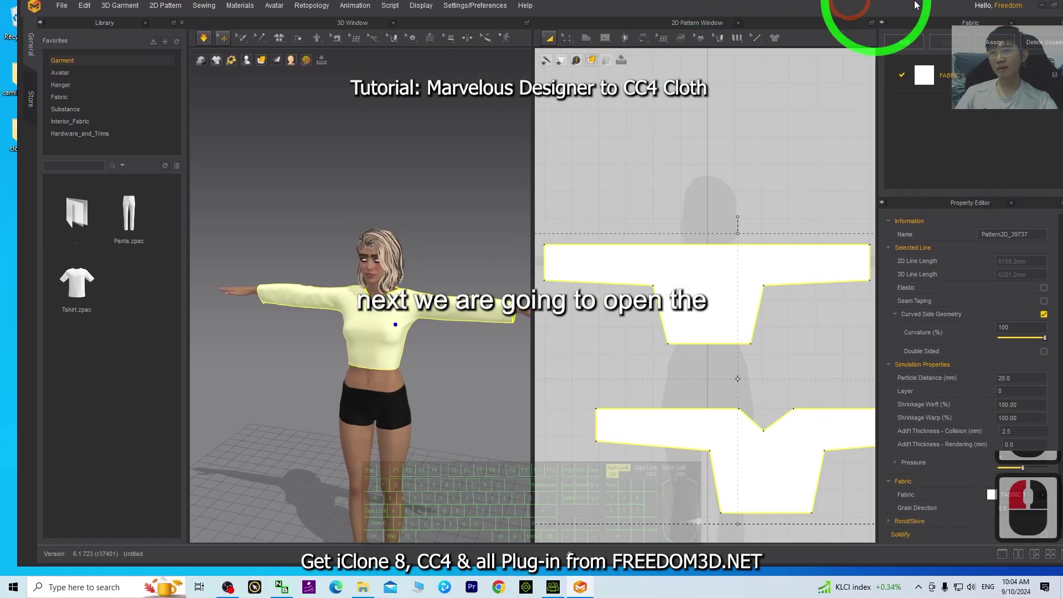
left_click(1041, 7)
left_click(212, 322)
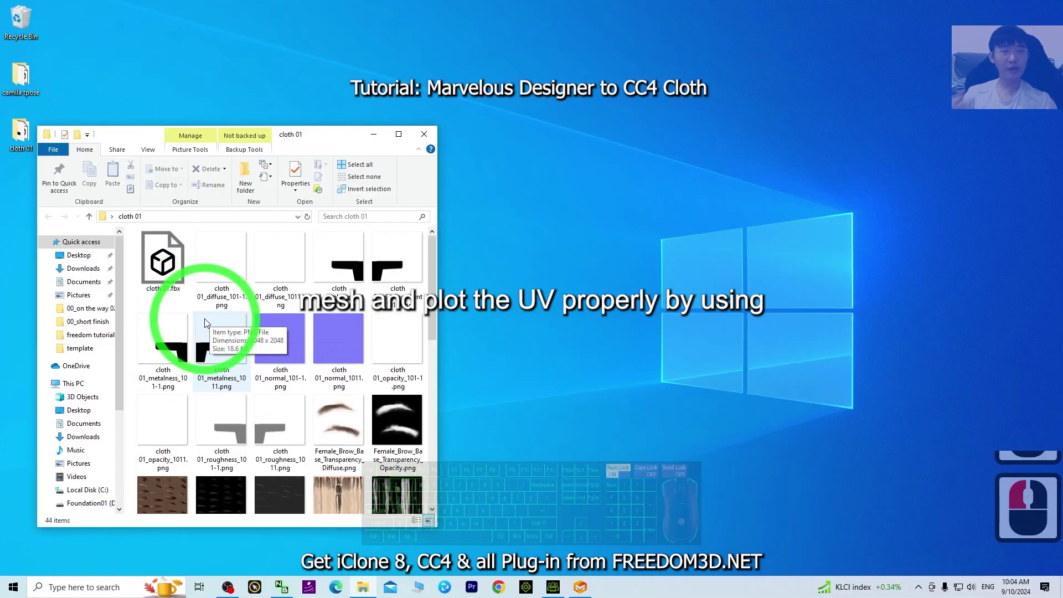
left_click(767, 421)
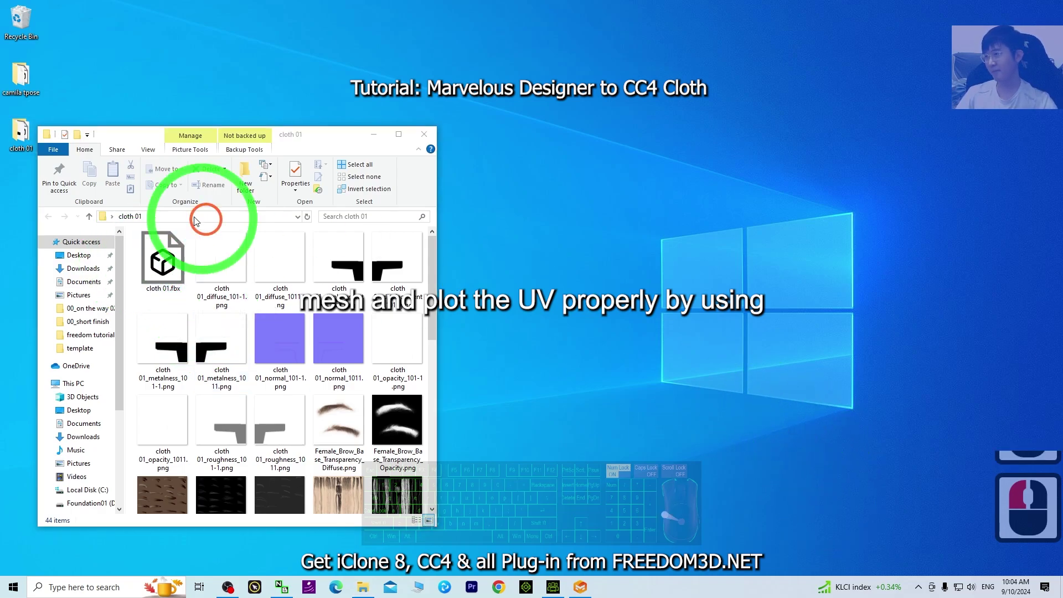
left_click(79, 594)
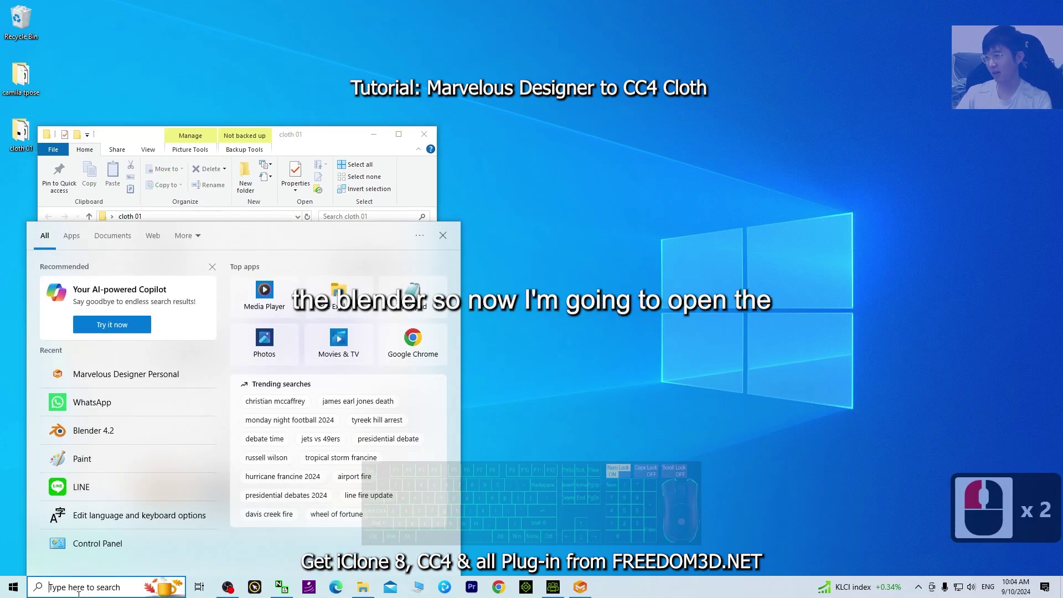
type("blender")
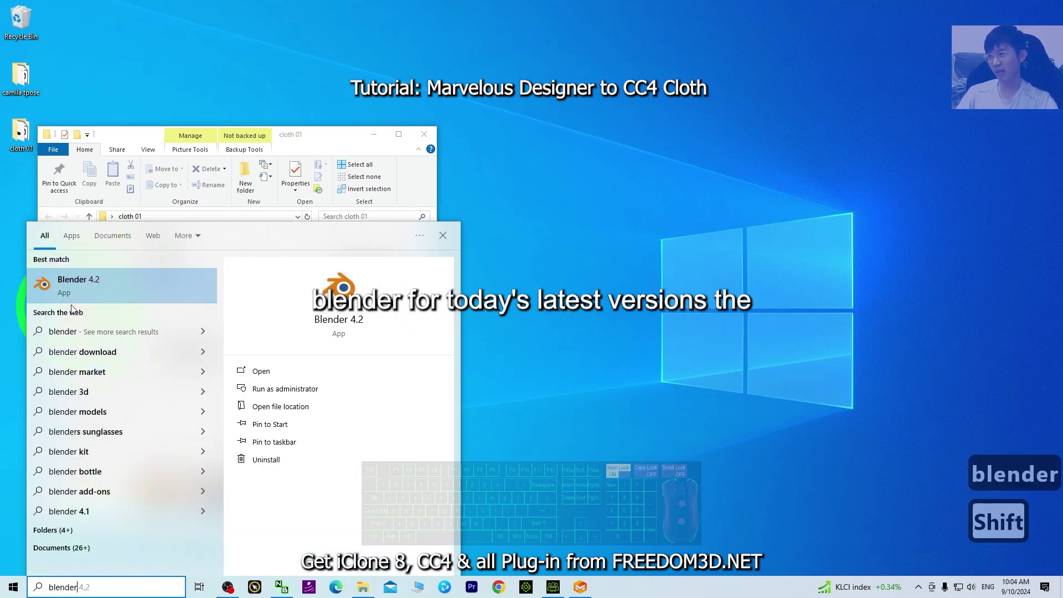
left_click(75, 288)
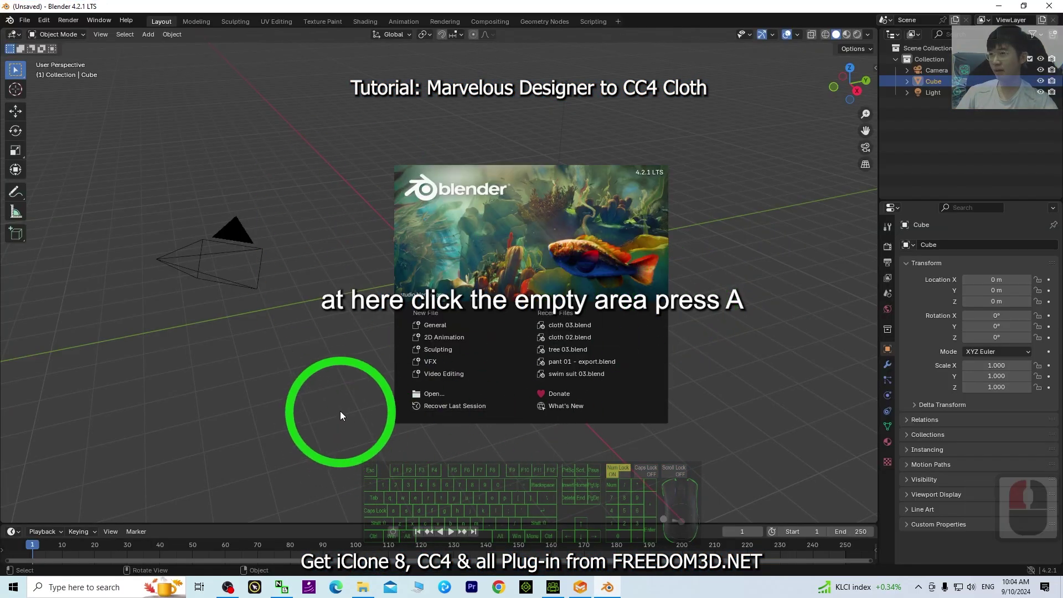
Step: Dismiss the splash screen and delete all default objects from the new Blender scene
left_click(311, 393)
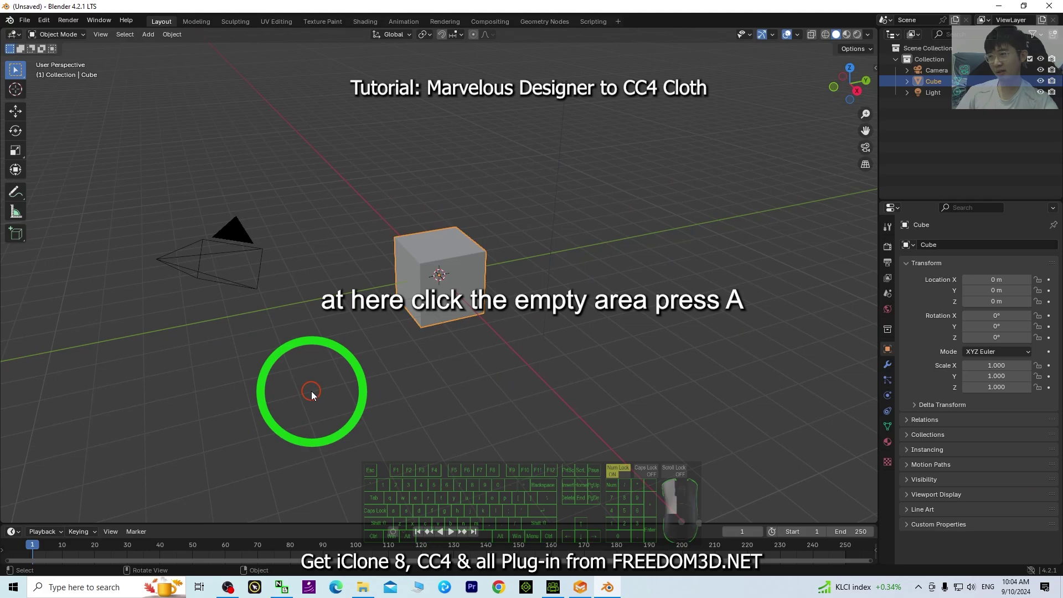
left_click(309, 393)
key("a")
key("Delete")
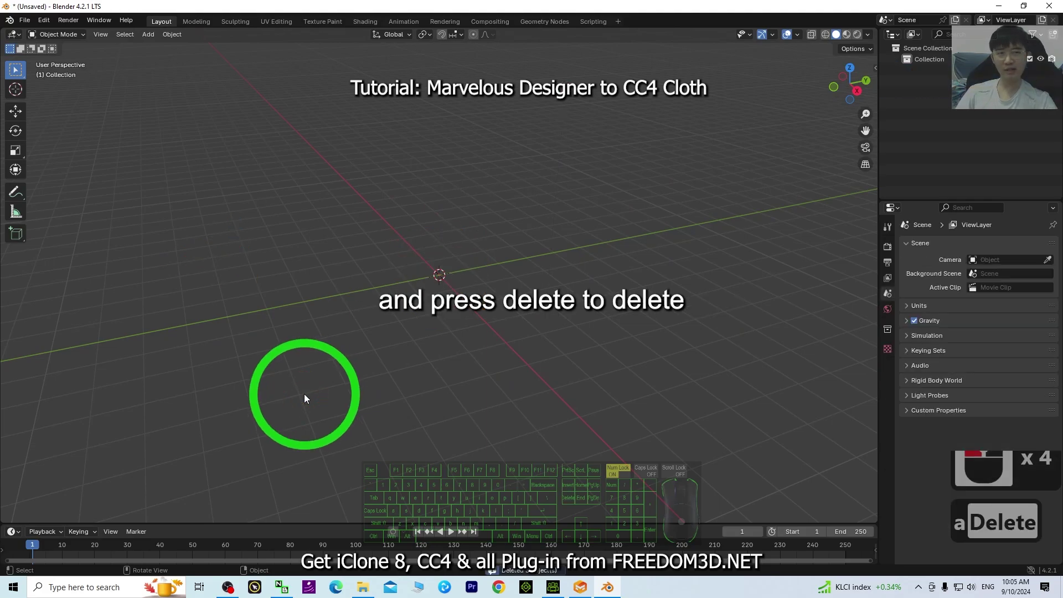
Step: Import cloth 01.fbx from the Desktop's cloth 01 folder into Blender, keeping the default FBX import options
left_click_drag(362, 5, 629, 50)
left_click(291, 86)
mouse_move(310, 243)
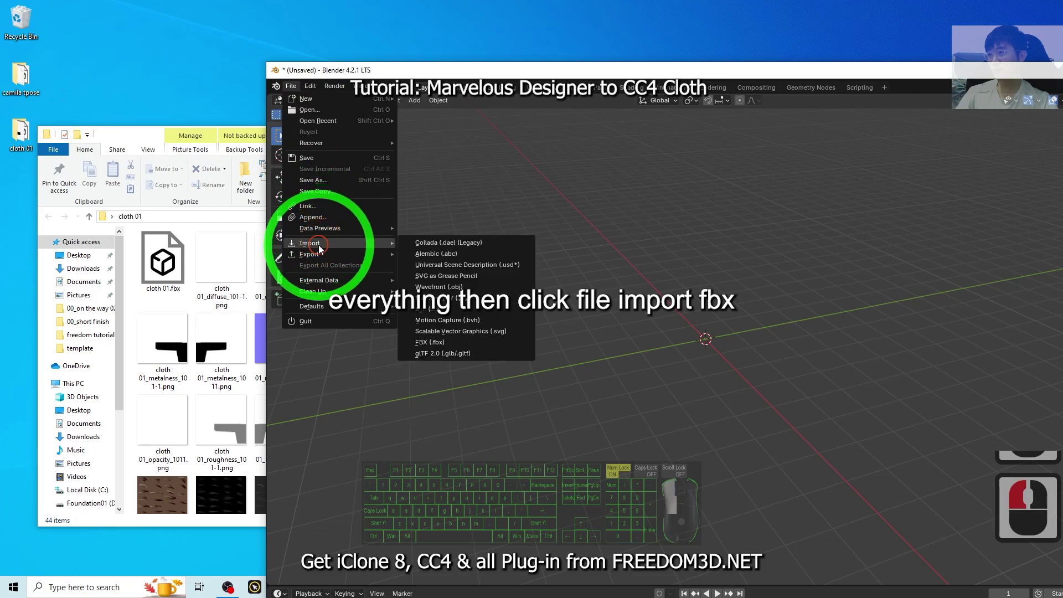
left_click(430, 342)
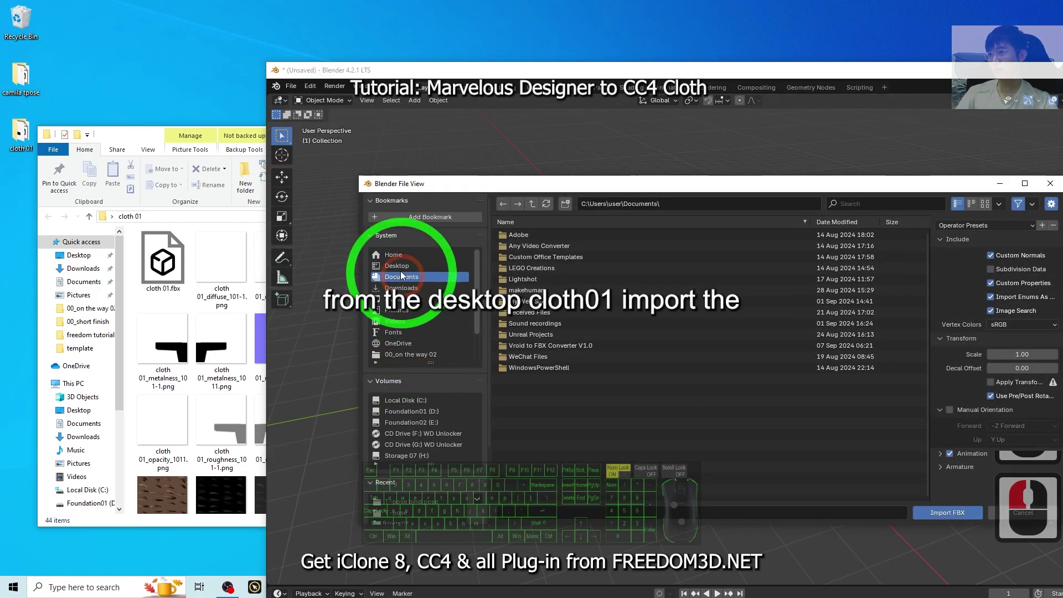
left_click(396, 267)
double_click(519, 245)
left_click(532, 237)
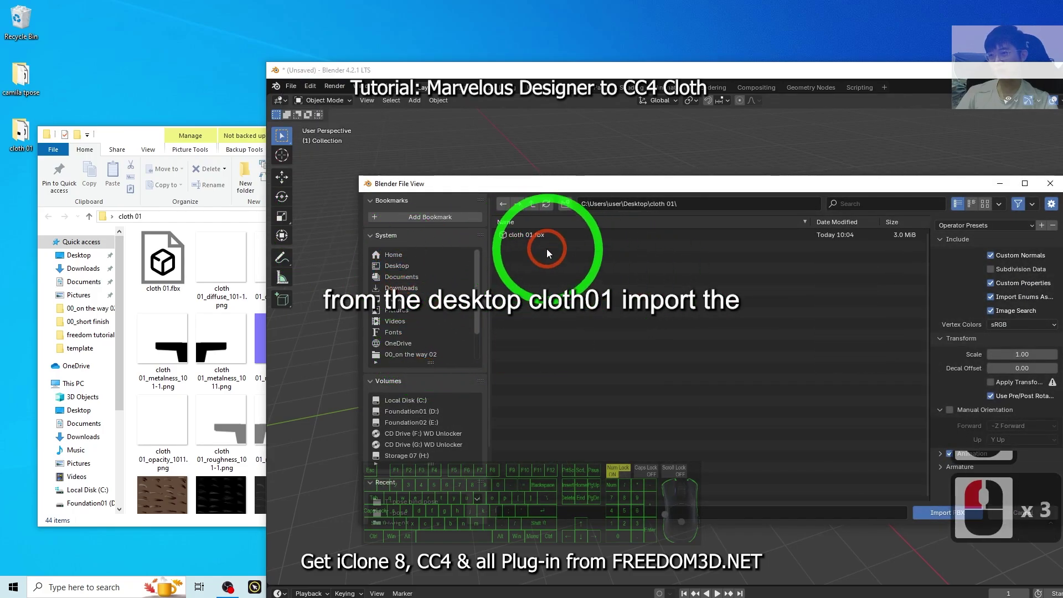
left_click_drag(701, 184, 501, 179)
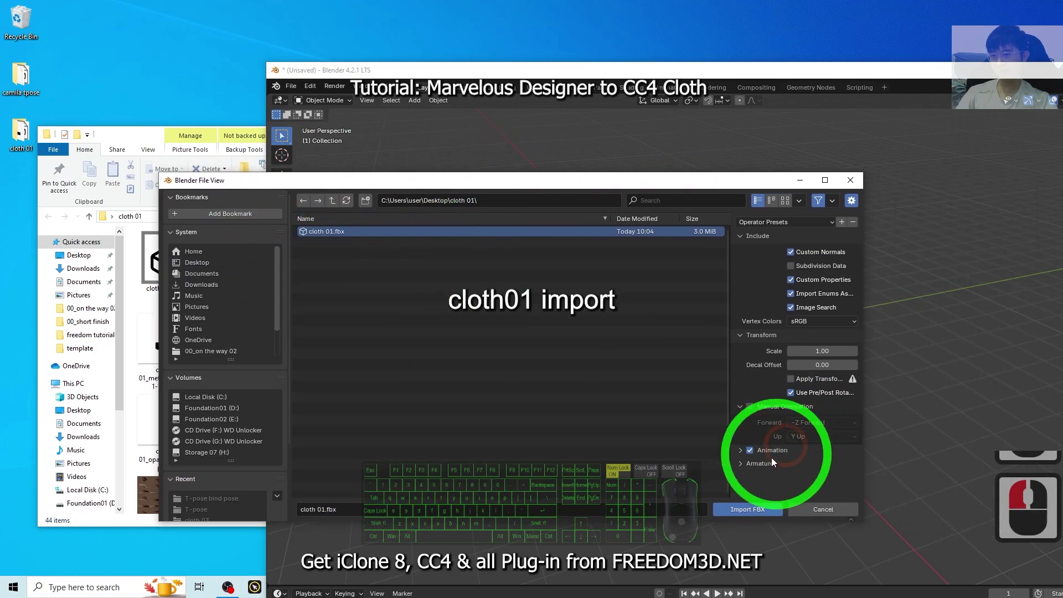
left_click(733, 510)
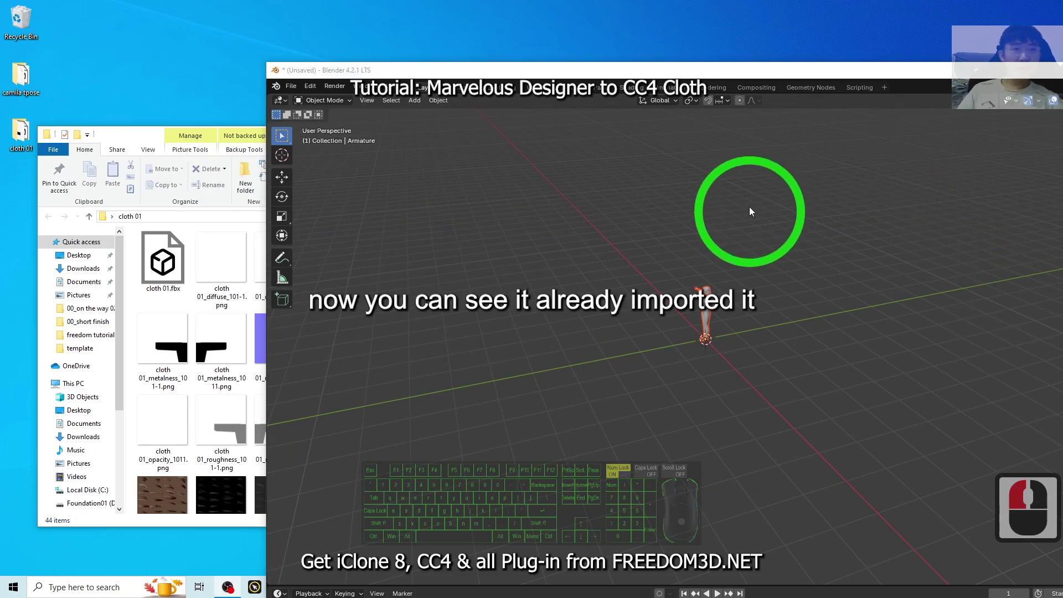
Step: Enlarge the Blender window, deselect everything and examine the imported avatar and top from the front
double_click(714, 71)
scroll(496, 242, "up", 9)
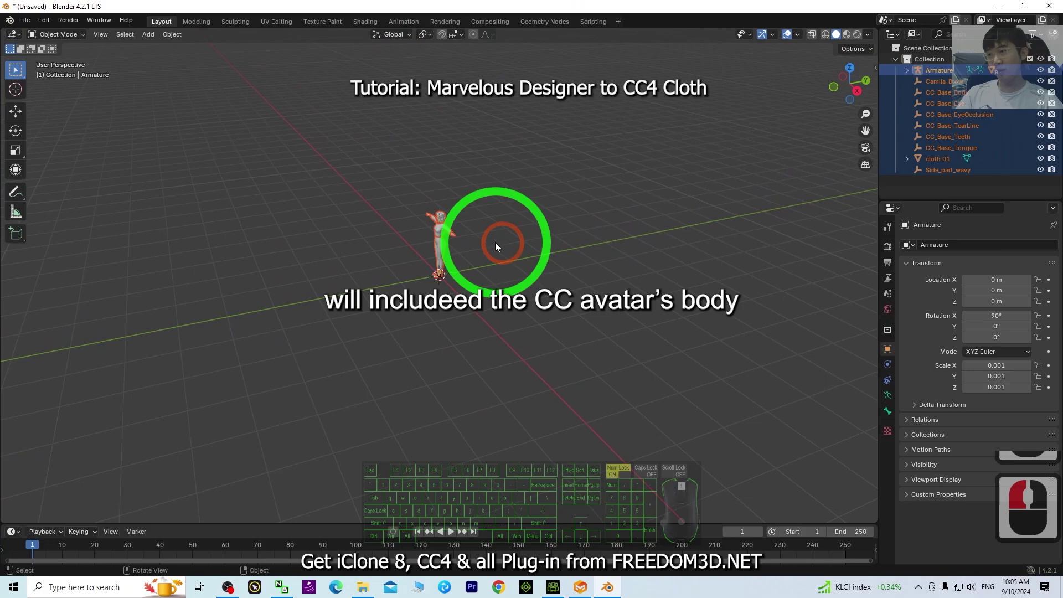
middle_click_drag(556, 149, 511, 377, "shift")
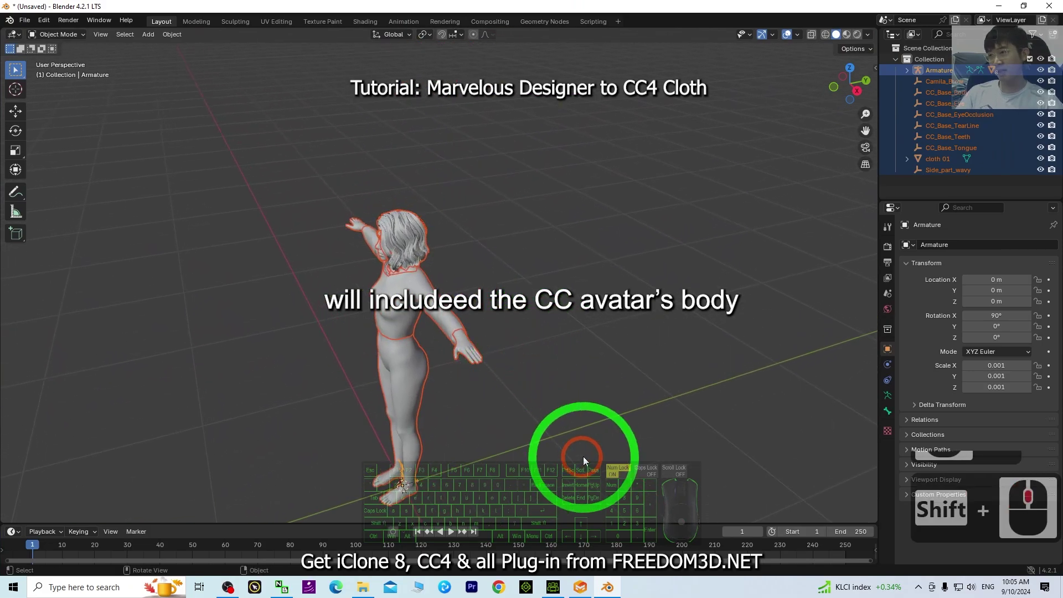
middle_click_drag(583, 456, 635, 434)
left_click(630, 418)
left_click(536, 366)
scroll(598, 372, "up", 2)
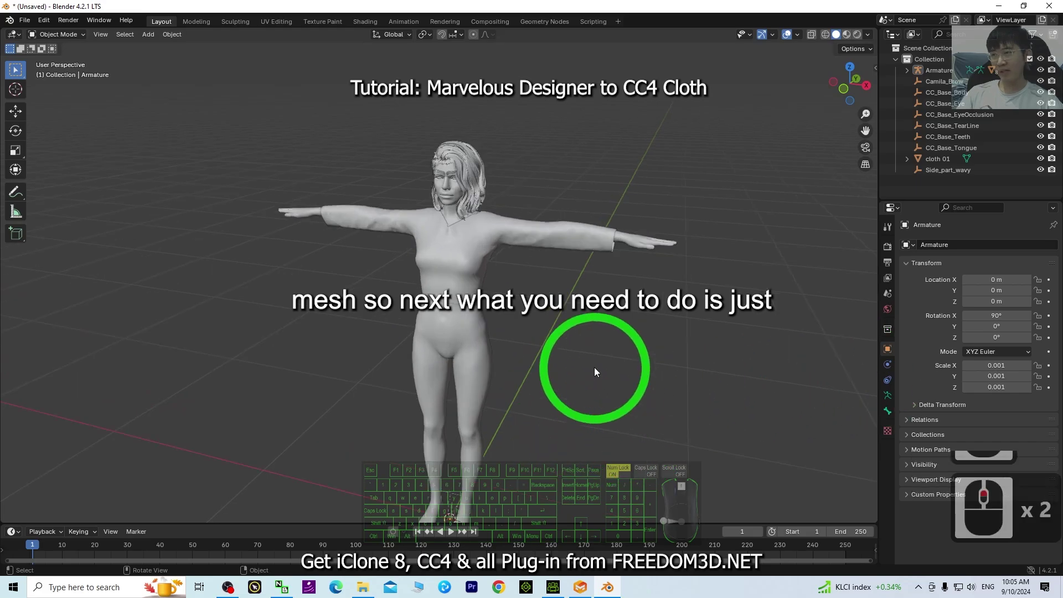
scroll(480, 347, "up", 1)
Step: Select only the cloth 01 mesh among the imported objects and copy it
left_click(482, 347)
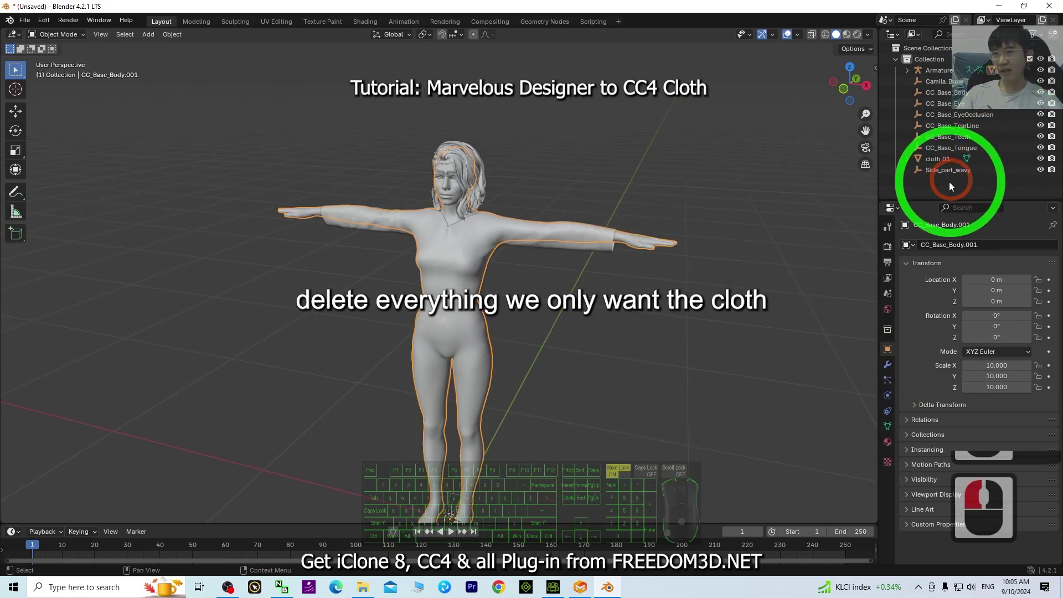
left_click(941, 160)
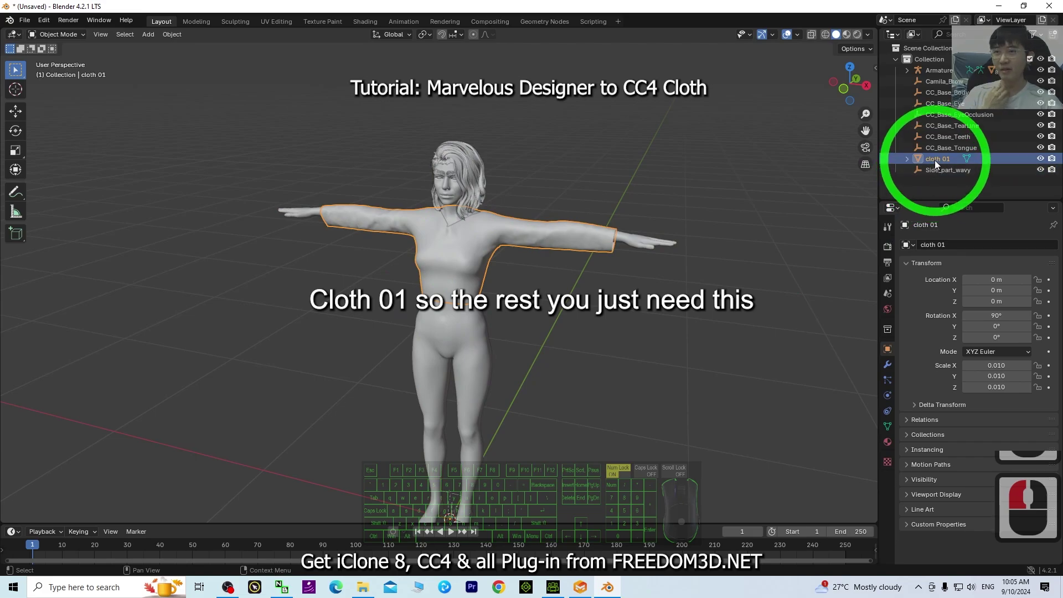
left_click(593, 387)
left_click(463, 243)
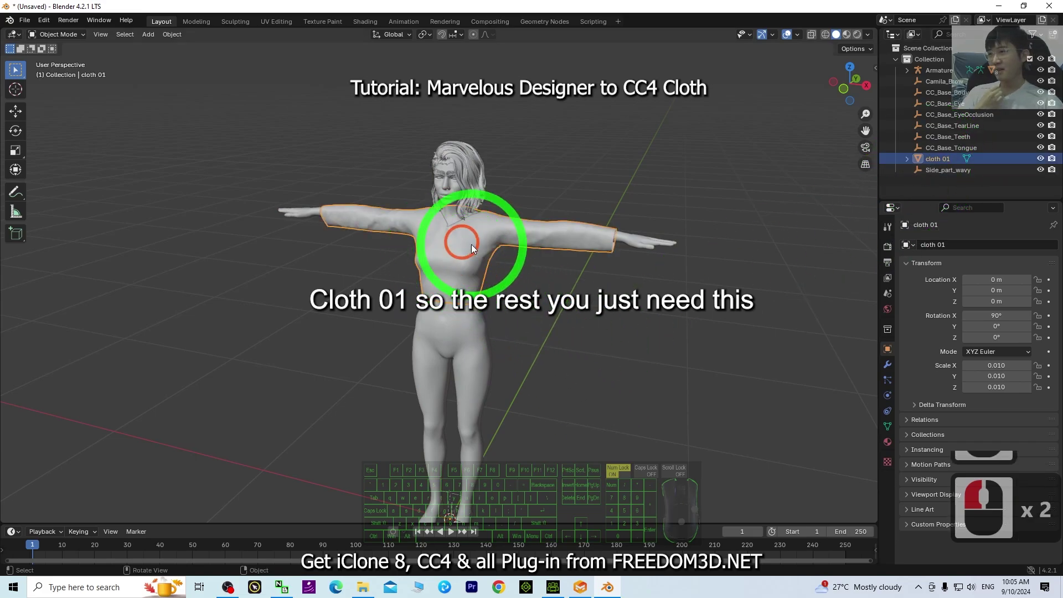
key("ctrl+c")
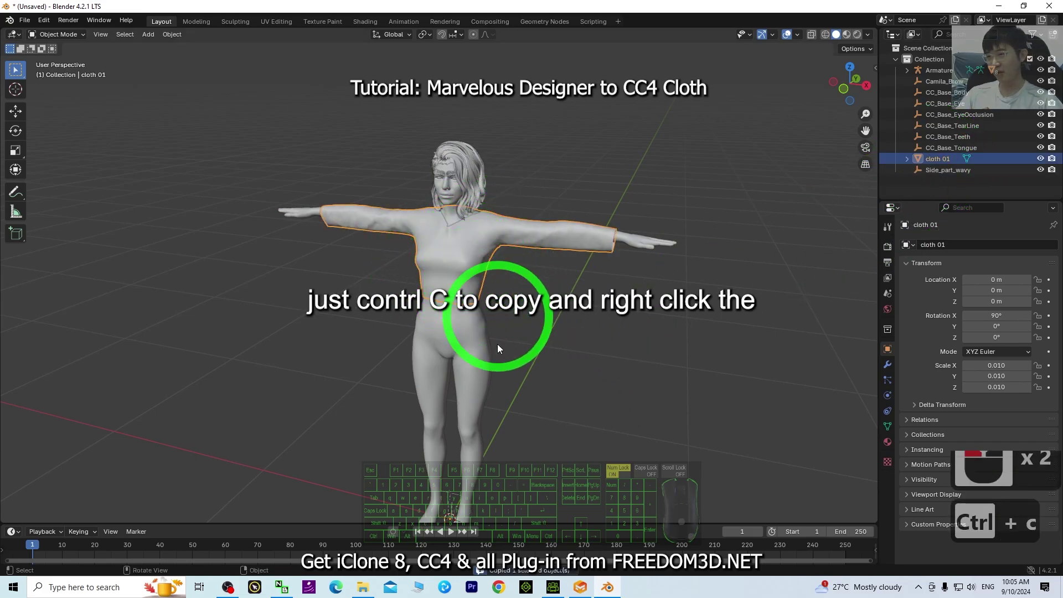
Step: Open a second Blender 4.2 window and delete all of its default objects
right_click(608, 588)
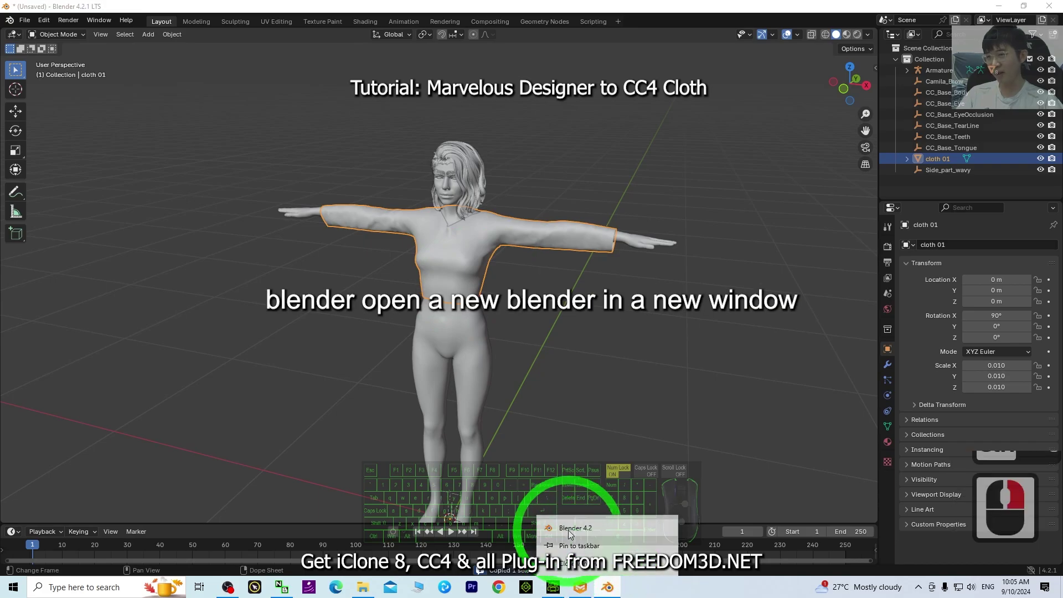
left_click(573, 530)
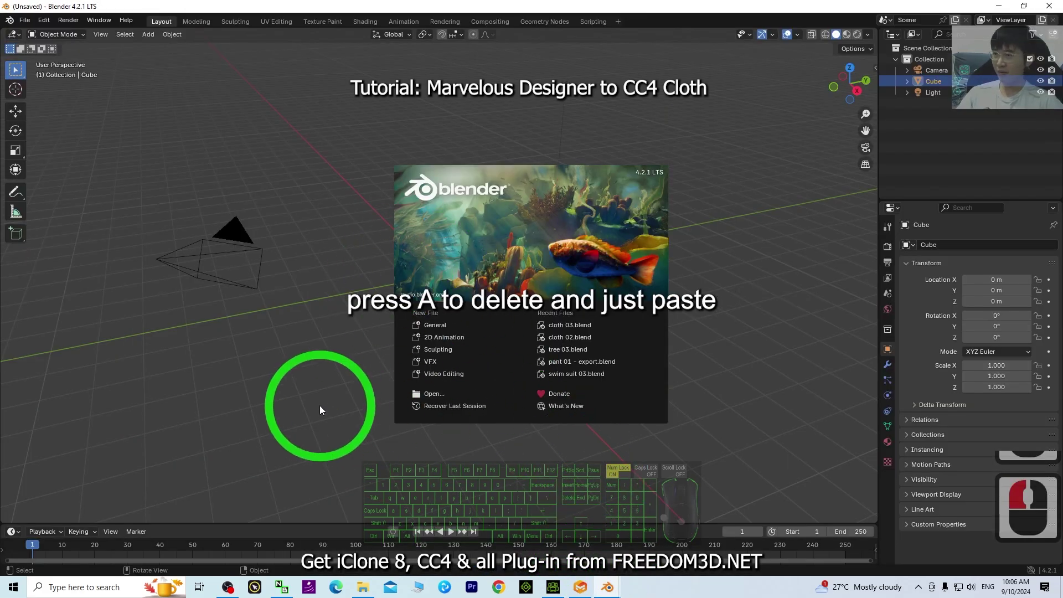
left_click(320, 409)
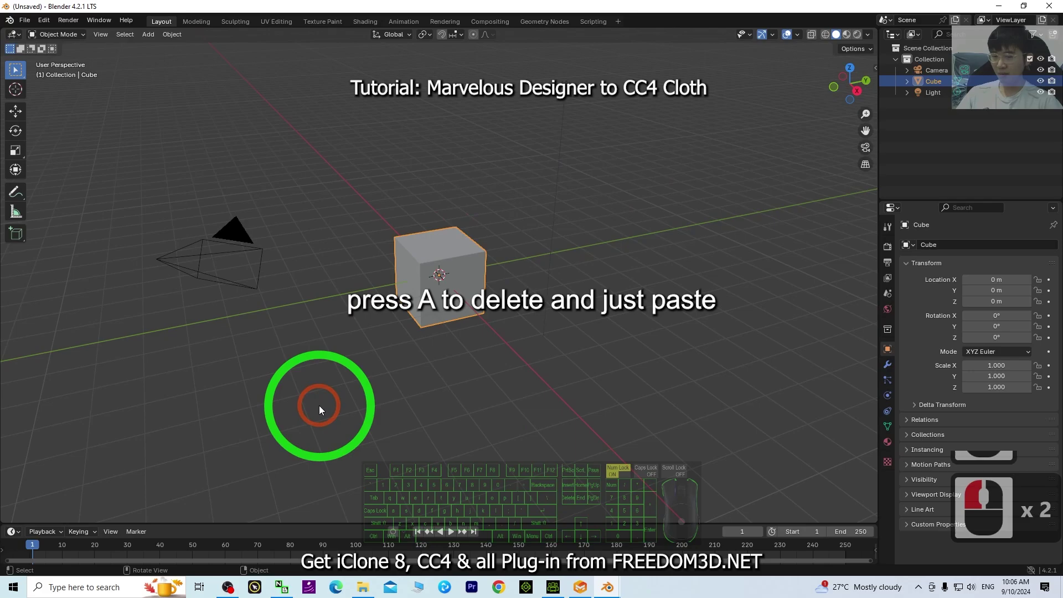
key("a")
key("Delete")
Step: Paste the copied cloth mesh into the empty scene, select it and check its shape from several angles
key("ctrl+v")
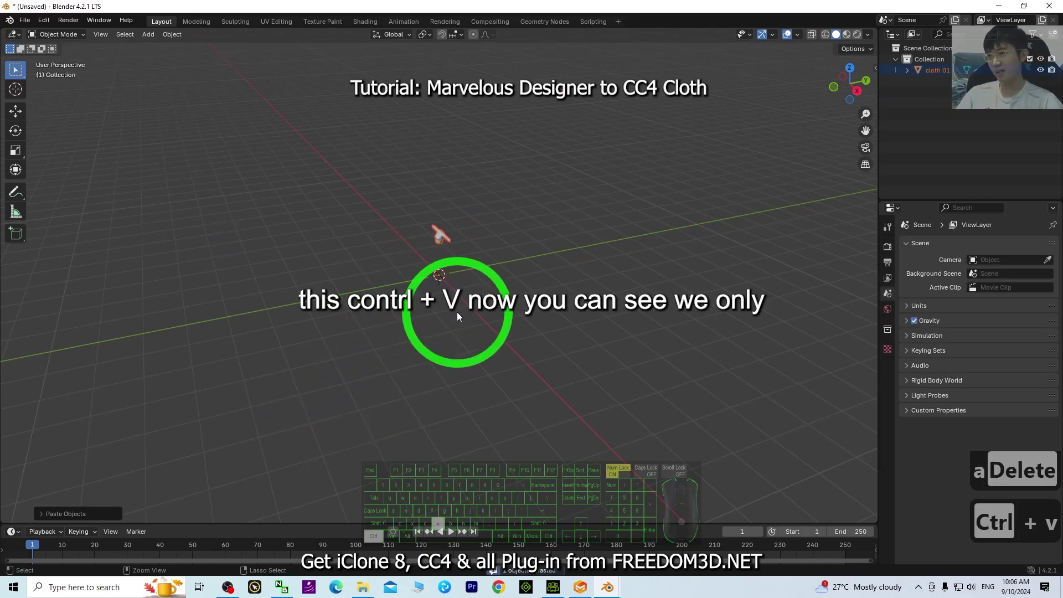
middle_click_drag(562, 160, 498, 376, "shift")
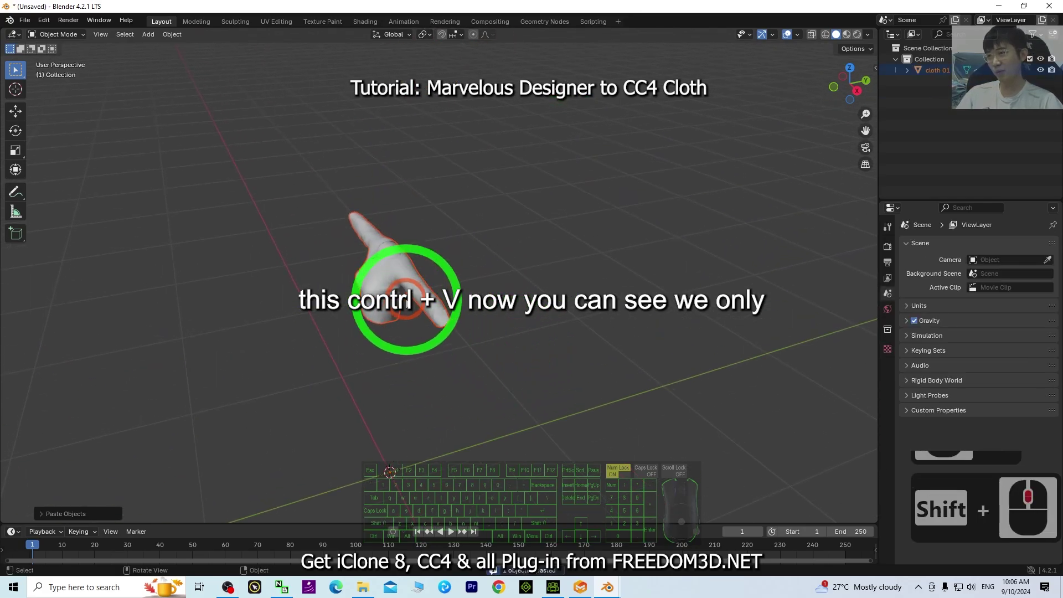
left_click(405, 300)
middle_click_drag(449, 422, 519, 286)
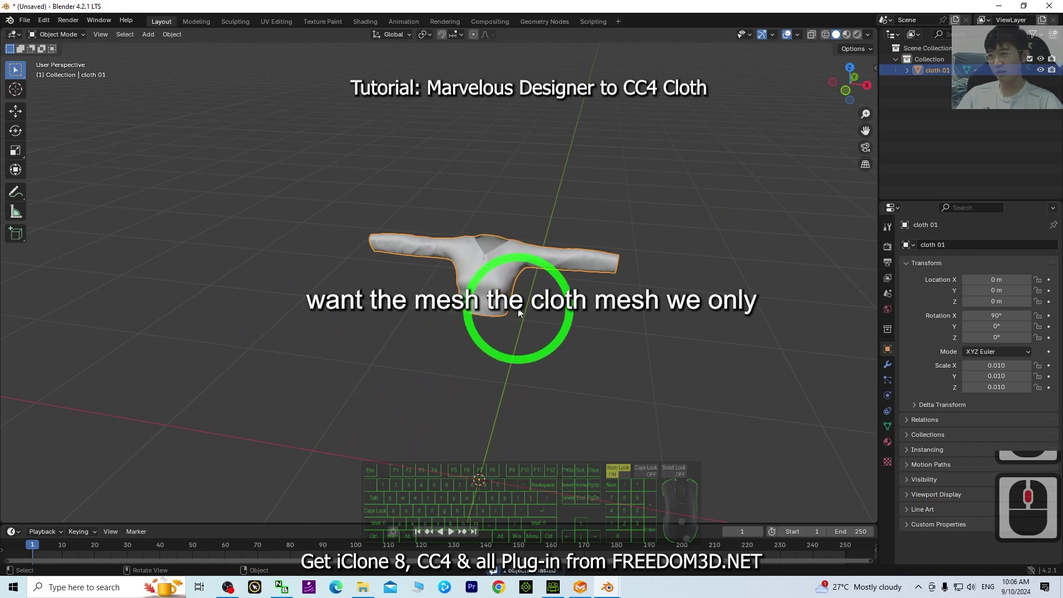
scroll(518, 313, "up", 4)
middle_click_drag(710, 403, 481, 384)
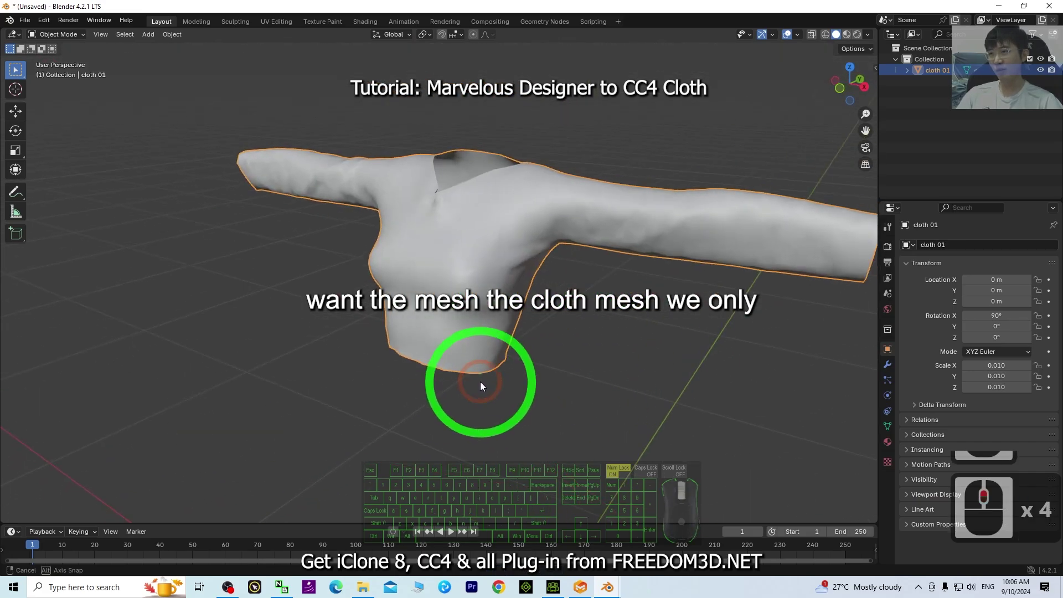
scroll(517, 389, "down", 3)
Step: Close the other Blender window containing the full avatar import without saving its changes
left_click(605, 594)
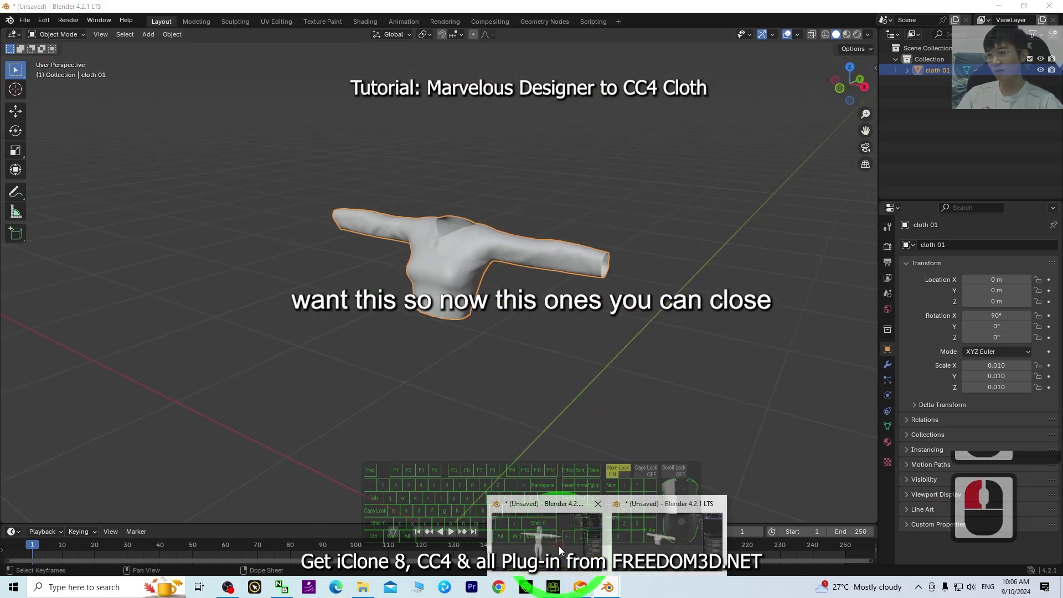
left_click(547, 545)
left_click(1048, 7)
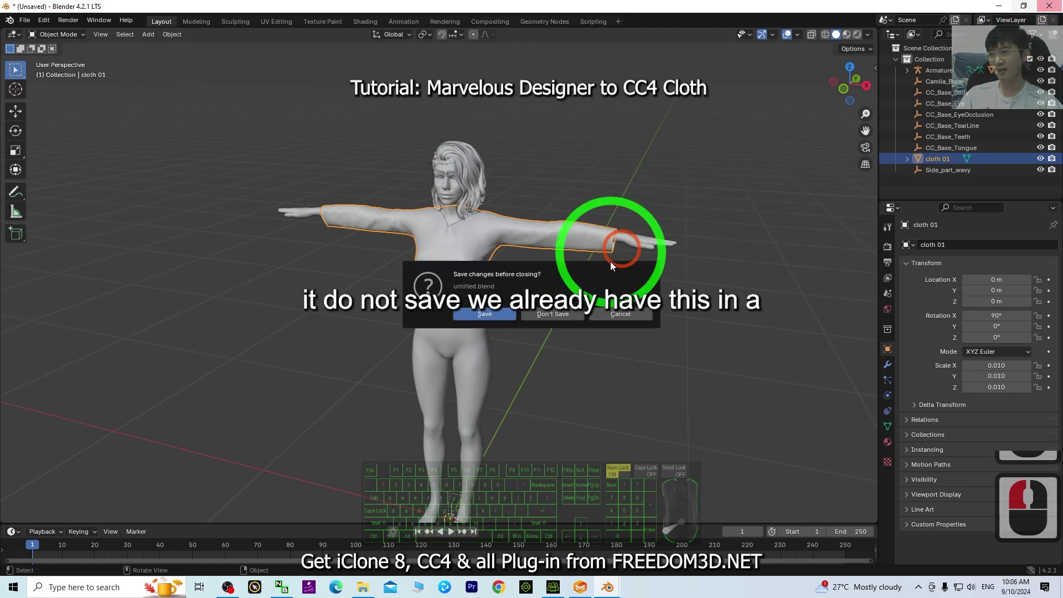
left_click(558, 311)
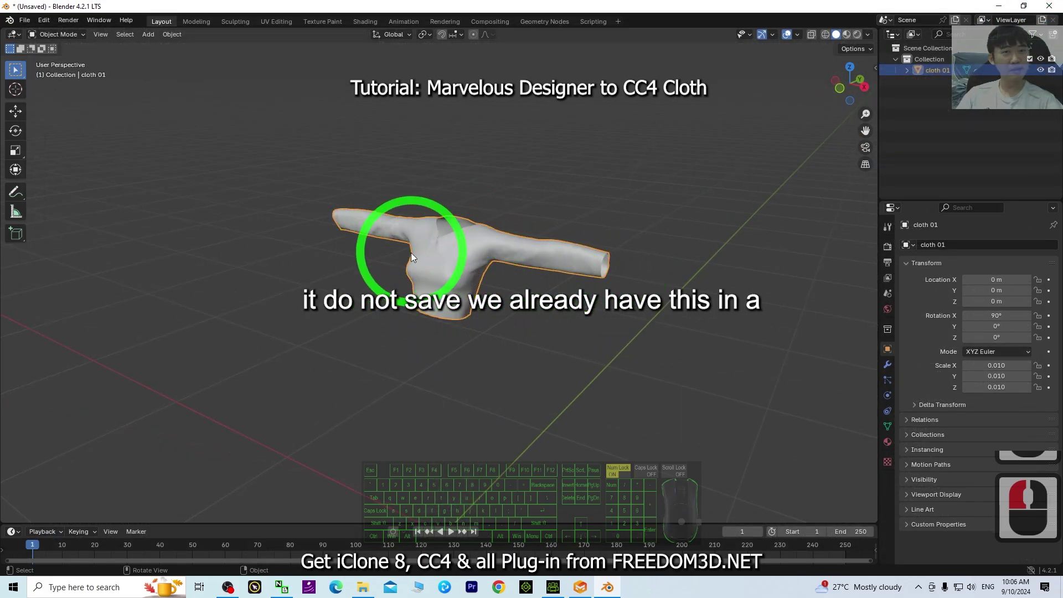
Step: Select the cloth 01 mesh and remove its FABRIC 1_FRONT_1309 material slot
mouse_move(543, 401)
middle_mouse_down()
mouse_move(594, 415)
mouse_move(535, 404)
middle_mouse_up()
left_click(858, 36)
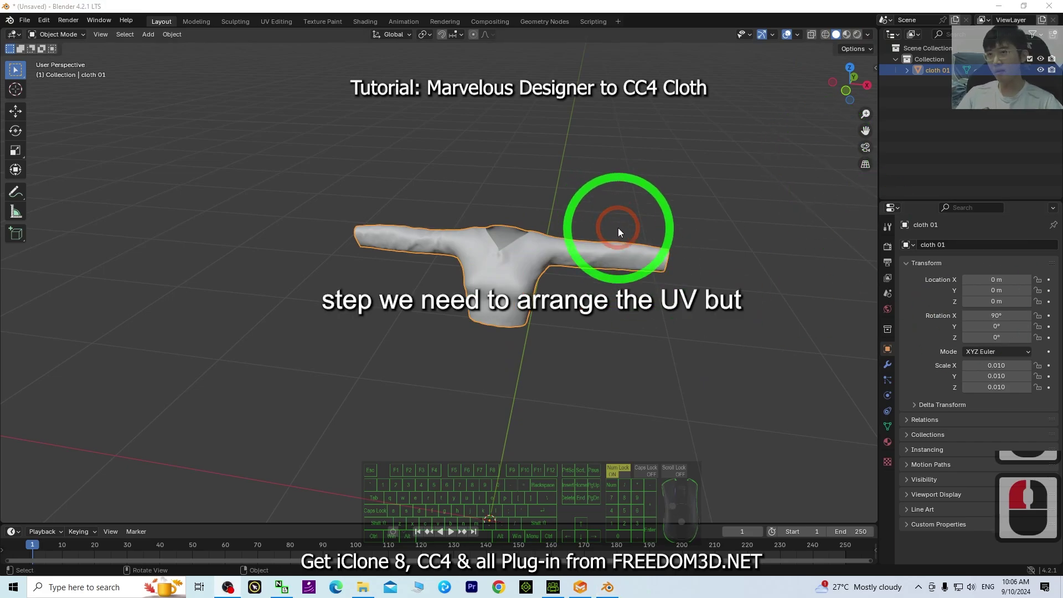
left_click(590, 375)
left_click(499, 260)
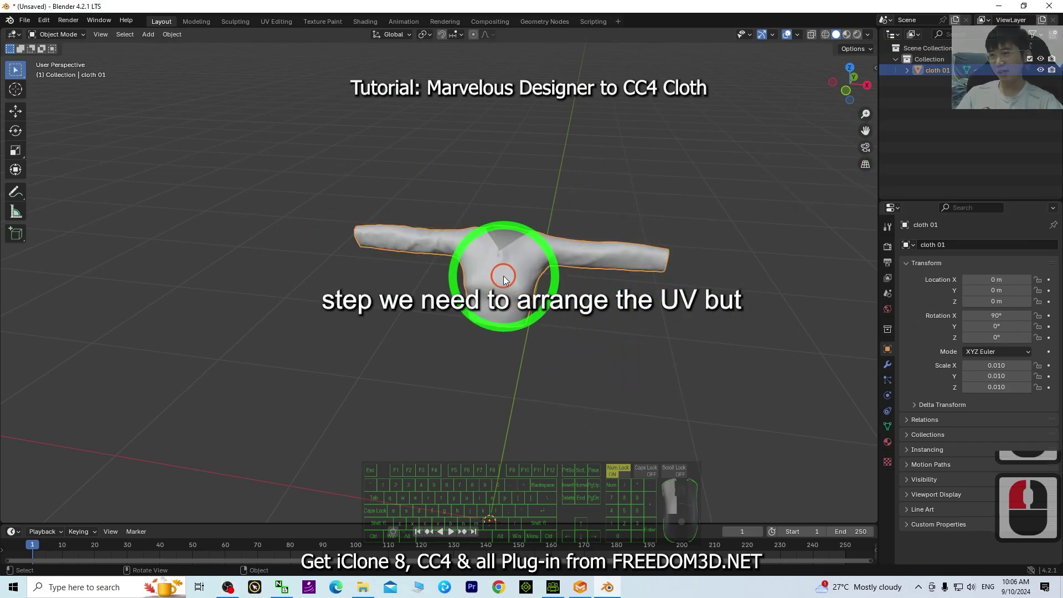
left_click(888, 442)
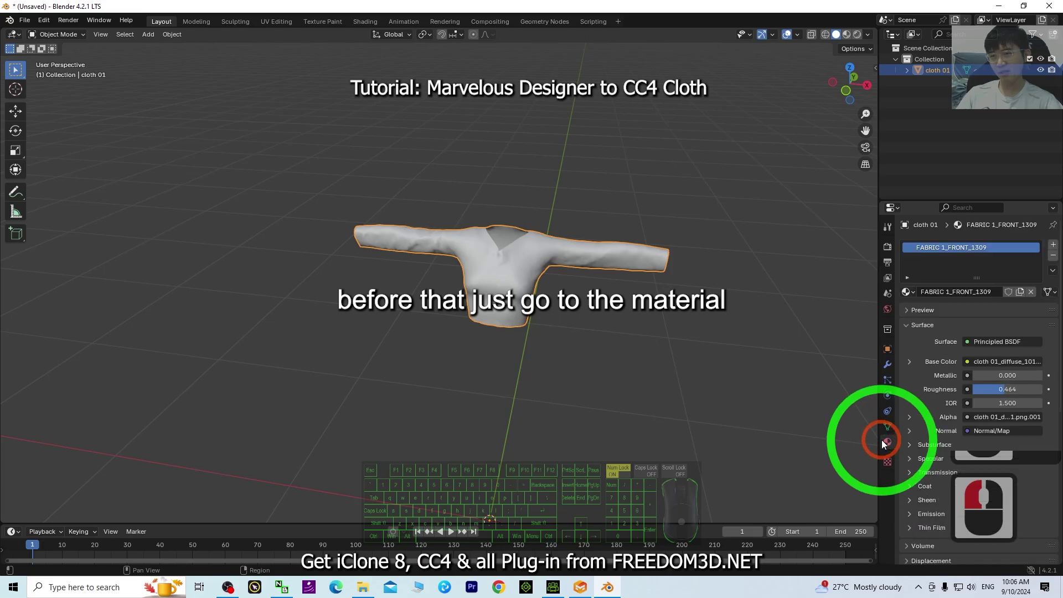
left_click(927, 432)
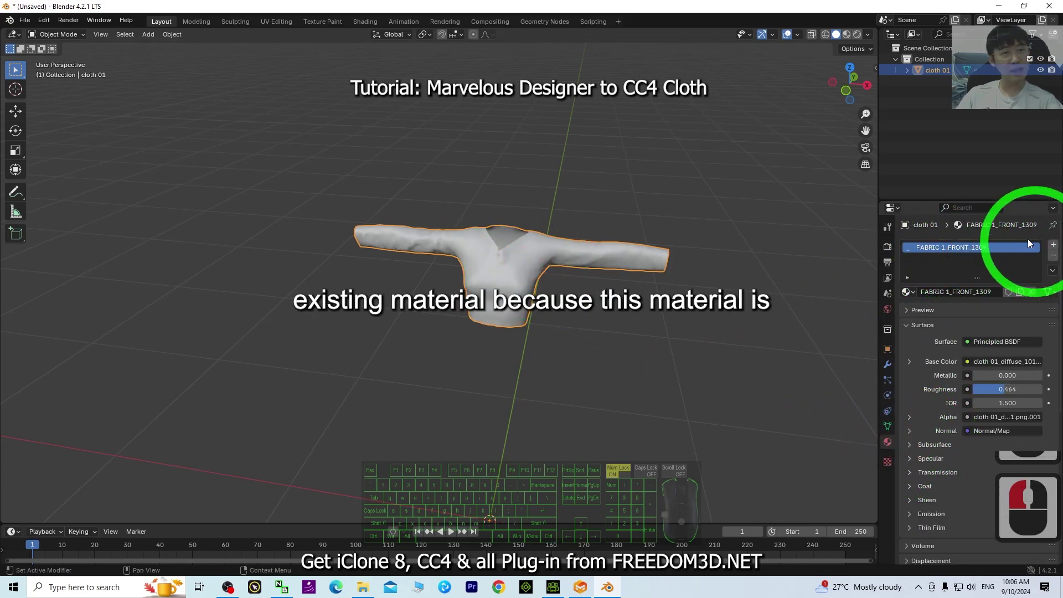
left_click(1053, 256)
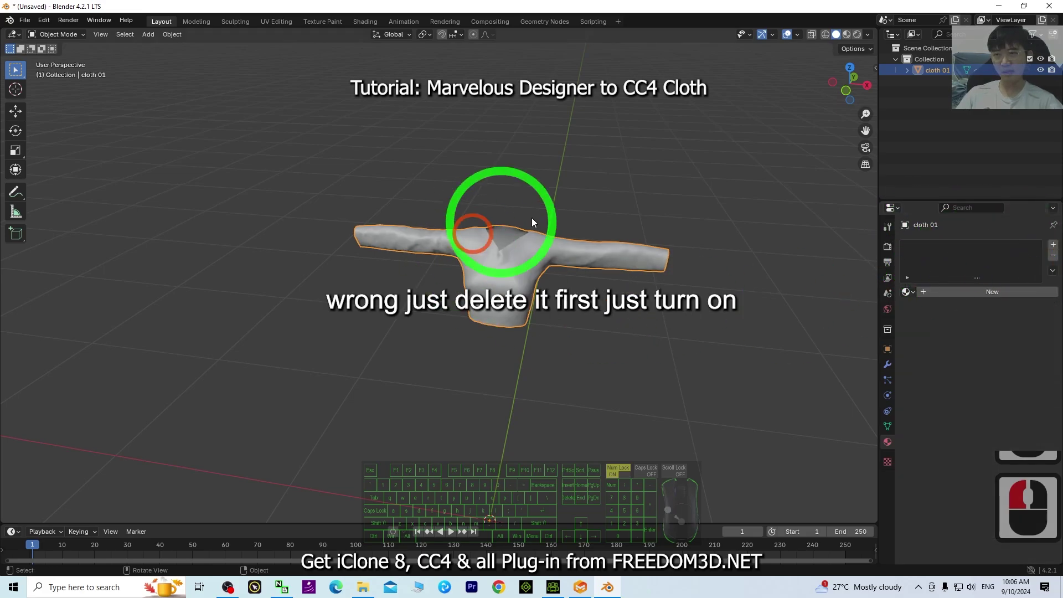
Step: Switch the viewport to Material Preview shading and check the top from the front
left_click(848, 35)
middle_click_drag(679, 338, 537, 278)
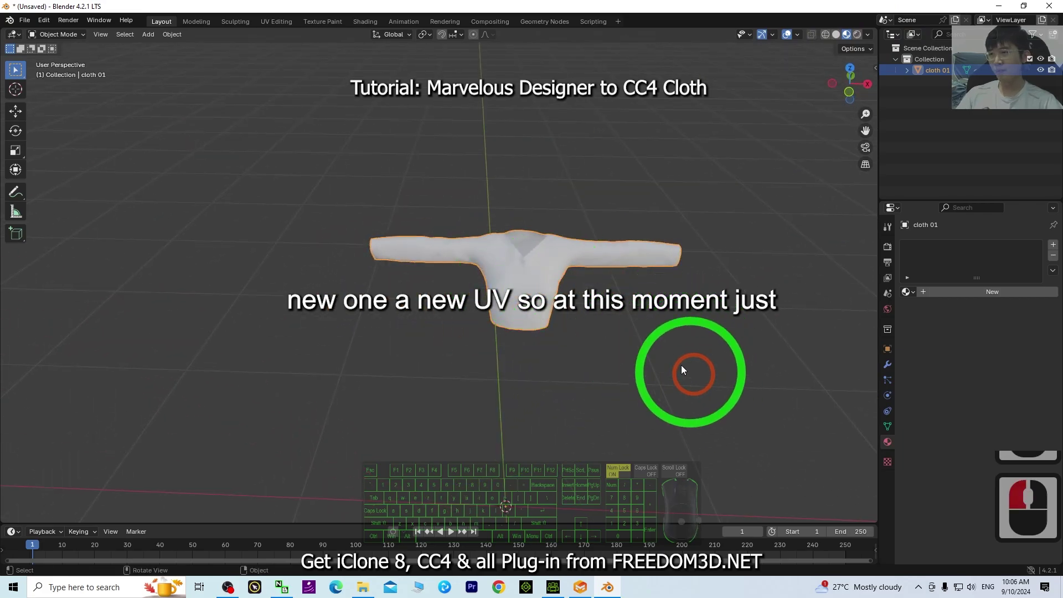
scroll(681, 366, "up", 3)
middle_click_drag(742, 359, 629, 378, "shift")
scroll(499, 310, "down", 1)
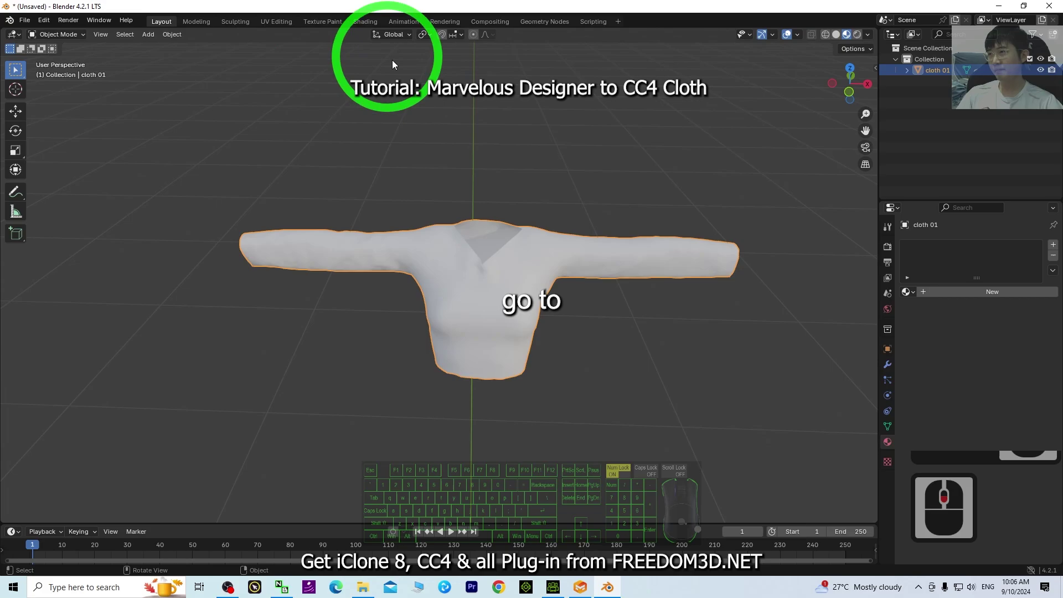
Step: Open the UV Editing workspace for the cloth mesh and deselect all of its vertices
left_click(271, 25)
scroll(711, 240, "up", 5)
middle_click_drag(681, 182, 659, 296, "shift")
middle_click_drag(659, 396, 730, 410)
scroll(767, 299, "up", 6)
left_click(798, 430)
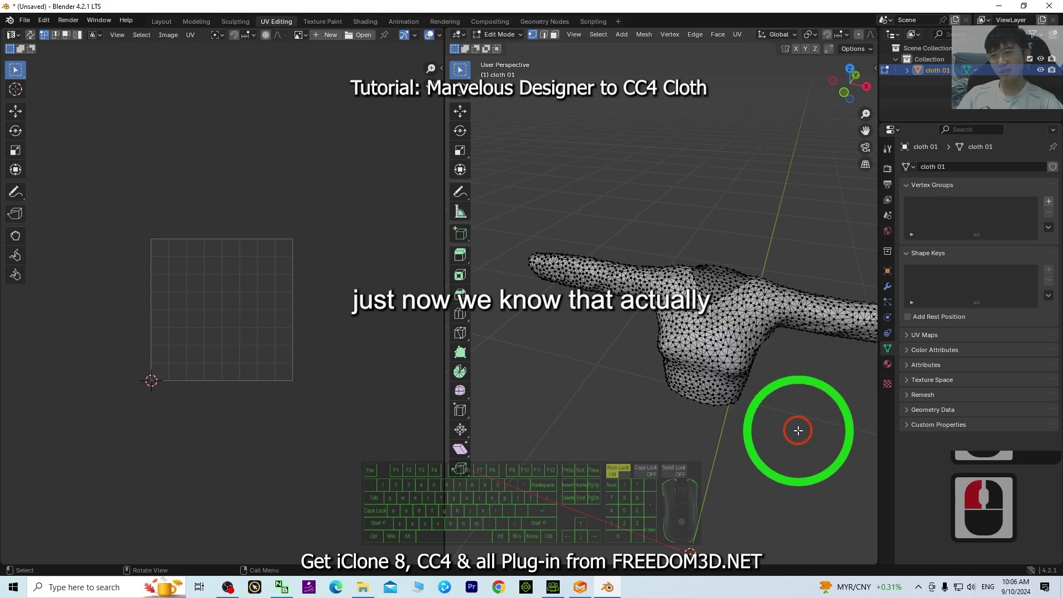
Step: Select all linked geometry of the top's front piece so its UV island is available for editing
middle_click_drag(793, 401, 750, 429)
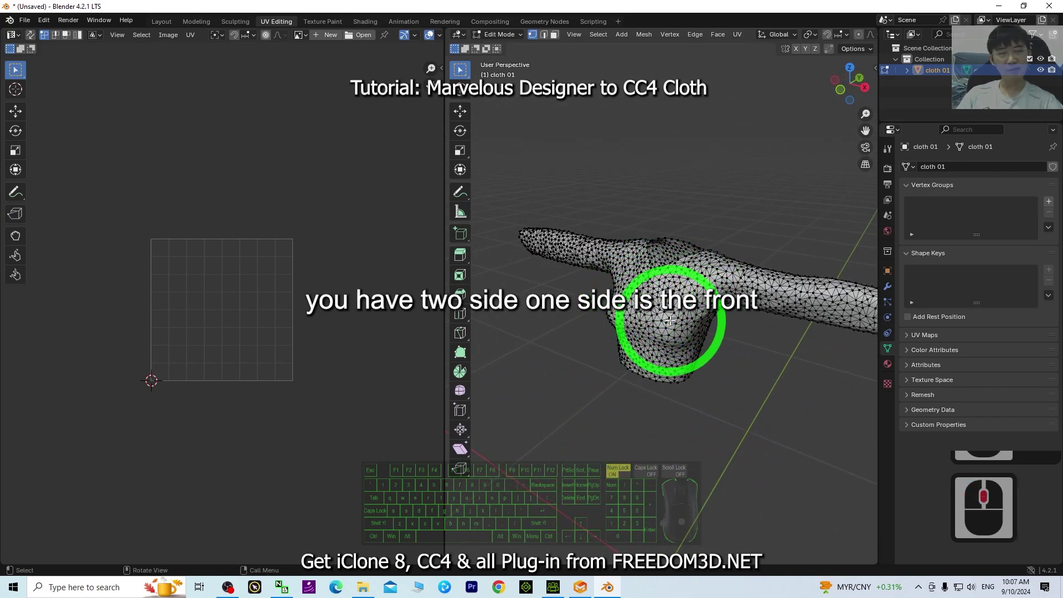
middle_click_drag(670, 320, 702, 353)
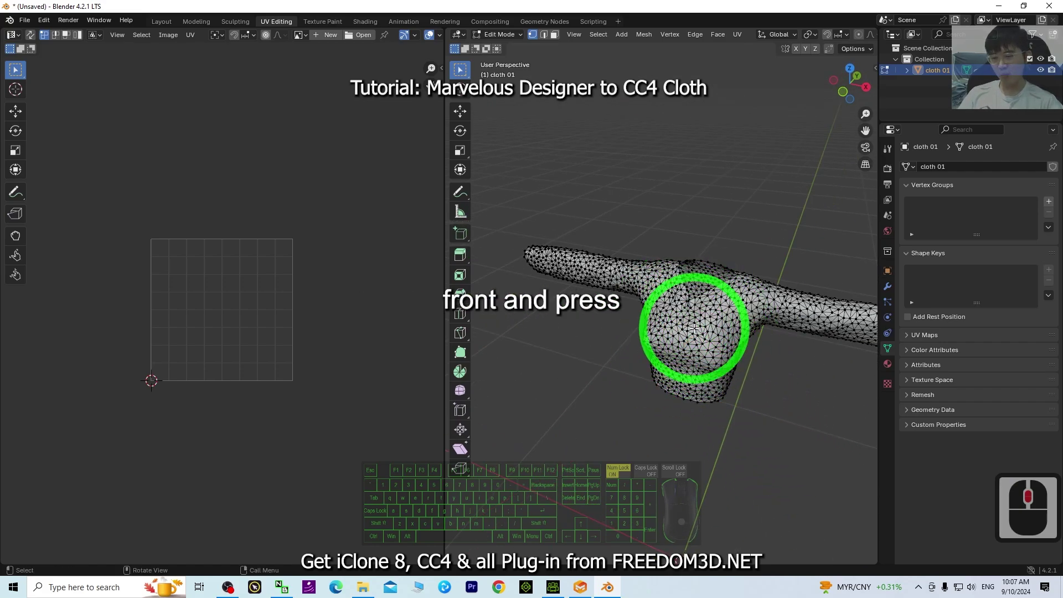
key("l")
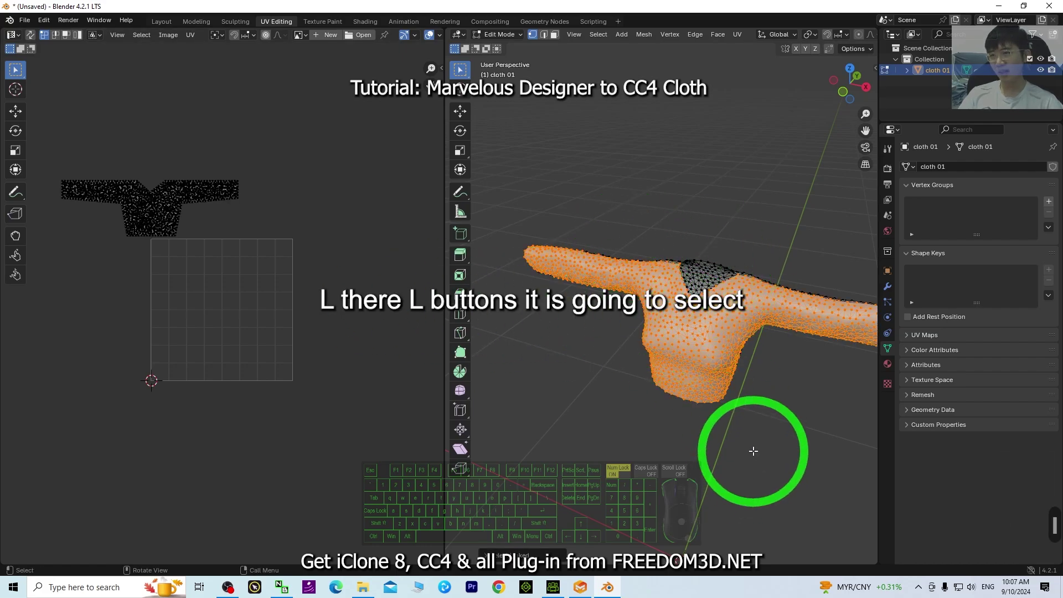
middle_click_drag(753, 451, 700, 432)
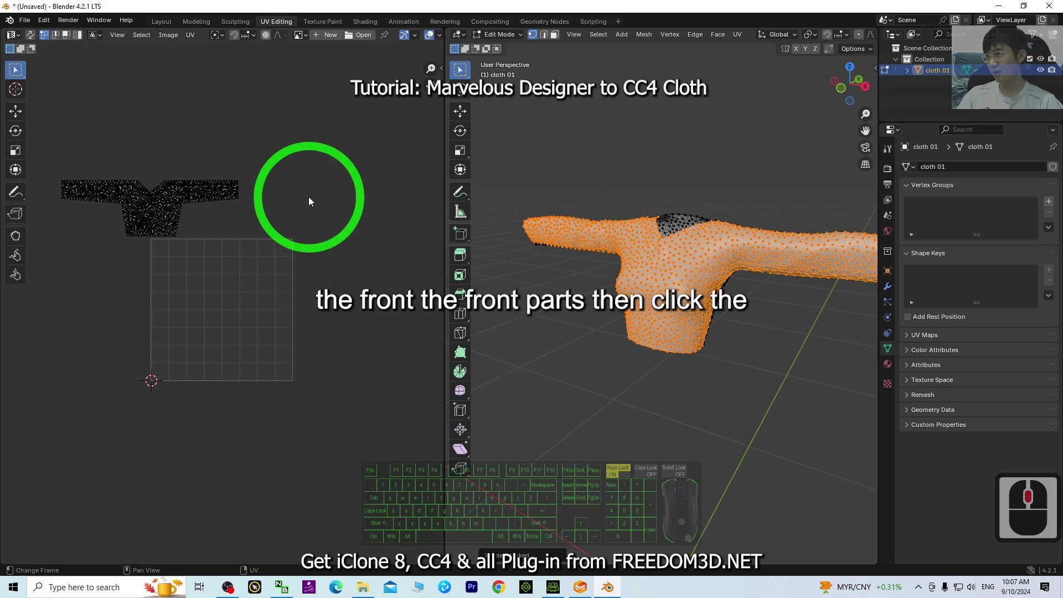
Step: Select all UVs of the front piece in the UV editor and scale them down to about 0.91
left_click(331, 188)
left_click(331, 187)
left_click(331, 188)
left_click(330, 188)
left_click(330, 189)
left_click(330, 189)
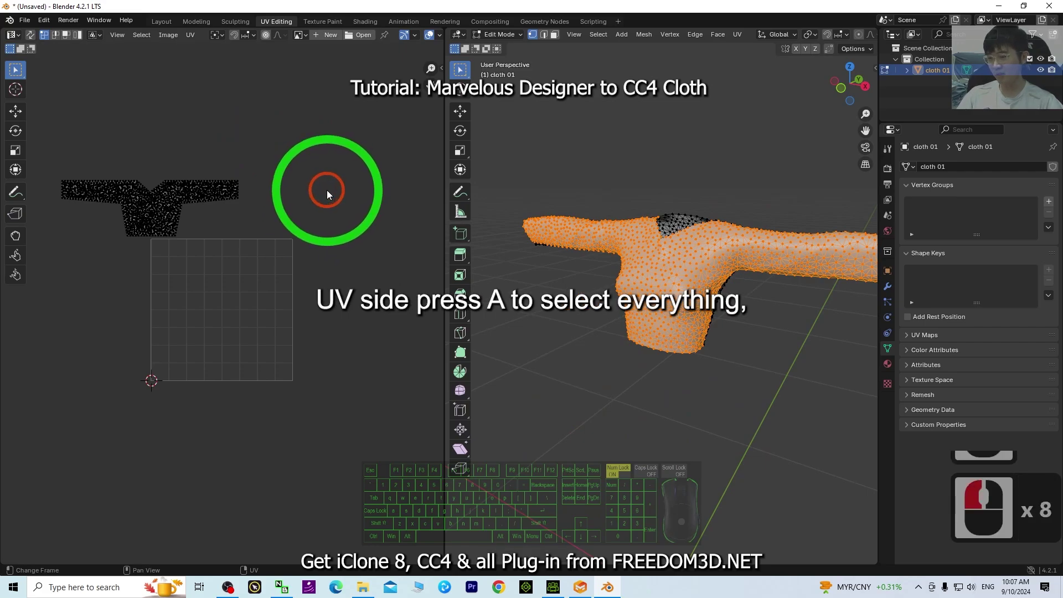
key("a")
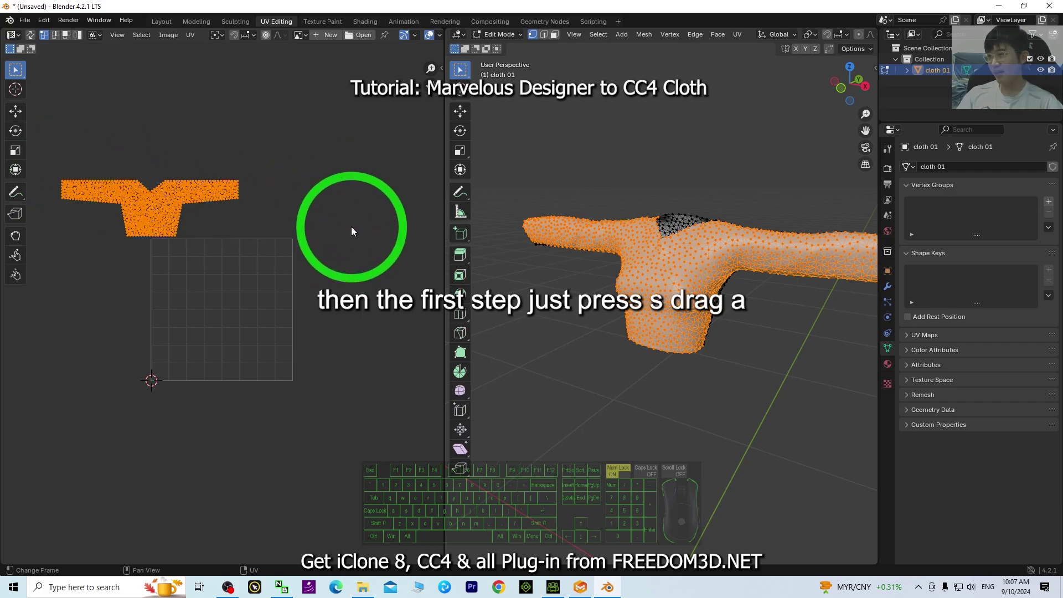
key("s")
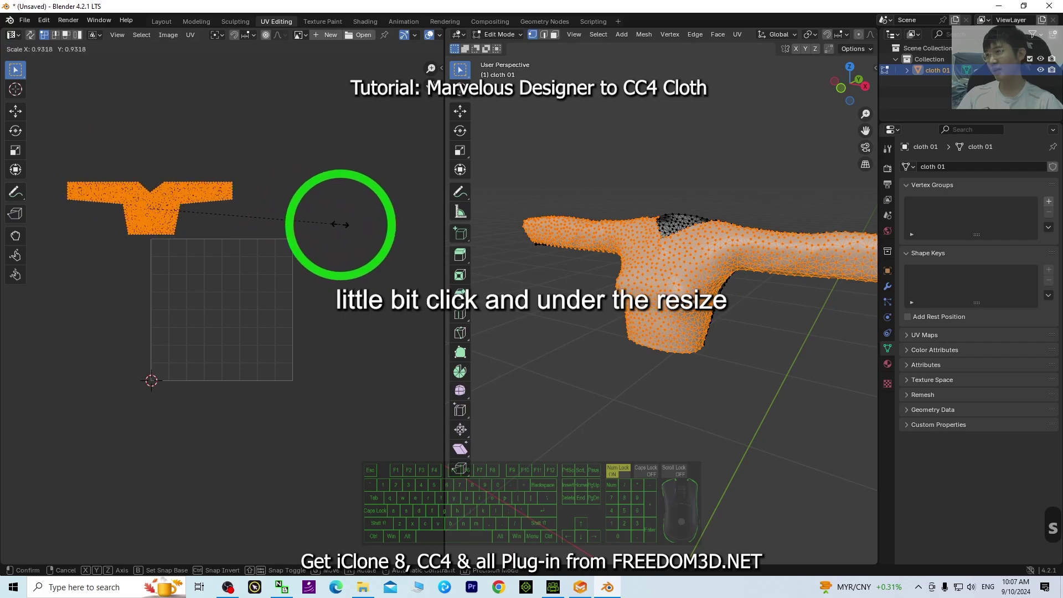
left_click(331, 232)
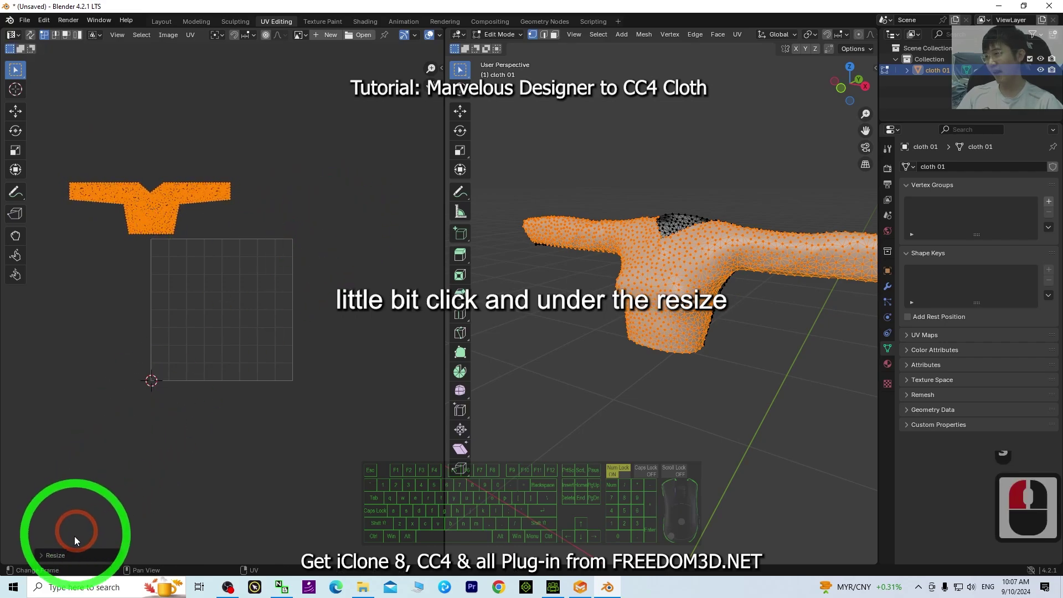
Step: Set the front UV island's resize factors to 0.5 on X, Y and Z
left_click(55, 555)
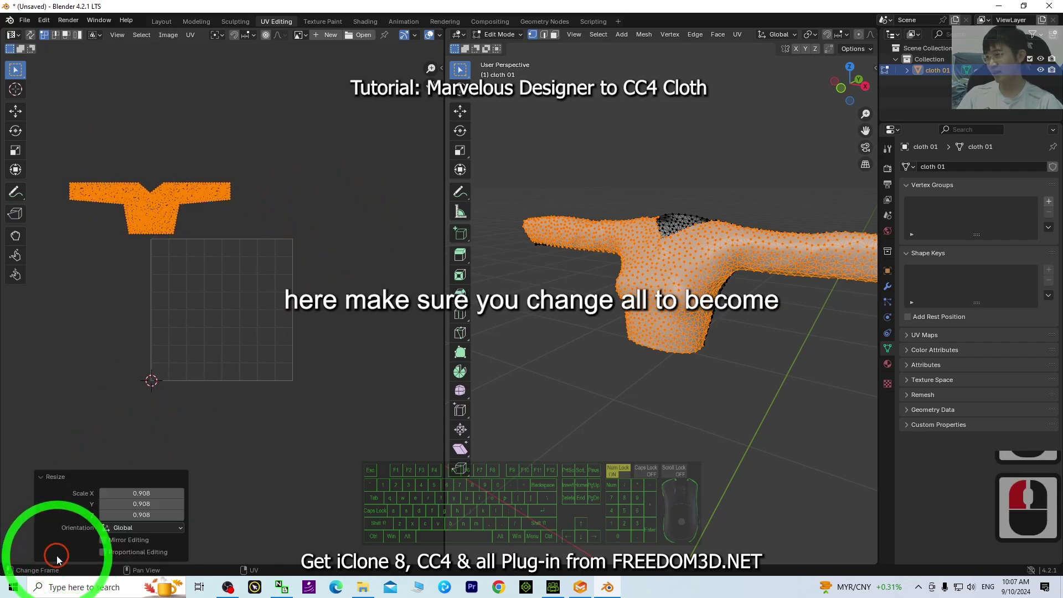
left_click(141, 493)
type("0.")
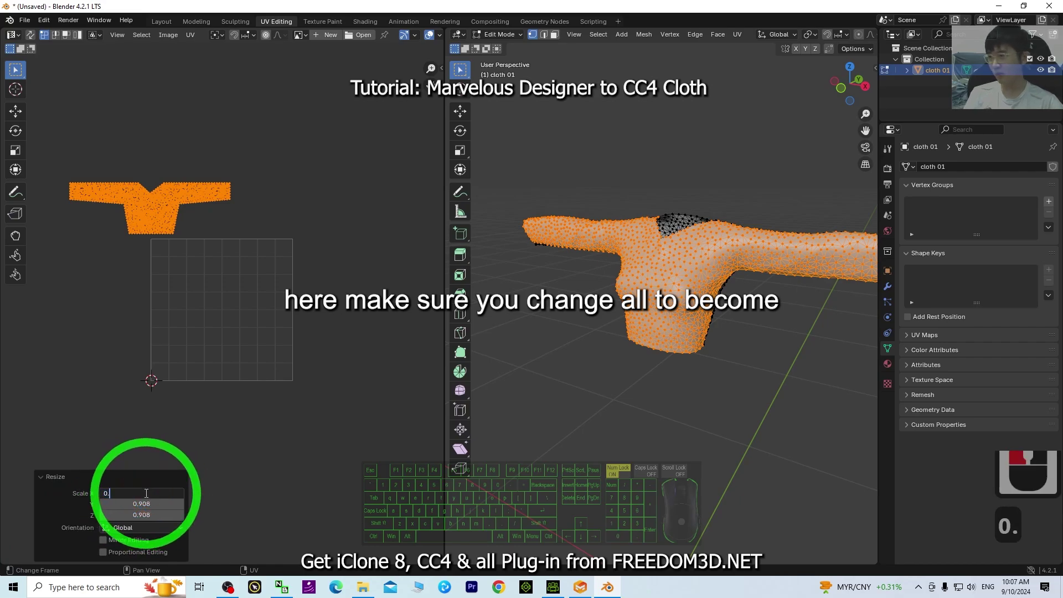
type("5")
double_click(151, 504)
type("0")
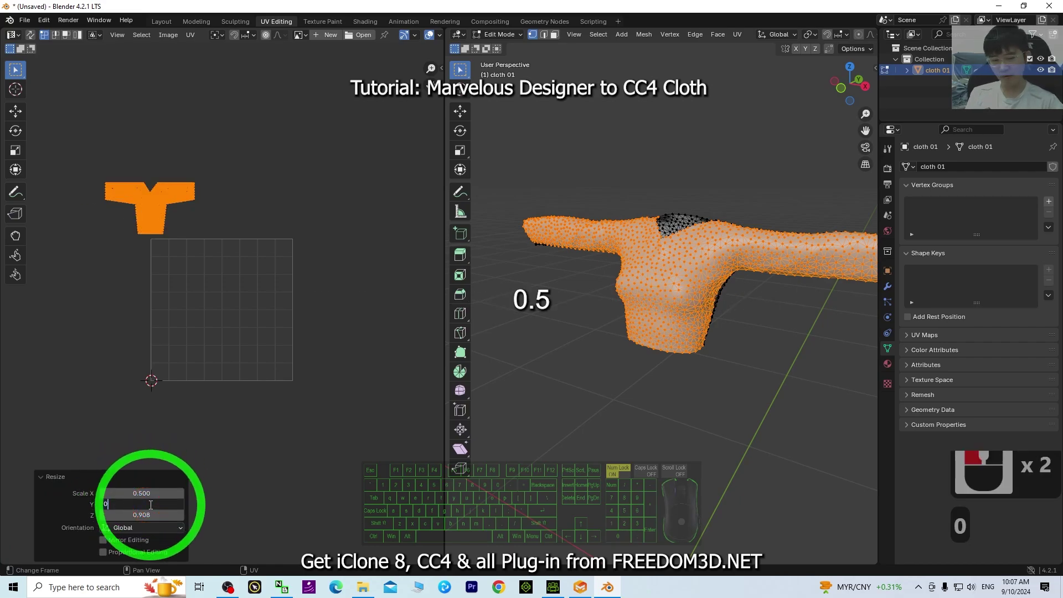
type(".5")
key("Return")
left_click(162, 516)
type("00")
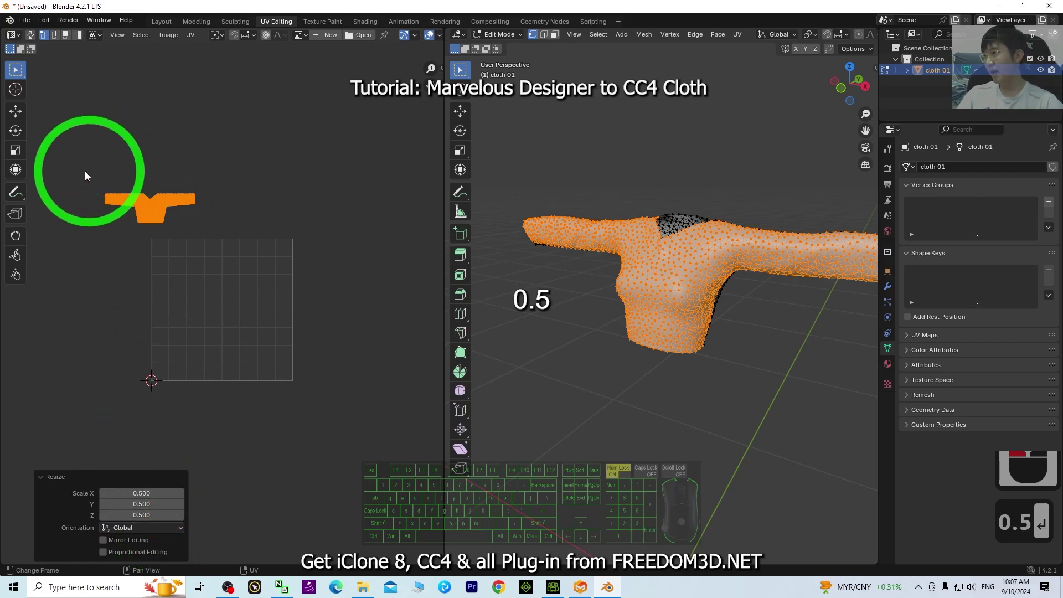
Step: Select the whole front UV island again and move it about 0.53 in X and -0.48 in Y, into the upper half of the UV square
double_click(294, 198)
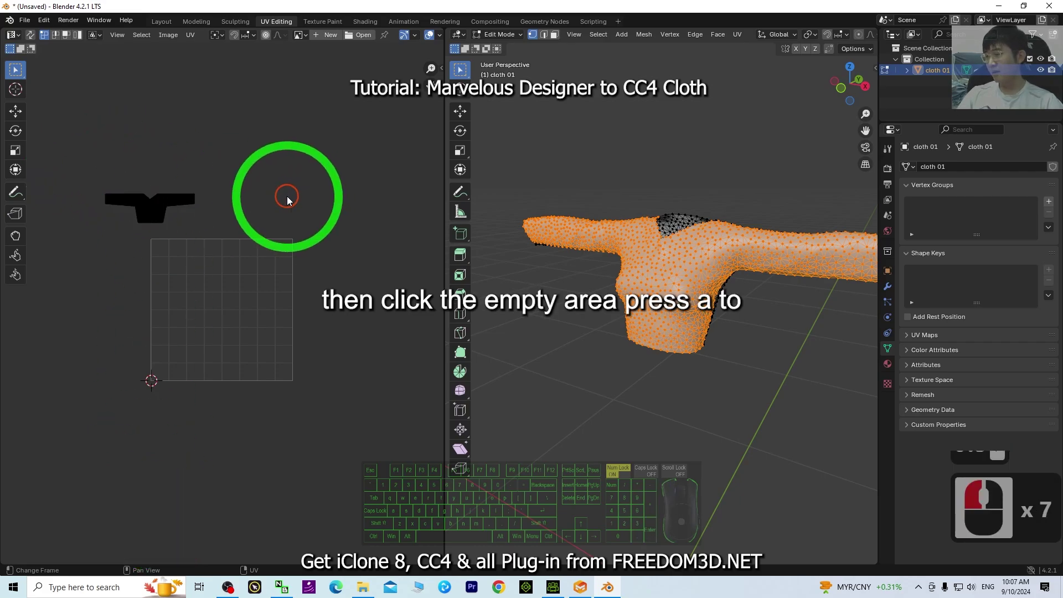
key("a")
left_click(15, 111)
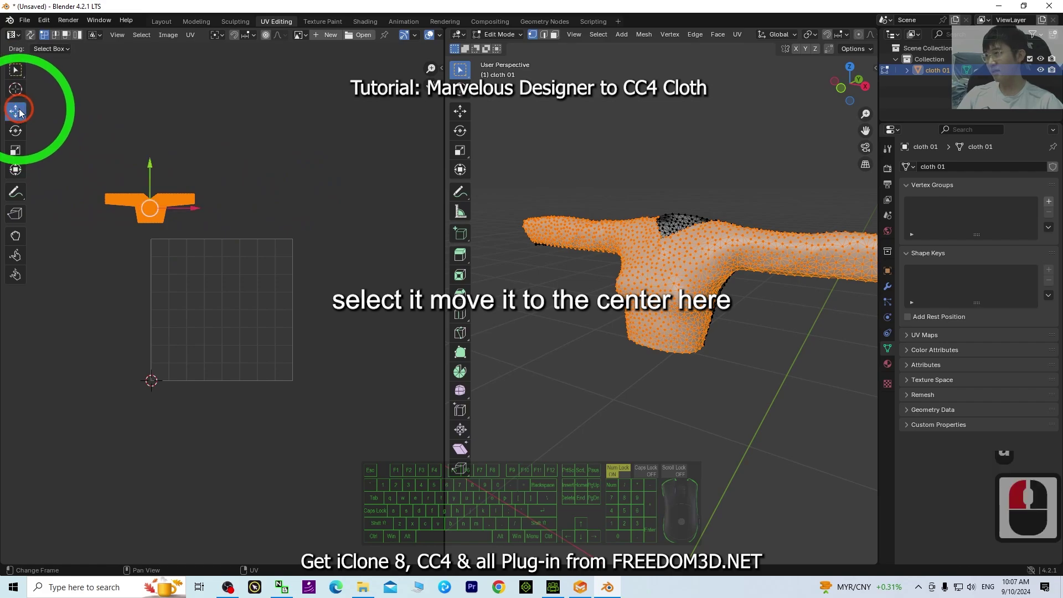
left_click_drag(153, 200, 224, 275)
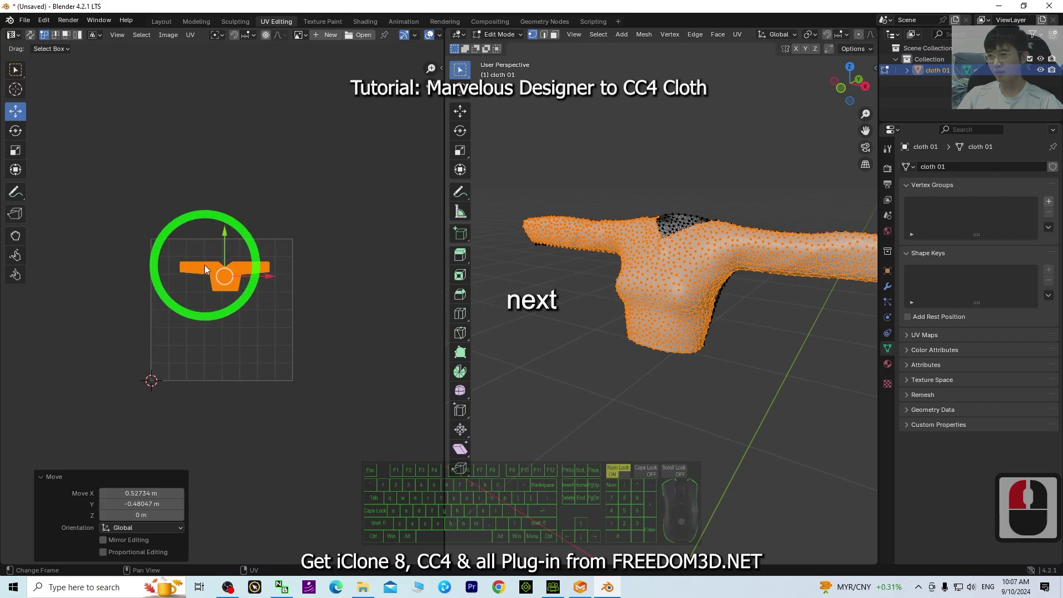
Step: Deselect the front piece and select all linked geometry of the top's back piece
middle_click_drag(829, 451, 687, 446)
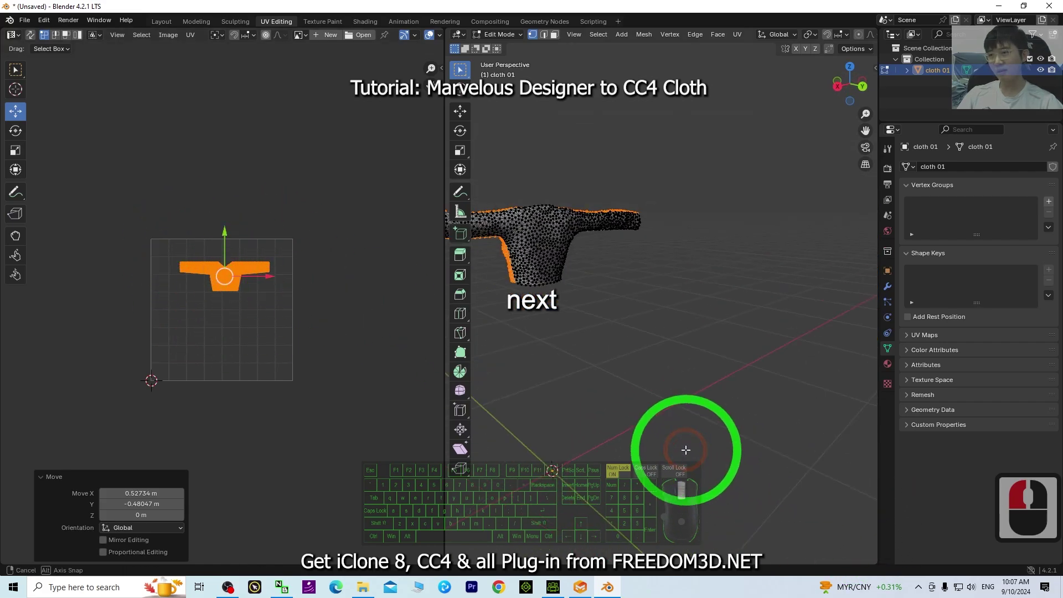
middle_click_drag(577, 360, 637, 397)
middle_click_drag(667, 342, 742, 380, "shift")
left_click(694, 391)
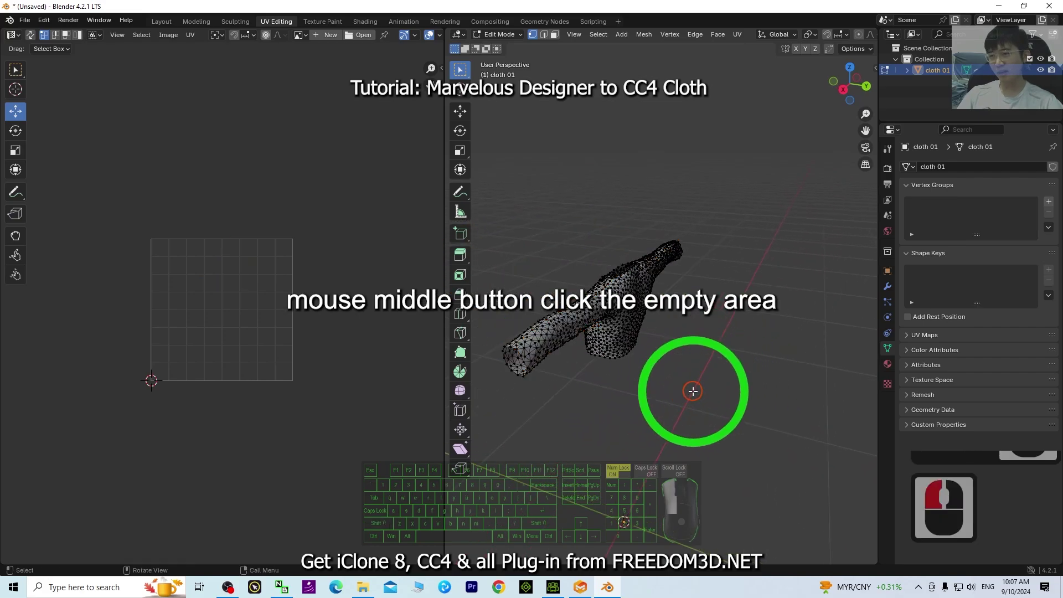
mouse_move(730, 415)
middle_mouse_down()
mouse_move(731, 435)
mouse_move(719, 423)
middle_mouse_up()
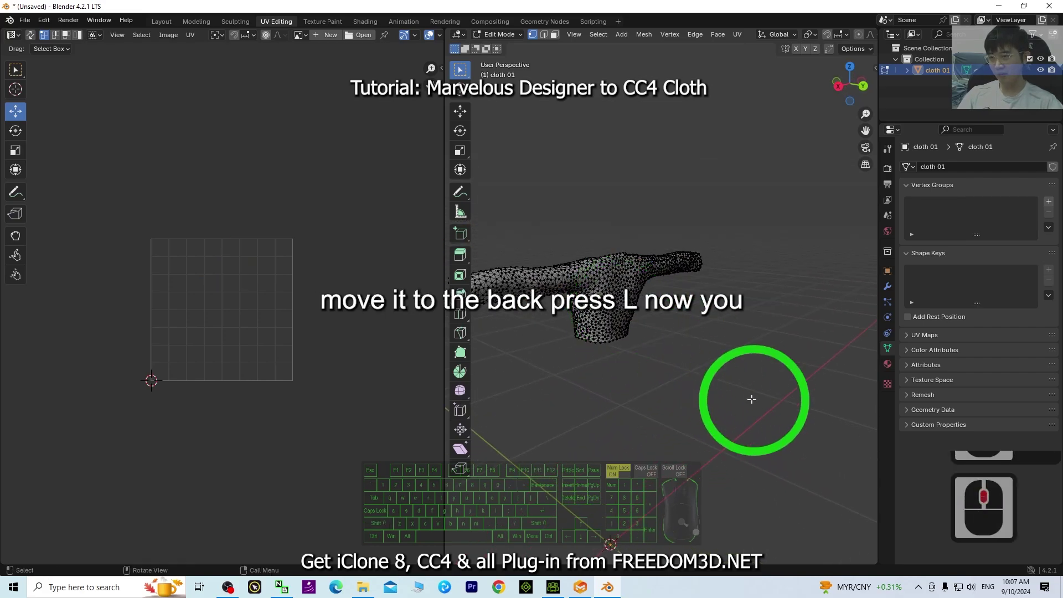
key("l")
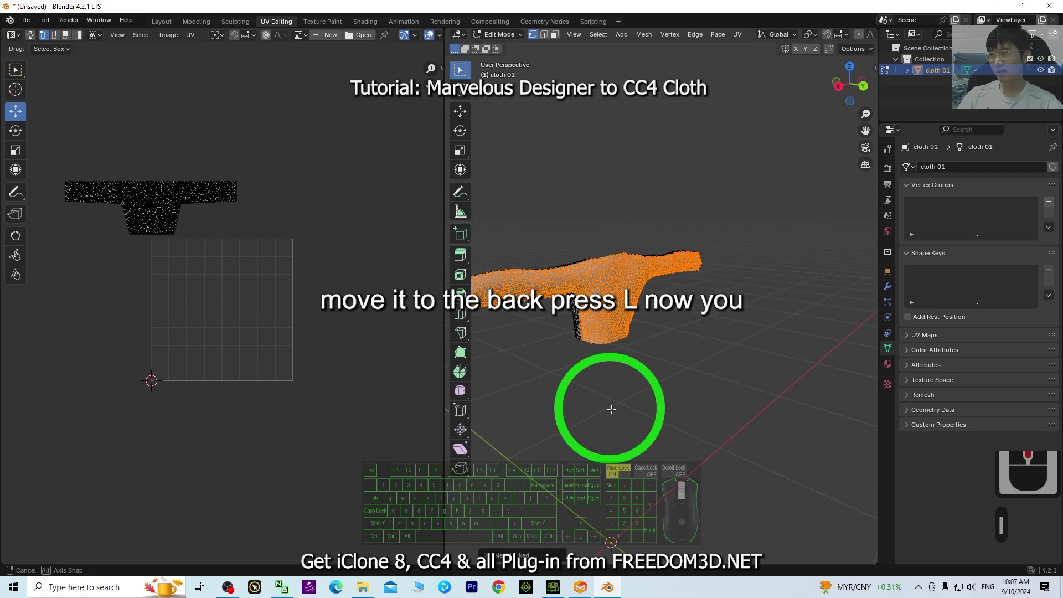
middle_click_drag(612, 408, 670, 403)
middle_click_drag(669, 285, 351, 209)
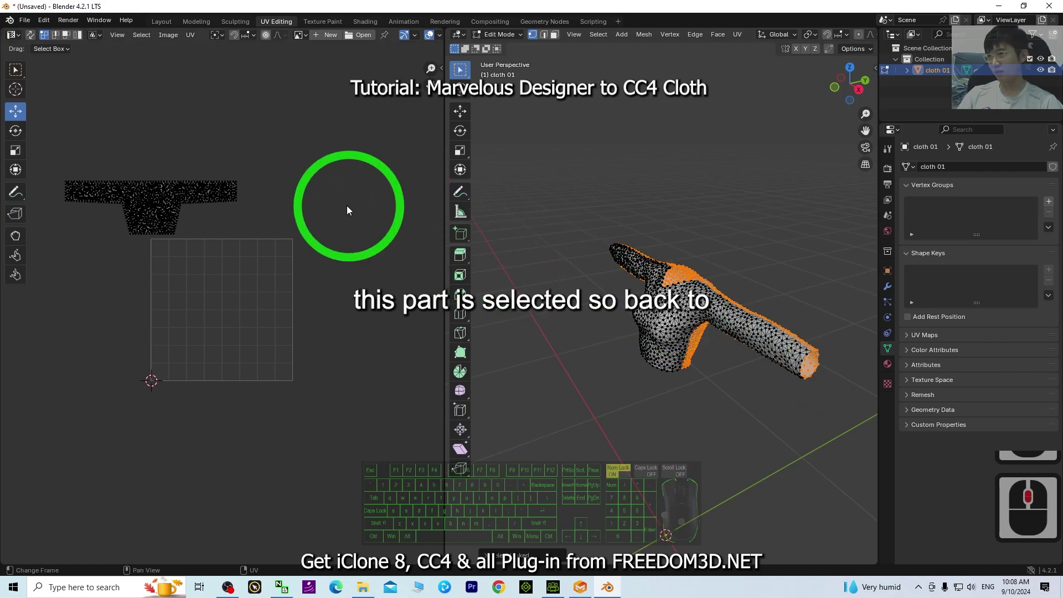
Step: Select all UVs of the back piece in the UV editor and scale them down to about 0.93
double_click(323, 209)
left_click(323, 210)
key("a")
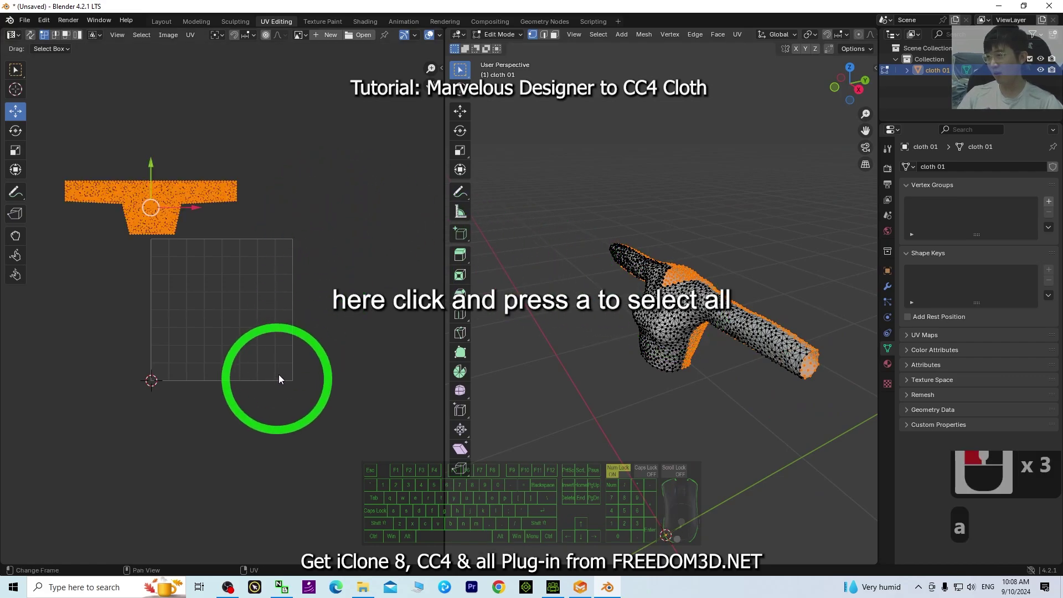
key("s")
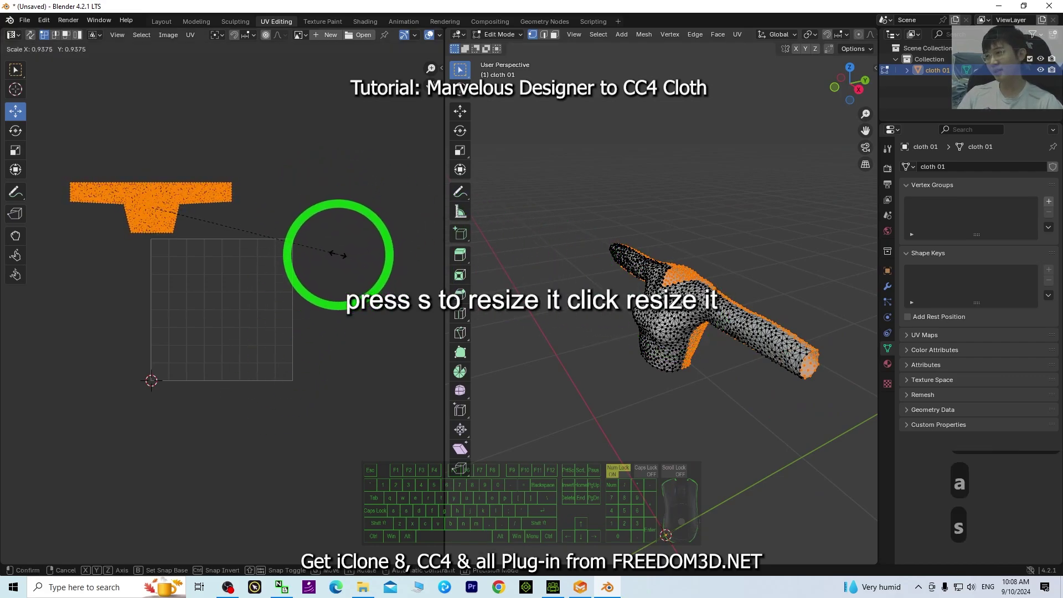
left_click(332, 261)
Step: Set the back UV island's resize factors to 0.5 and move it 0.5 in X and about -0.96 in Y, into the UV square's lower half
double_click(145, 492)
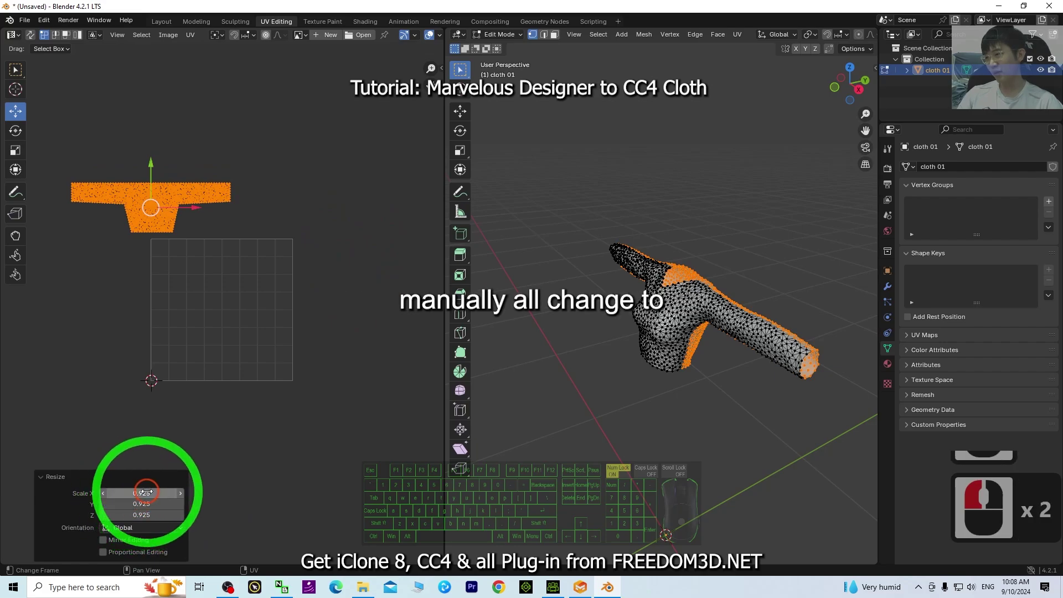
type("0.5")
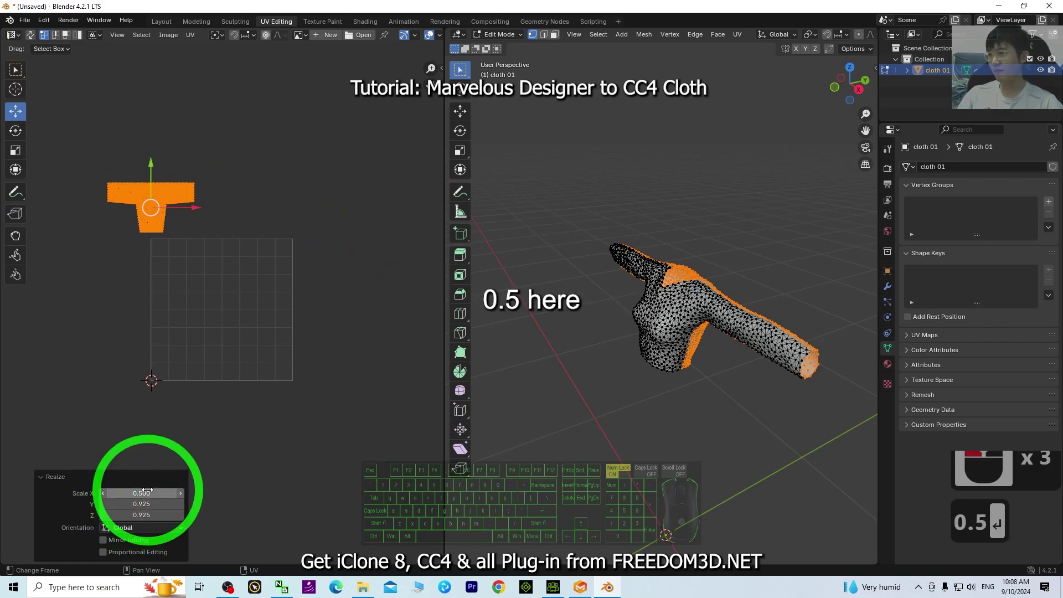
double_click(143, 504)
type("0.5")
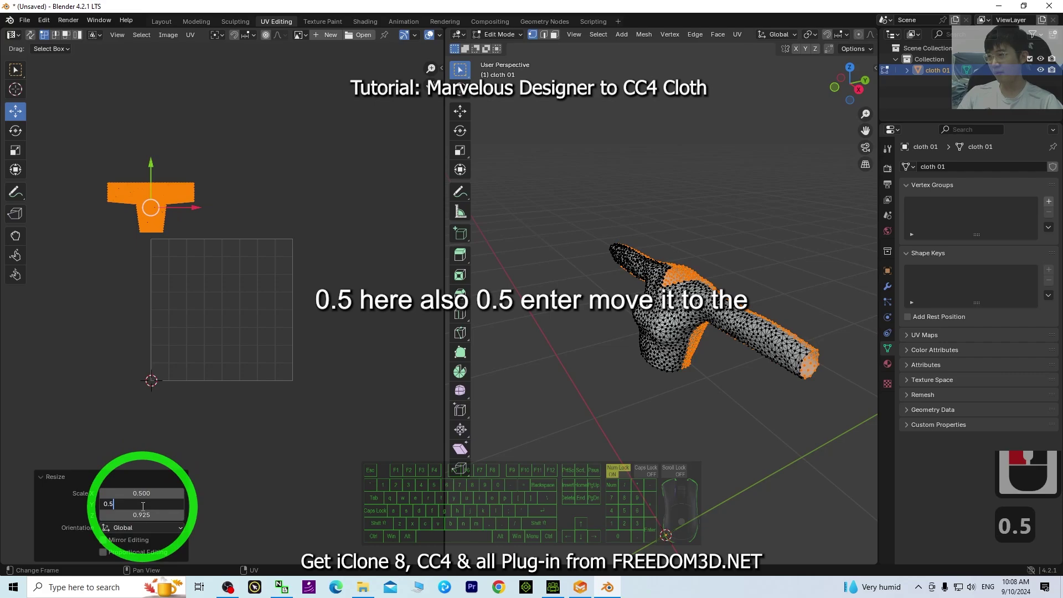
key("Return")
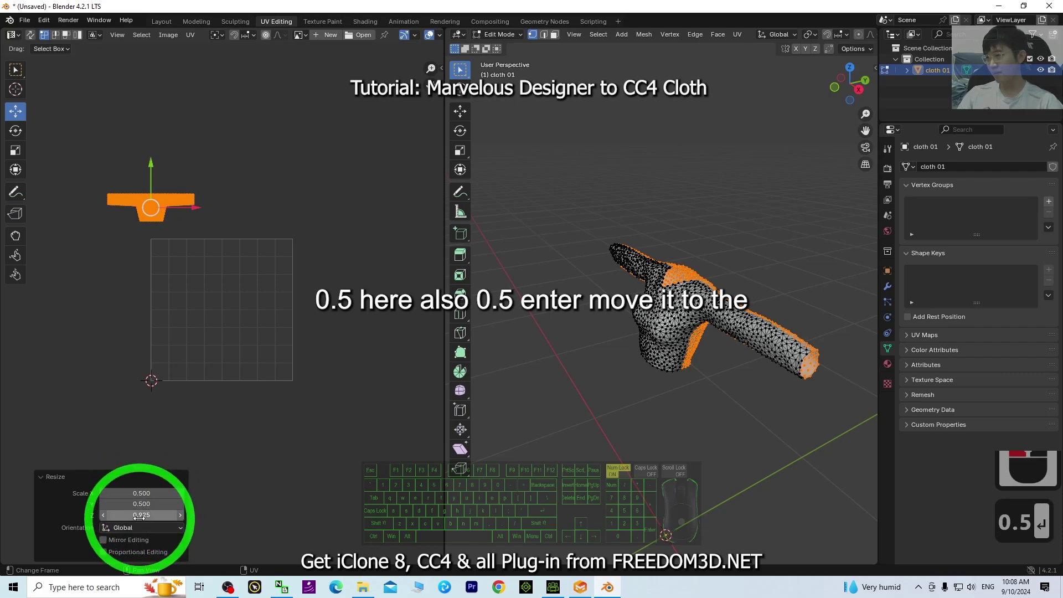
double_click(140, 515)
type("0")
left_click_drag(156, 203, 222, 344)
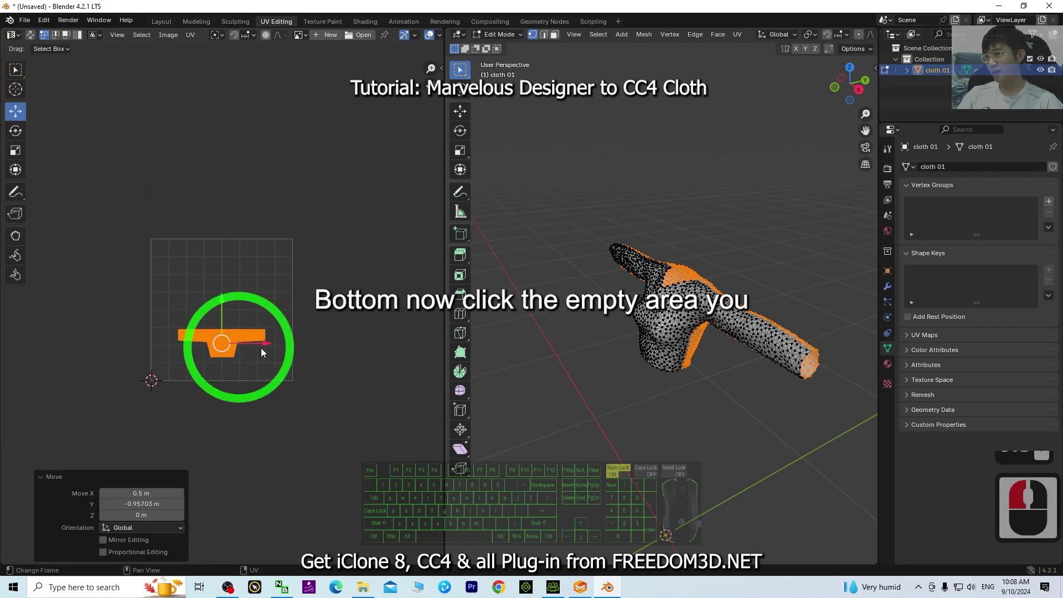
Step: Select the entire top in the 3D viewport and compare its front and back sides with the two UV islands
left_click(621, 442)
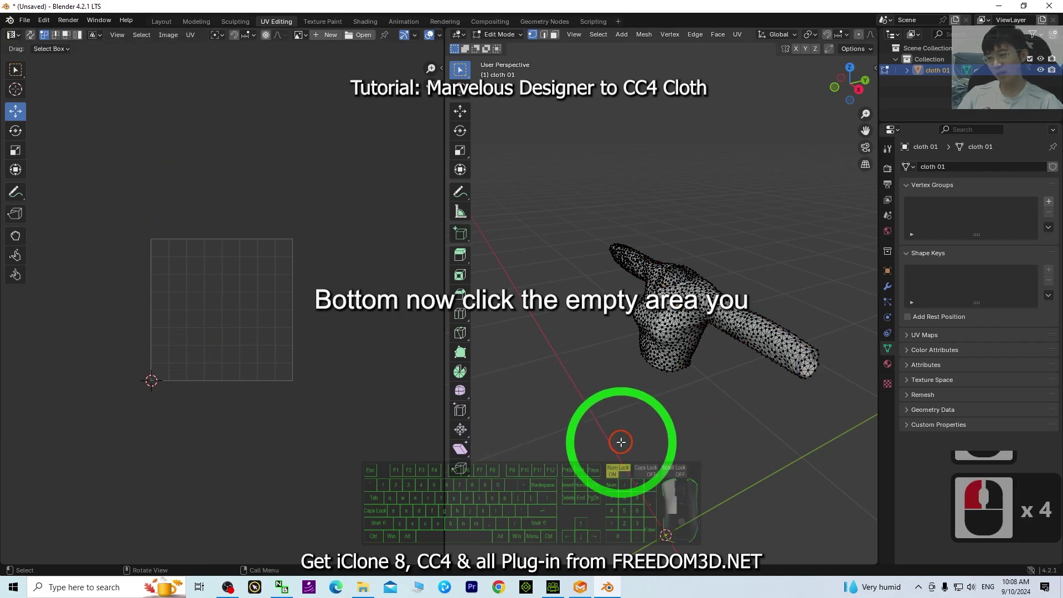
key("a")
scroll(725, 321, "up", 2)
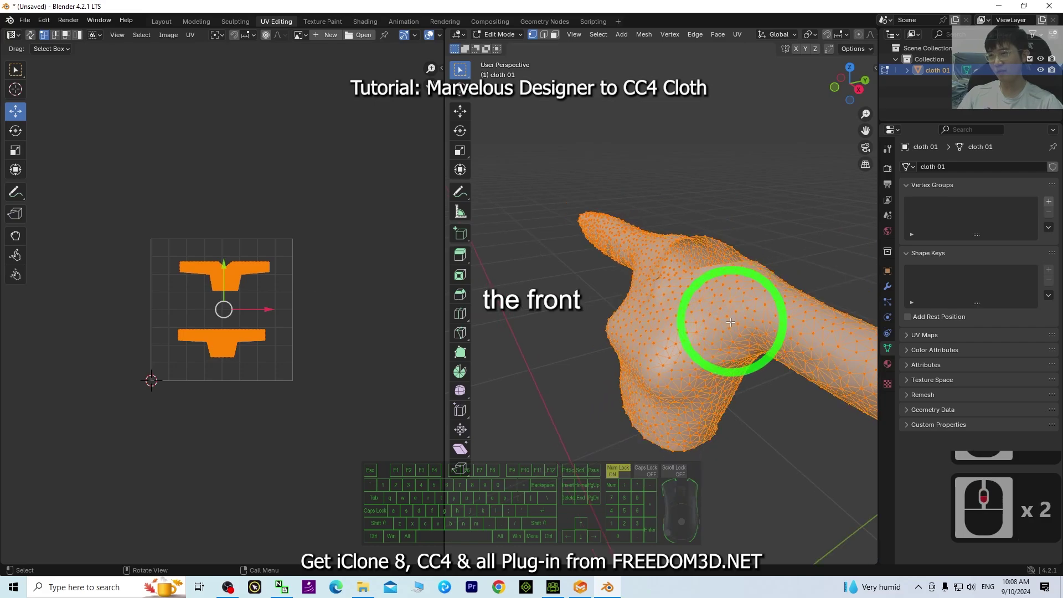
middle_click_drag(788, 344, 601, 270)
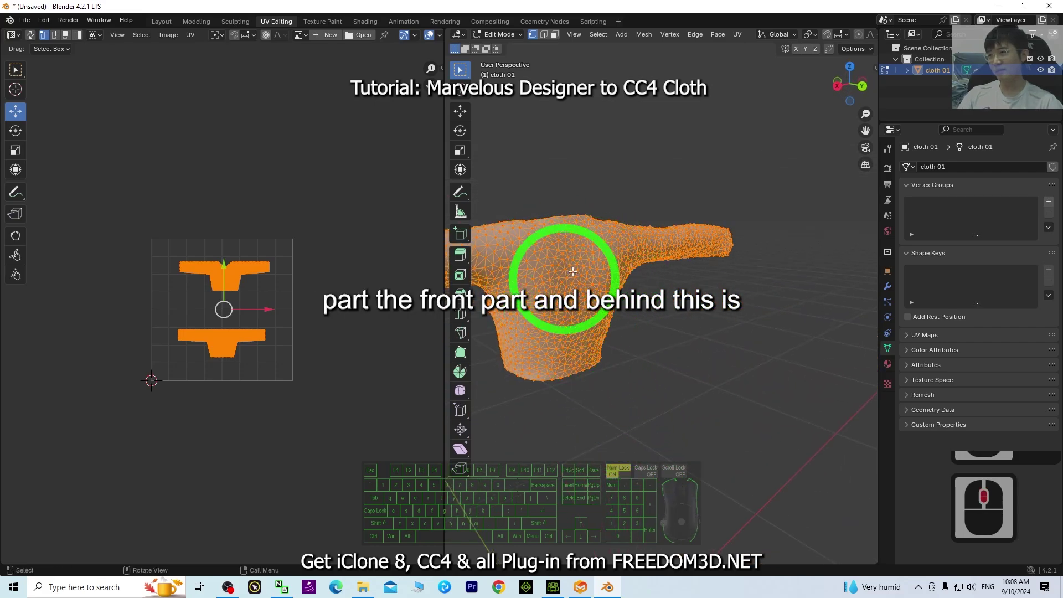
middle_click_drag(731, 321, 752, 397)
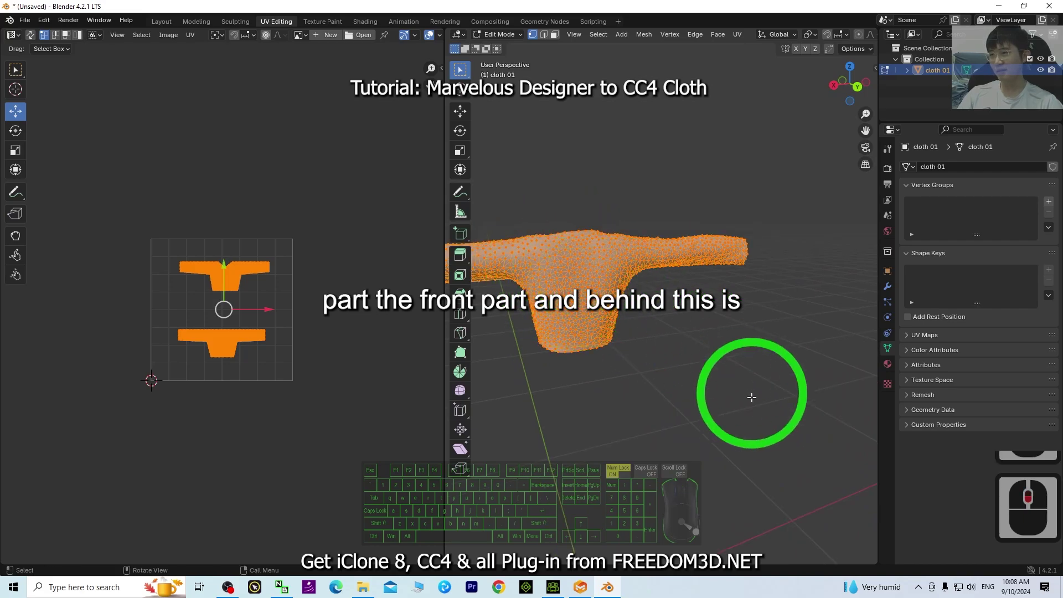
Step: Box-select each sleeve in turn from the back of the top to check which part of the UV islands it matches
left_click(746, 401)
left_click_drag(762, 201, 676, 330)
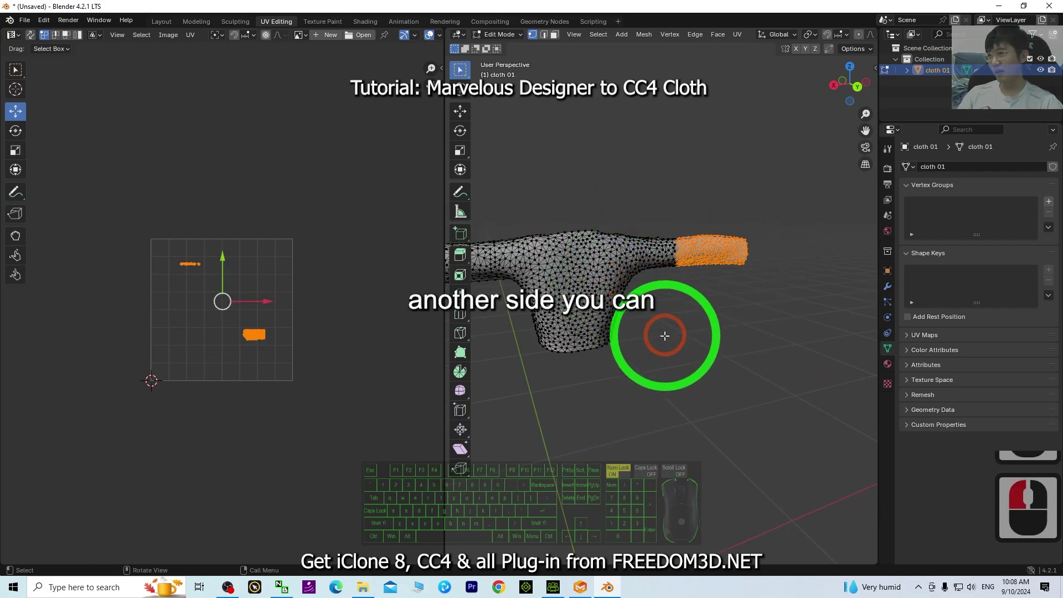
middle_click_drag(775, 385, 723, 311)
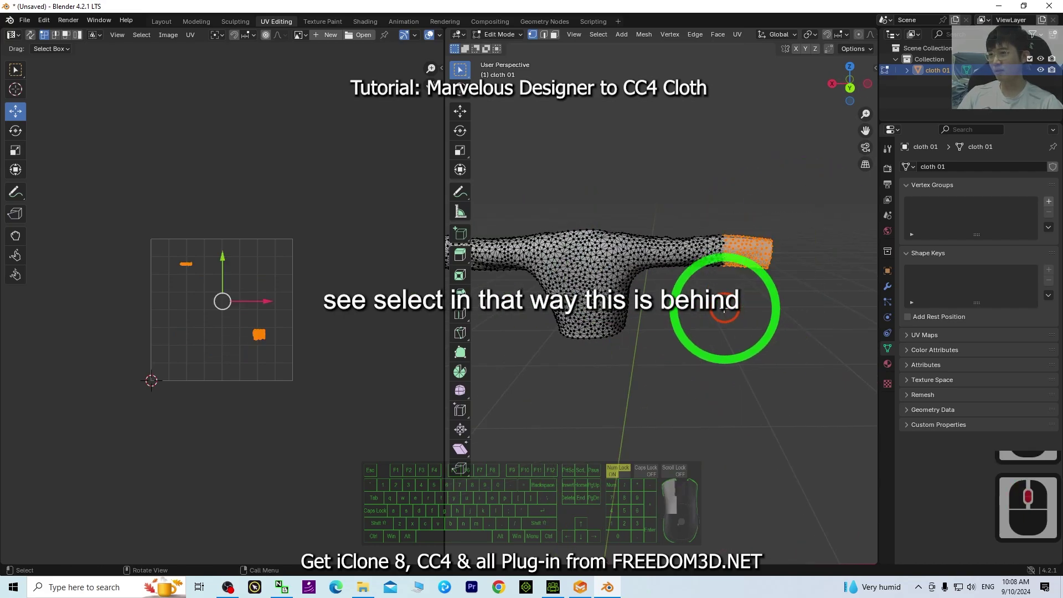
middle_click_drag(679, 389, 774, 427, "shift")
left_click(619, 449)
left_click_drag(479, 255, 603, 356)
middle_click_drag(520, 432, 695, 417)
Step: Box-select parts of the front sleeves and chest to check the left-right orientation of the front UV island
left_click(679, 434)
left_click_drag(772, 276, 630, 404)
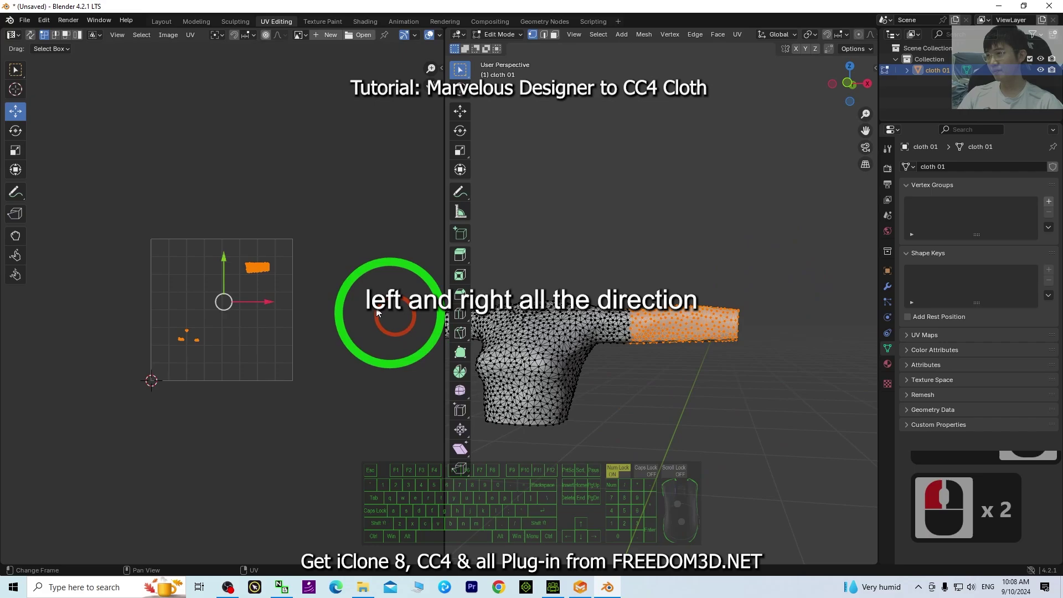
middle_click_drag(768, 492, 812, 499)
middle_click_drag(681, 458, 856, 426, "shift")
left_click_drag(547, 237, 499, 385)
middle_click_drag(760, 471, 815, 491)
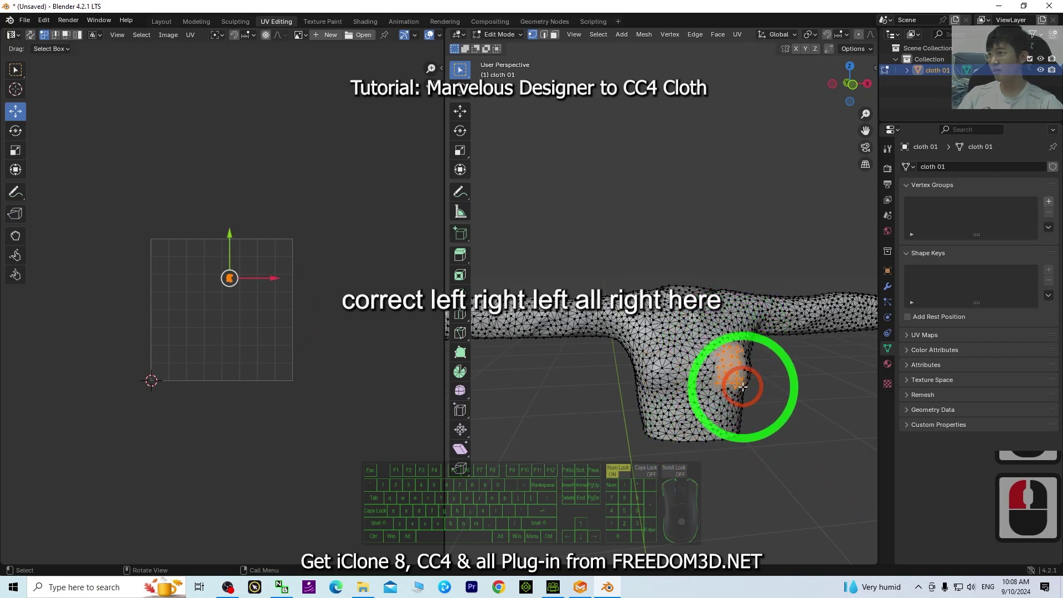
left_click_drag(742, 387, 744, 387)
left_click_drag(655, 352, 688, 390)
middle_click_drag(792, 438, 560, 418)
Step: Box-select patches on both sides of the back torso and sleeves to check the back UV island's left-right orientation
left_click(601, 327)
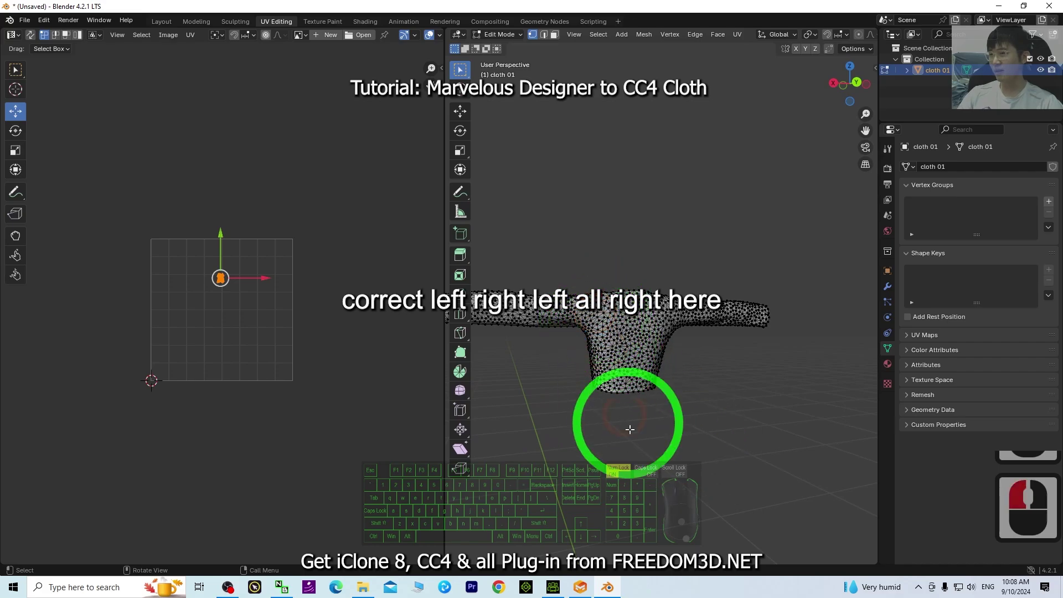
left_click(653, 456)
left_click(601, 323)
left_click_drag(594, 309, 623, 342)
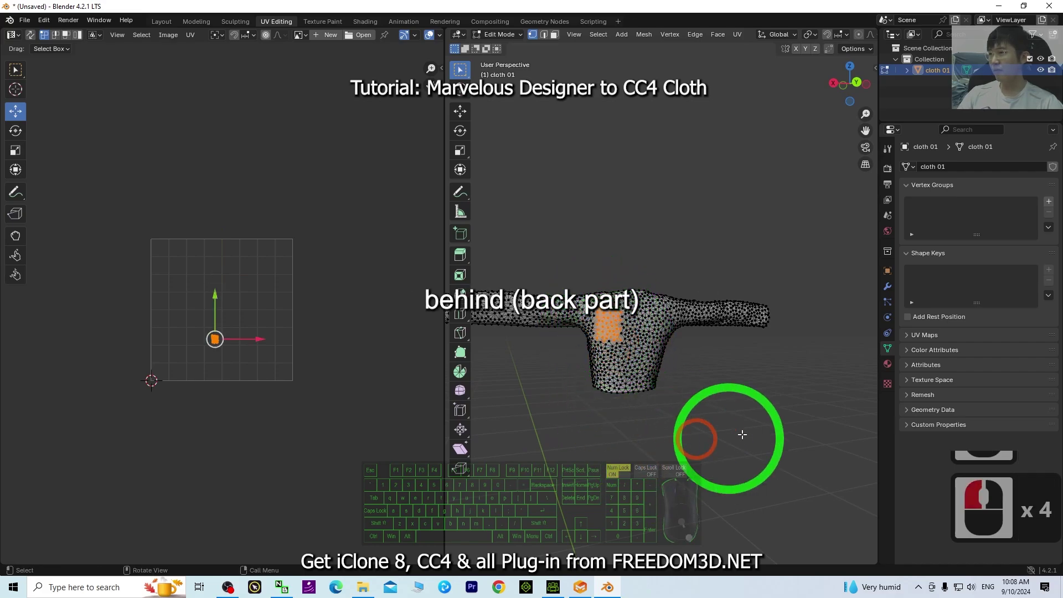
left_click(746, 430)
left_click_drag(633, 306, 661, 343)
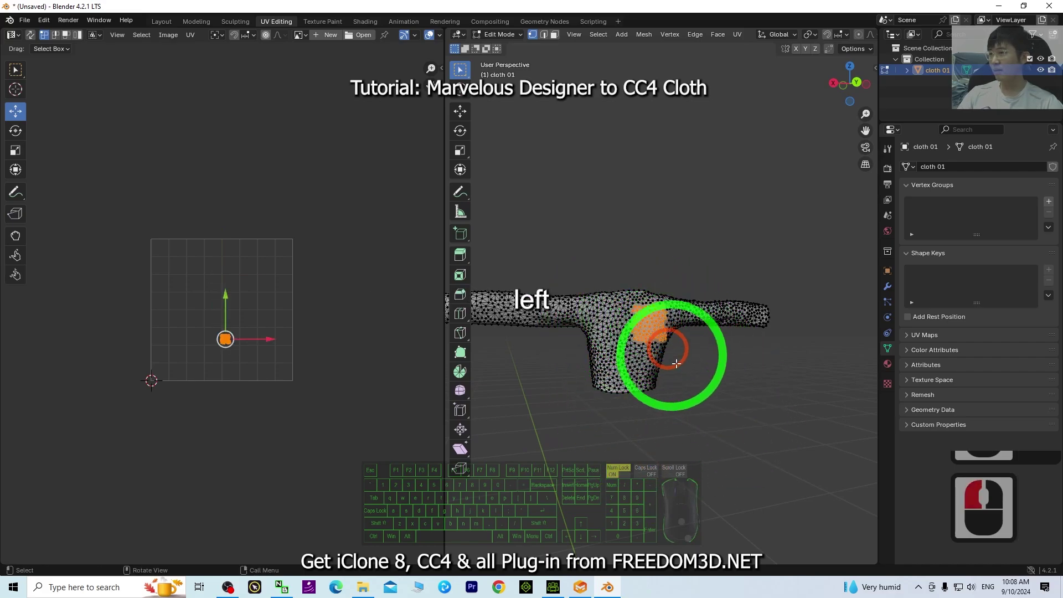
left_click(574, 443)
left_click_drag(531, 288, 563, 336)
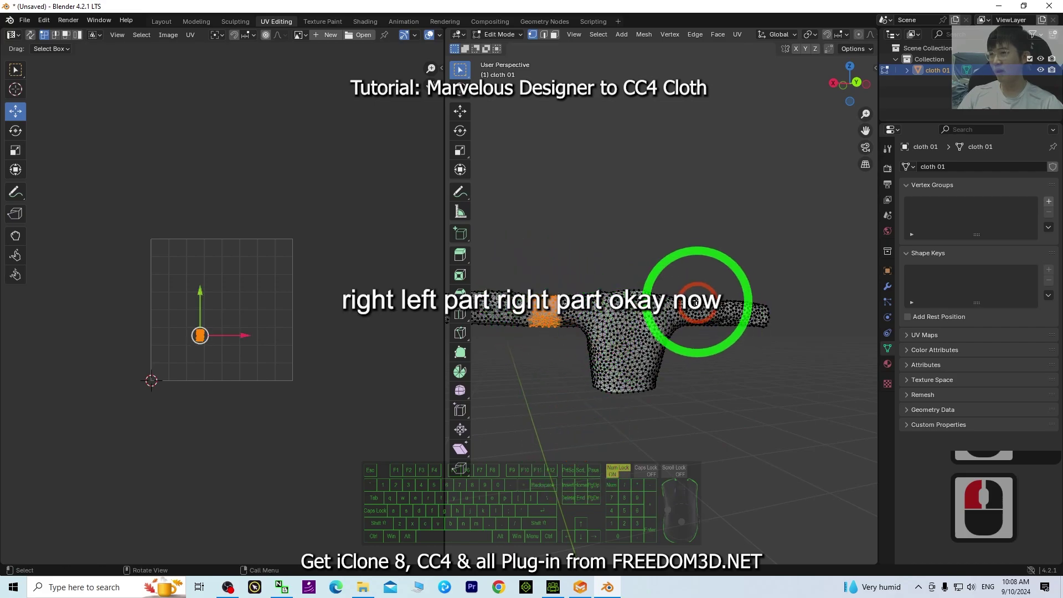
left_click_drag(702, 284, 739, 338)
left_click(547, 440)
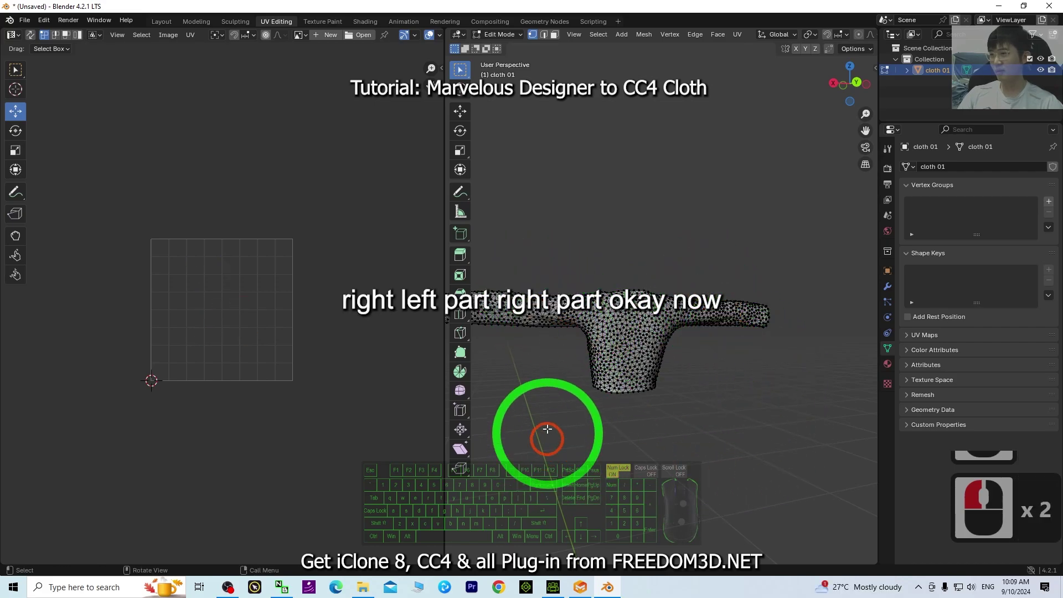
Step: Select the whole top and all its UVs, and scale both UV islands up together to about 1.37
middle_click_drag(547, 439, 731, 453)
key("a")
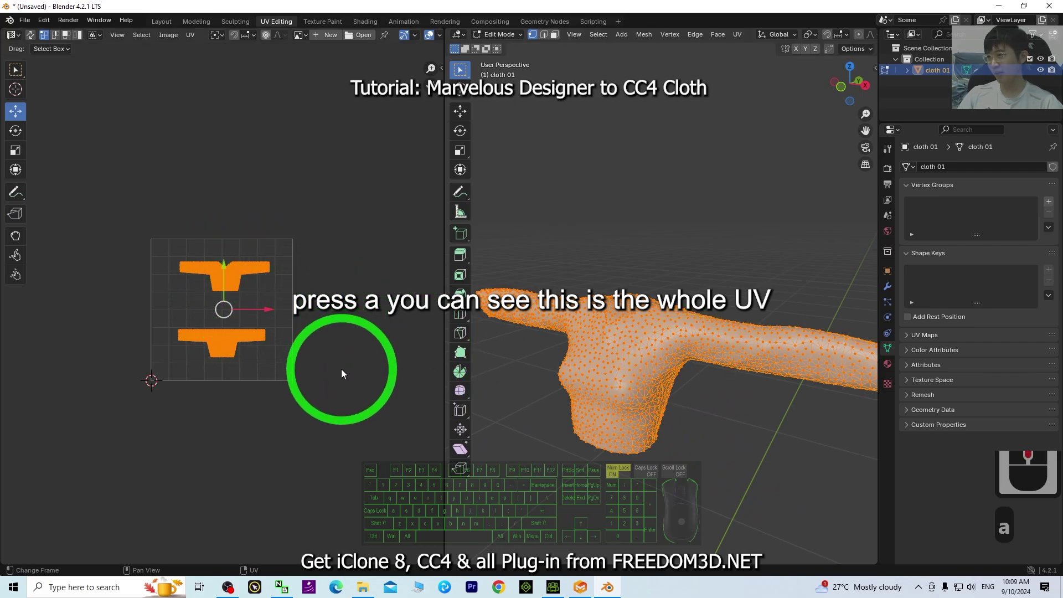
middle_click_drag(341, 370, 341, 371)
left_click(278, 334)
left_click_drag(112, 208, 331, 336)
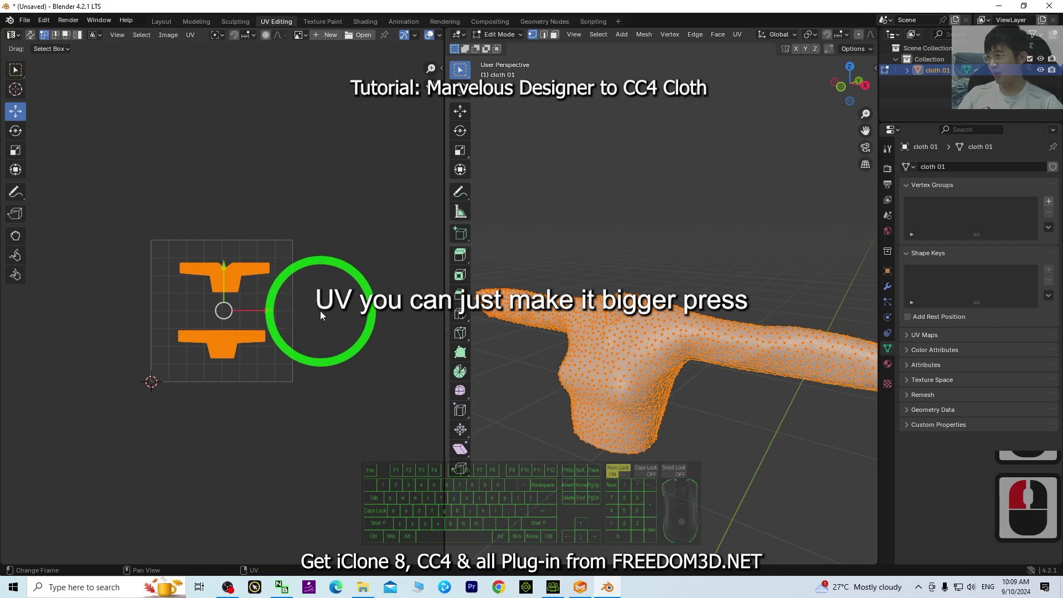
left_click(339, 310)
left_click(337, 312)
key("a")
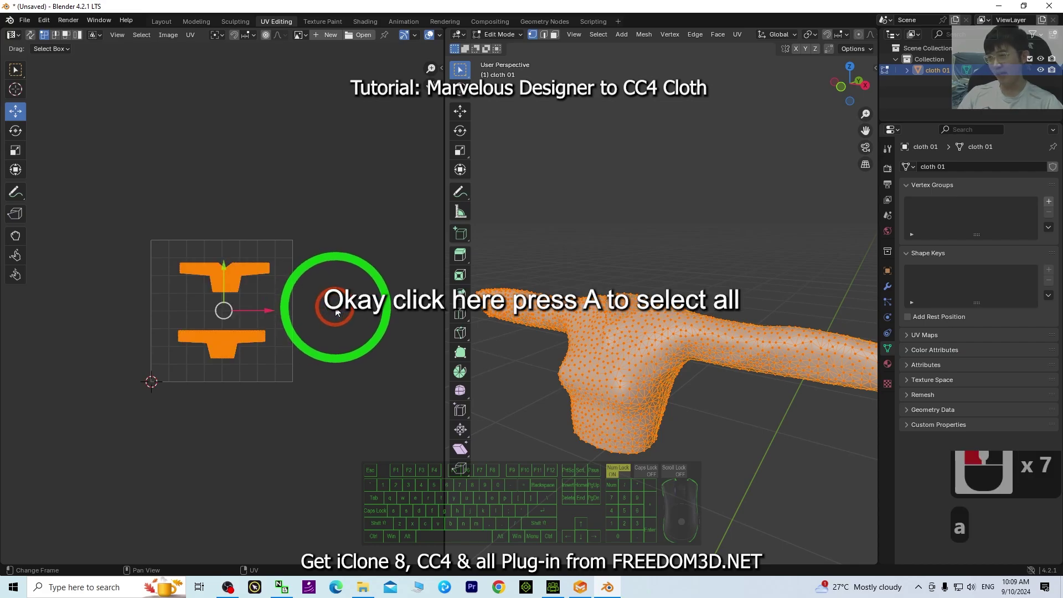
key("s")
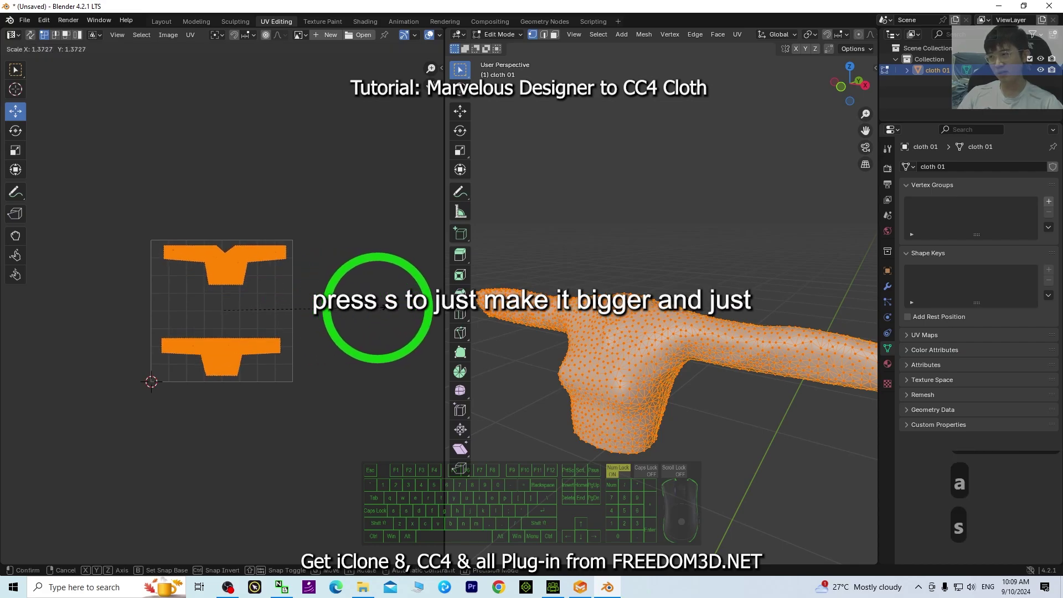
left_click(378, 312)
left_click(366, 263)
left_click(350, 189)
left_click(347, 213)
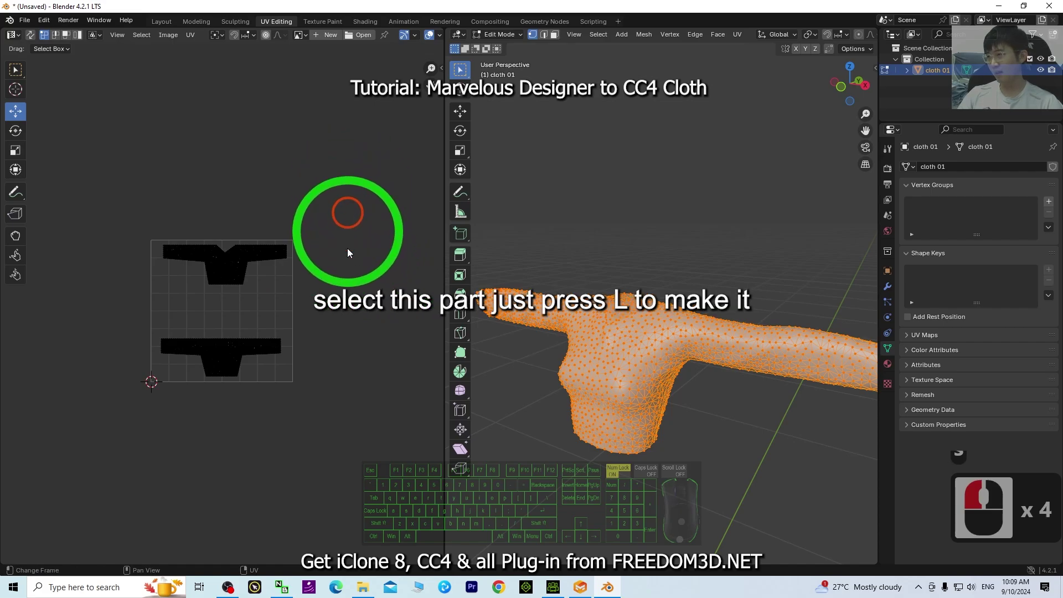
Step: Move the linked front UV island about -0.09 in Y, and shift both islands slightly lower together
key("l")
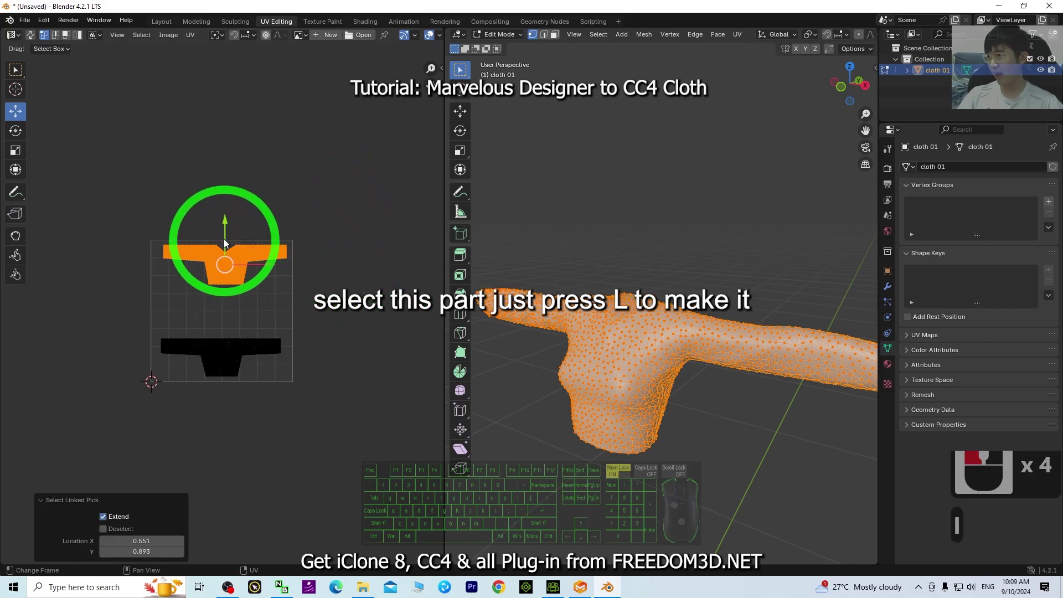
mouse_move(226, 221)
left_mouse_down()
mouse_move(226, 242)
mouse_move(223, 230)
left_mouse_up()
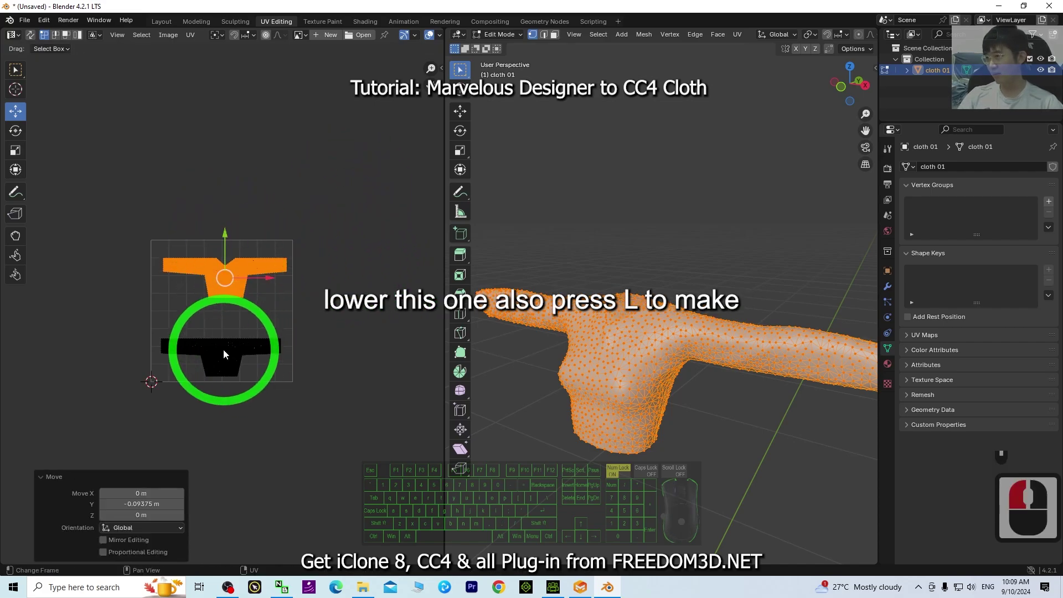
key("l")
mouse_move(225, 276)
left_mouse_down()
mouse_move(229, 263)
mouse_move(228, 280)
left_mouse_up()
left_click(361, 371)
Step: Select the linked back UV island and move it up from the UV square's lower edge, with a slight positive X shift
left_click(221, 357)
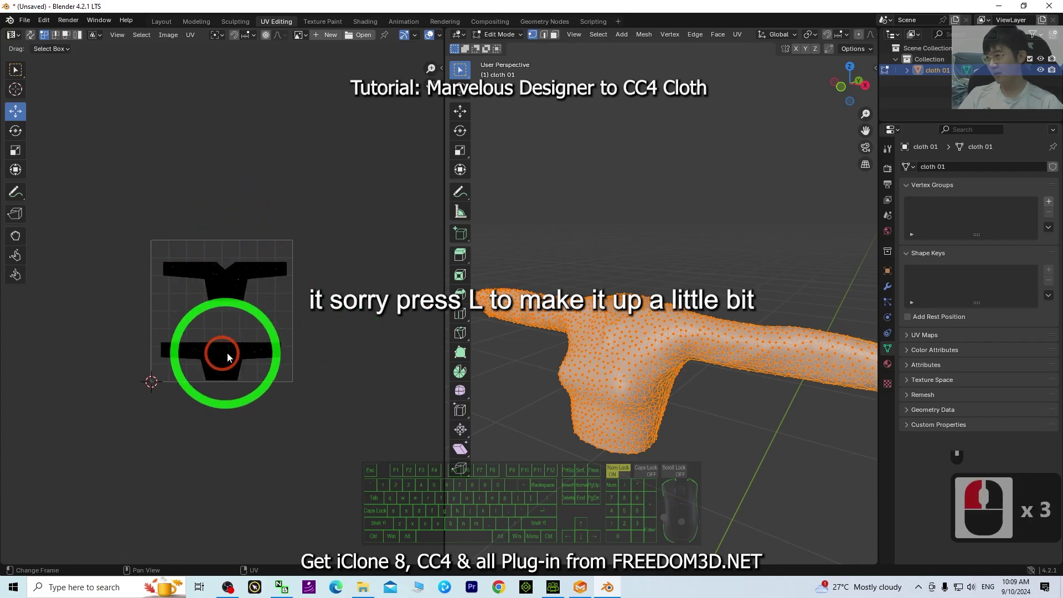
key("l")
left_click_drag(221, 317, 224, 300)
left_click_drag(263, 345, 265, 345)
Step: Box-select the front UV island and nudge it slightly in negative X to align it above the back island
left_click(313, 244)
left_click_drag(312, 244, 159, 315)
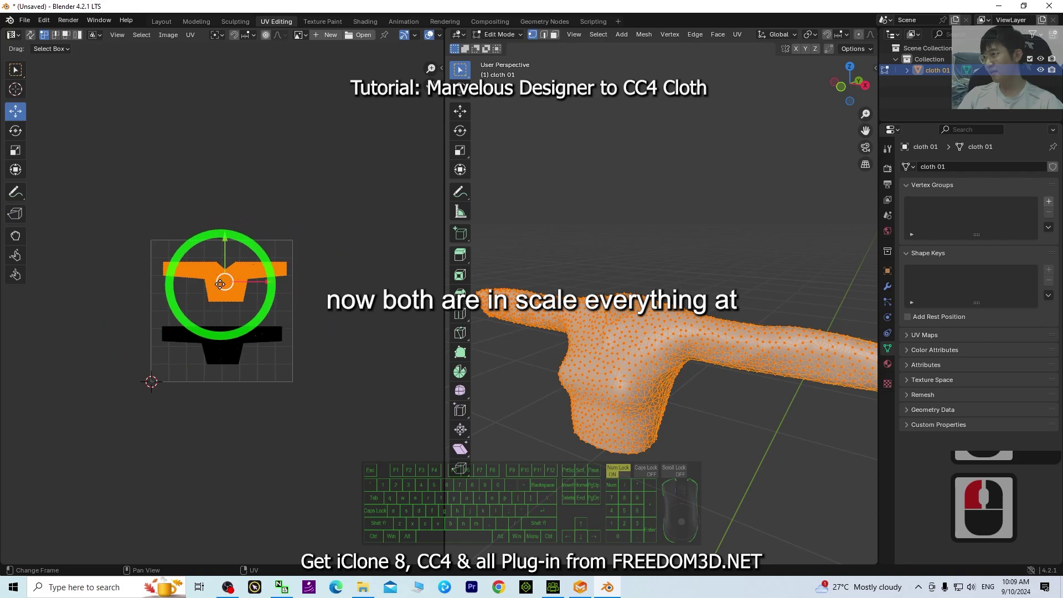
left_click_drag(221, 284, 228, 283)
left_click(173, 230)
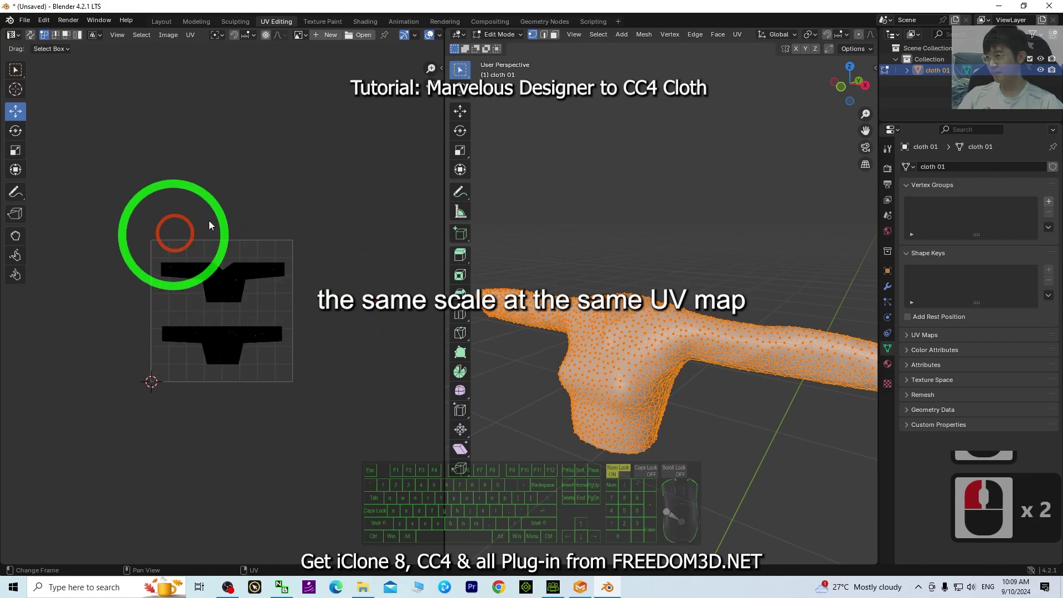
scroll(354, 330, "up", 2)
left_click(370, 283)
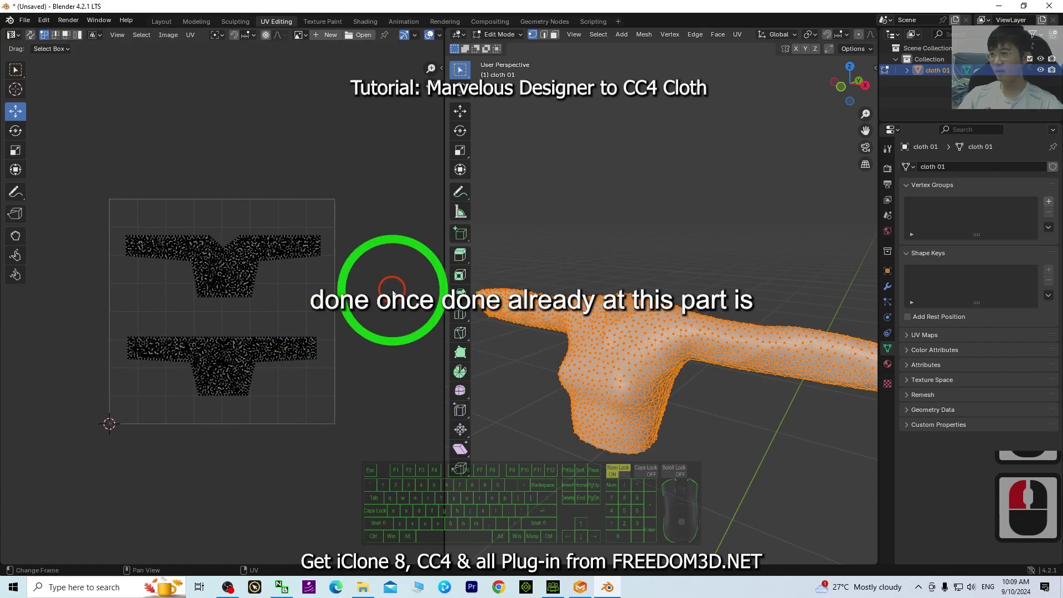
Step: Select the front piece's linked geometry in the 3D viewport and move it away from the back piece to inspect the seams
left_click(756, 464)
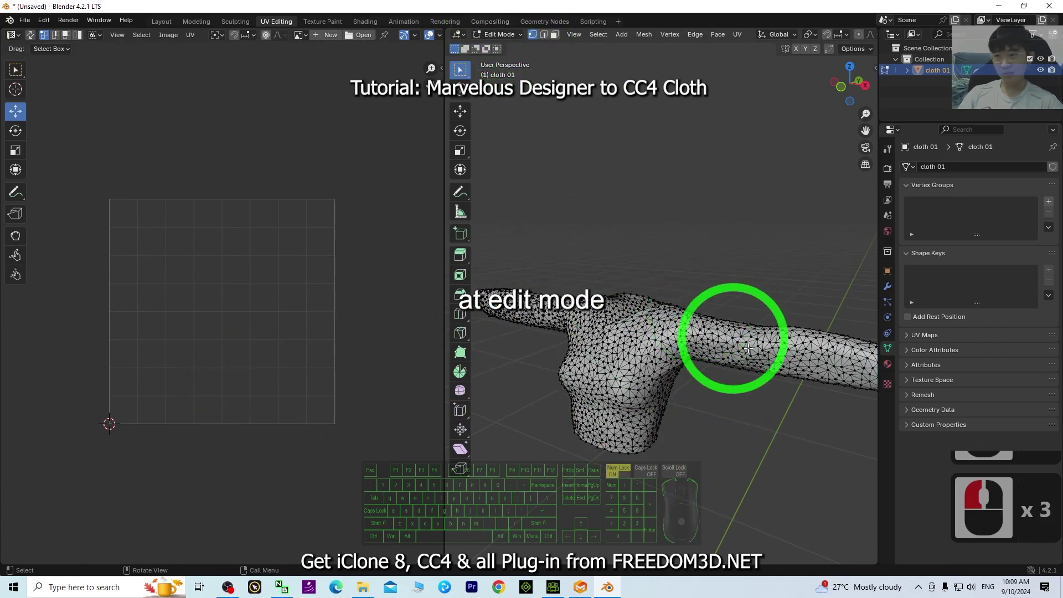
middle_click_drag(760, 420, 756, 463)
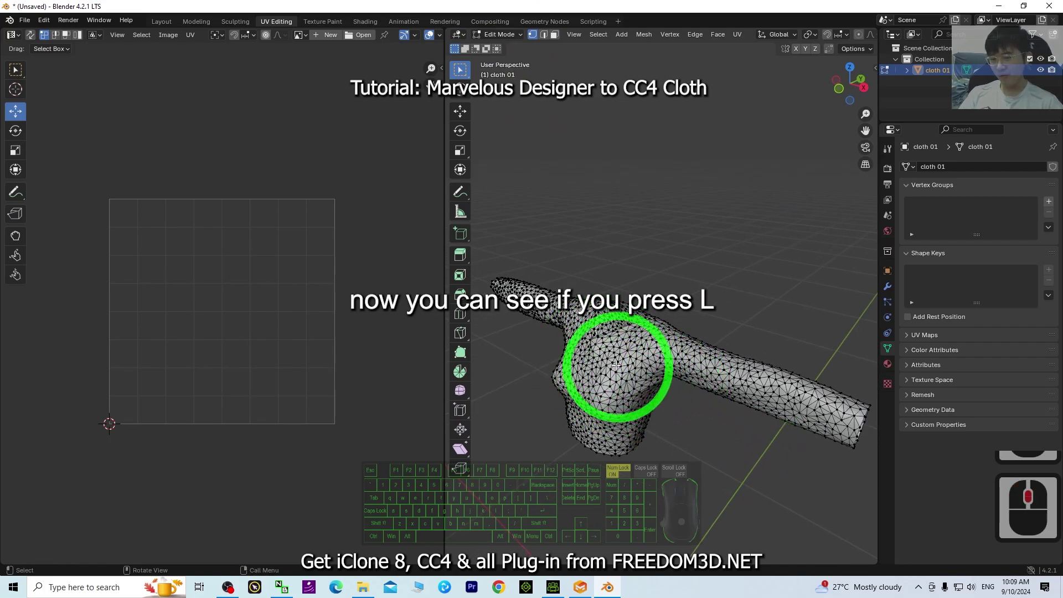
key("l")
left_click(459, 111)
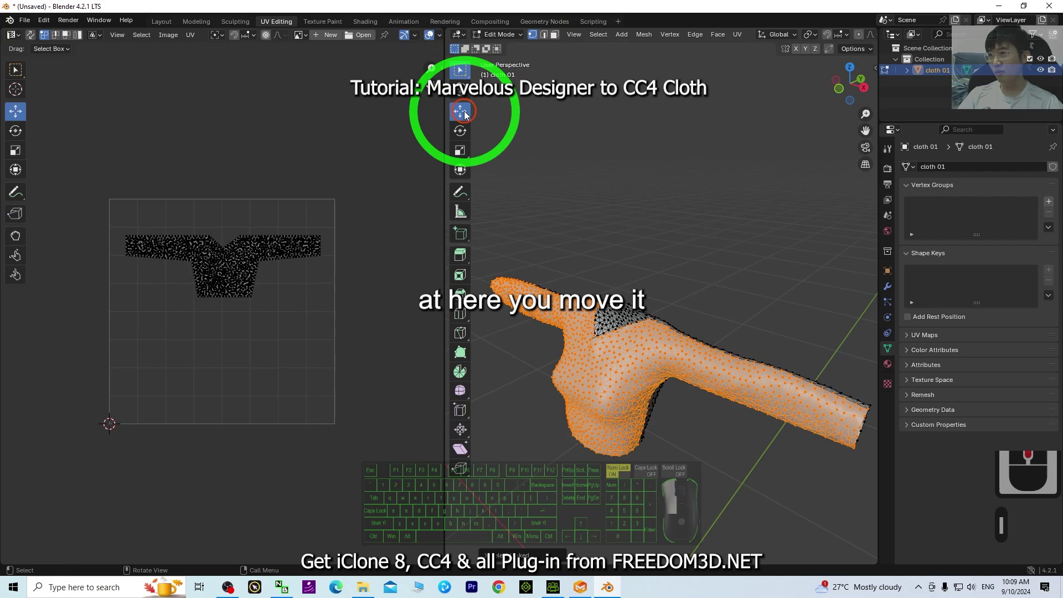
left_click_drag(606, 320, 725, 350)
middle_click_drag(725, 350, 541, 284)
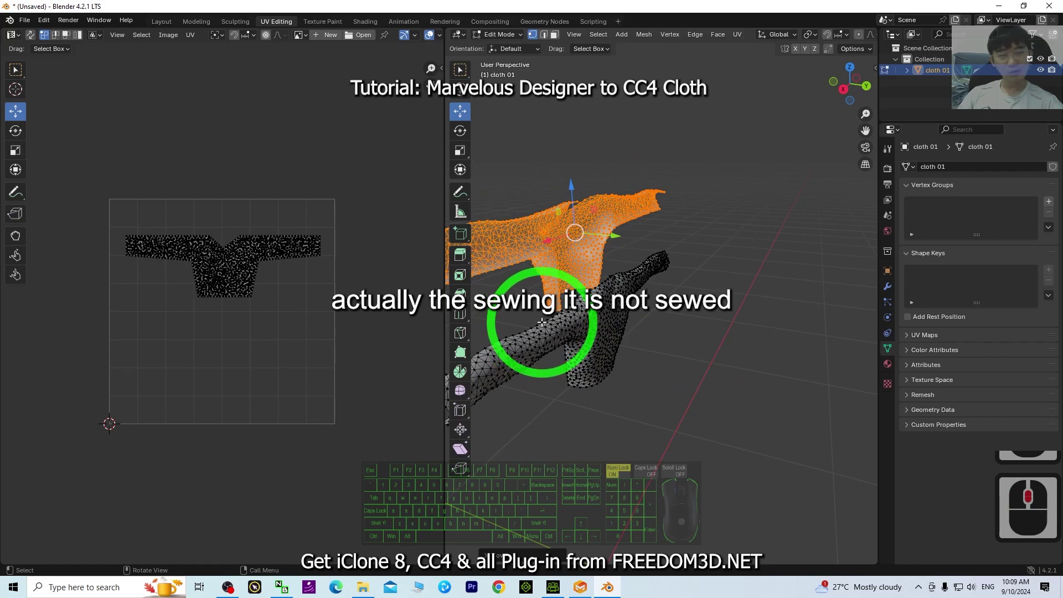
Step: Undo the front piece's move away from the back piece and look closely at the sleeve seam
middle_click_drag(601, 382, 753, 401)
key("ctrl+z")
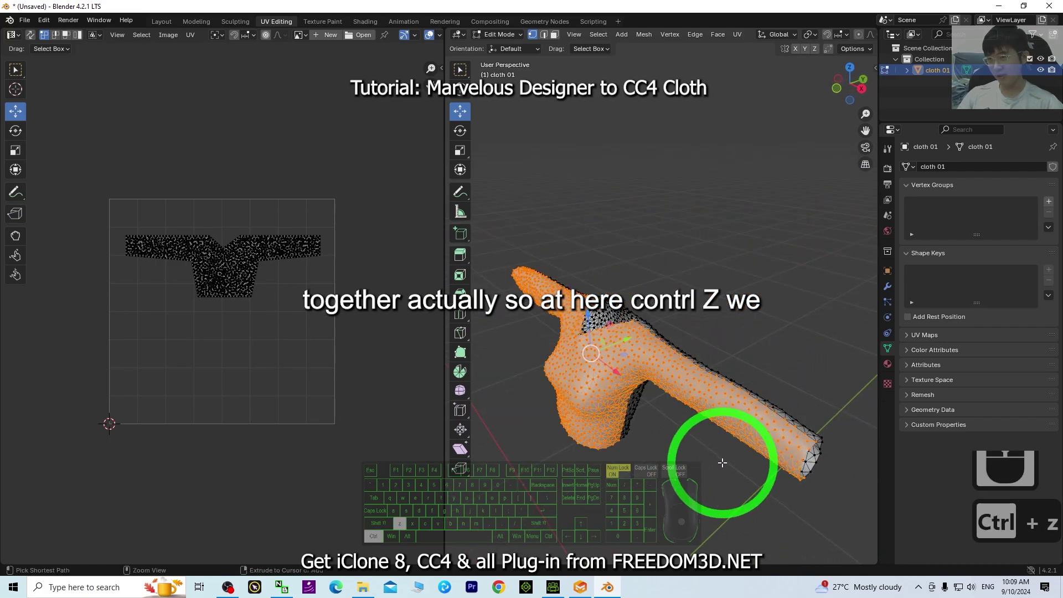
middle_click_drag(752, 304, 703, 324)
scroll(759, 396, "up", 5)
scroll(692, 360, "up", 2)
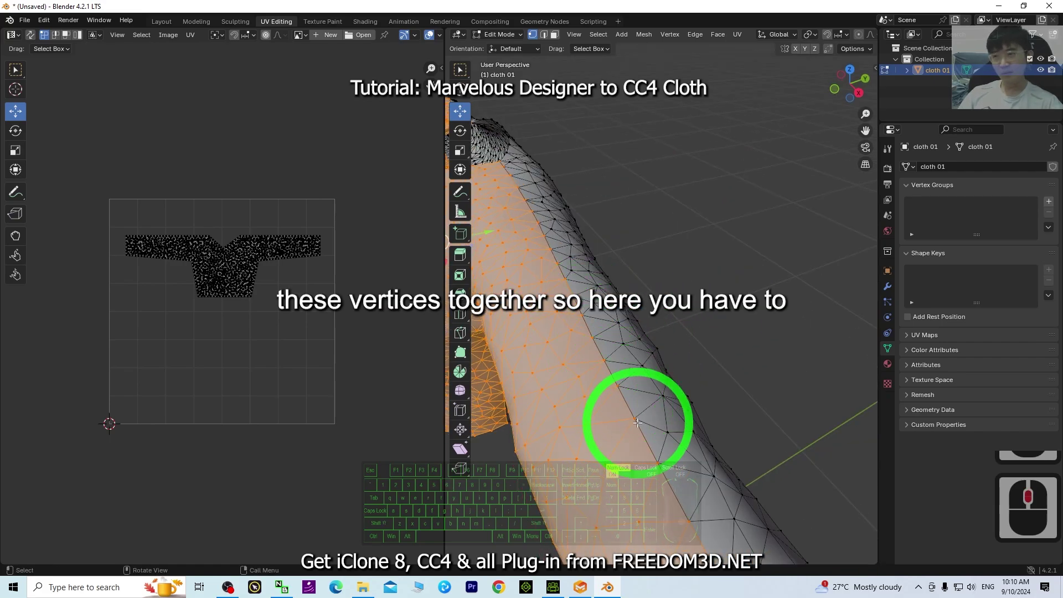
Step: Select all vertices of the top and merge them by distance to join the front and back pieces
middle_click_drag(544, 415, 700, 442)
left_click(700, 442)
left_click(705, 427)
left_click(703, 427)
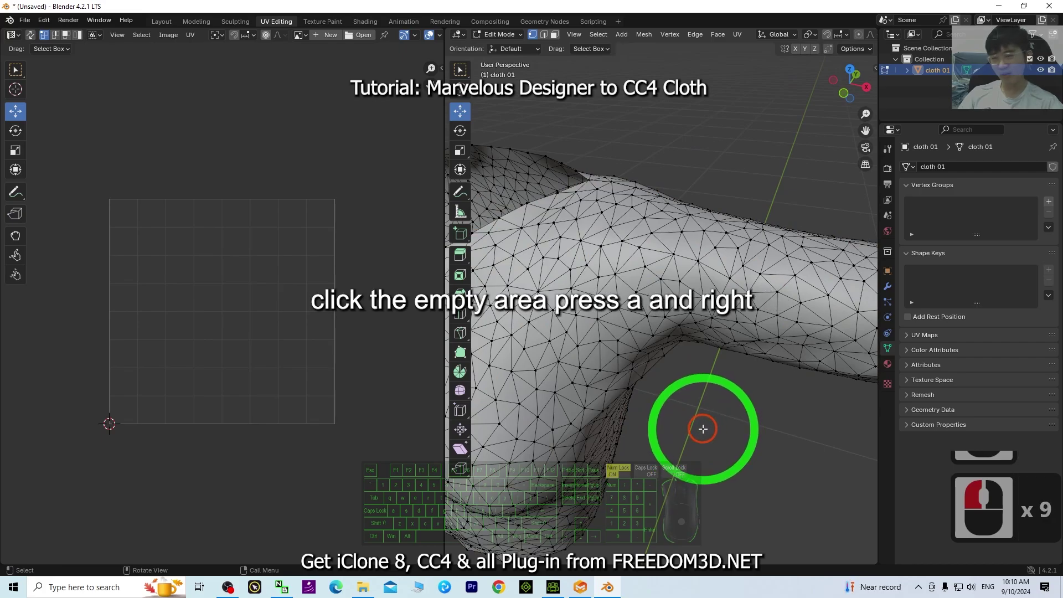
key("a")
right_click(623, 295)
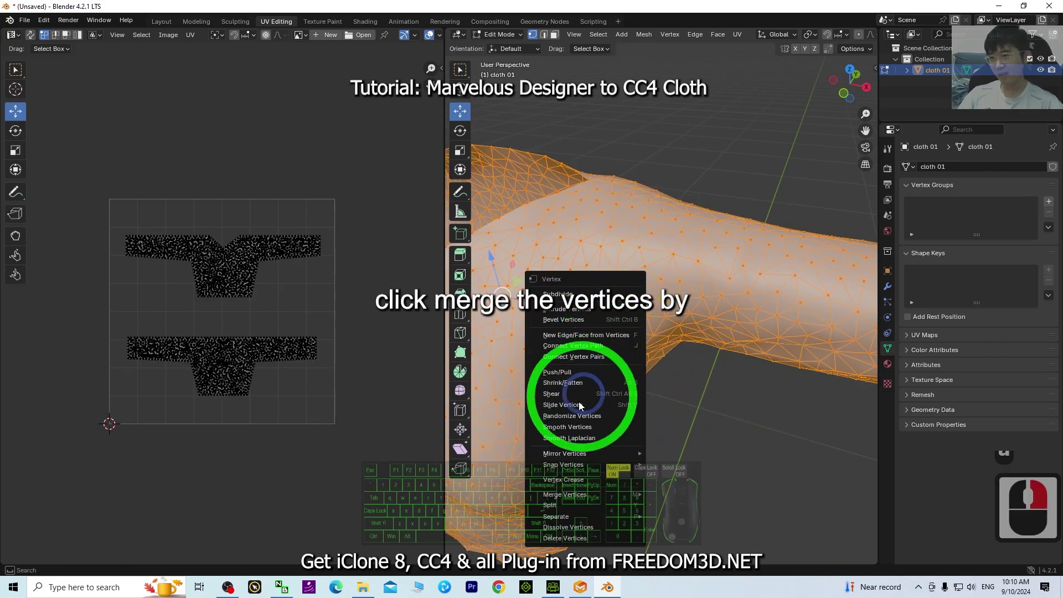
mouse_move(581, 497)
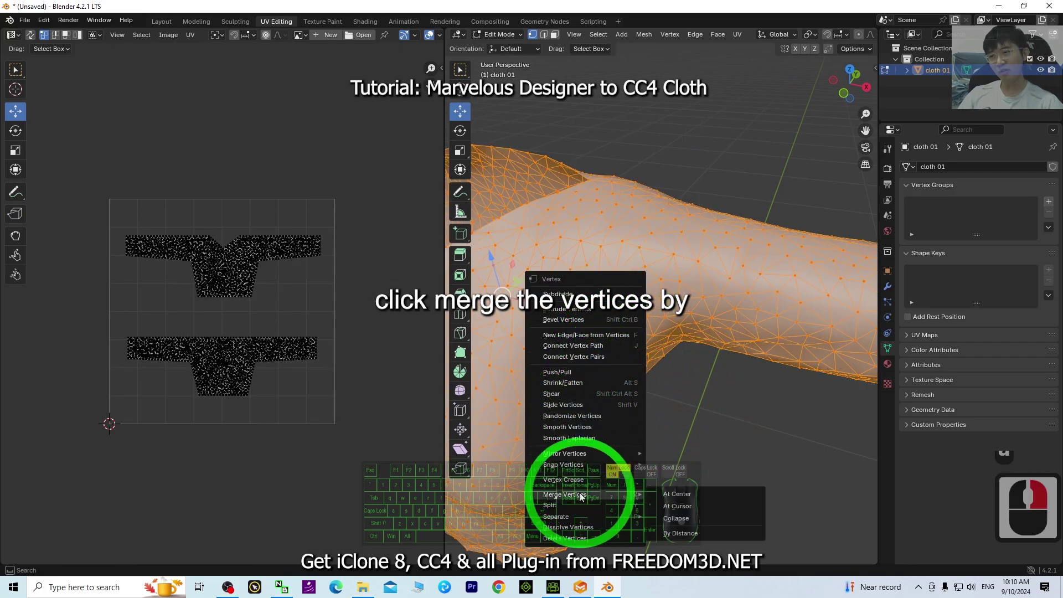
left_click(680, 534)
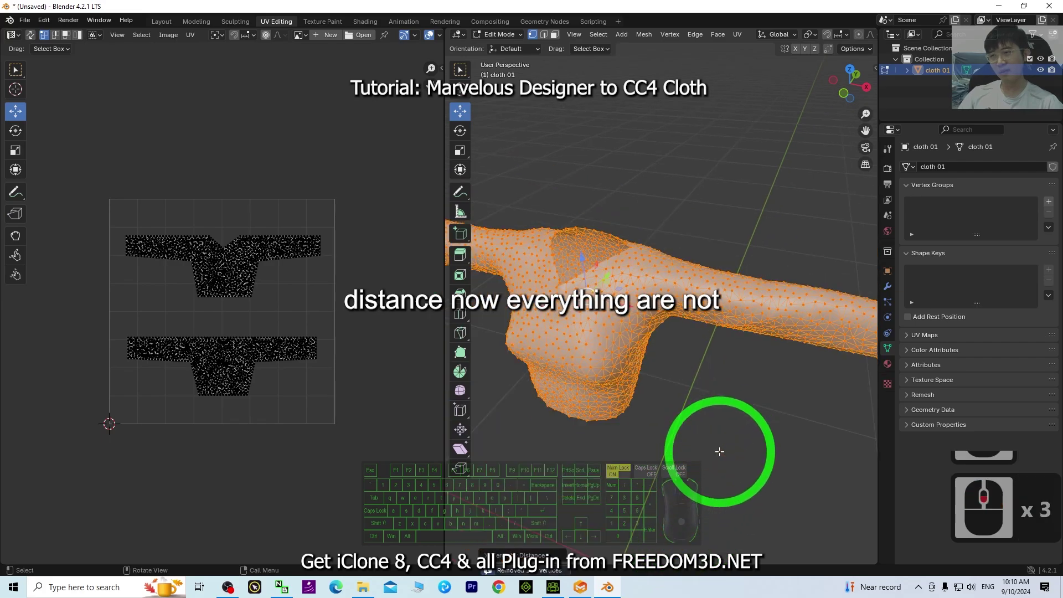
Step: Examine the merged mesh around the sleeve and body seams, with its vertices both selected and deselected
left_click(721, 444)
key("a")
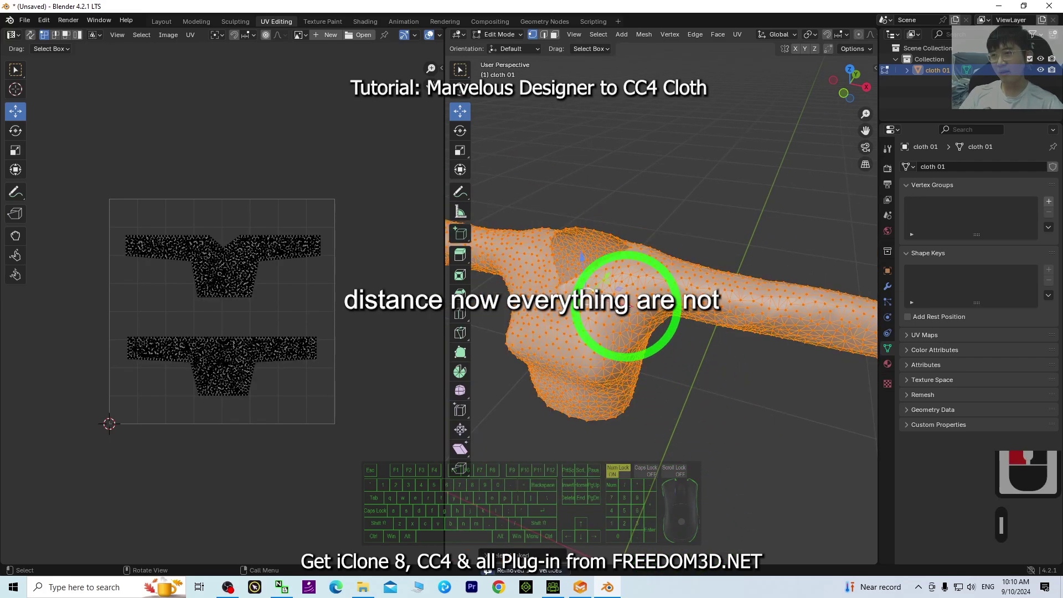
middle_click_drag(759, 214, 779, 311)
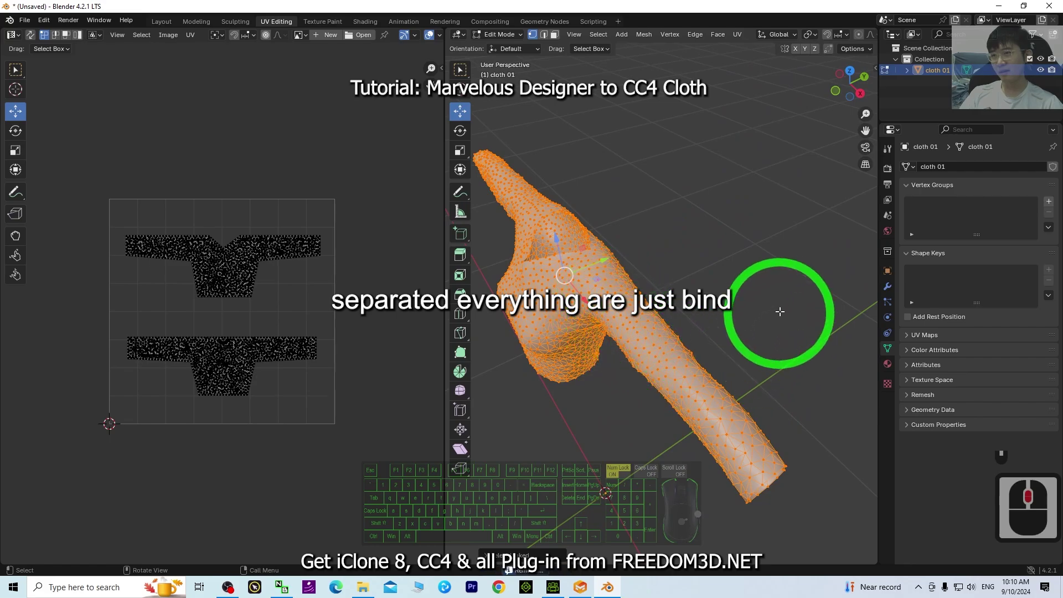
left_click(646, 332)
scroll(743, 311, "up", 4)
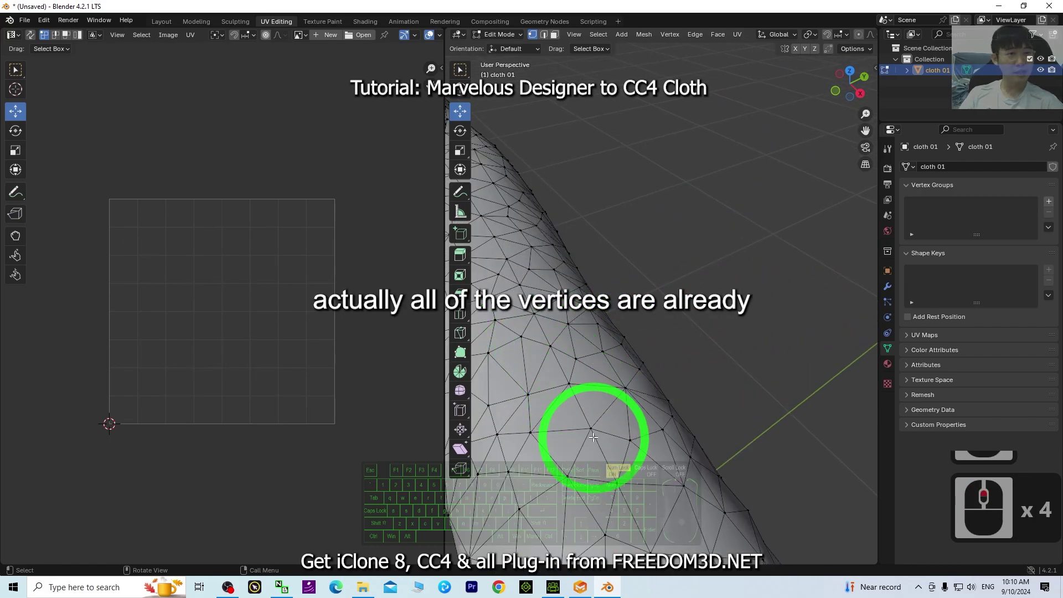
scroll(571, 366, "down", 2)
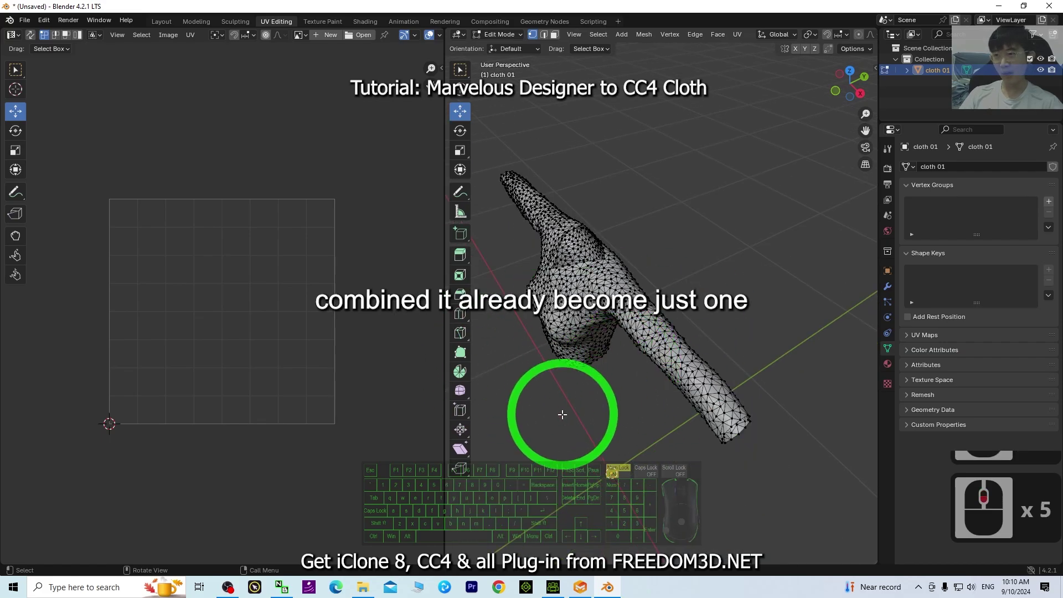
middle_click_drag(563, 415, 624, 316)
key("a")
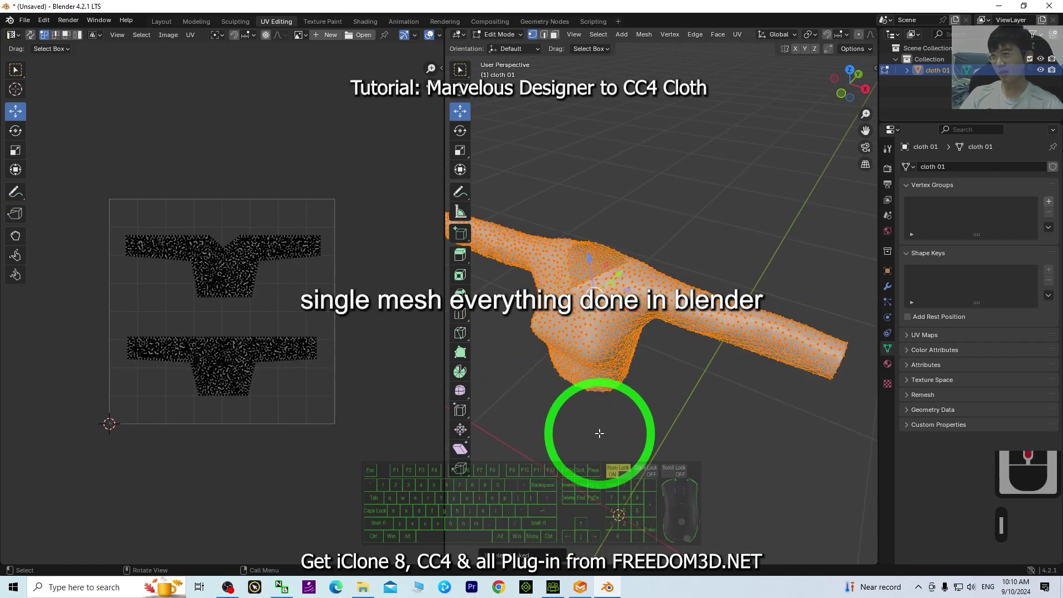
left_click(616, 429)
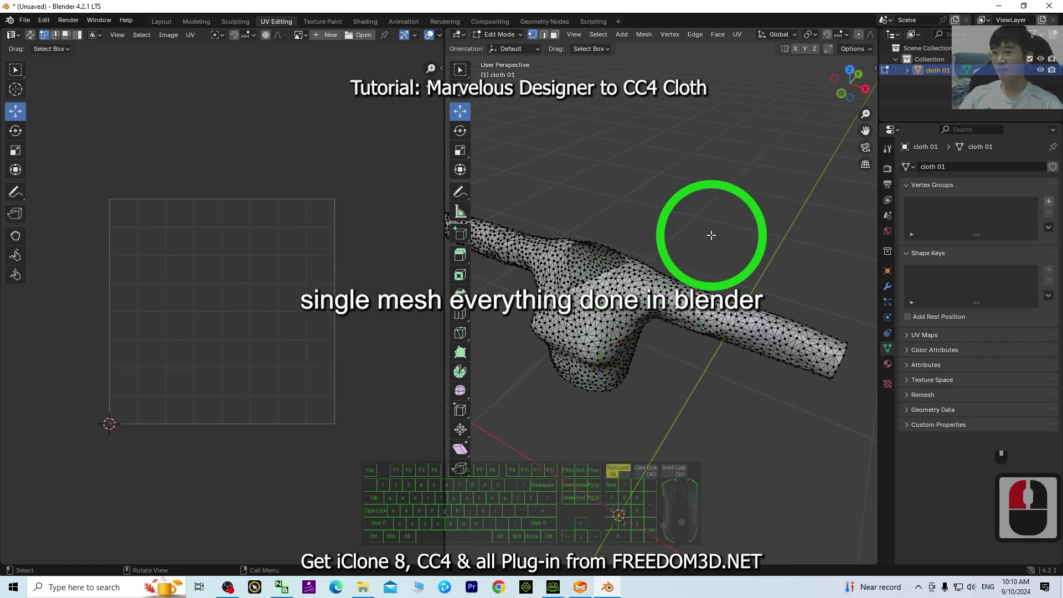
left_click(160, 22)
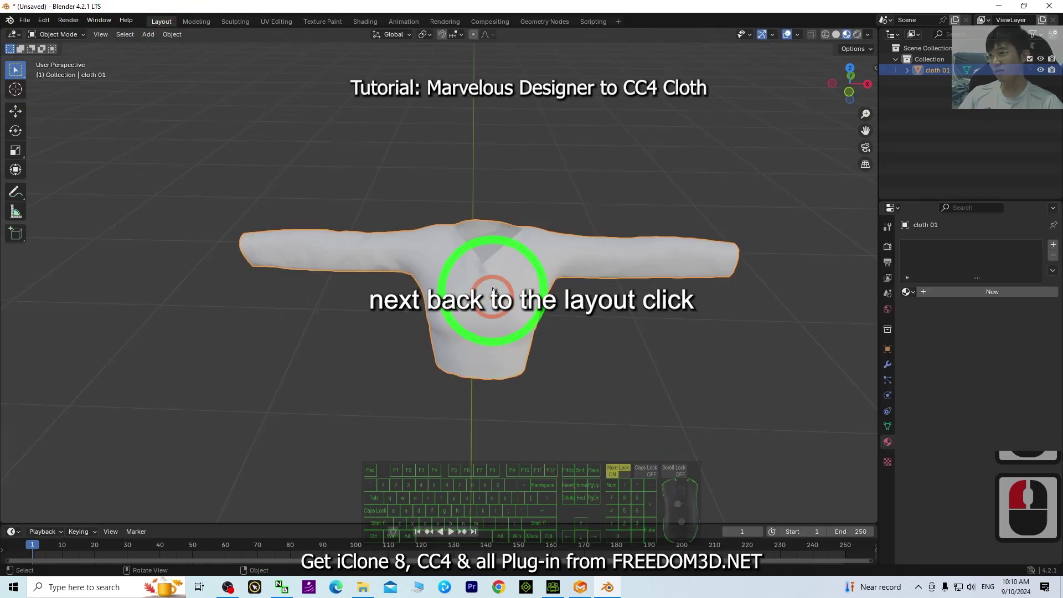
middle_click_drag(689, 350, 659, 354)
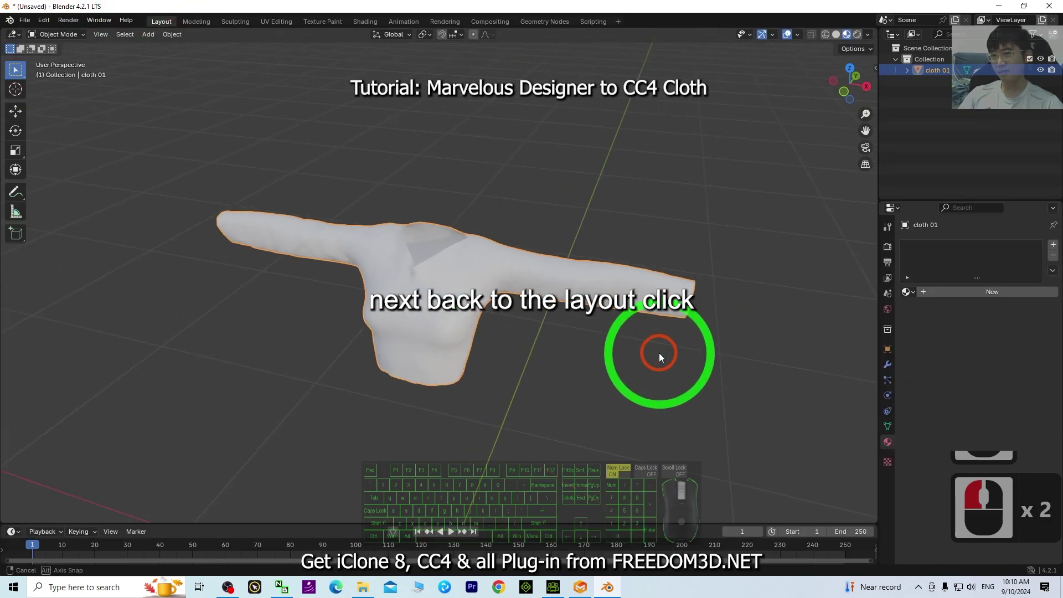
left_click(277, 22)
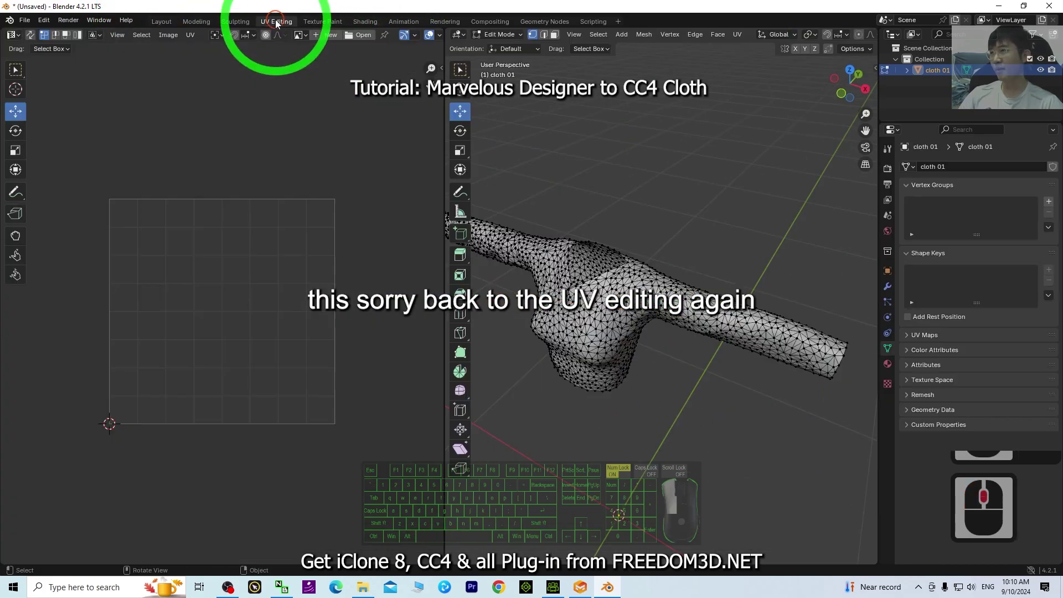
Step: Select the top's entire mesh in the 3D viewport and all of its UVs in the UV editor
left_click(678, 400)
key("a")
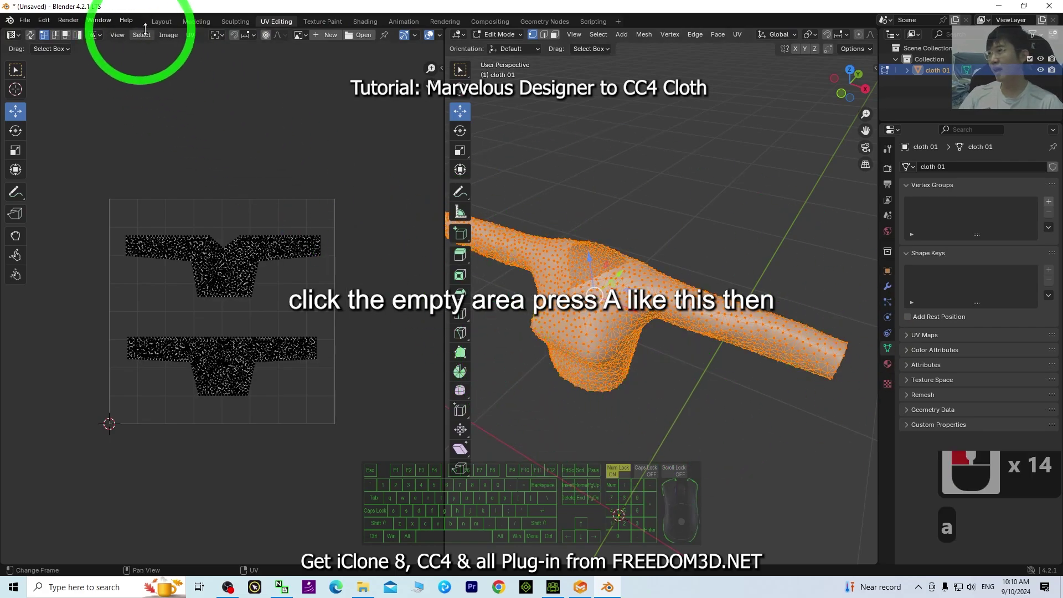
left_click(190, 35)
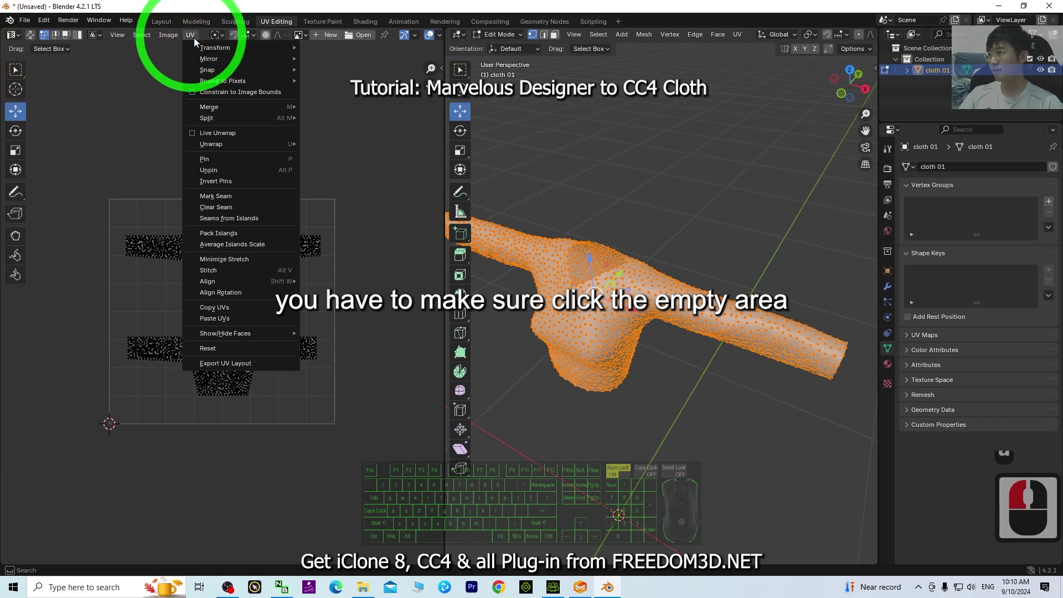
left_click(359, 463)
left_click(368, 292)
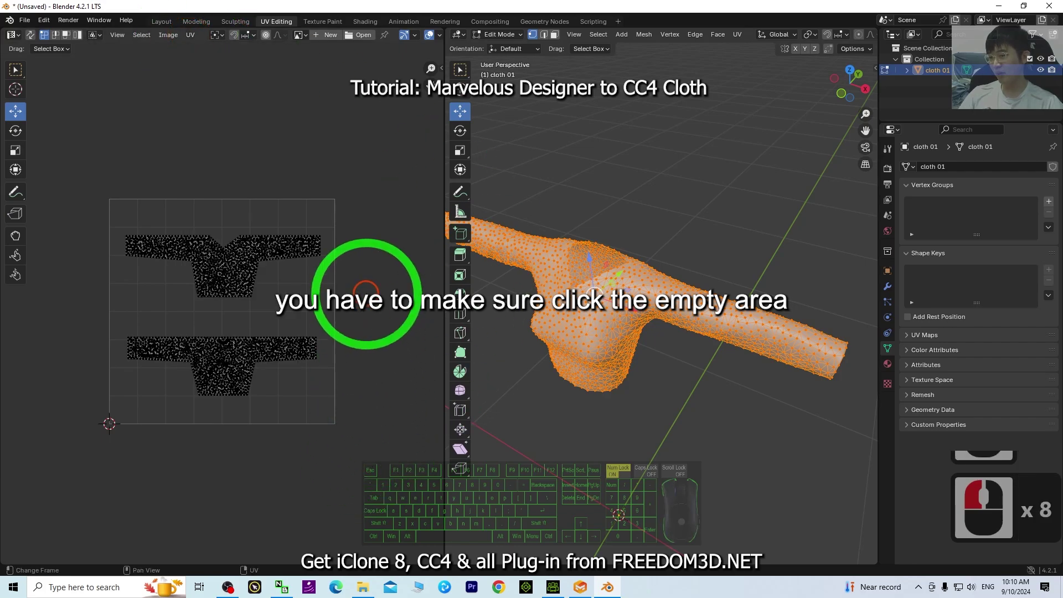
left_click(368, 296)
key("a")
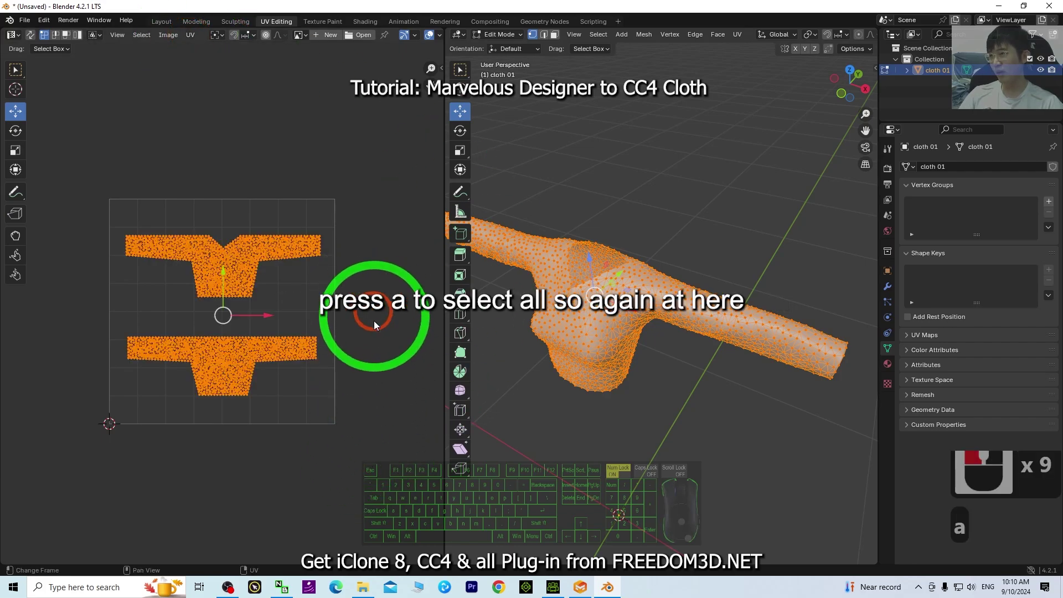
double_click(668, 396)
left_click(668, 395)
key("a")
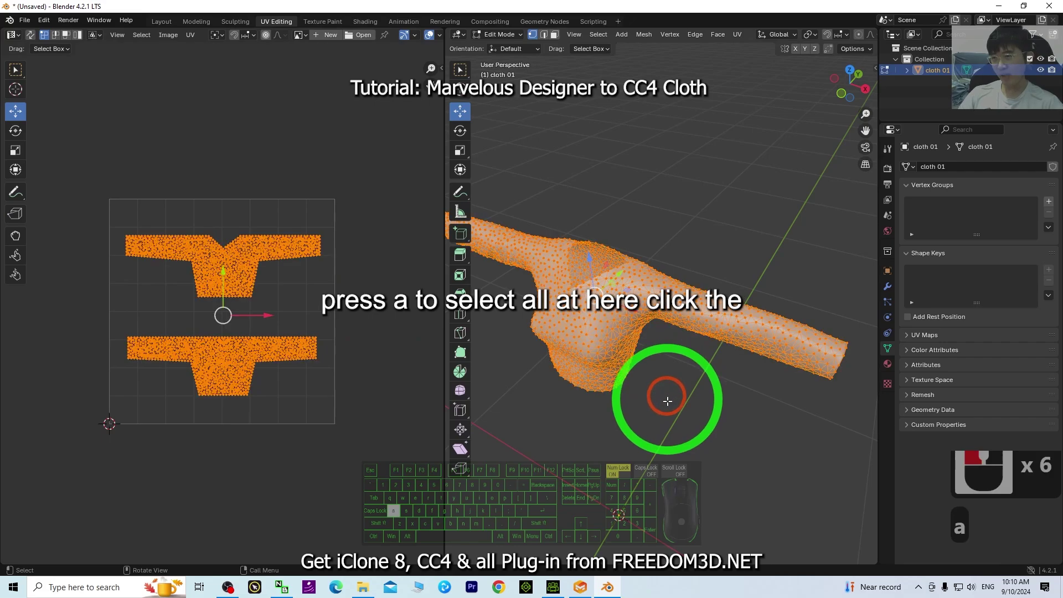
left_click(328, 287)
triple_click(328, 288)
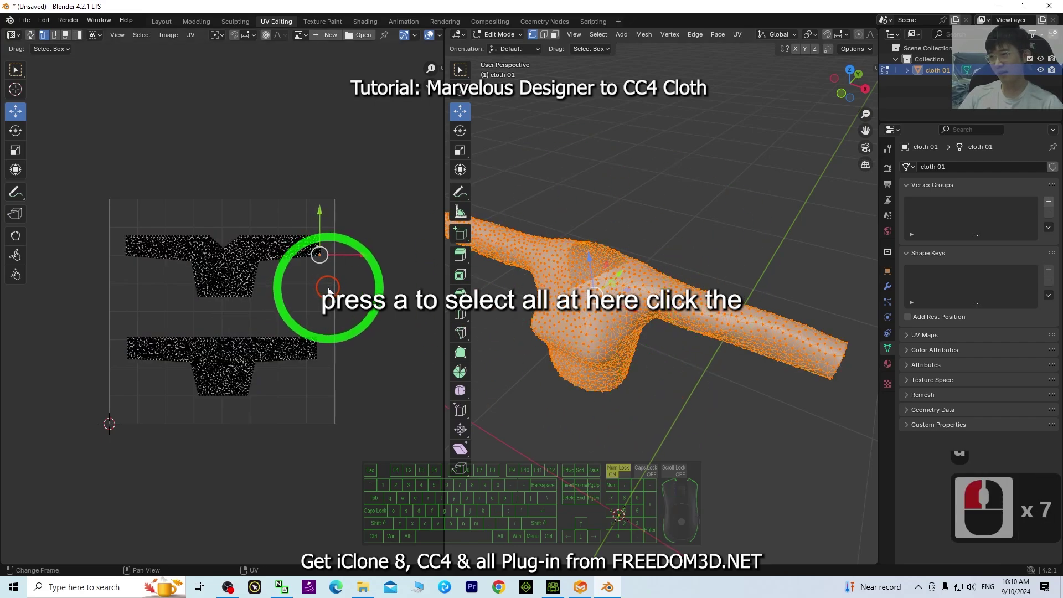
triple_click(329, 289)
key("a")
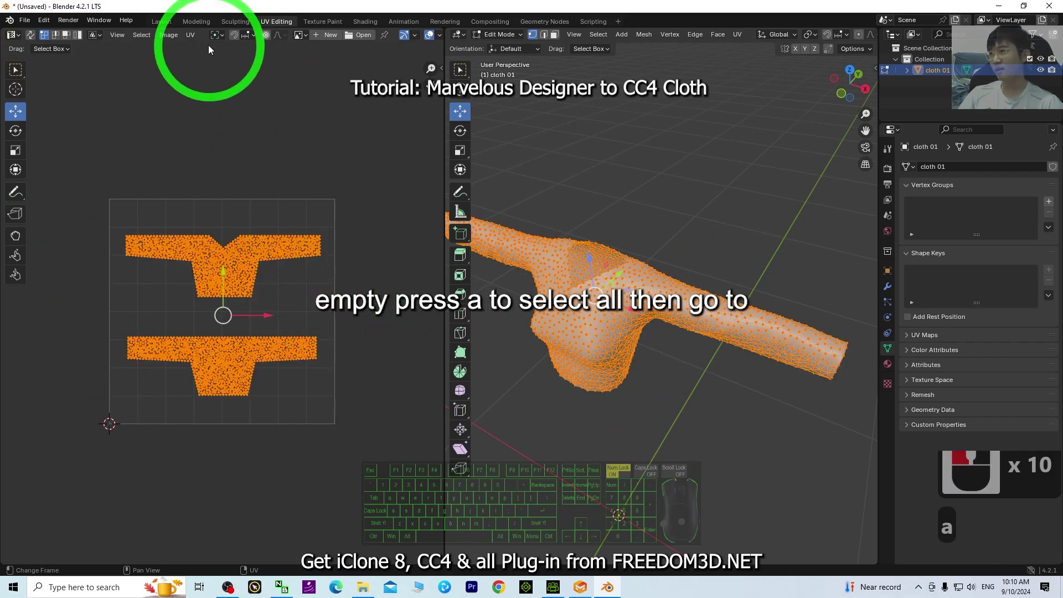
Step: Export the UV layout as a PNG image named "cloth 01 UV layout" to the Desktop folder
left_click(192, 33)
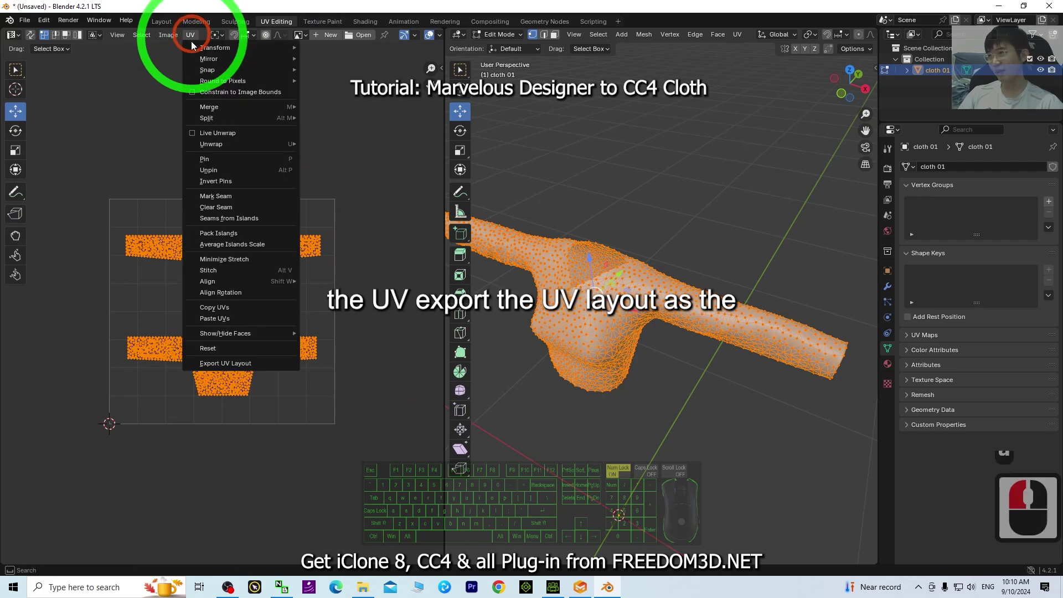
left_click(224, 363)
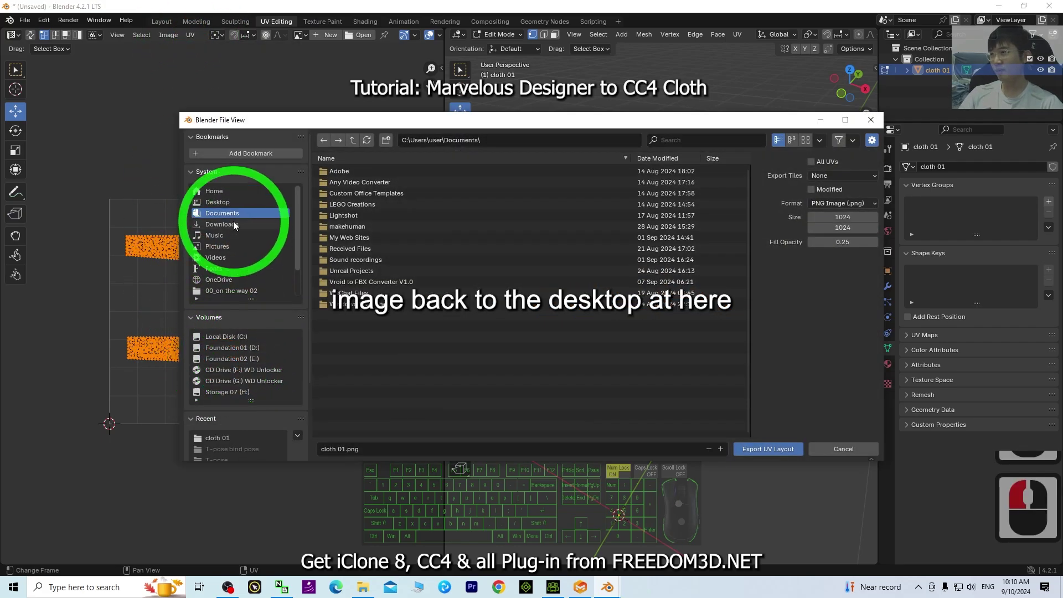
left_click(215, 201)
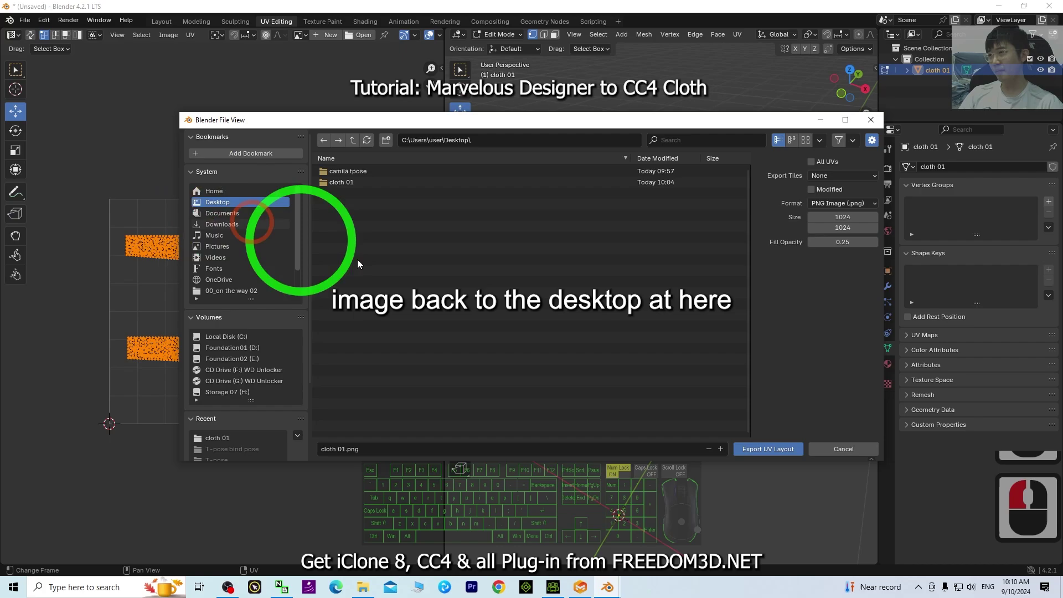
left_click(344, 446)
left_click(388, 443)
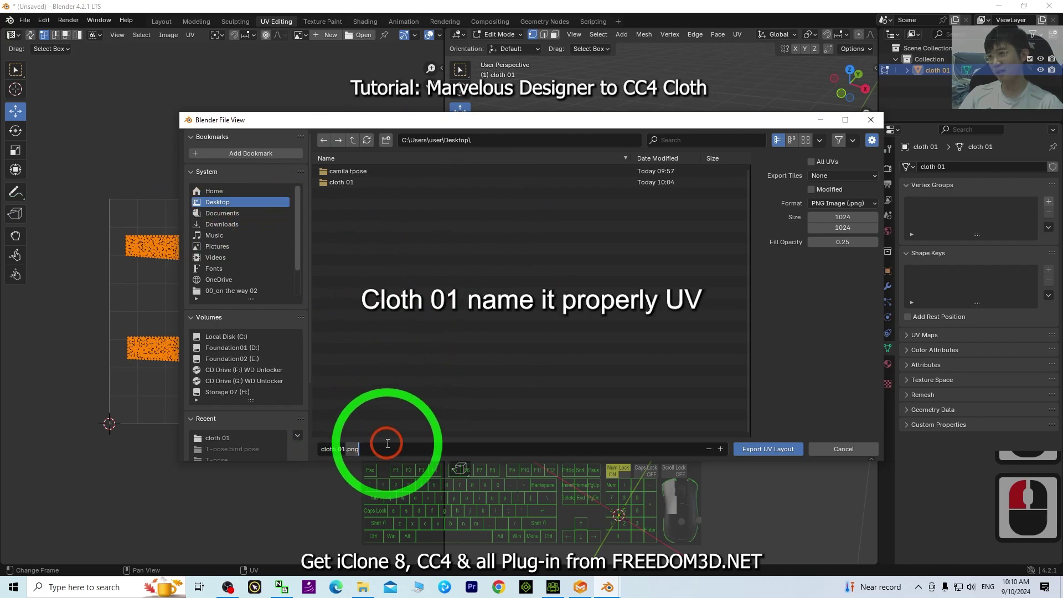
key("BackSpace")
key("BackSpace")
key("BackSpace")
key("BackSpace")
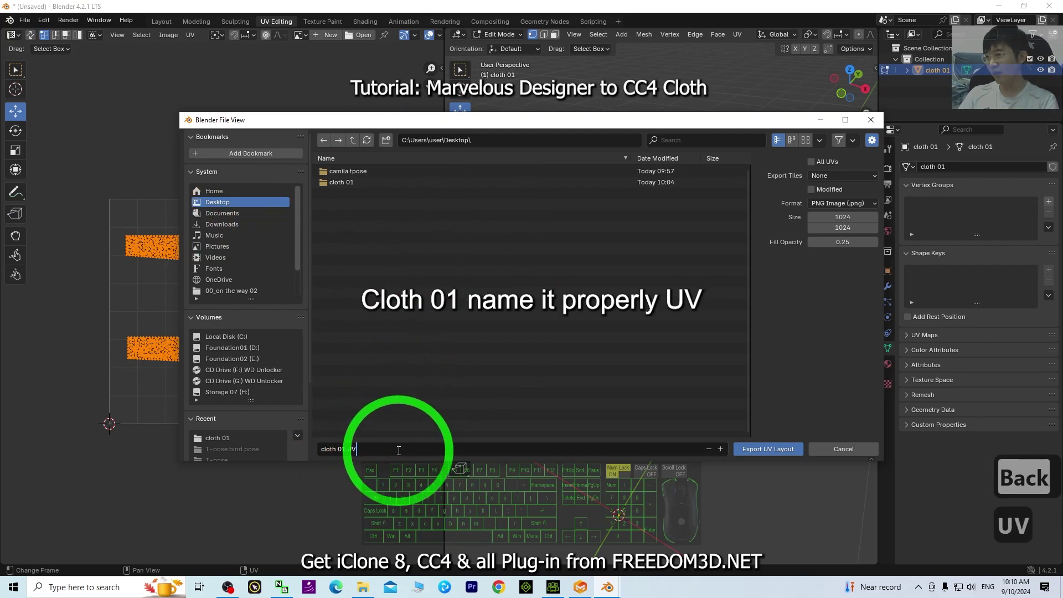
type("UV layout")
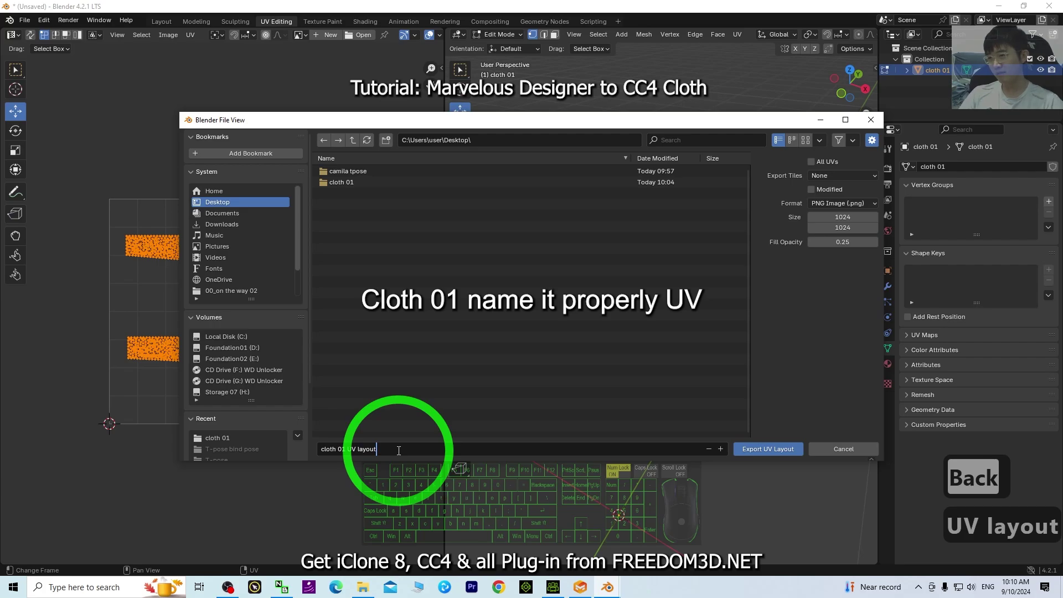
left_click(768, 449)
left_click(768, 448)
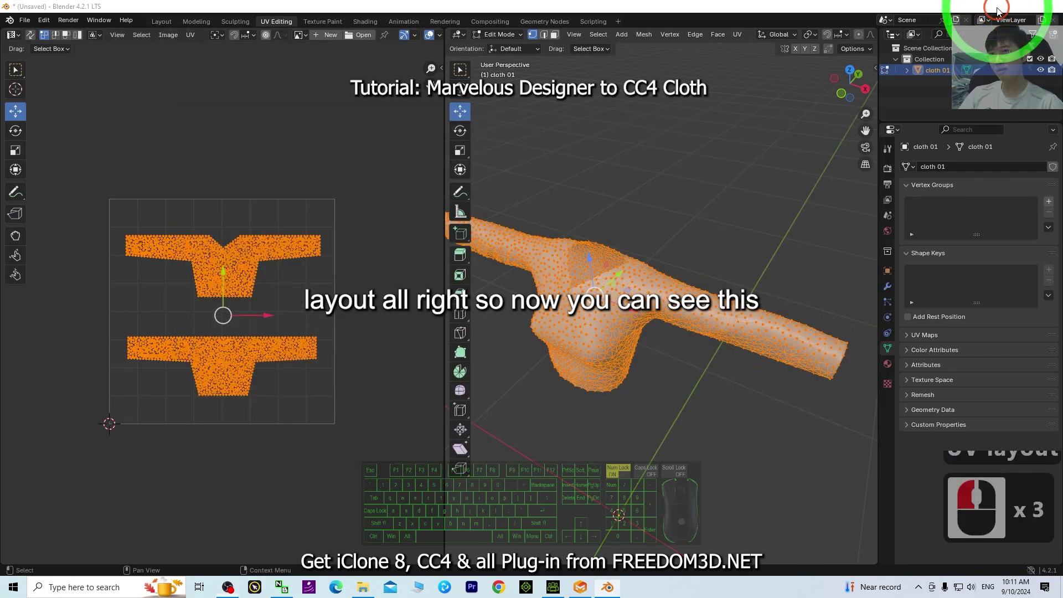
Step: Switch to the Windows desktop, clear the folder window from the icons, and view the exported cloth 01 UV layout.png before closing it
left_click(998, 8)
left_click_drag(268, 132, 635, 125)
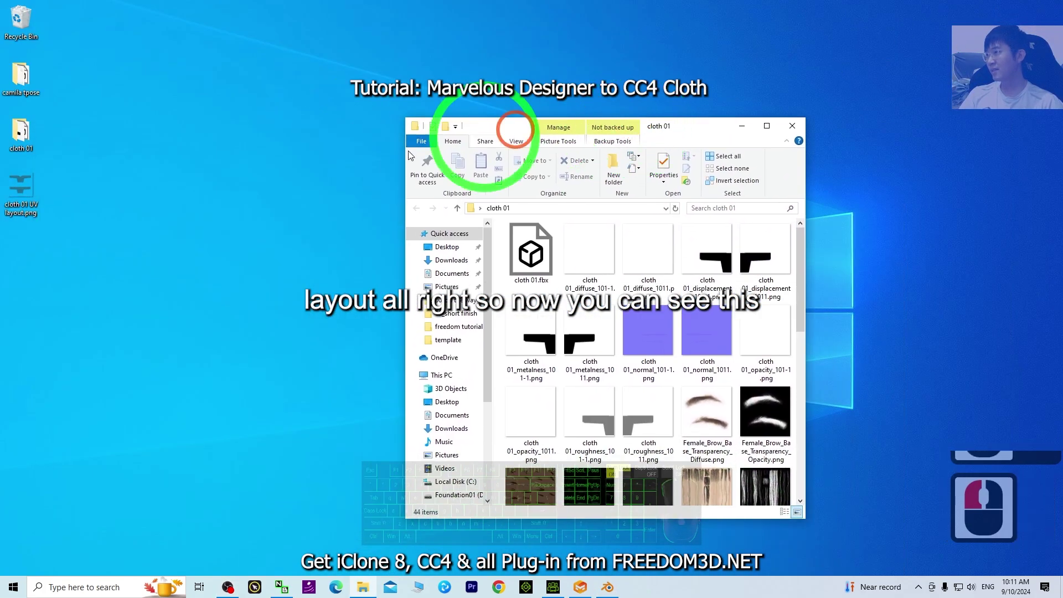
double_click(21, 186)
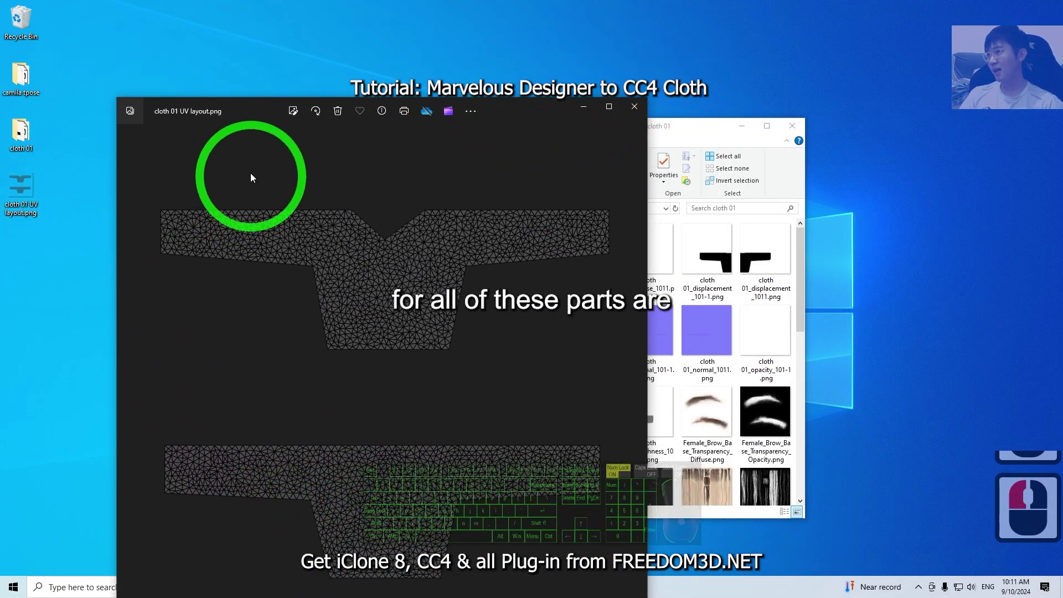
left_click(635, 107)
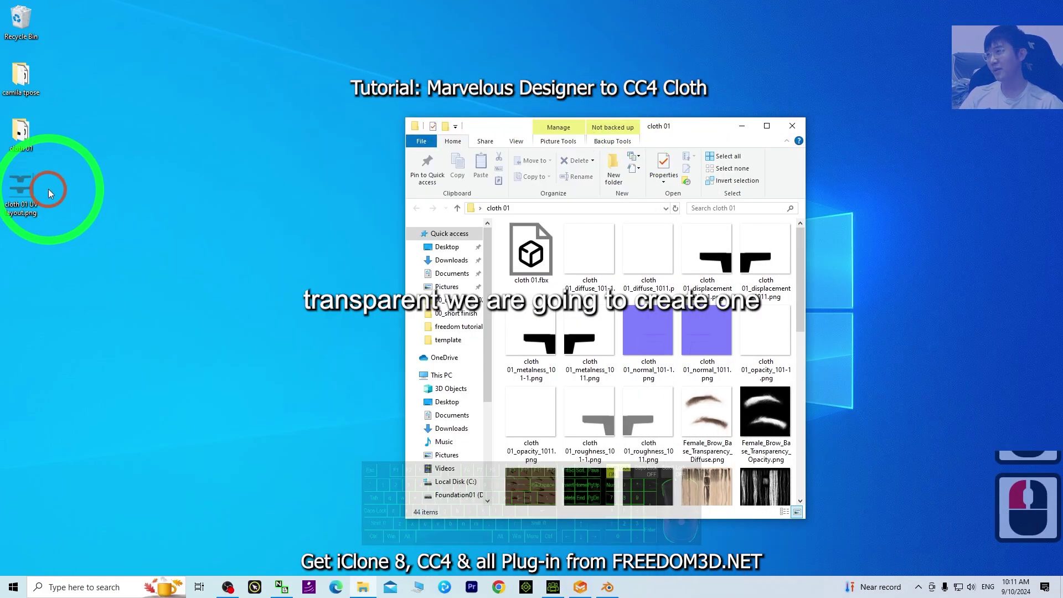
Step: Duplicate cloth 01 UV layout.png on the desktop by copying and pasting it
left_click(21, 189)
key("ctrl+c")
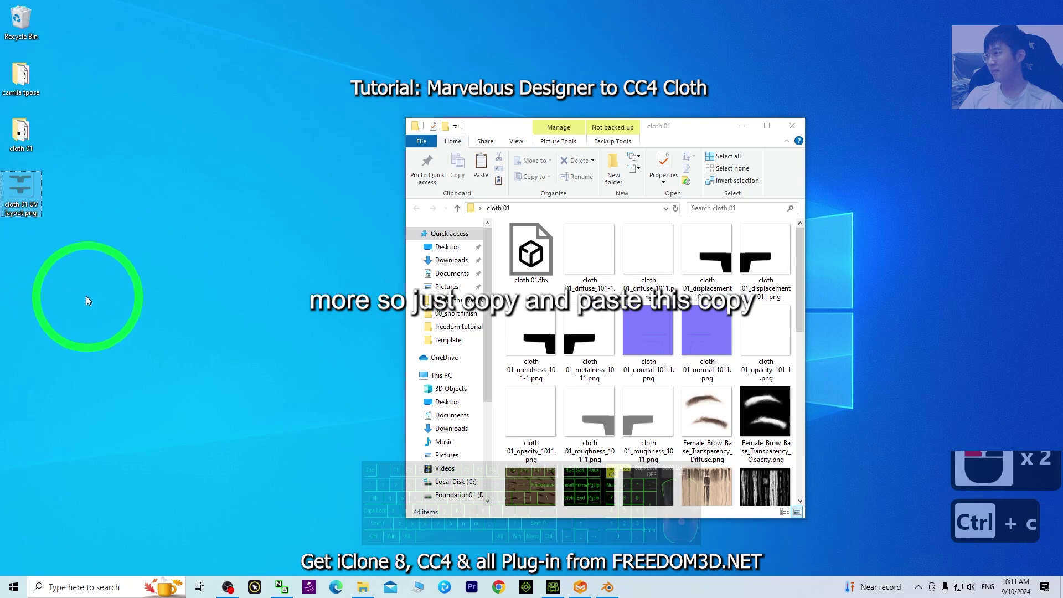
left_click(21, 201)
left_click(252, 244)
left_click(10, 186)
key("ctrl+c")
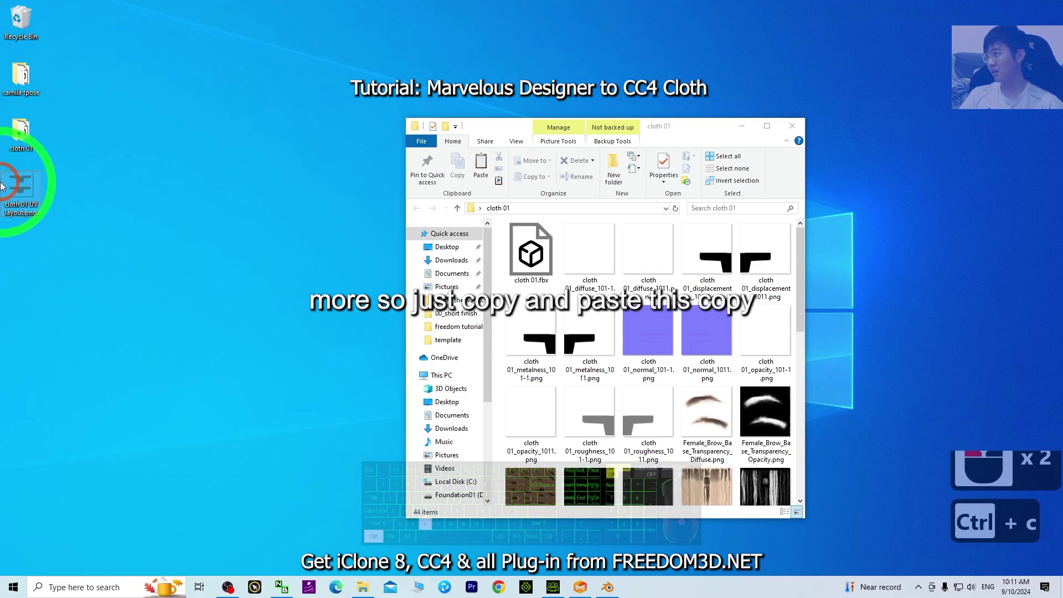
double_click(47, 280)
key("ctrl+v")
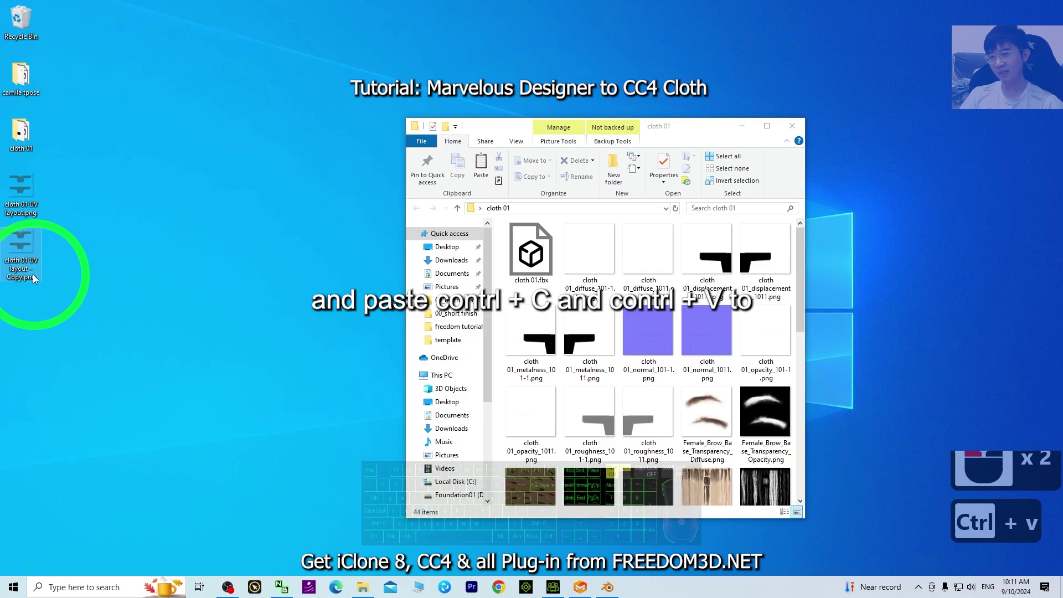
Step: Open cloth 01 UV layout - Copy.png in Paint and save it over itself to flatten its transparency, then shrink the window
left_click(20, 272)
left_click(14, 242)
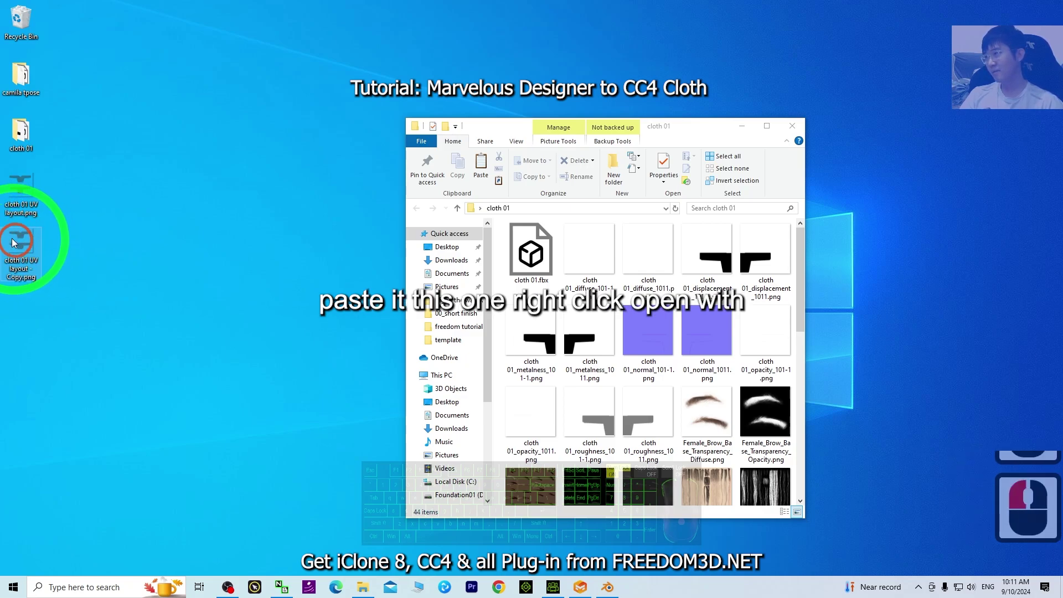
right_click(19, 245)
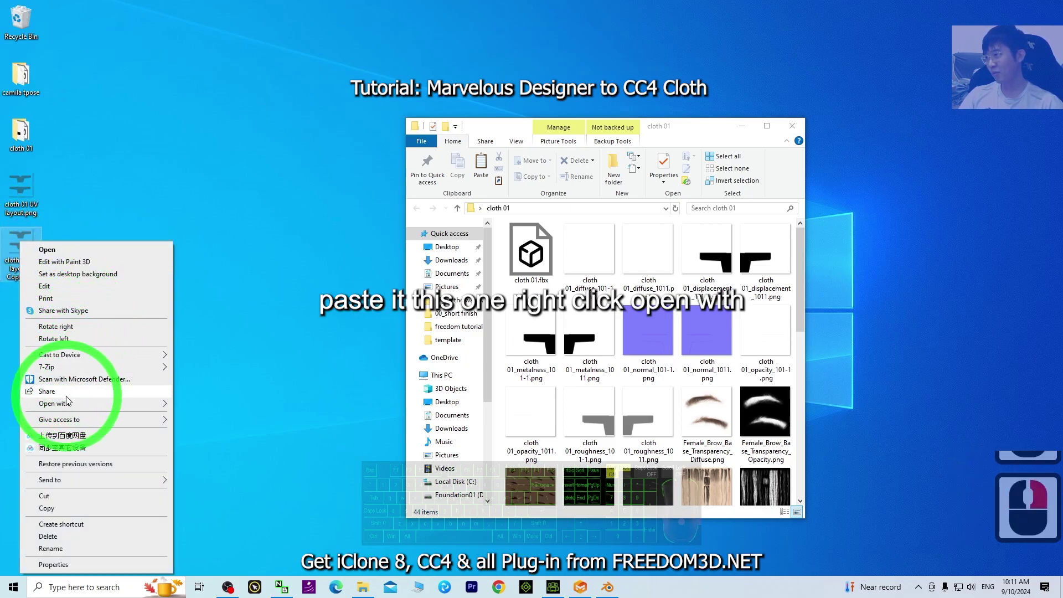
left_click(67, 405)
left_click(194, 405)
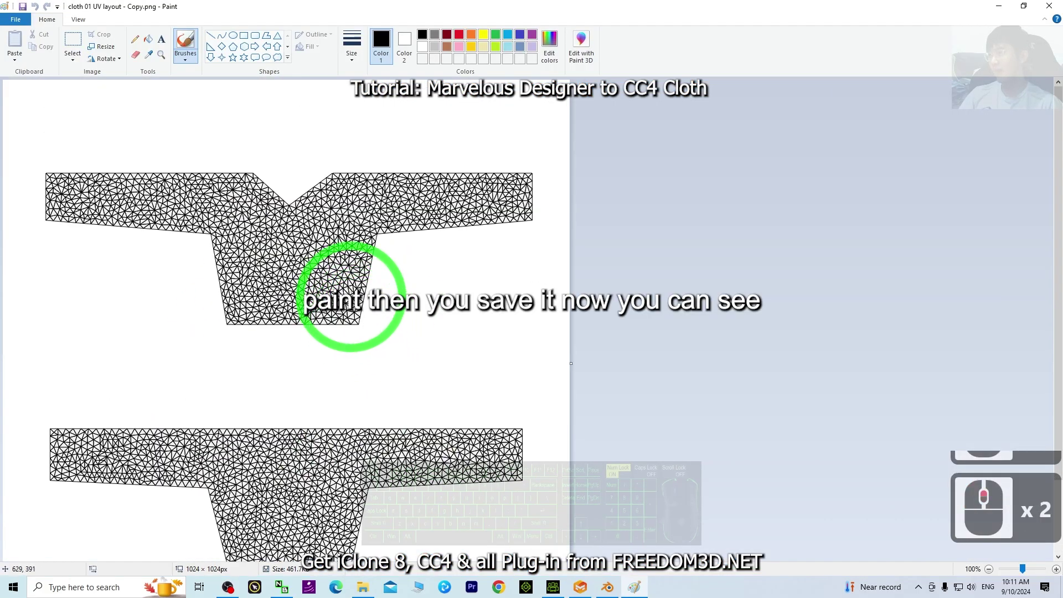
key("ctrl+s")
double_click(309, 5)
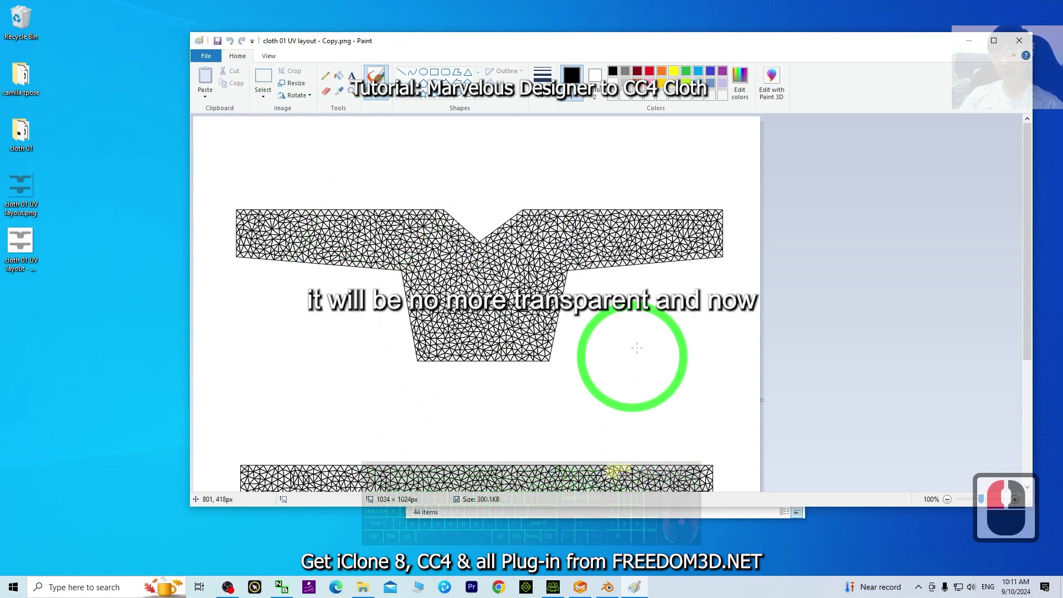
scroll(604, 371, "down", 2)
scroll(600, 372, "up", 2)
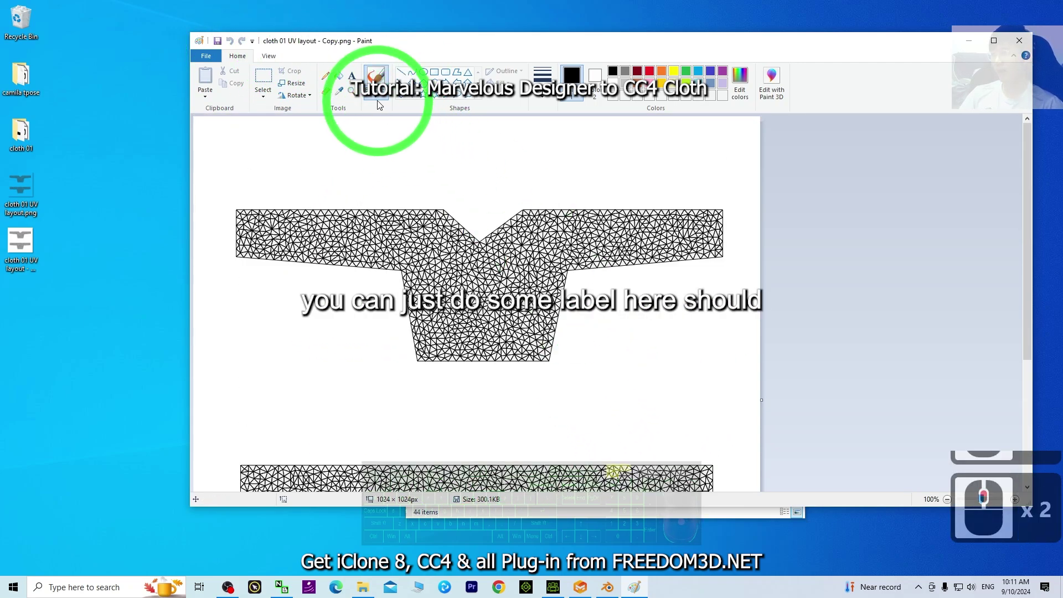
Step: Activate the Text tool on the front cloth piece with the font size set to 48
left_click(352, 76)
left_click(446, 273)
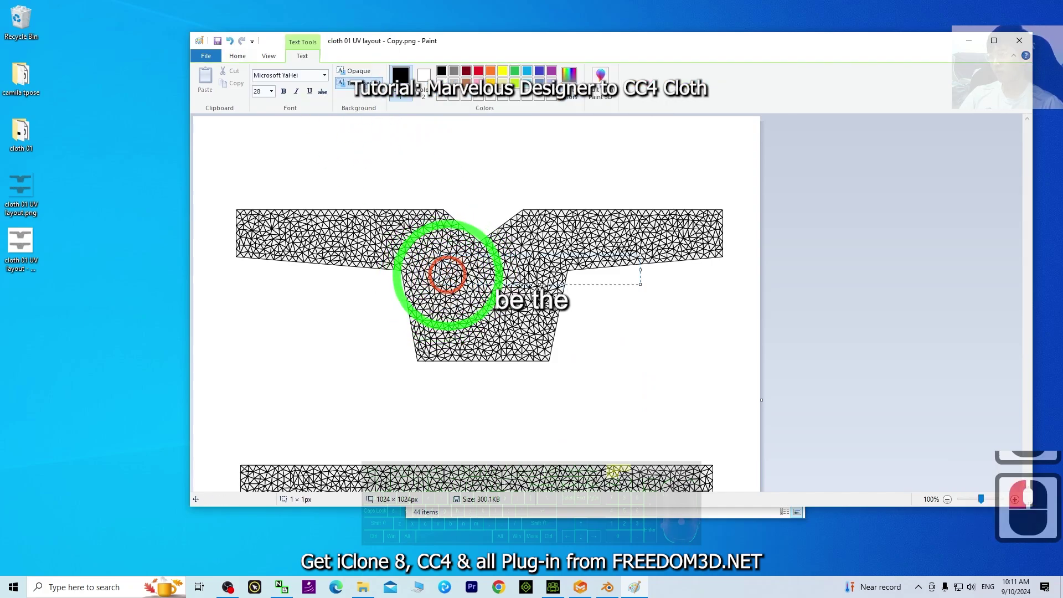
left_click(272, 91)
left_click(263, 237)
left_click(443, 259)
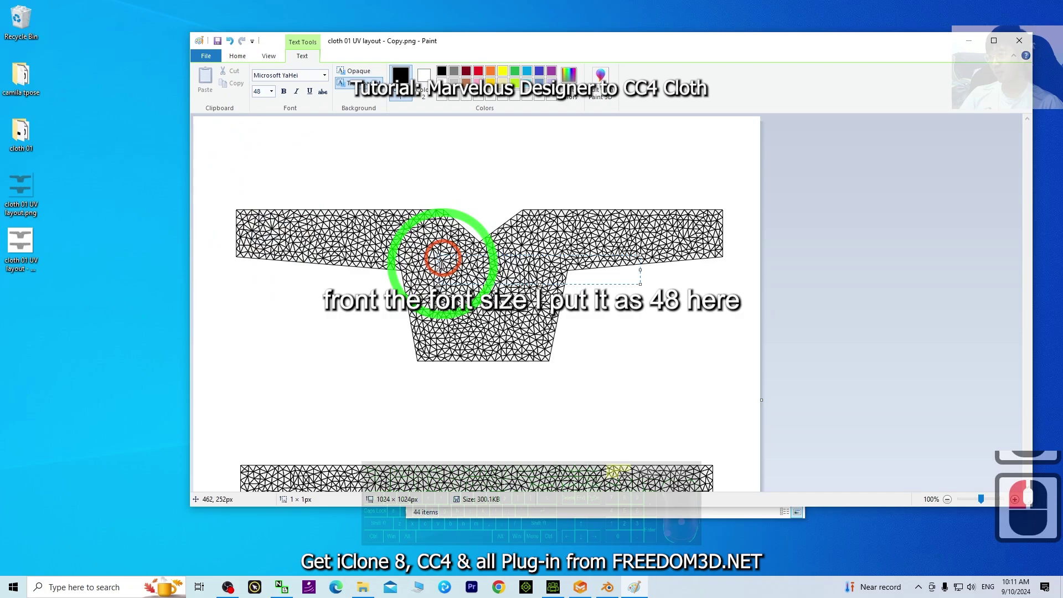
left_click(442, 266)
left_click(435, 271)
key("f")
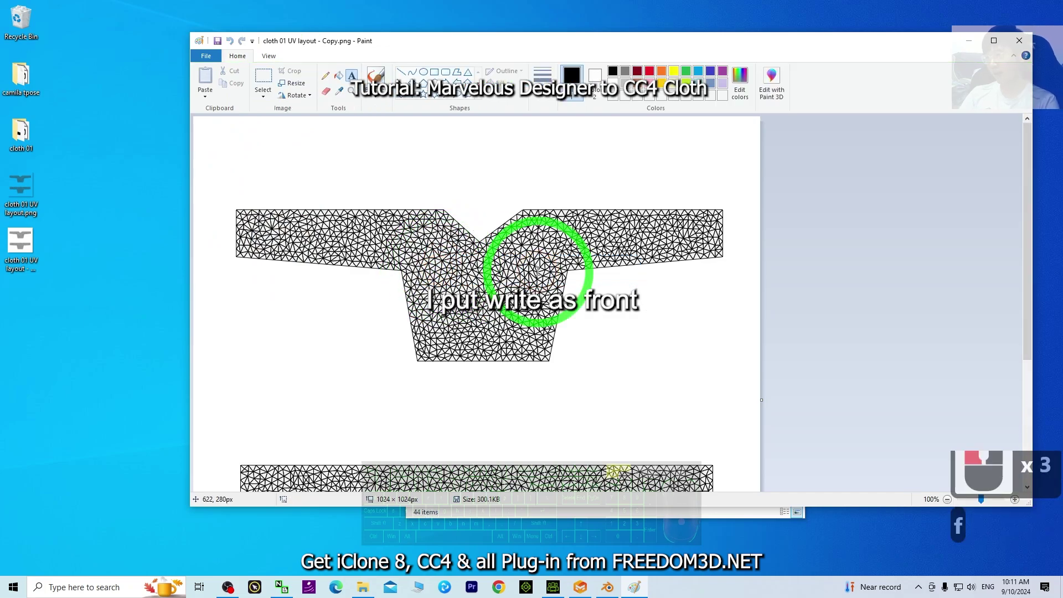
Step: Label the upper cloth piece "front" in red text on its torso area
left_click(651, 72)
left_click(450, 267)
left_click(437, 279)
type("front")
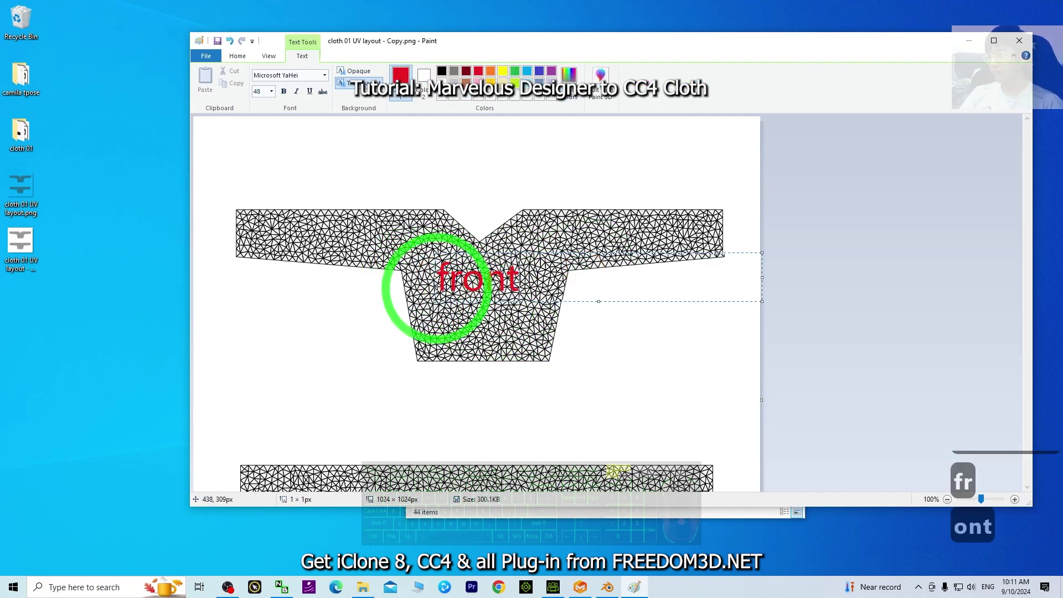
left_click(434, 289)
left_click_drag(434, 288, 435, 293)
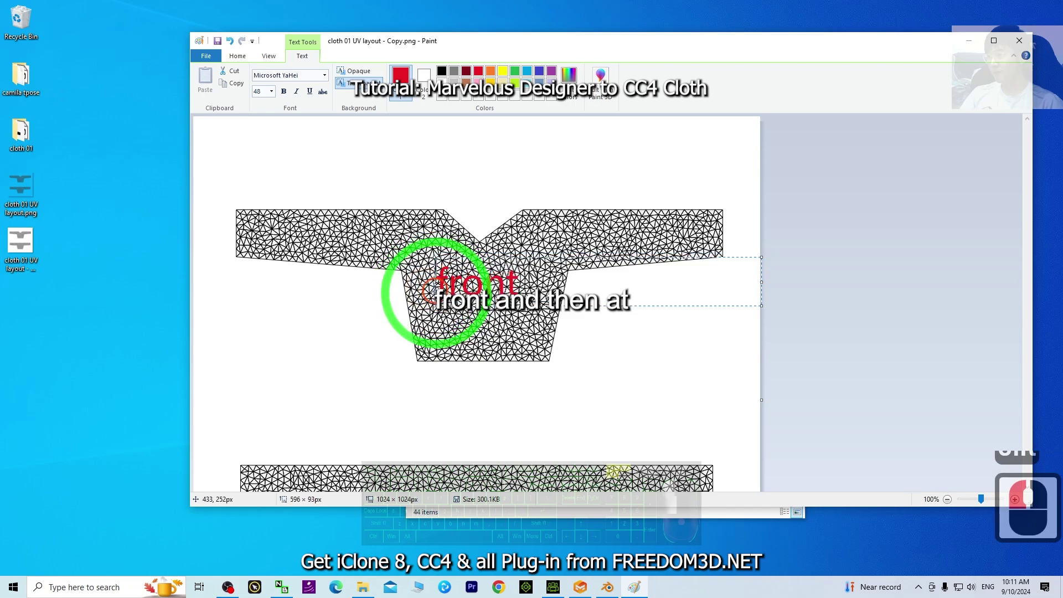
scroll(577, 330, "down", 3)
scroll(568, 332, "up", 4)
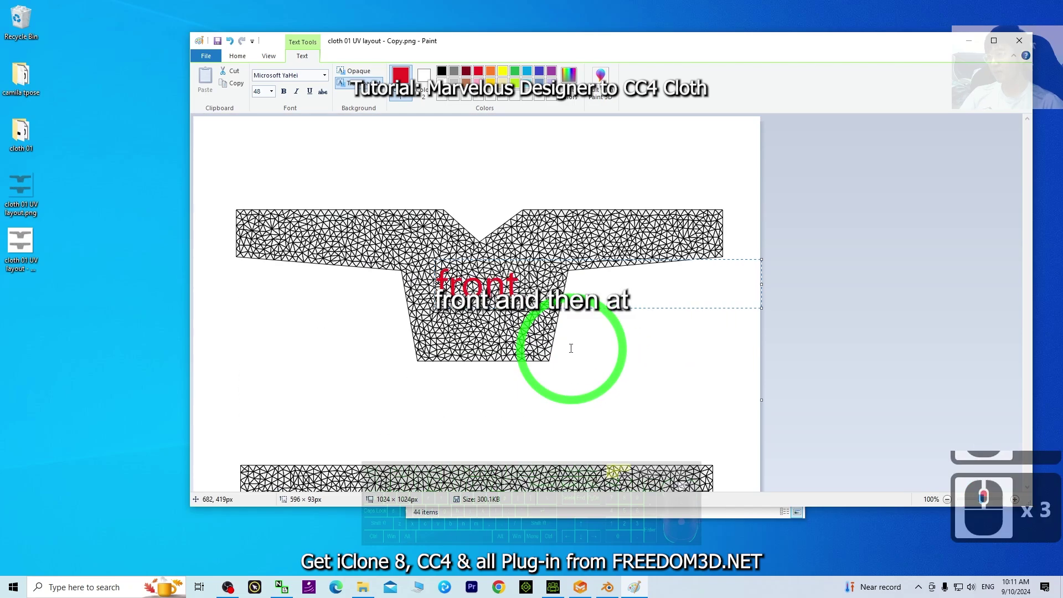
left_click(624, 374)
Step: Label the lower cloth piece "back" in red text on its torso area and save the image
scroll(554, 361, "down", 3)
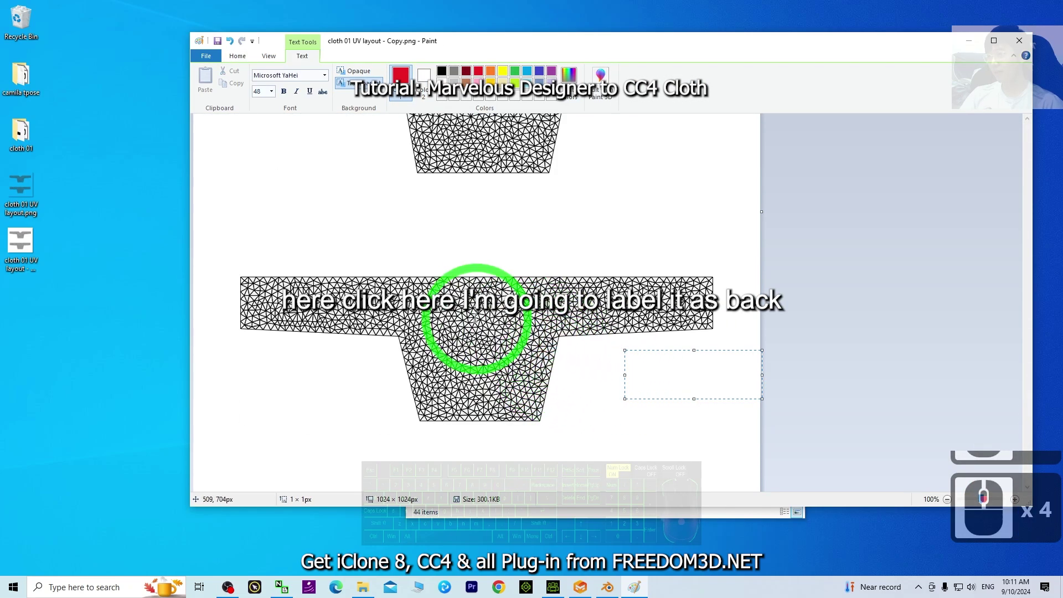
left_click(569, 326)
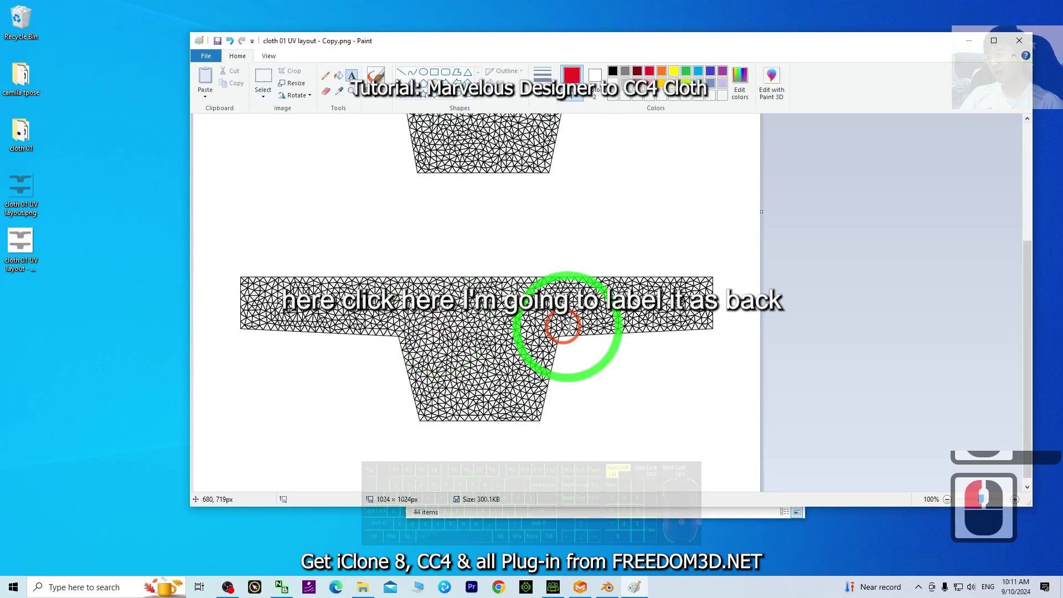
left_click(443, 316)
type("ba")
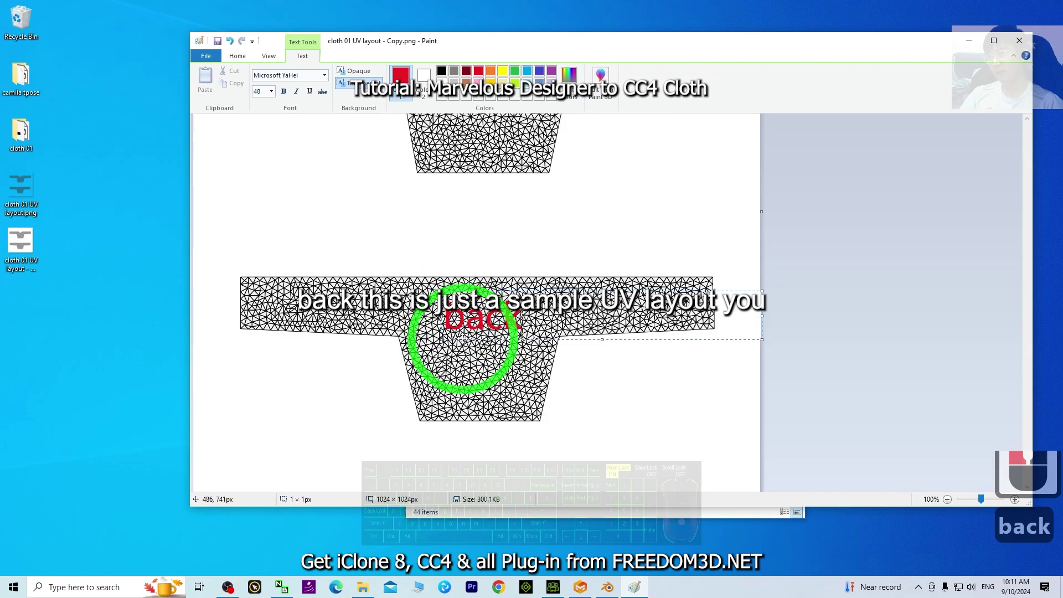
type("ck")
left_click(668, 181)
scroll(660, 314, "down", 3)
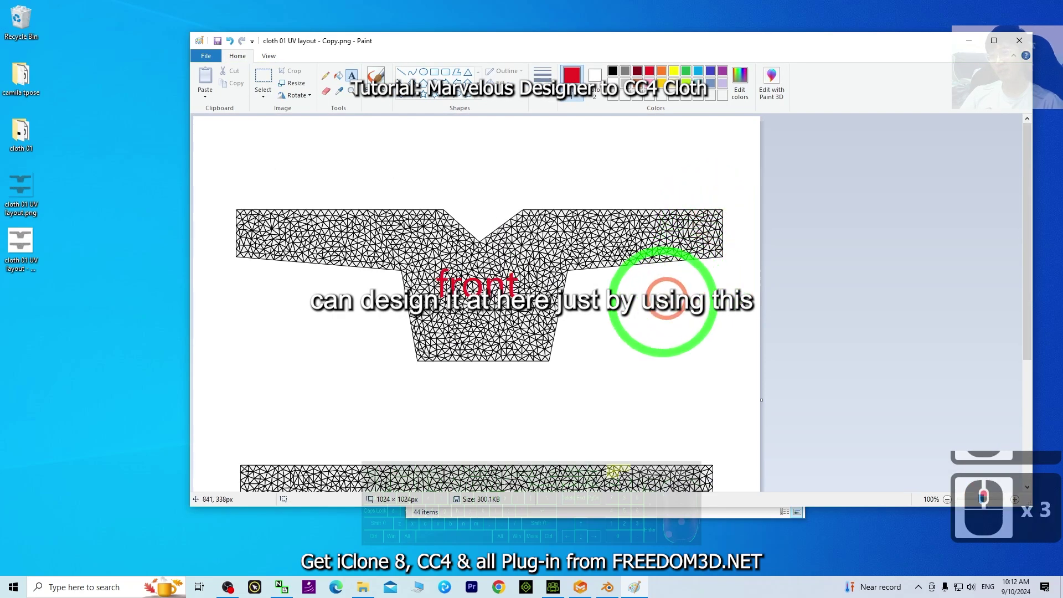
key("ctrl+s")
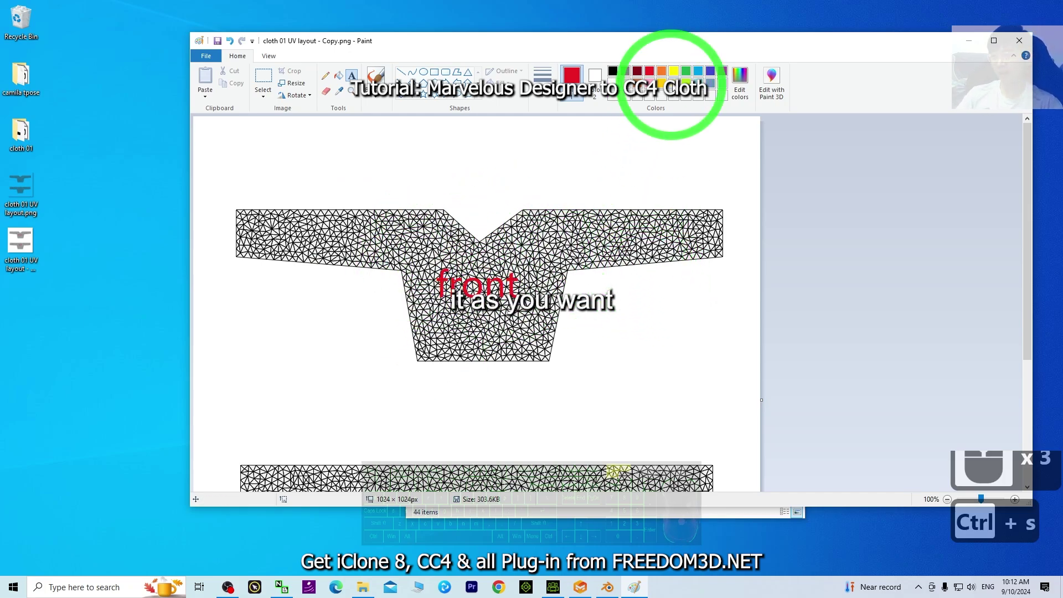
Step: Brush a green zigzag scribble below the "front" label and a blue one below the "back" label
left_click(687, 71)
left_click(376, 77)
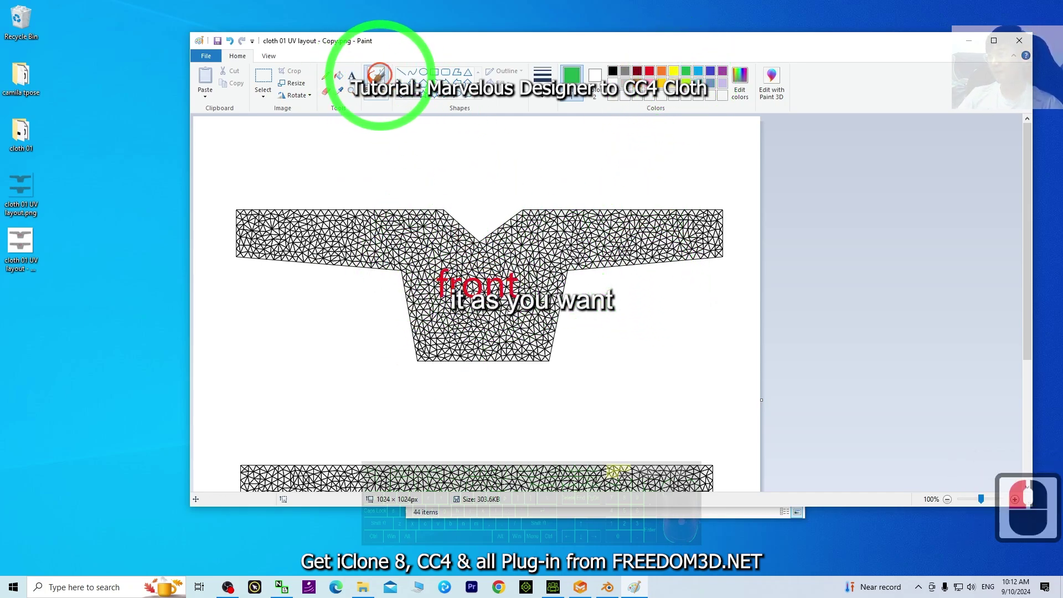
left_click_drag(451, 321, 522, 334)
scroll(598, 324, "down", 3)
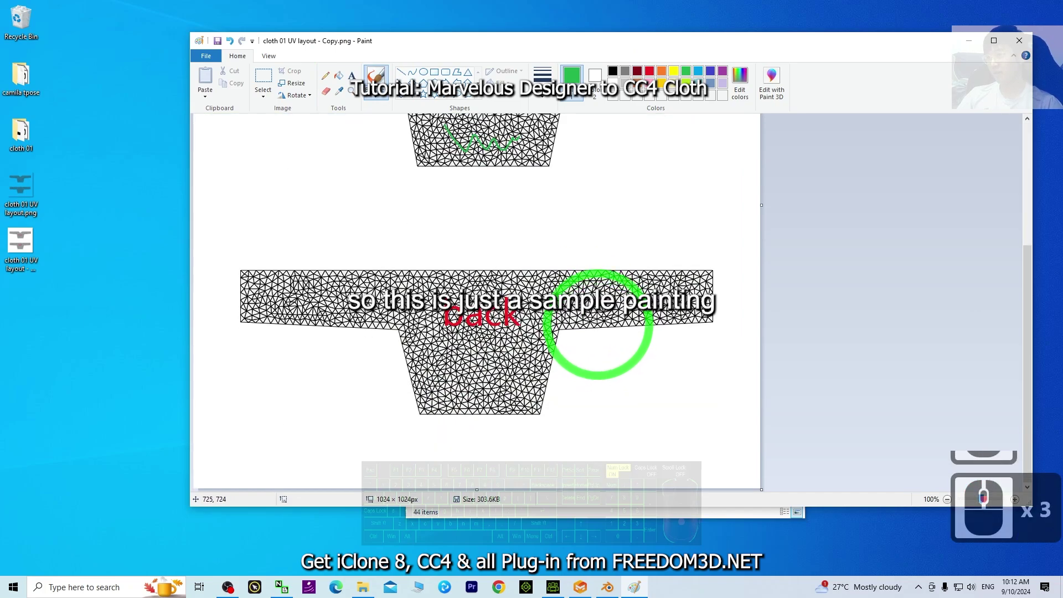
left_click(698, 71)
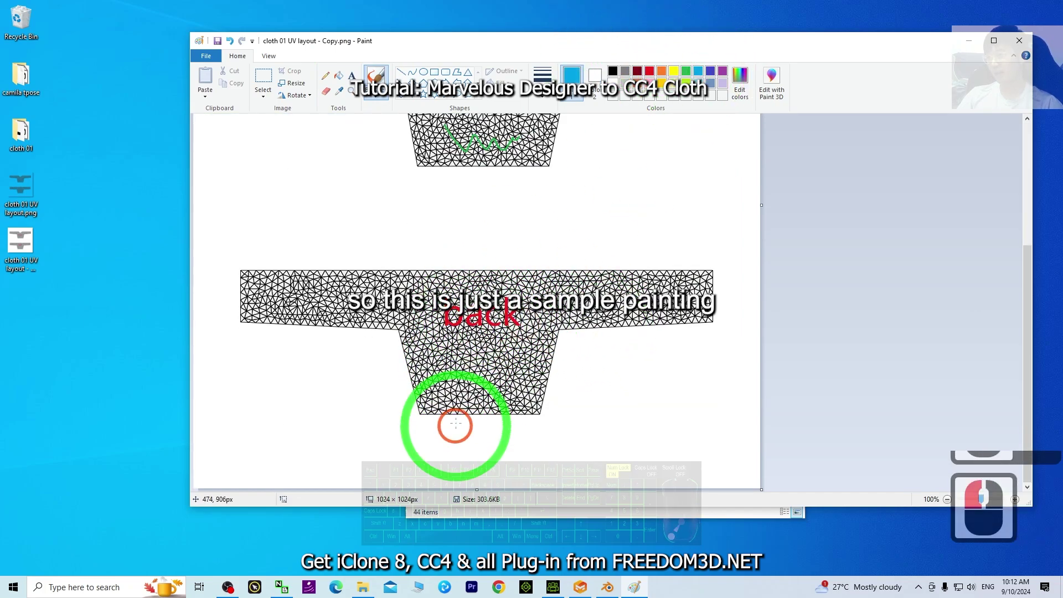
mouse_move(447, 350)
left_mouse_down()
mouse_move(487, 380)
mouse_move(537, 354)
left_mouse_up()
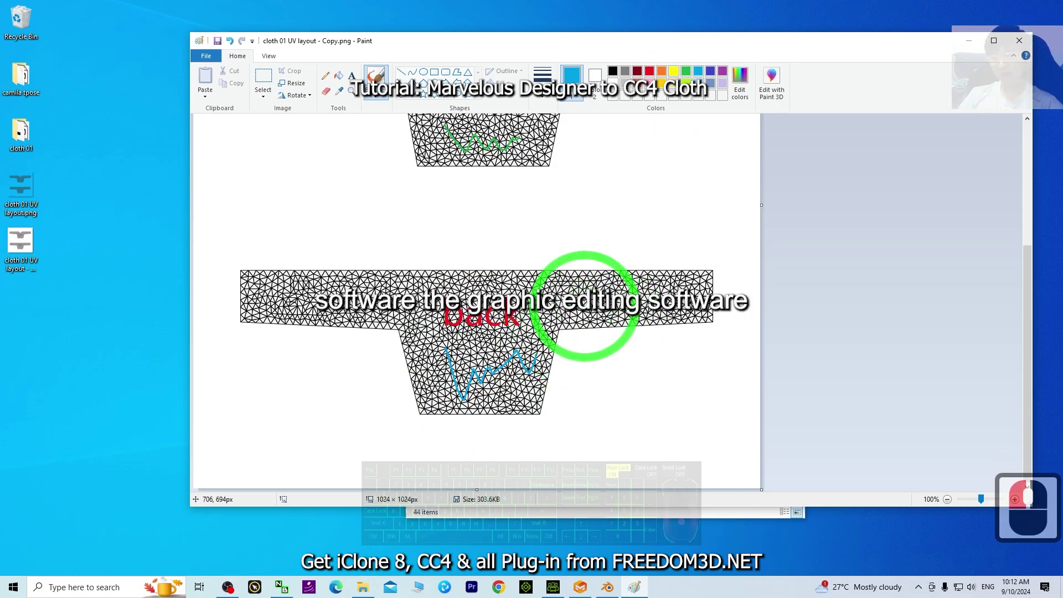
Step: Brush a short blue scribble inside the front piece's right-hand sleeve and an orange one on the back piece's left-hand sleeve
scroll(468, 337, "up", 3)
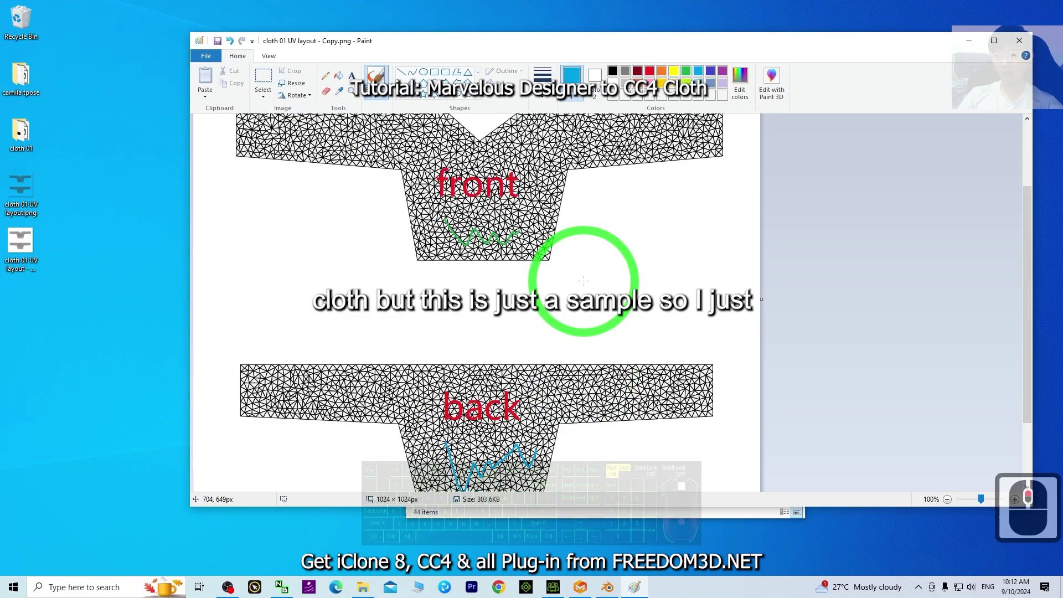
mouse_move(554, 235)
left_mouse_down()
mouse_move(582, 218)
mouse_move(615, 235)
mouse_move(670, 218)
left_mouse_up()
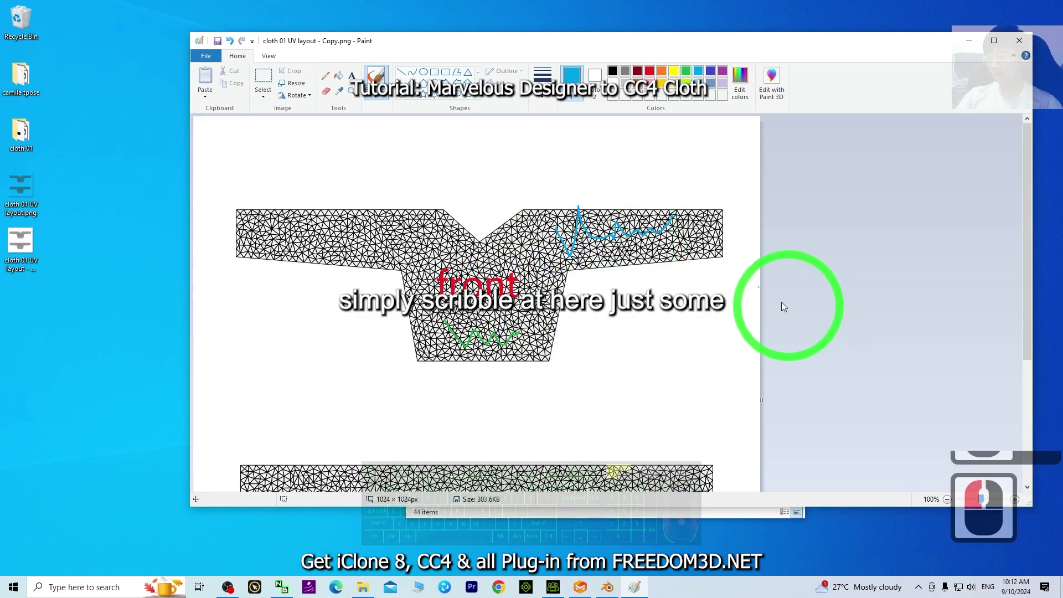
key("ctrl+z")
left_click_drag(576, 236, 624, 238)
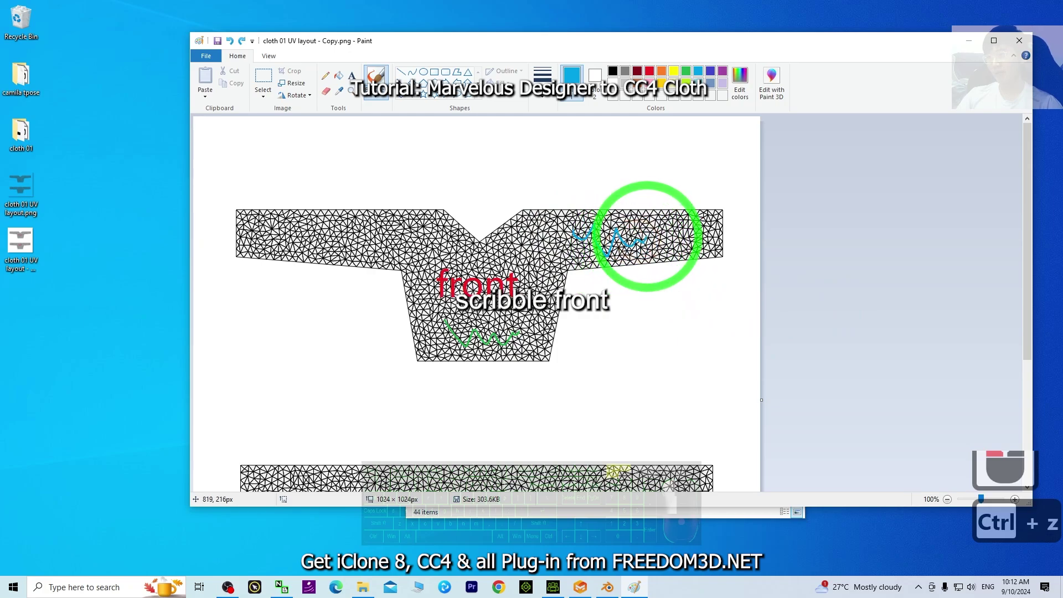
scroll(656, 344, "down", 3)
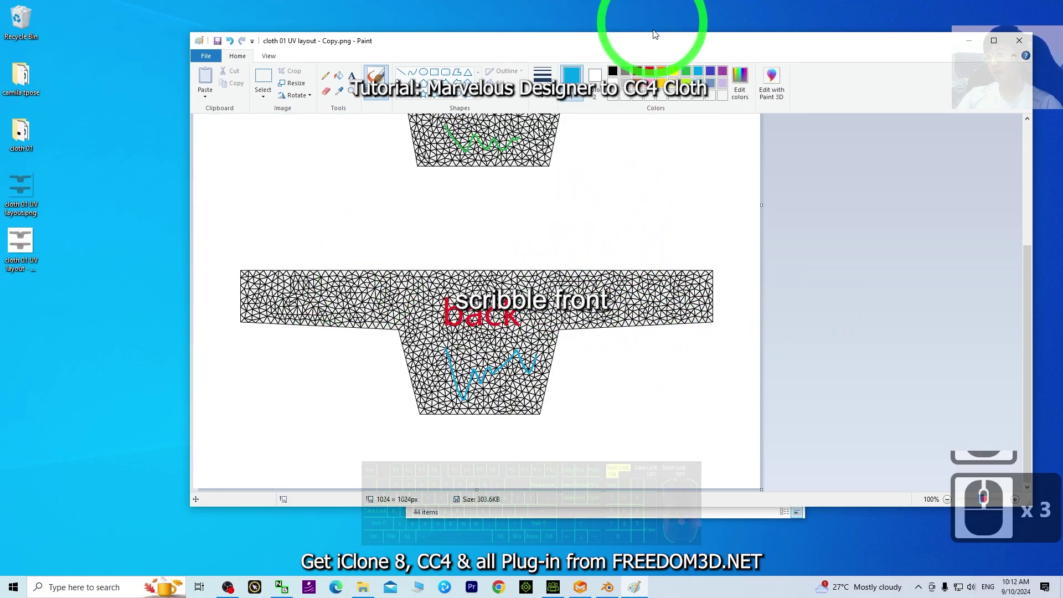
left_click(664, 71)
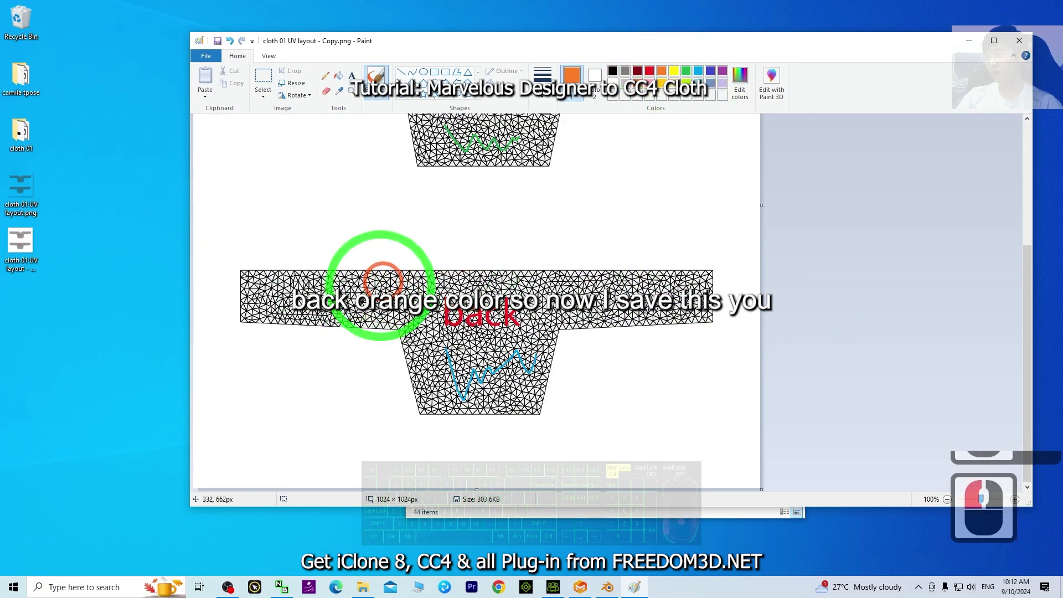
left_click_drag(376, 289, 303, 285)
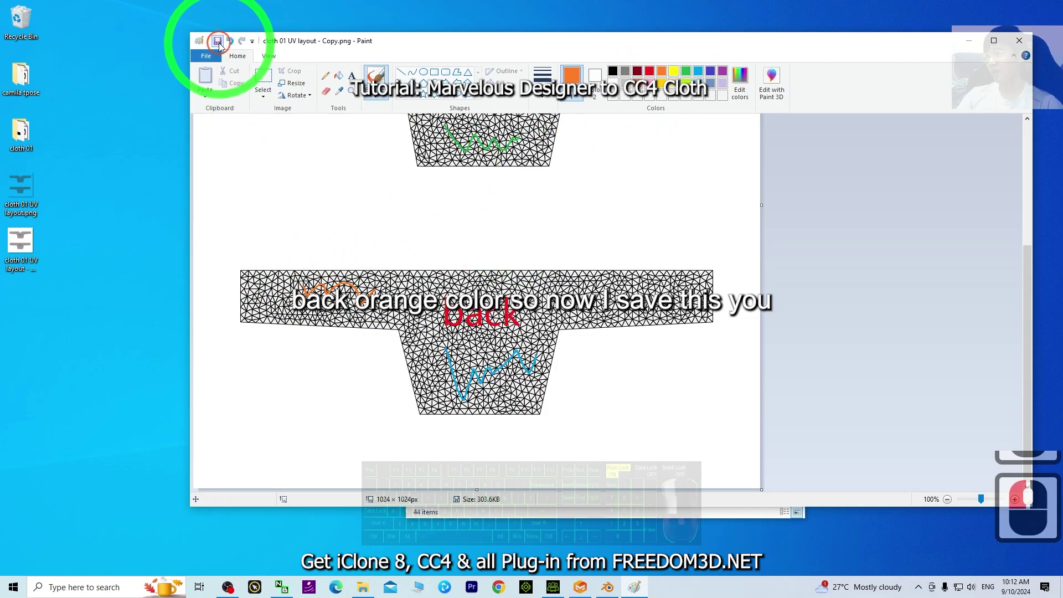
Step: Save the painted layout and close Paint, then view the saved copy before closing it and the cloth 01 folder window
left_click(218, 42)
key("alt+F4")
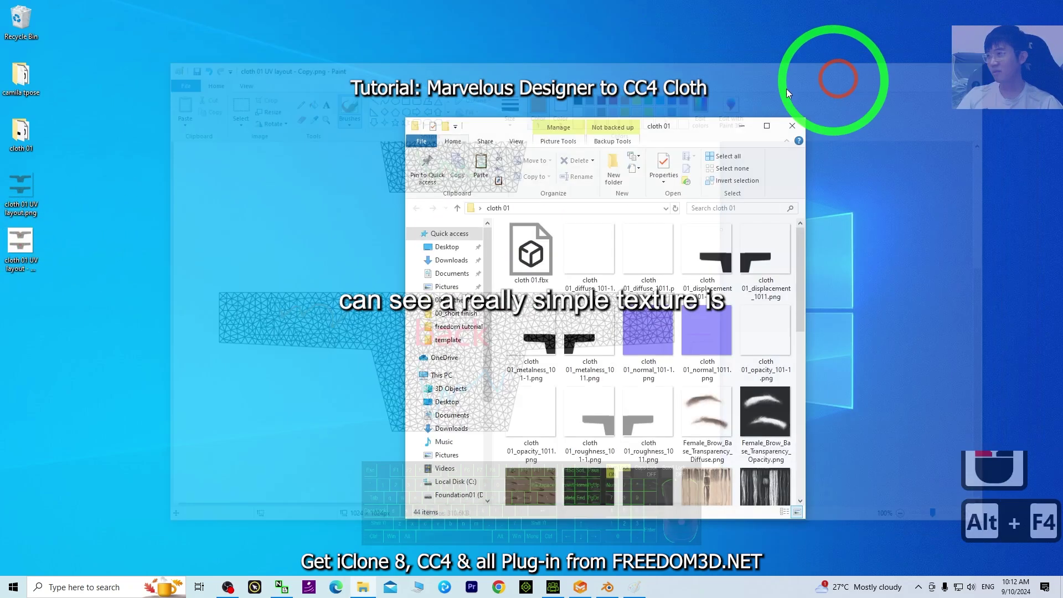
double_click(42, 237)
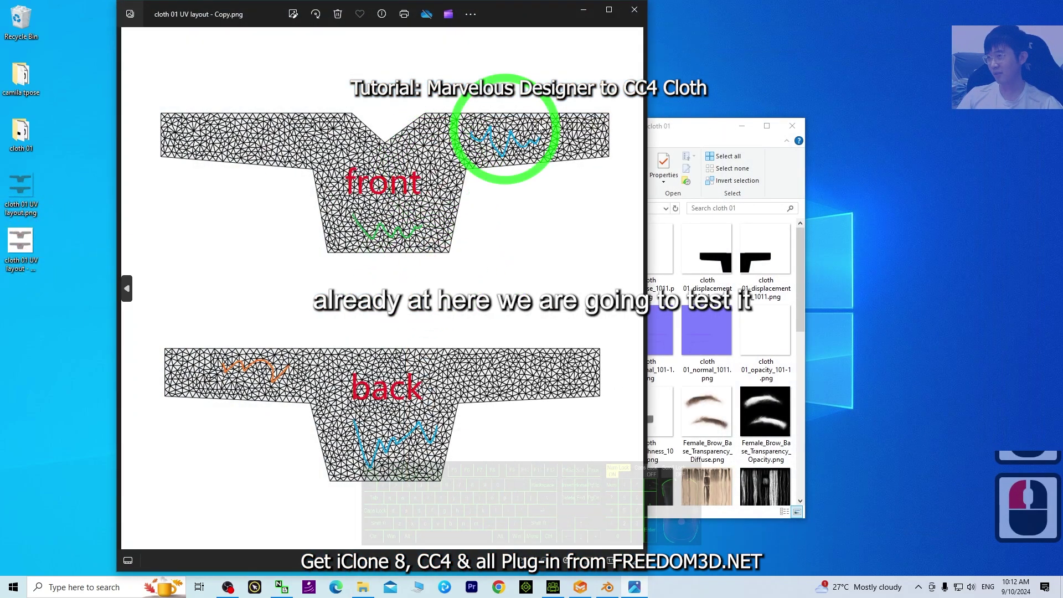
left_click(635, 9)
left_click(793, 125)
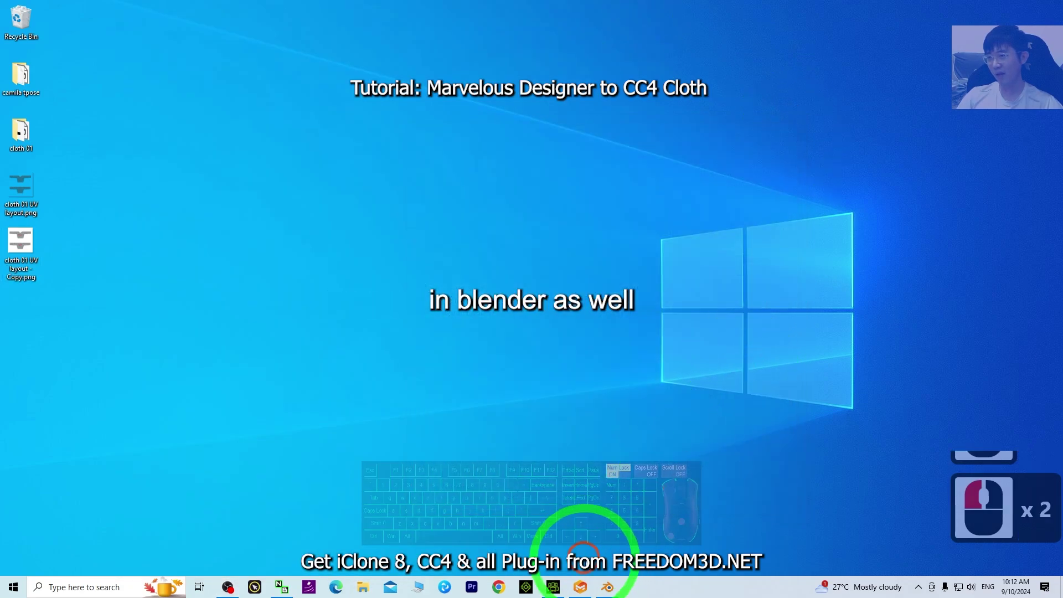
Step: Switch to Blender and show the material properties of the cloth 01 object
left_click(608, 588)
left_click(692, 459)
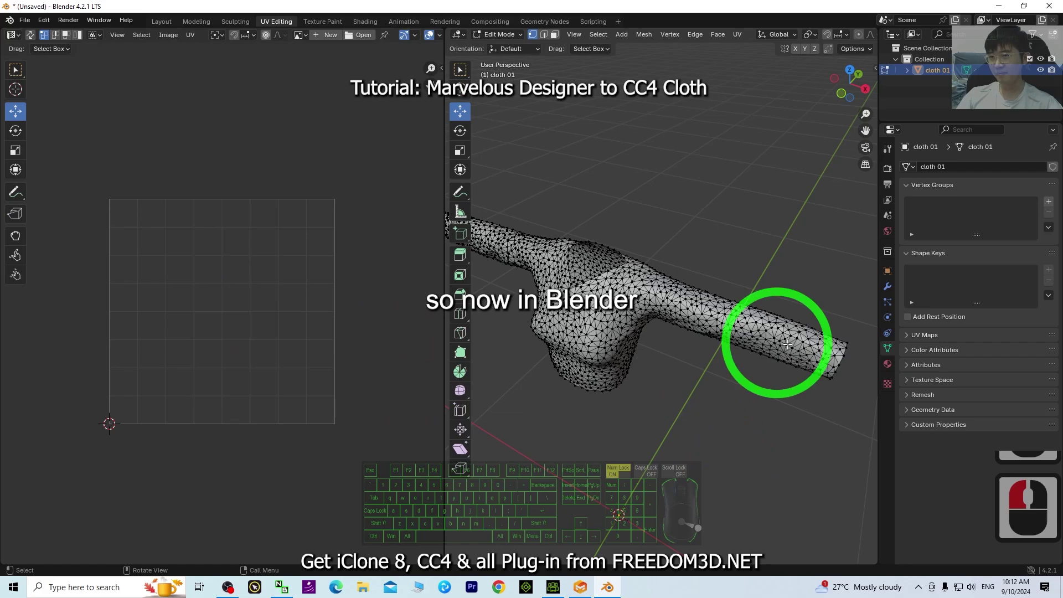
left_click(888, 367)
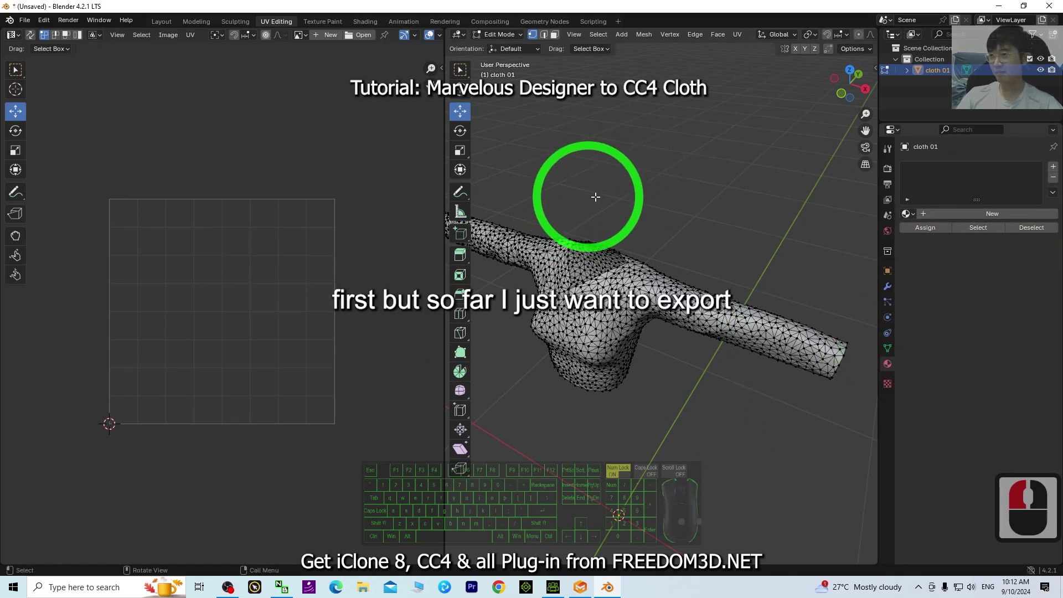
key("ctrl+s")
left_click(826, 450)
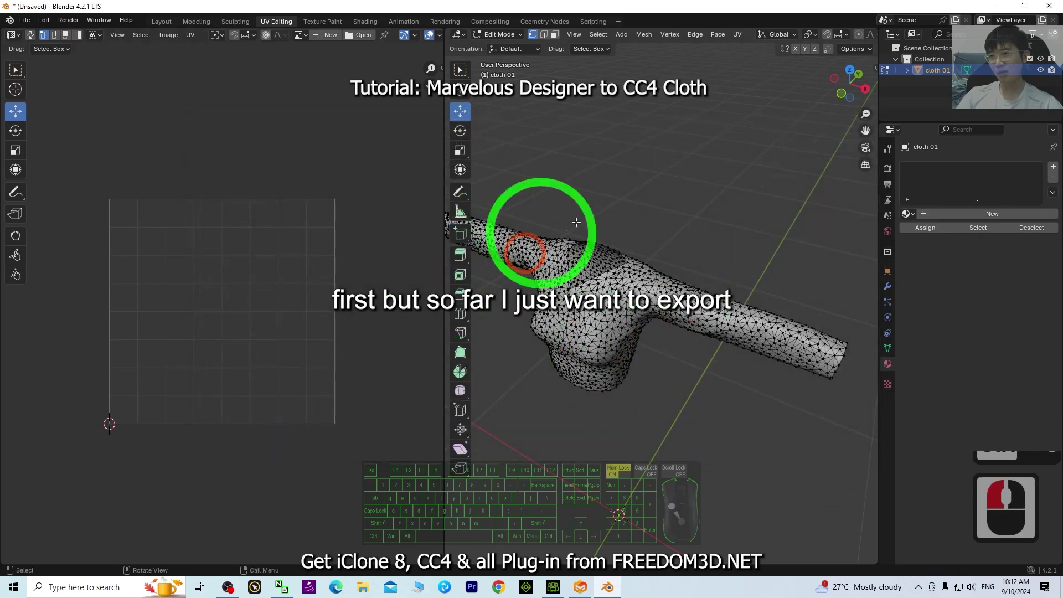
Step: Switch to the Layout workspace and save the Blender project to the Desktop under the name cloth 01
double_click(418, 6)
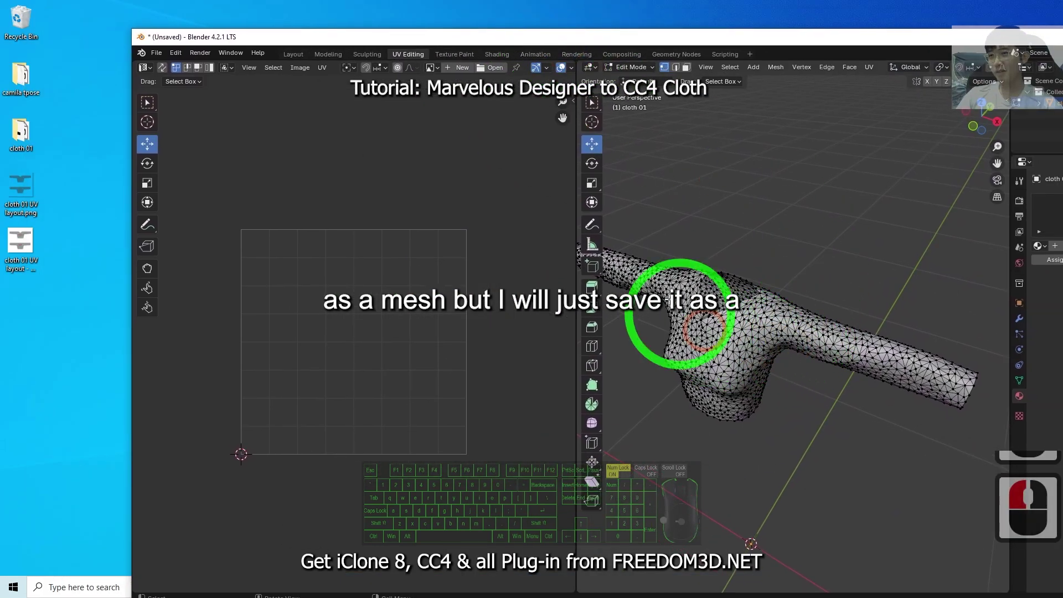
left_click(294, 54)
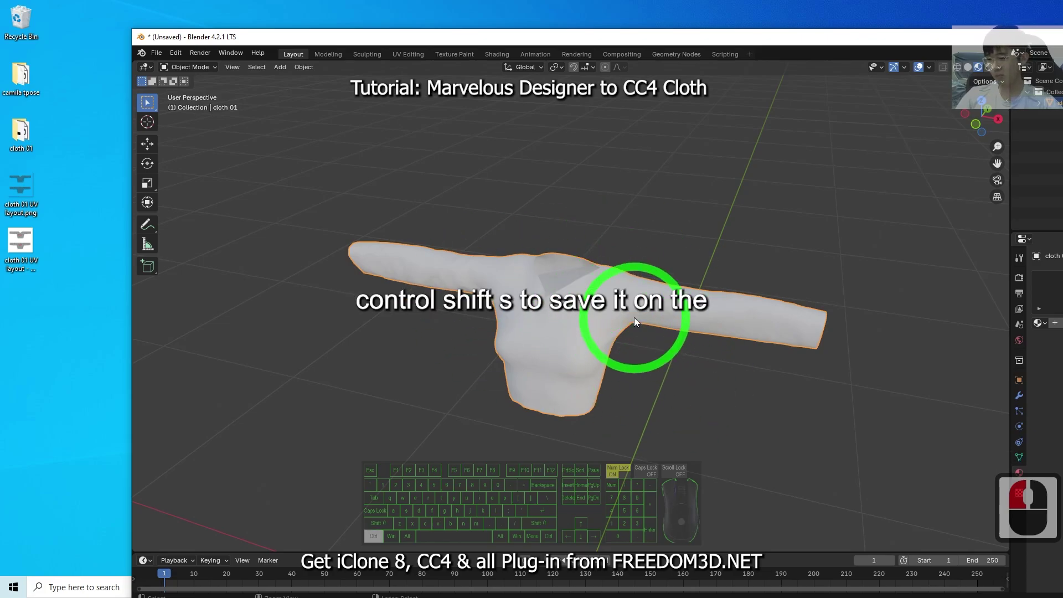
key("ctrl+shift+s")
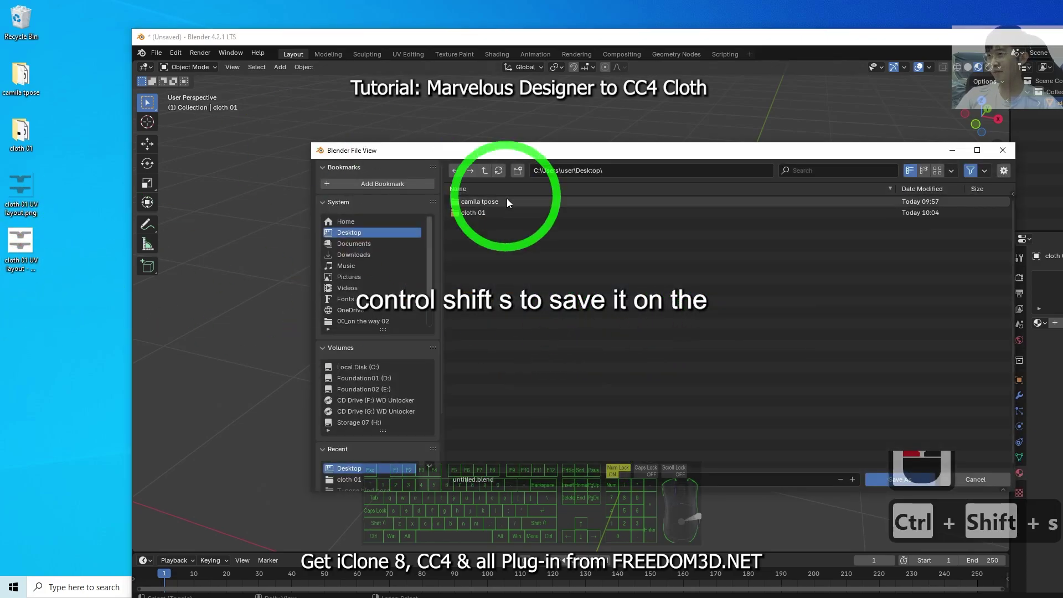
left_click(512, 470)
double_click(500, 482)
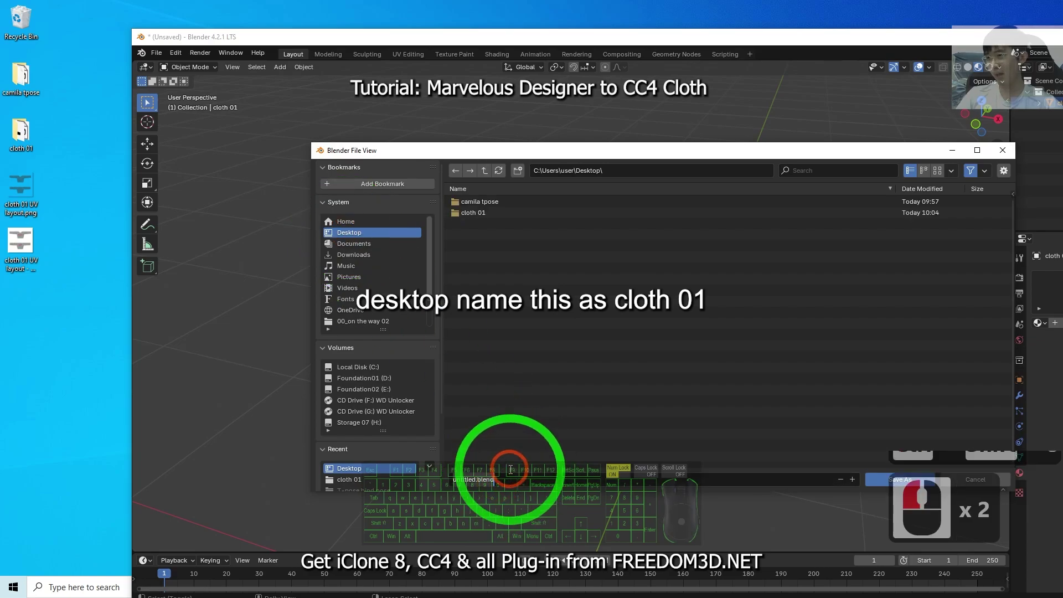
type("cloth 01")
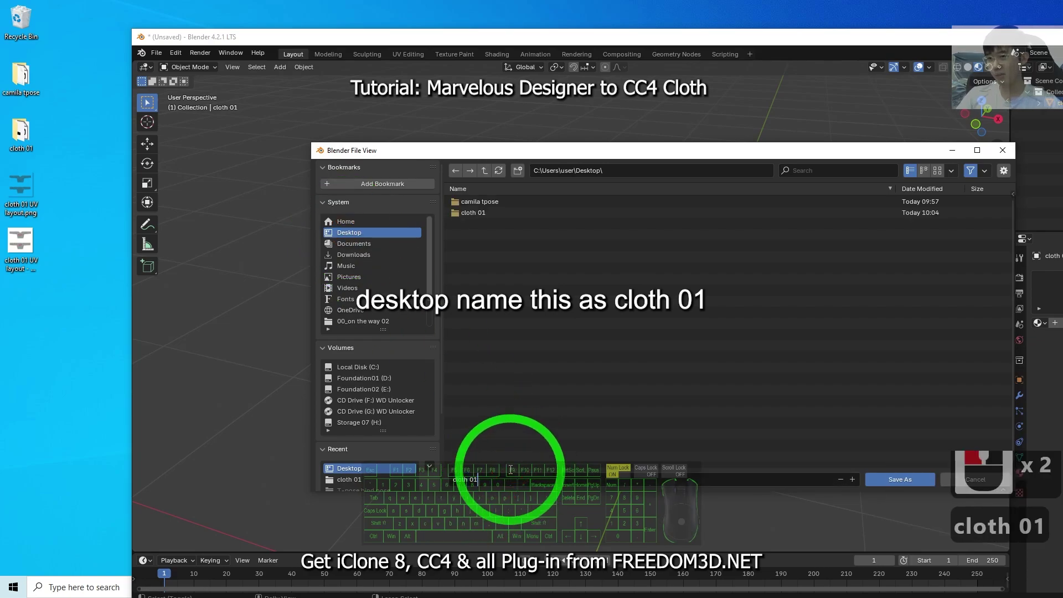
left_click(886, 480)
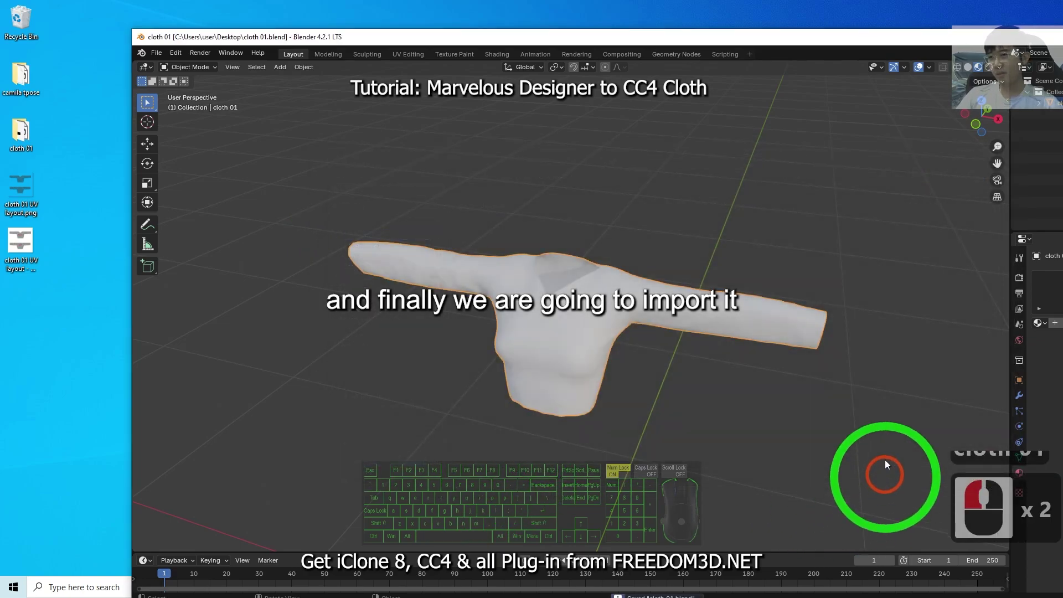
Step: Switch to Character Creator 4 and view the T-posed avatar's upper body from the front
double_click(743, 39)
left_click(554, 586)
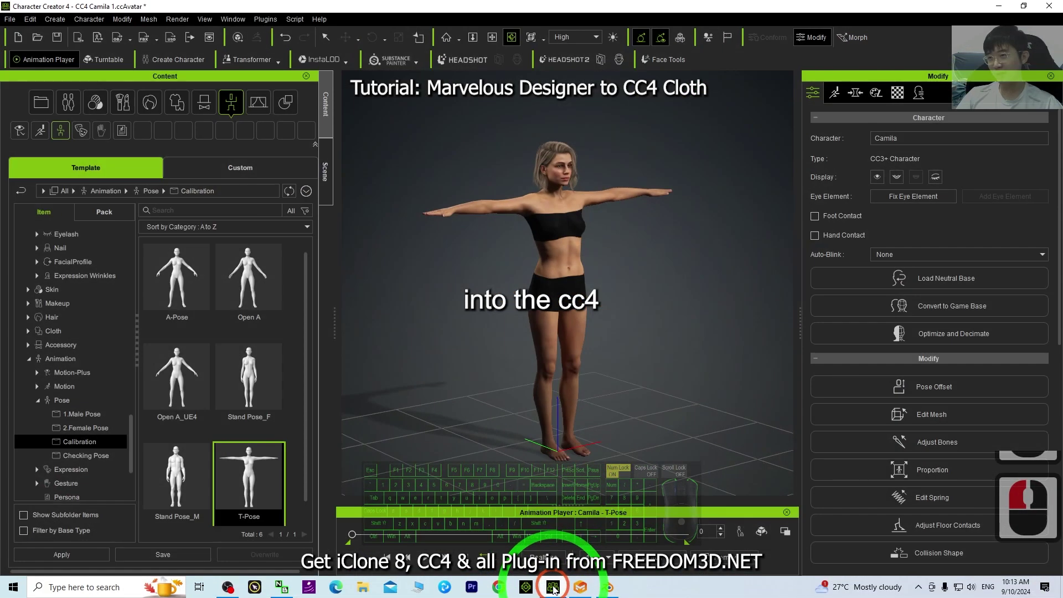
scroll(586, 200, "up", 19)
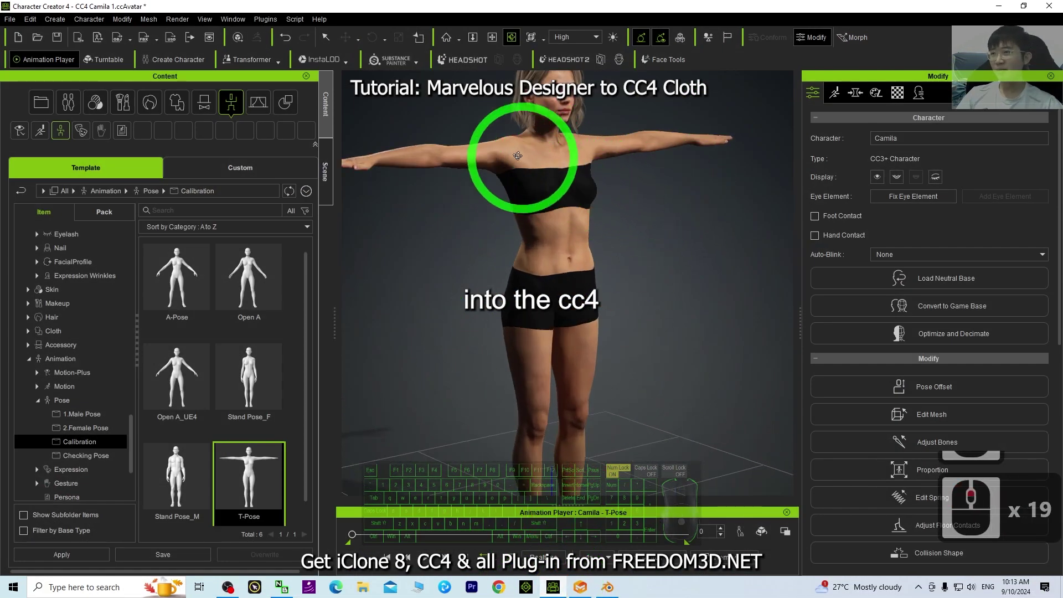
left_click_drag(718, 375, 830, 150)
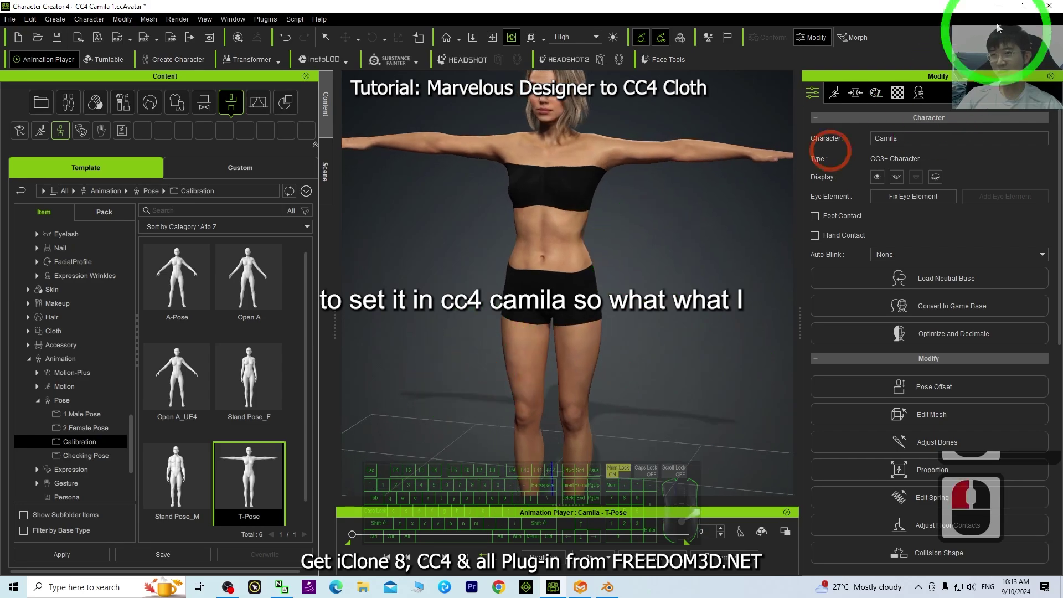
left_click(1000, 10)
Step: Return to Blender and export the top to the Desktop as cloth 01.fbx, with path mode Copy and textures embedded
left_click_drag(269, 5, 432, 24)
left_click(190, 37)
left_click(210, 206)
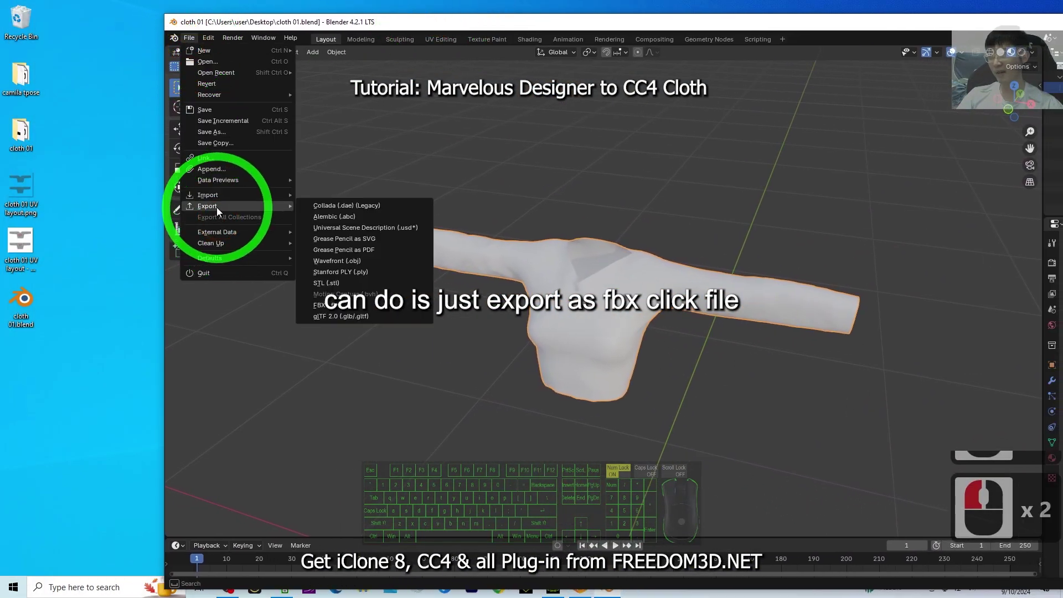
left_click(328, 305)
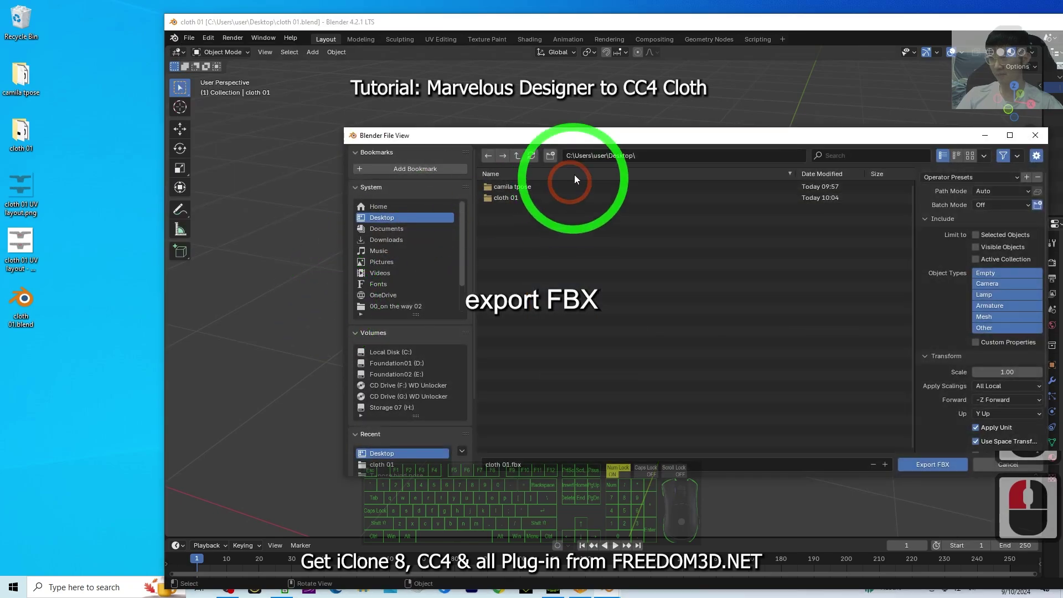
left_click_drag(590, 138, 391, 147)
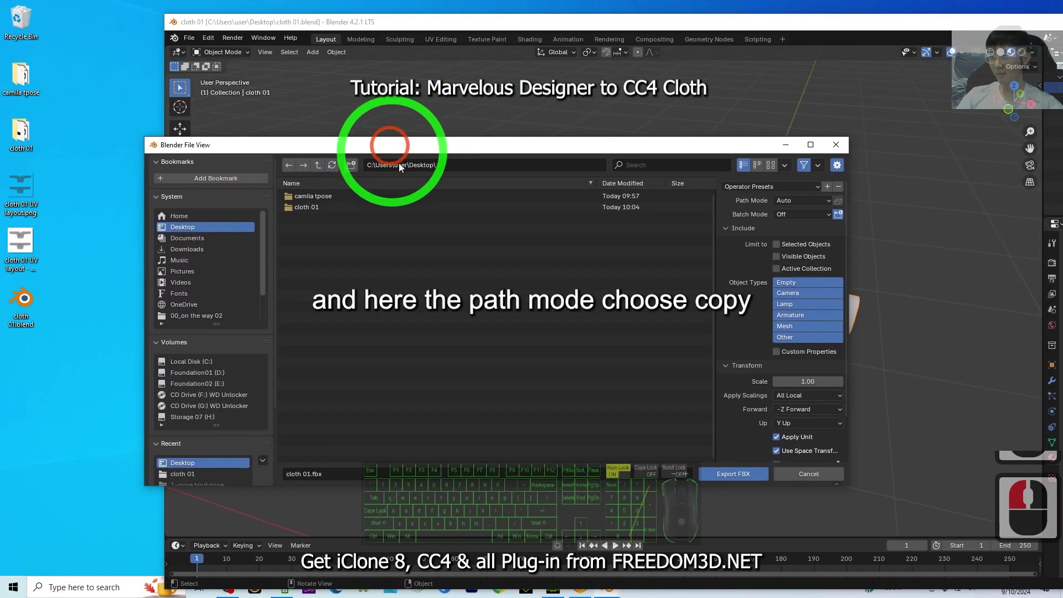
left_click(793, 204)
left_click(795, 263)
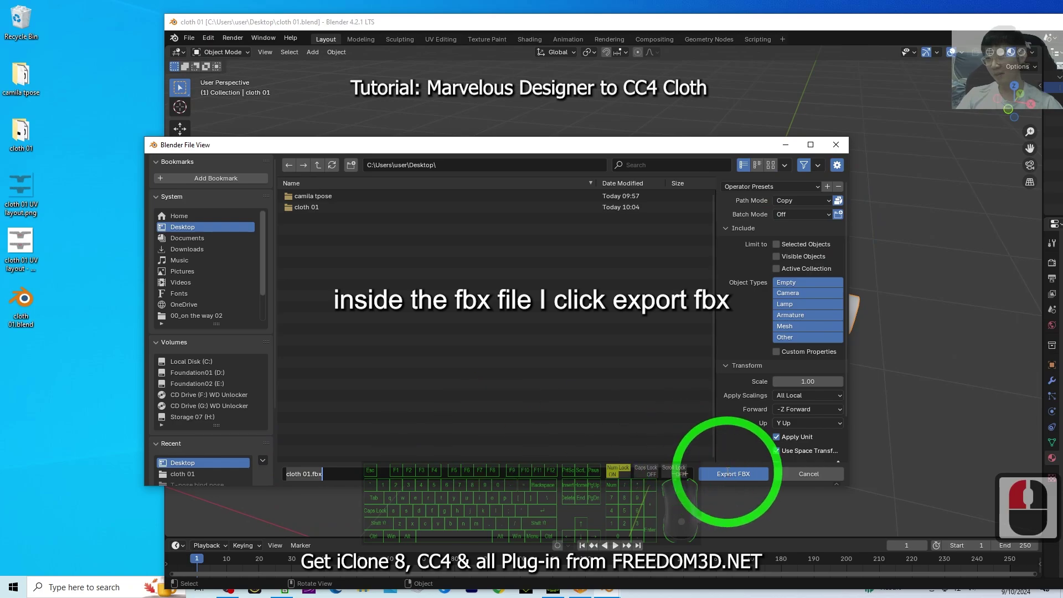
left_click(728, 474)
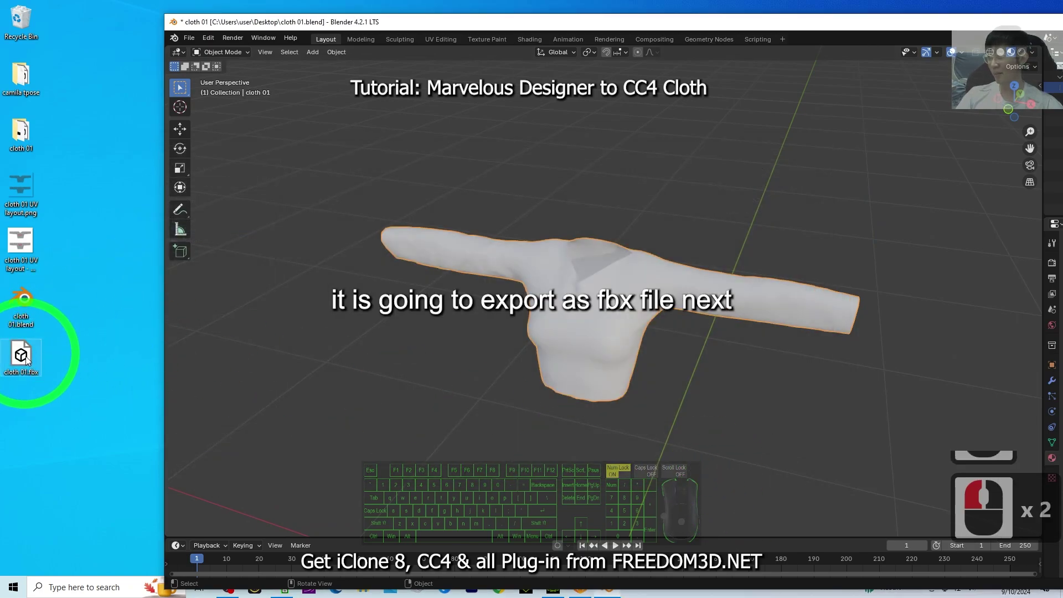
left_click(23, 357)
Step: Put Blender away and switch to Character Creator 4 with the full T-posed avatar in view
double_click(839, 28)
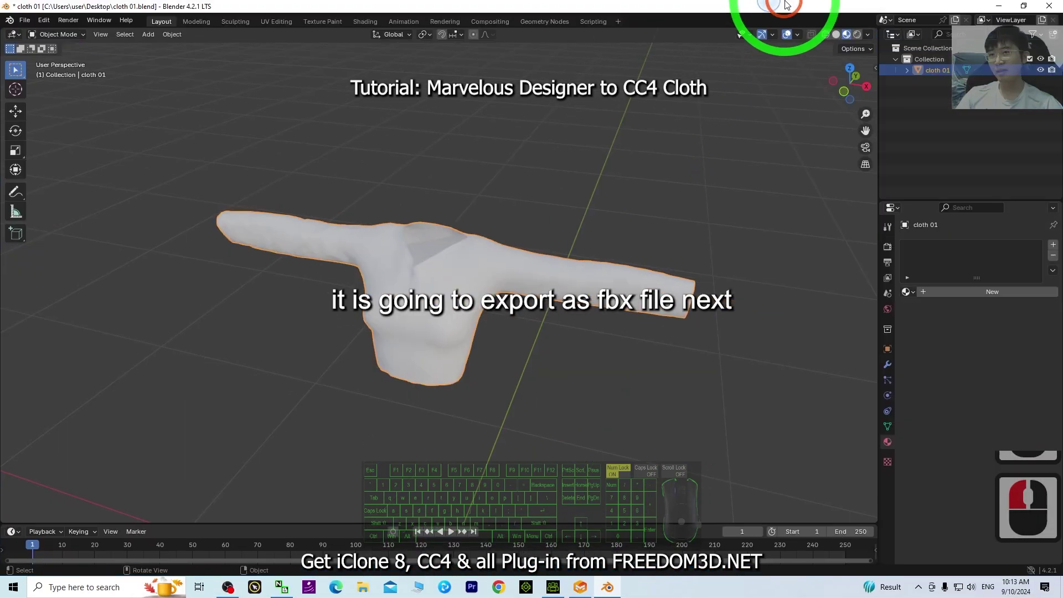
left_click(996, 5)
left_click(449, 329)
left_click(553, 588)
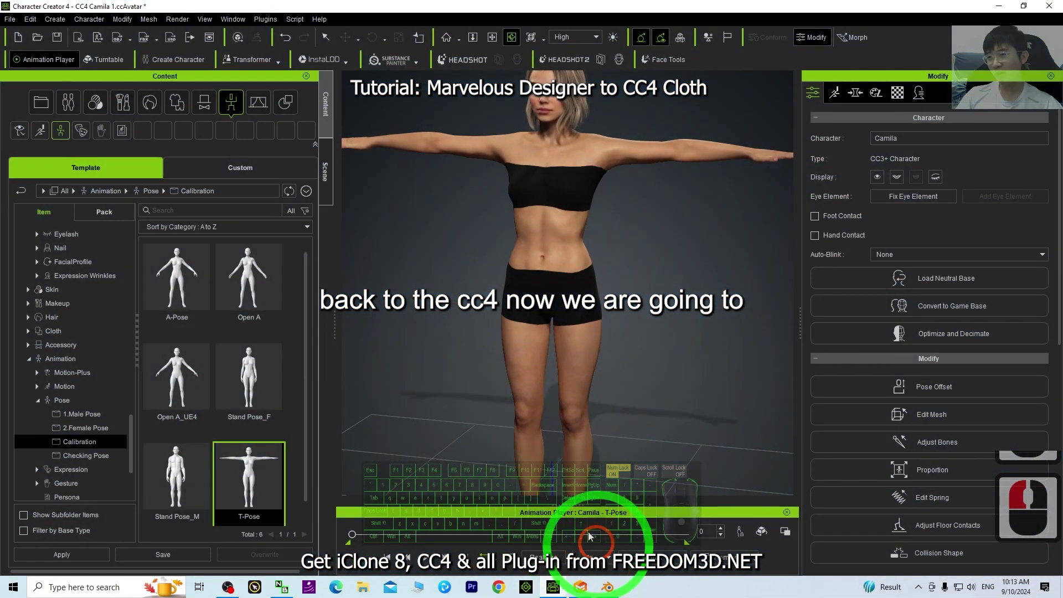
left_click(455, 213)
scroll(587, 324, "down", 11)
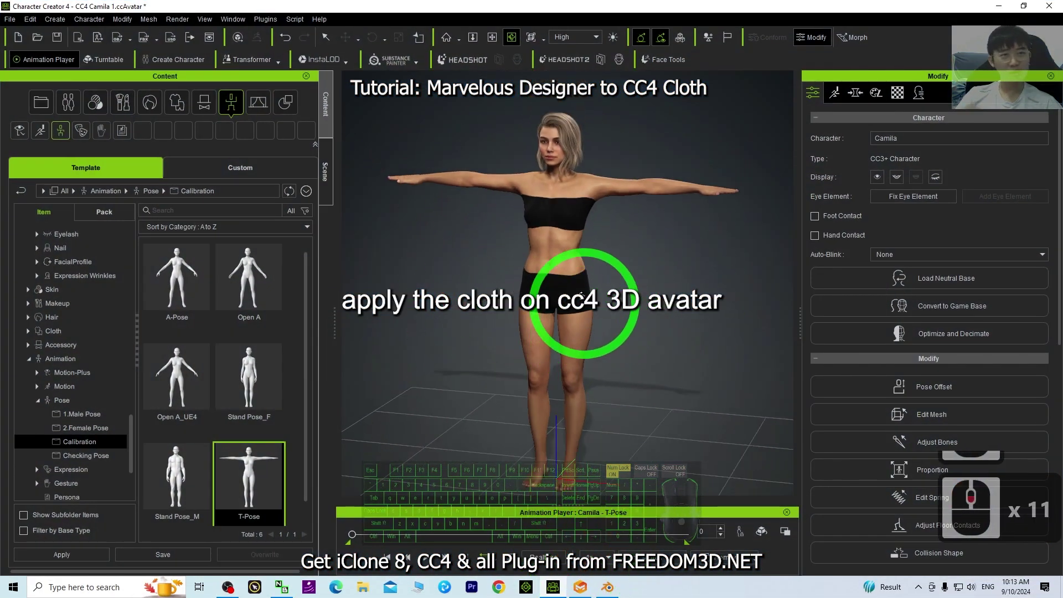
Step: Import cloth 01.fbx from the Desktop as an accessory for the avatar
double_click(348, 5)
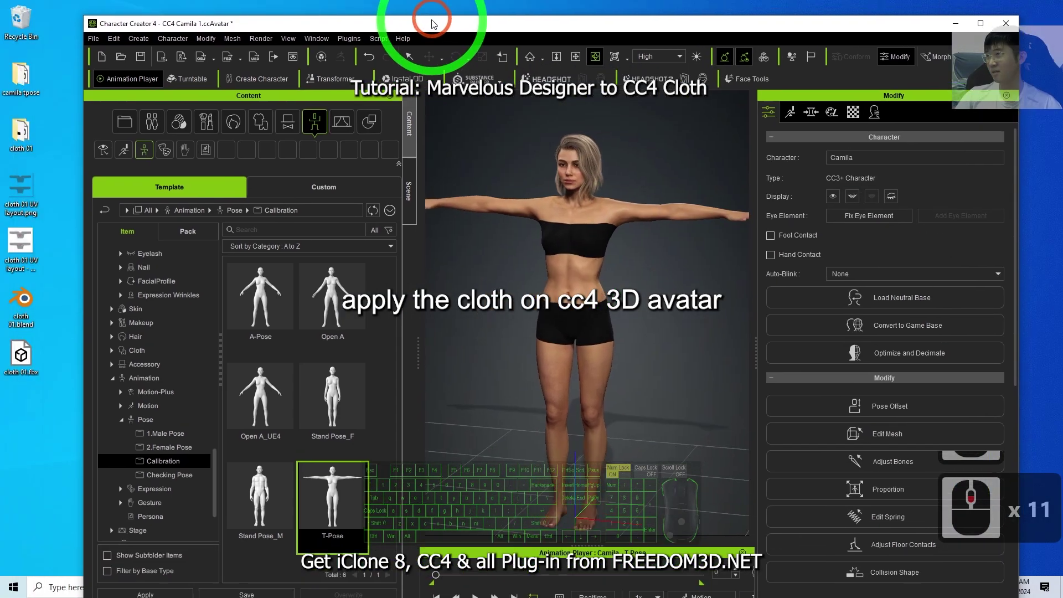
left_click(140, 40)
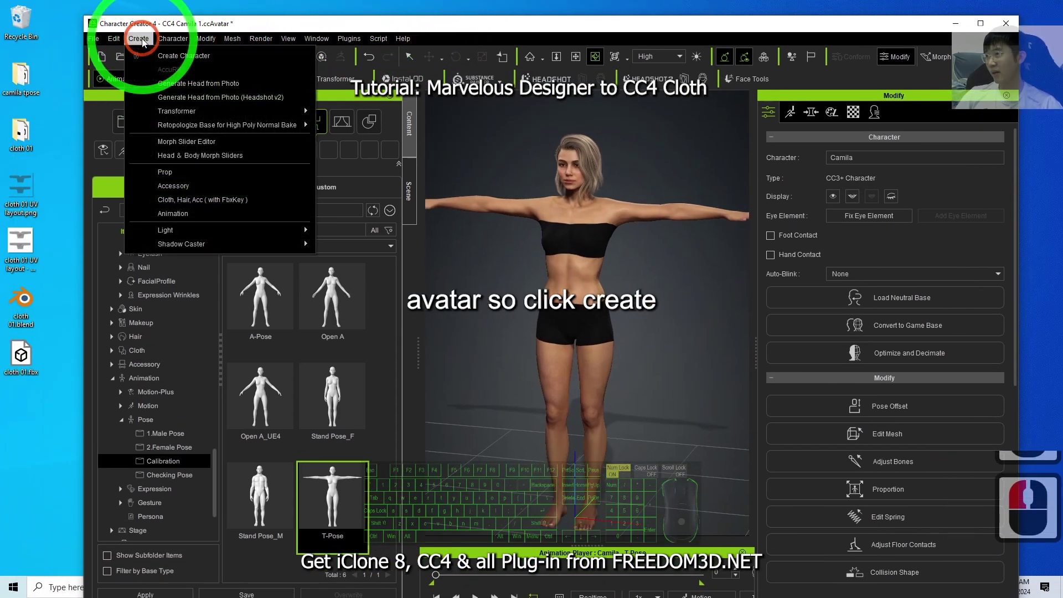
left_click(173, 186)
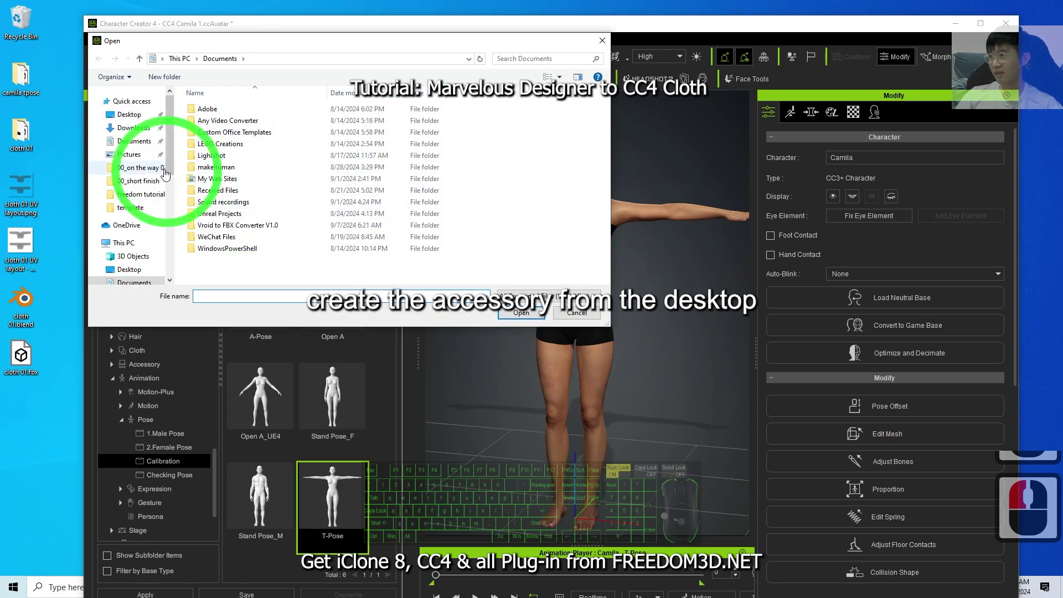
left_click(140, 120)
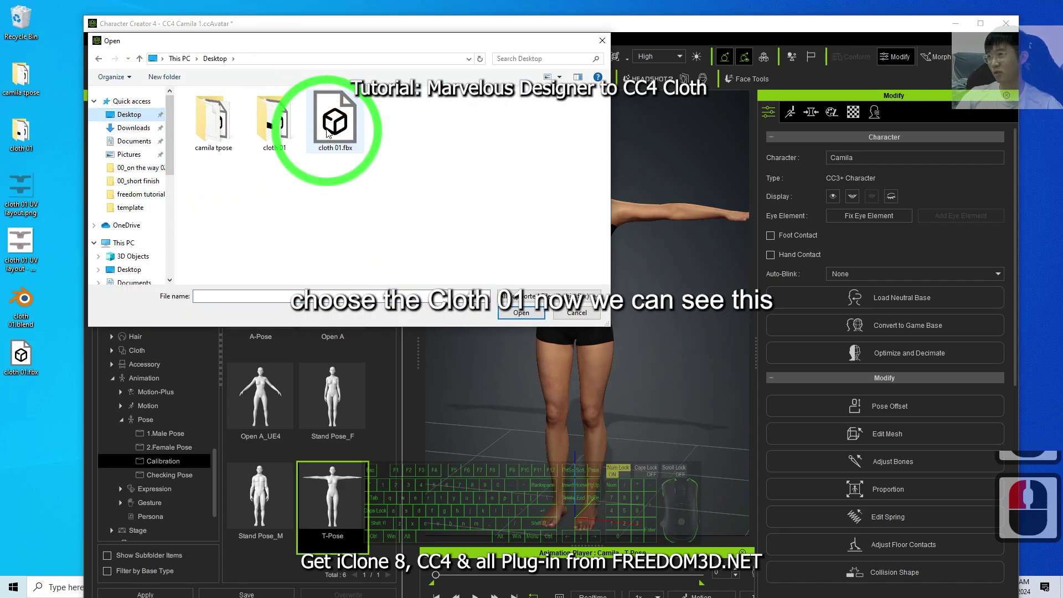
double_click(331, 137)
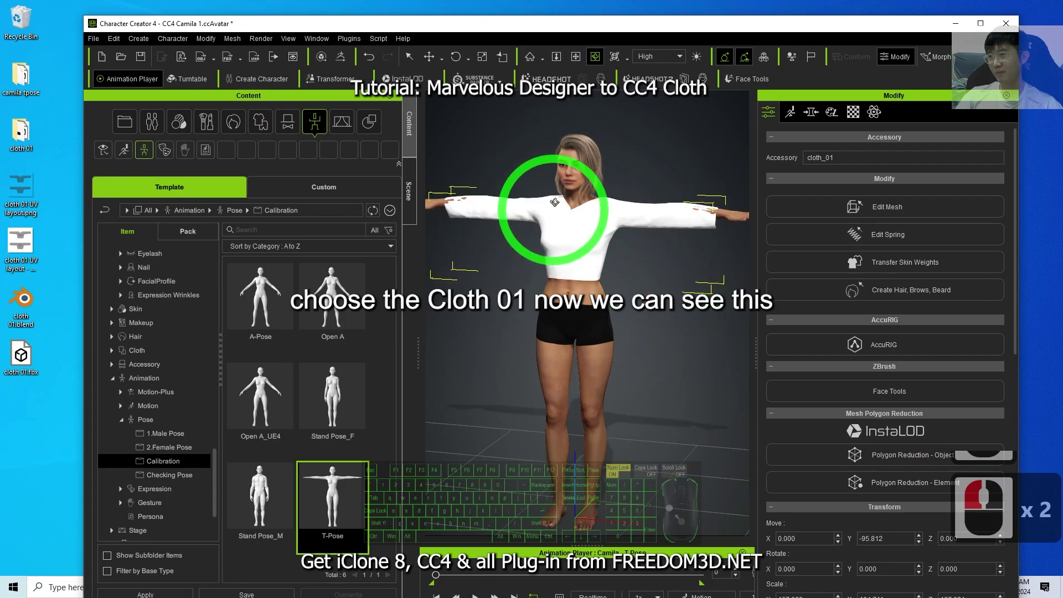
Step: Examine how the imported white shirt fits the avatar's torso and arms in an enlarged view
double_click(681, 23)
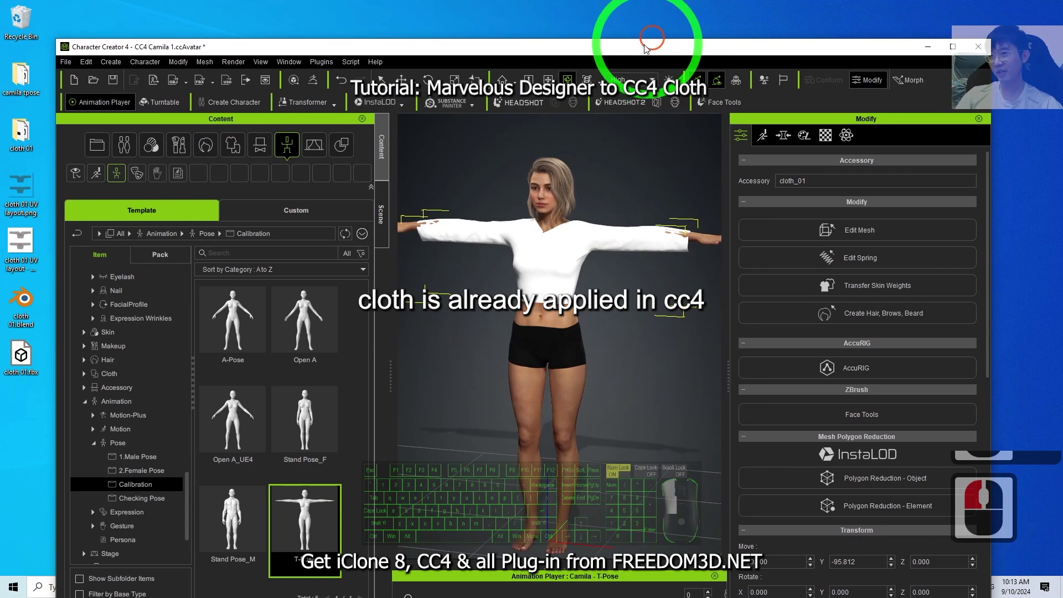
scroll(638, 227, "up", 7)
scroll(638, 227, "up", 16)
key("x")
left_click_drag(653, 311, 647, 392)
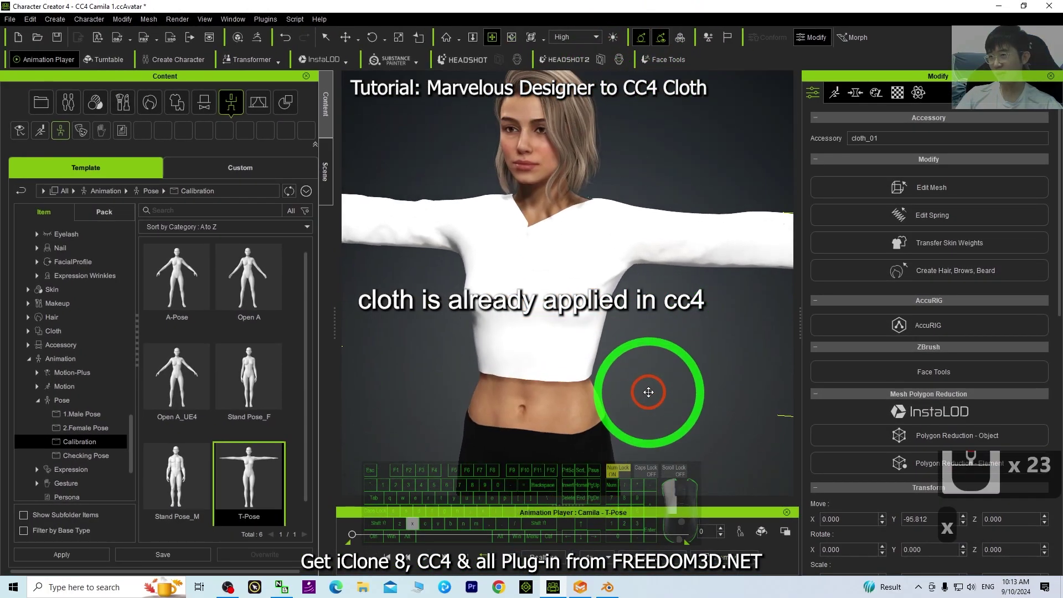
key("c")
left_click_drag(699, 344, 605, 284)
Step: Make the shirt's material 2-sided so the inside of the sleeves also renders
left_click(898, 92)
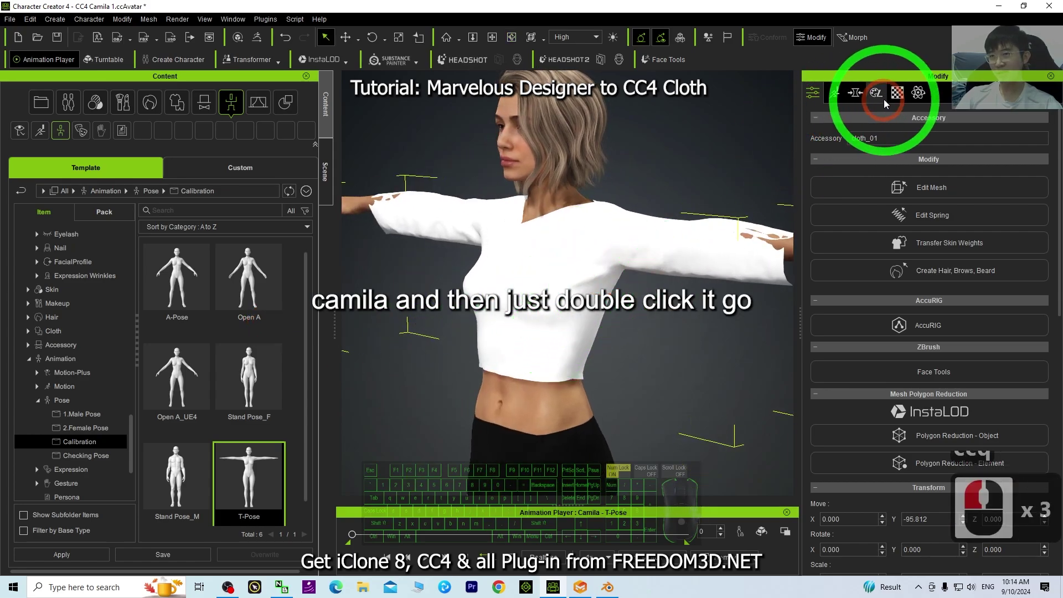
scroll(945, 261, "down", 17)
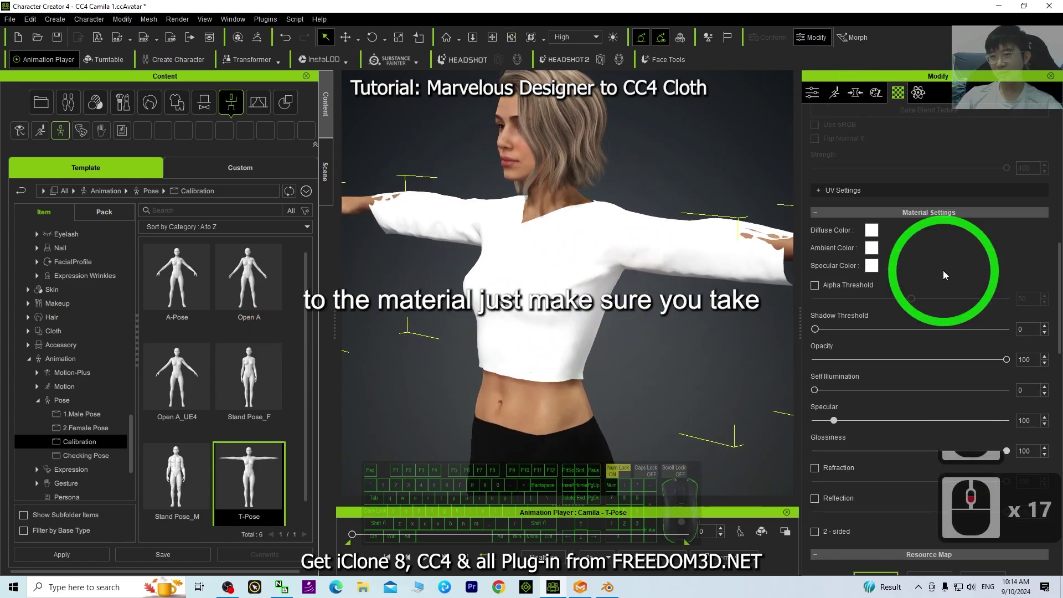
left_click(815, 534)
key("c")
left_click_drag(720, 396, 671, 394)
key("x")
left_click_drag(751, 376, 657, 368)
left_click(816, 533)
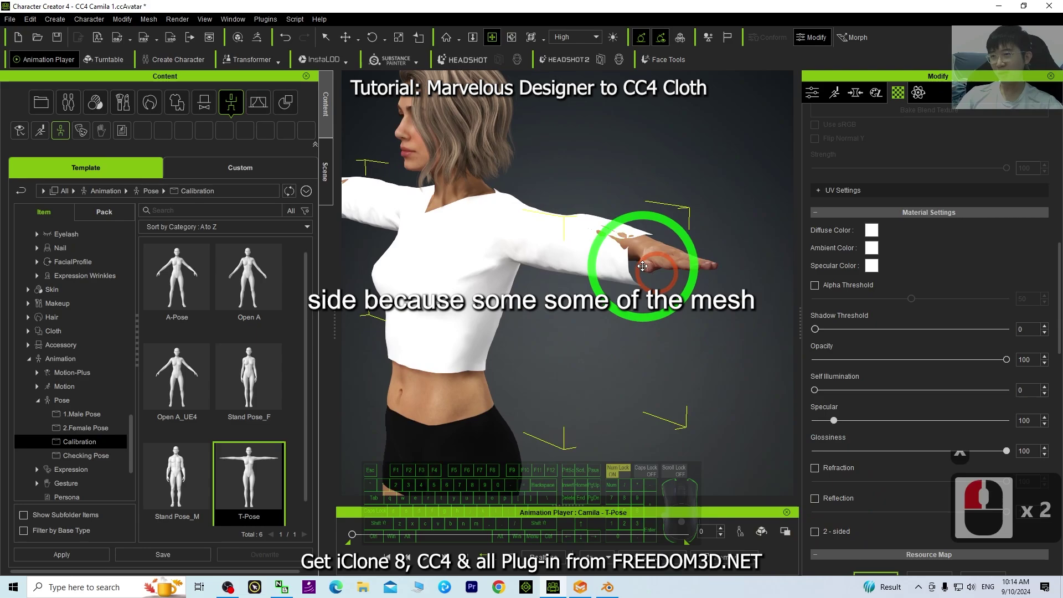
key("c")
left_click_drag(643, 266, 629, 225)
left_click(815, 532)
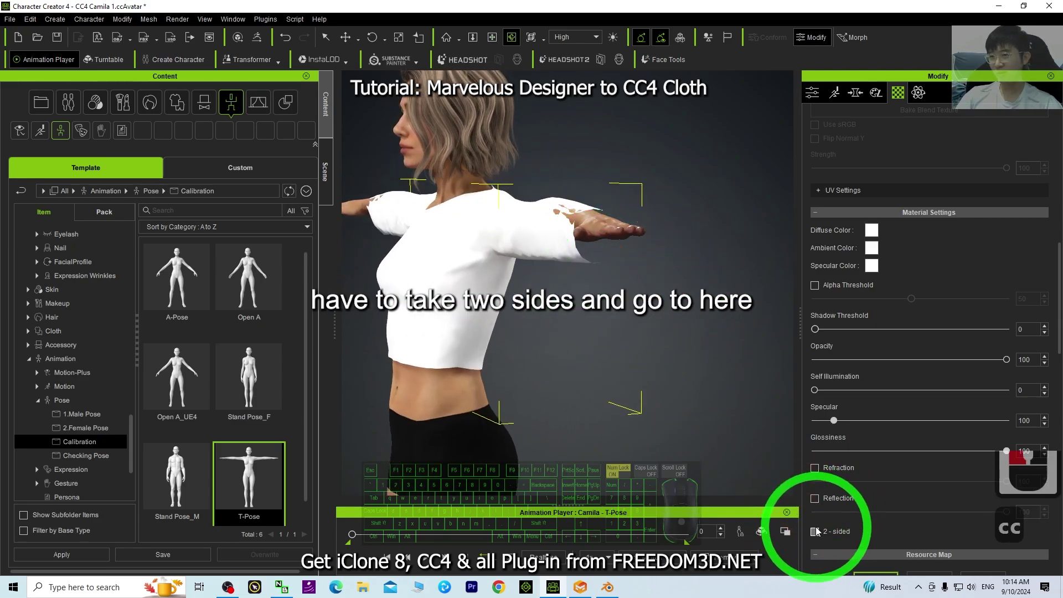
Step: Set the shirt accessory's pivot to its centre point
left_click_drag(606, 382, 685, 407)
key("c")
key("x")
left_click_drag(609, 387, 715, 394)
left_click(812, 92)
scroll(934, 304, "down", 14)
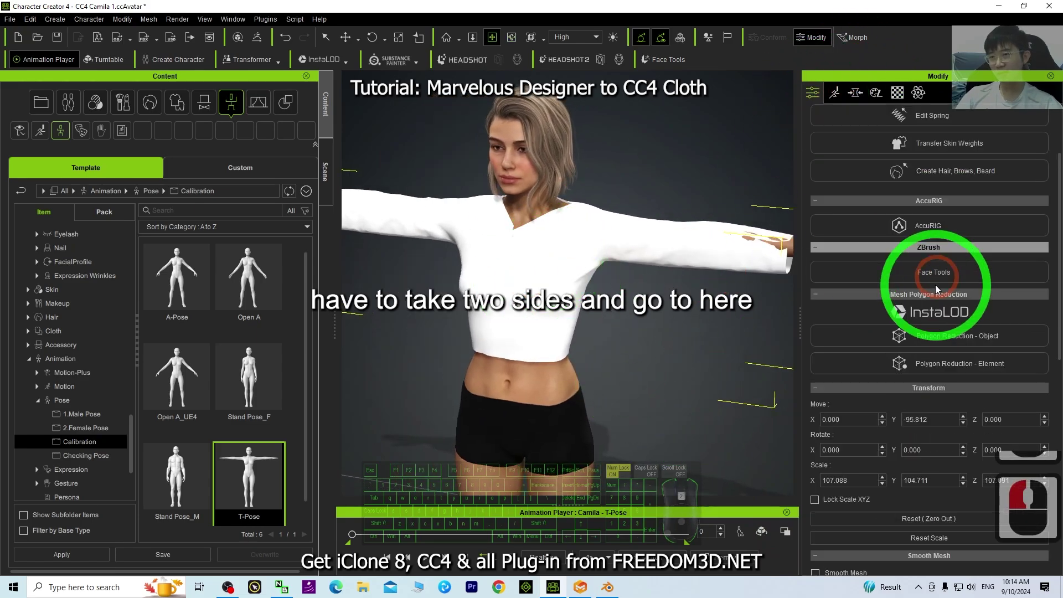
scroll(934, 304, "down", 6)
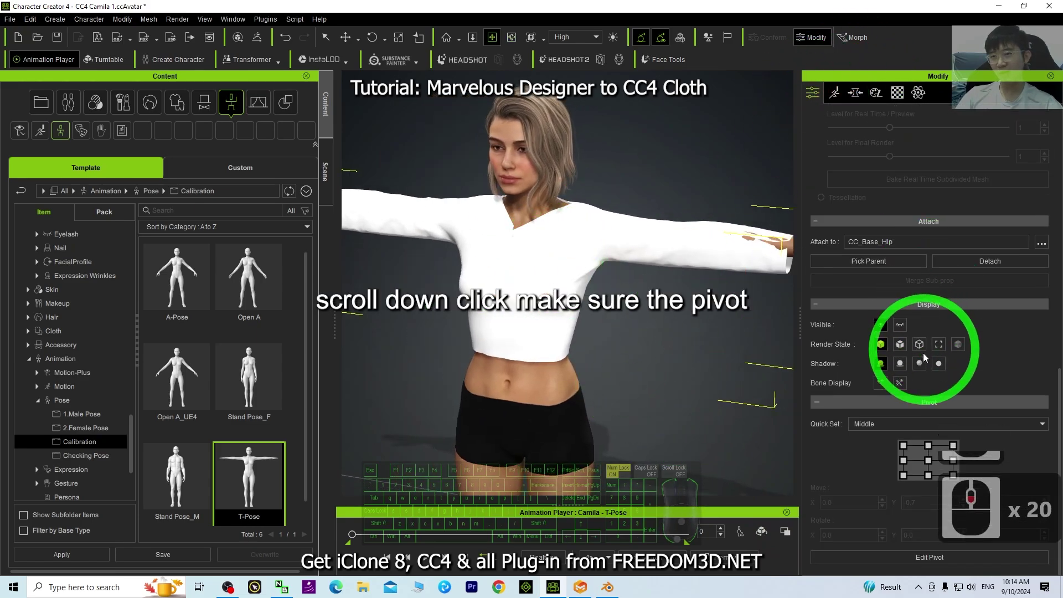
left_click(930, 463)
Step: Shift the shirt along its front-to-back axis so that it covers the arms
key("c")
left_click_drag(644, 364, 507, 319)
scroll(534, 278, "up", 2)
key("w")
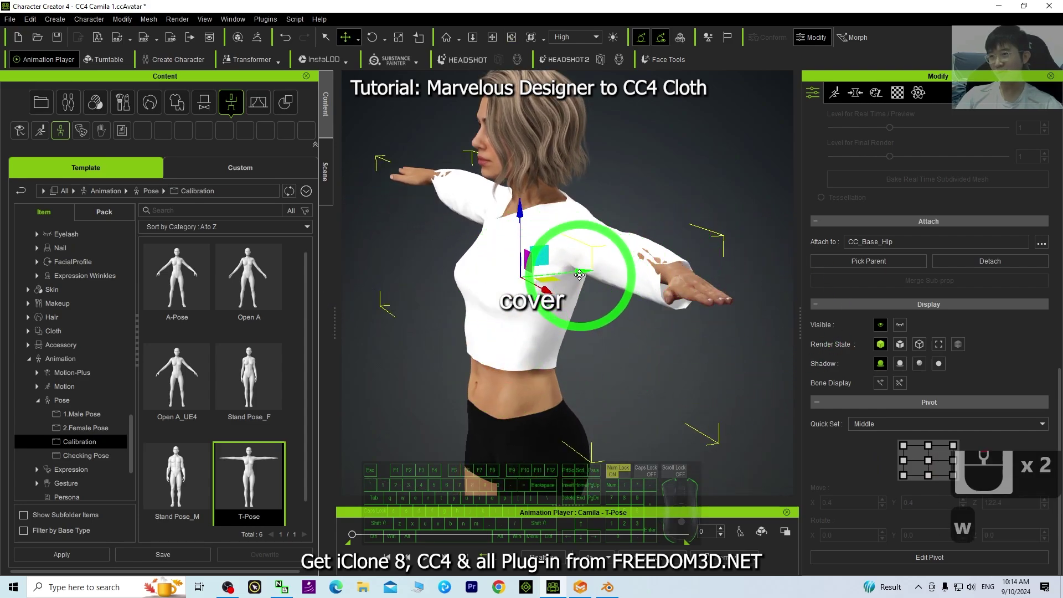
key("c")
left_click_drag(499, 304, 575, 298)
key("w")
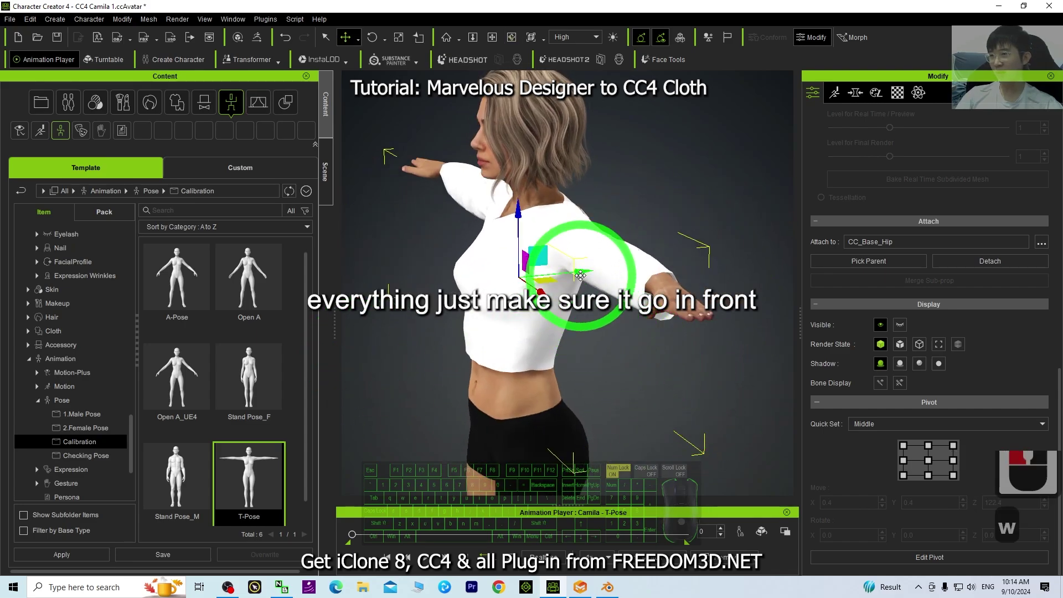
Step: Raise the shirt slightly and readjust it front to back to keep the body mesh from penetrating
key("c")
left_click_drag(659, 380, 565, 308)
key("w")
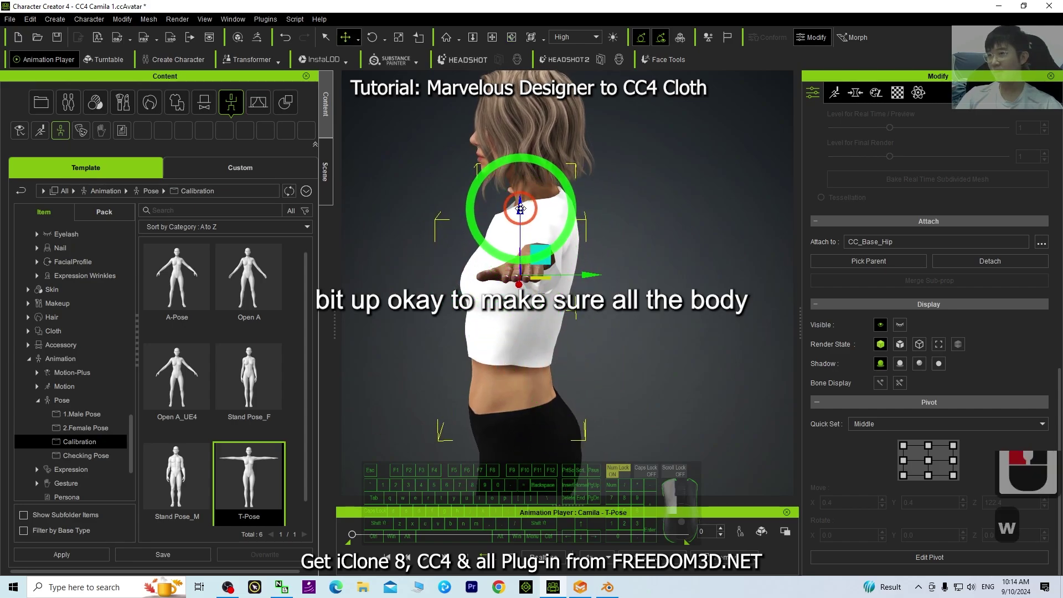
key("c")
left_click_drag(521, 210, 642, 267)
key("w")
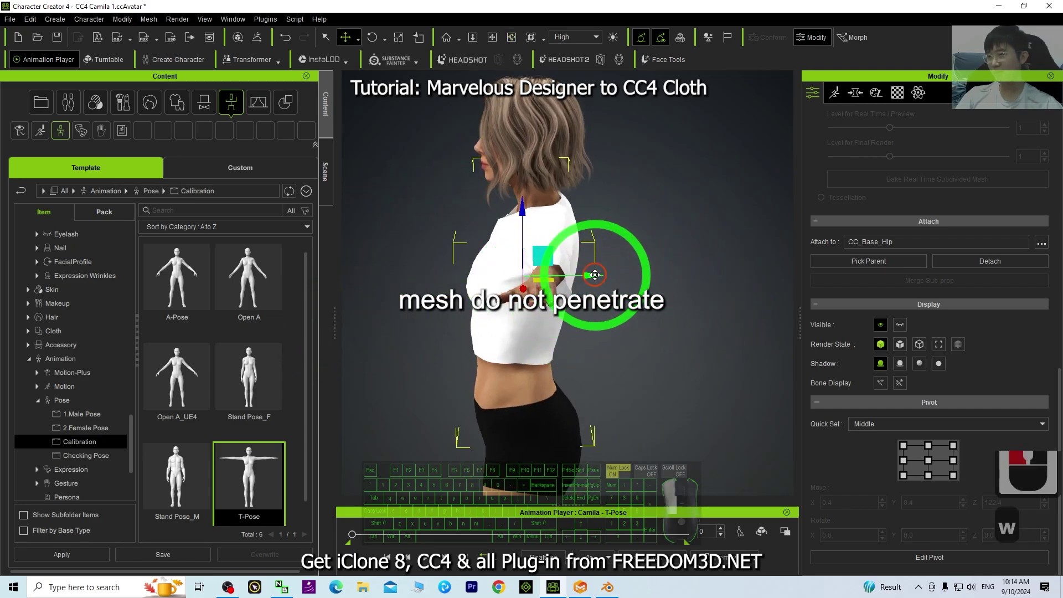
Step: Fine-tune the shirt's front-to-back position so the forearms stay inside the sleeve cuffs
key("c")
left_click_drag(404, 333, 664, 349)
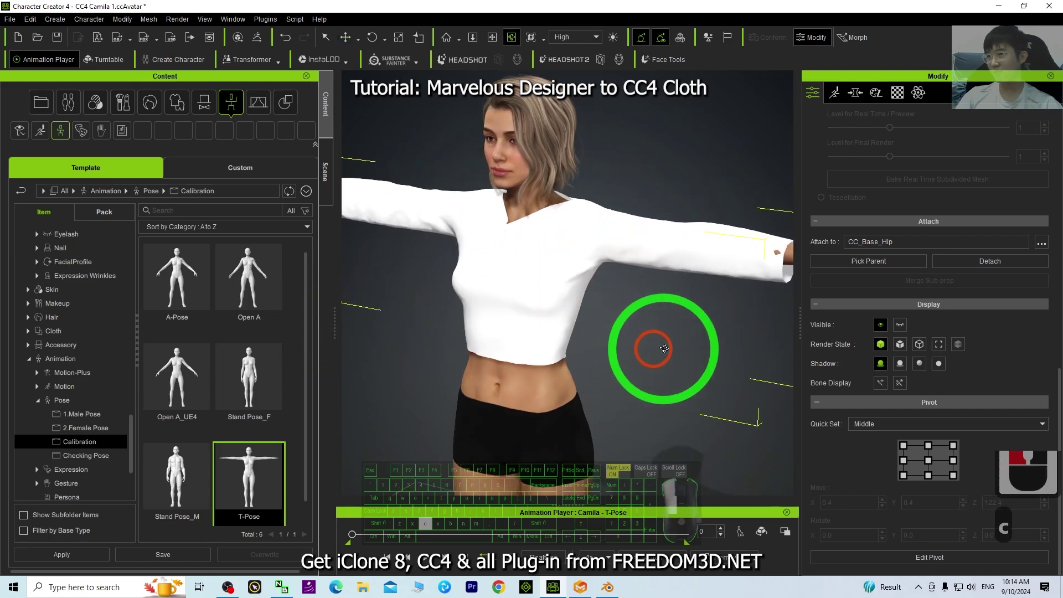
key("c")
left_click_drag(784, 301, 617, 367)
key("w")
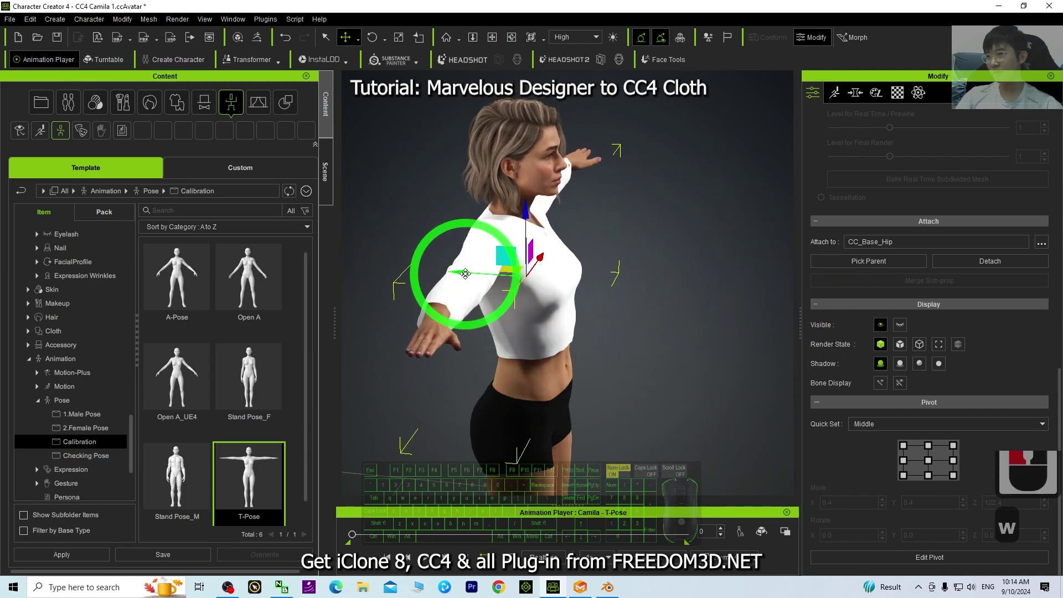
key("c")
left_click_drag(750, 287, 494, 263)
scroll(745, 250, "up", 10)
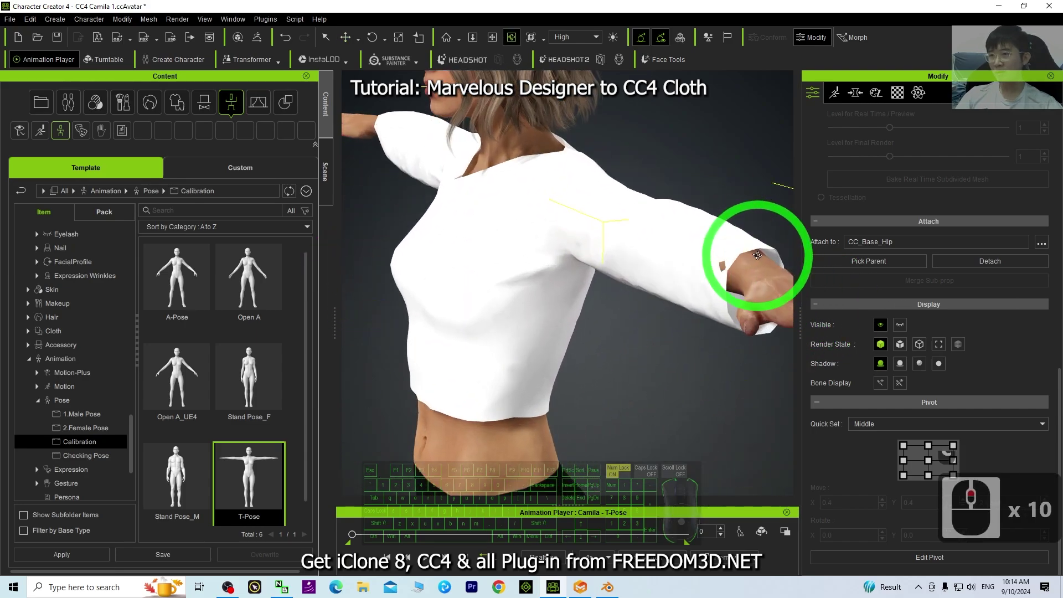
key("w")
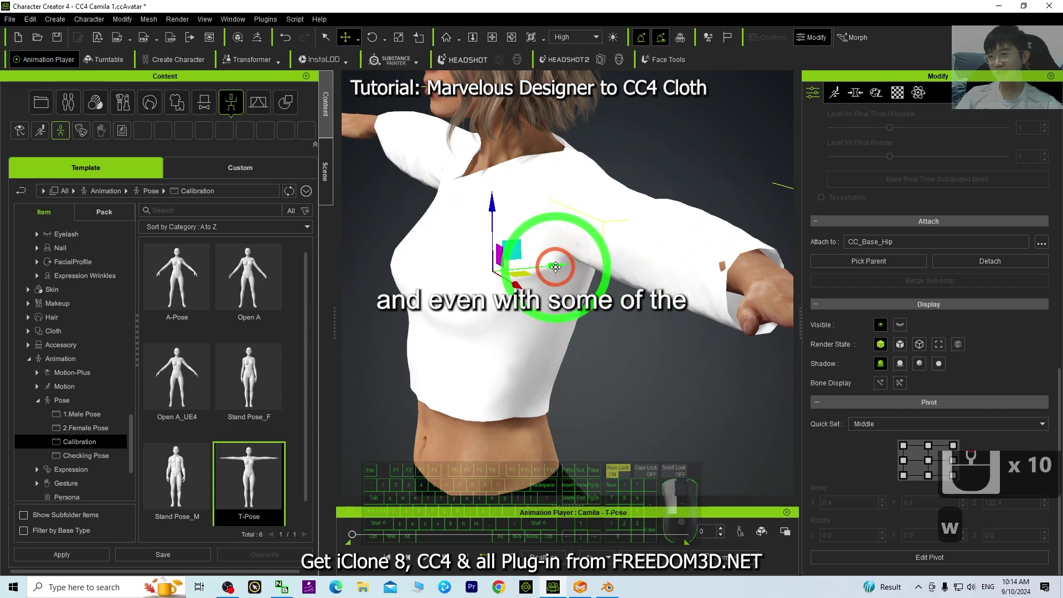
key("c")
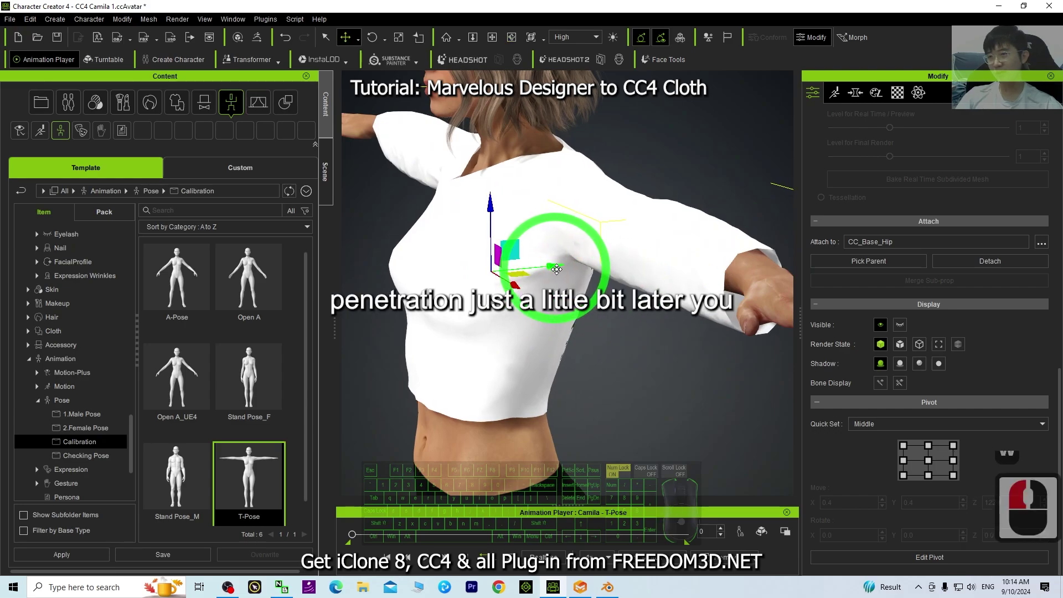
left_click_drag(555, 267, 635, 331)
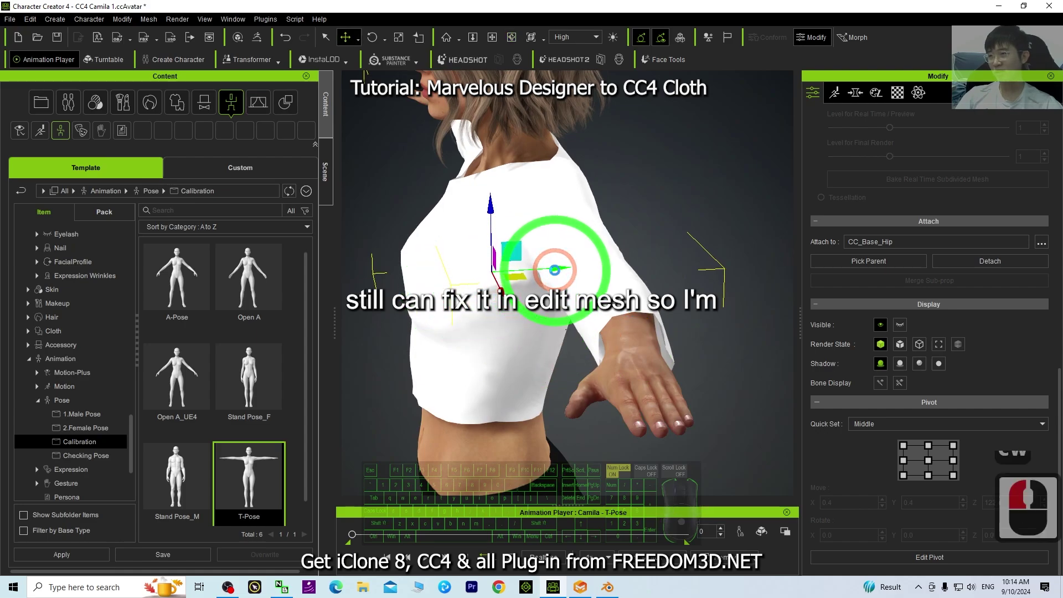
Step: Check the shirt from the back, side and front for remaining body penetration
key("c")
left_click_drag(555, 270, 435, 293)
key("w")
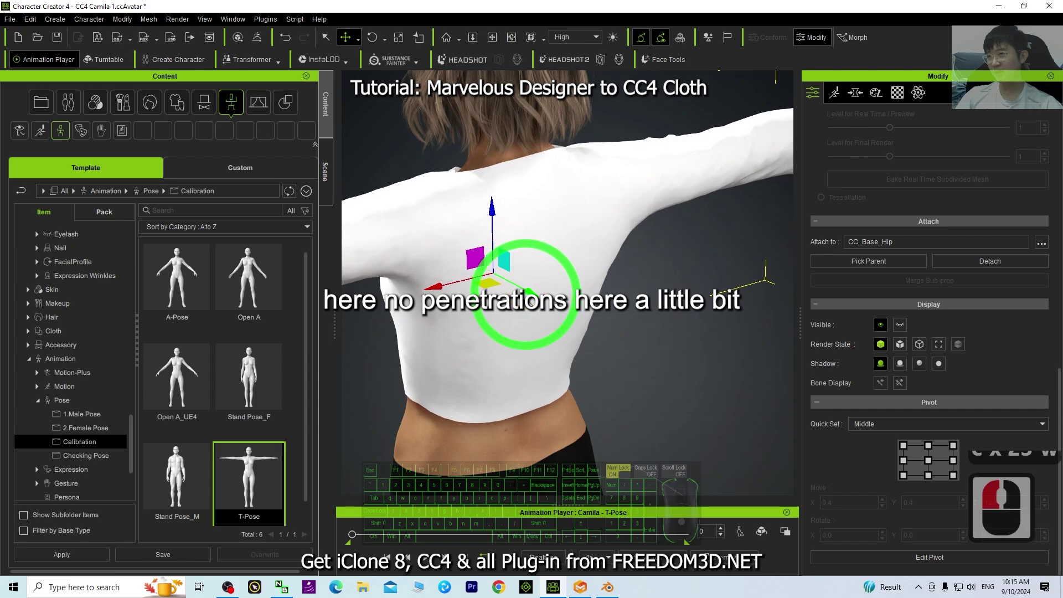
key("c")
left_click_drag(526, 297, 609, 339)
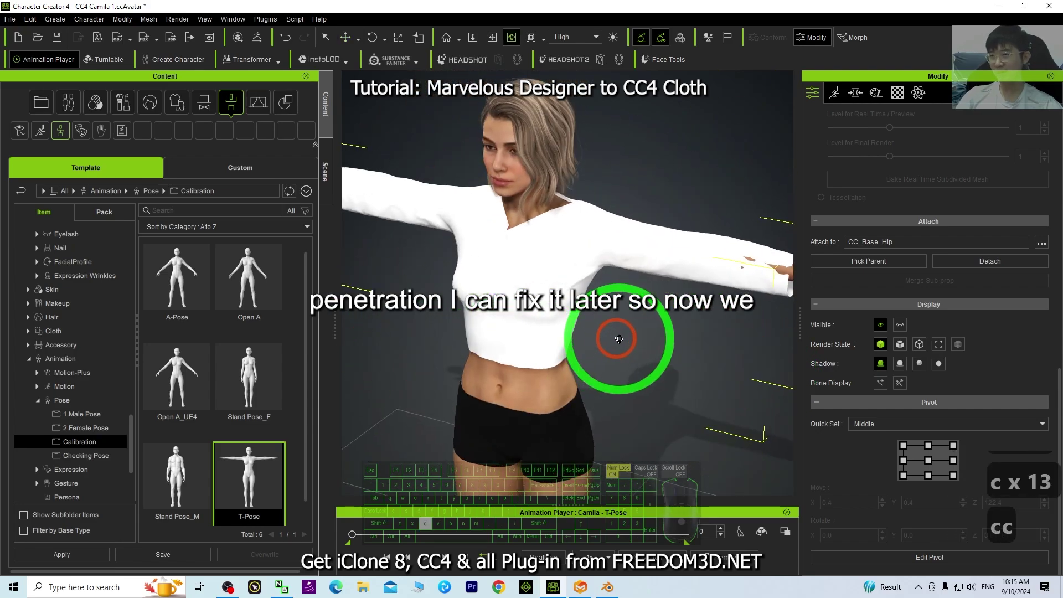
key("q")
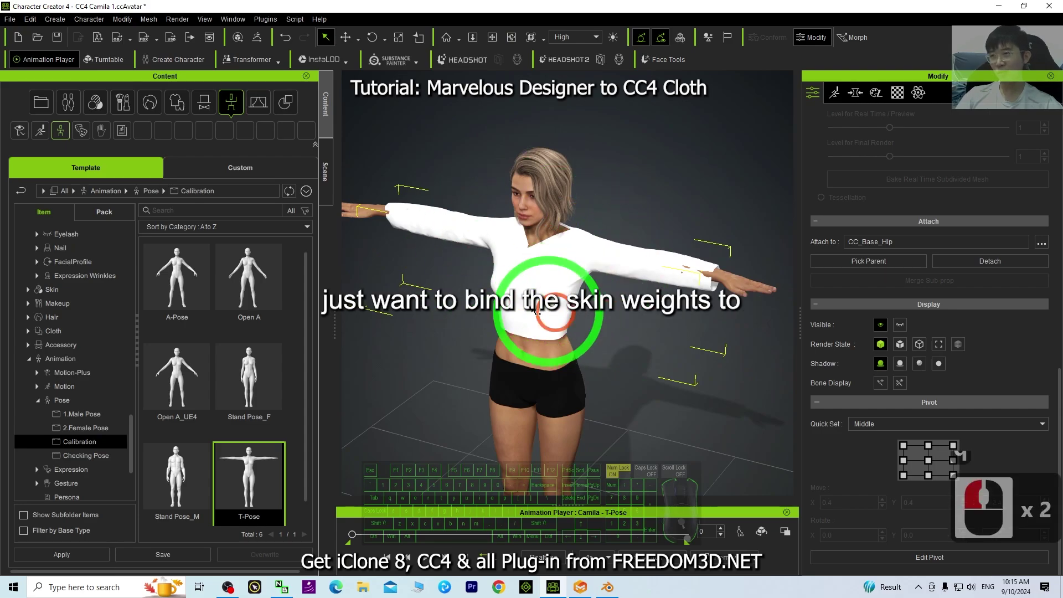
key("c")
left_click_drag(560, 325, 681, 349)
scroll(681, 349, "up", 10)
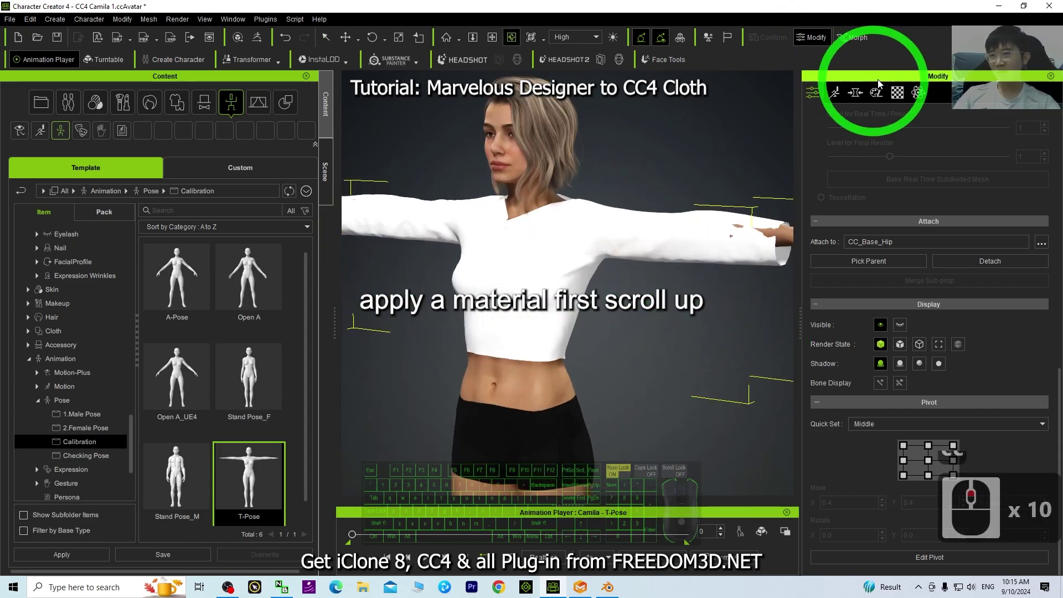
Step: Apply the desktop image cloth 01 UV layout - Copy.png as the shirt material's diffuse map
left_click(898, 93)
left_click(898, 261)
scroll(910, 296, "up", 17)
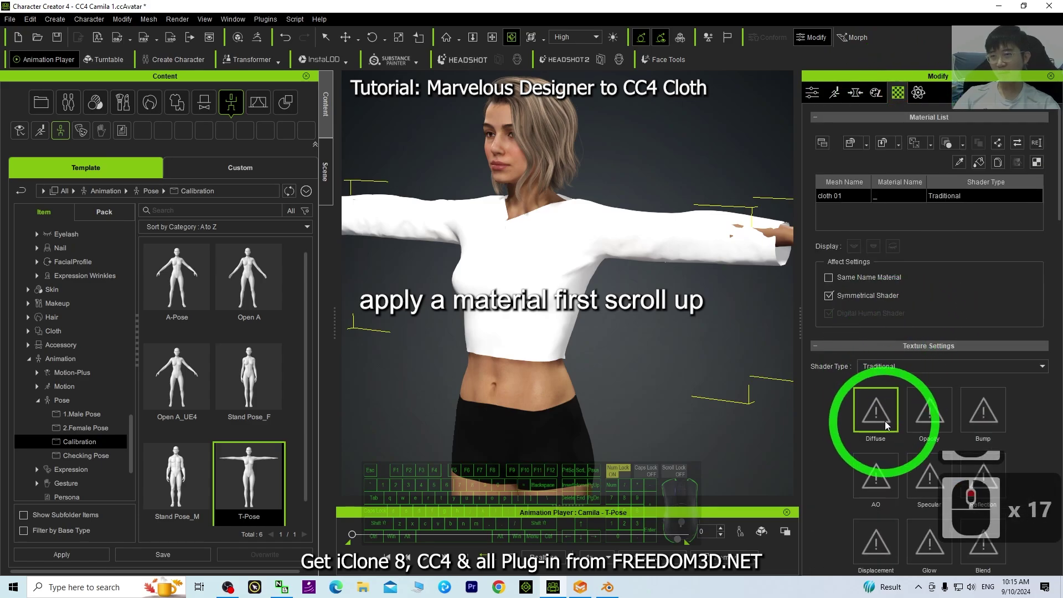
left_click_drag(674, 6, 659, 29)
left_click(859, 424)
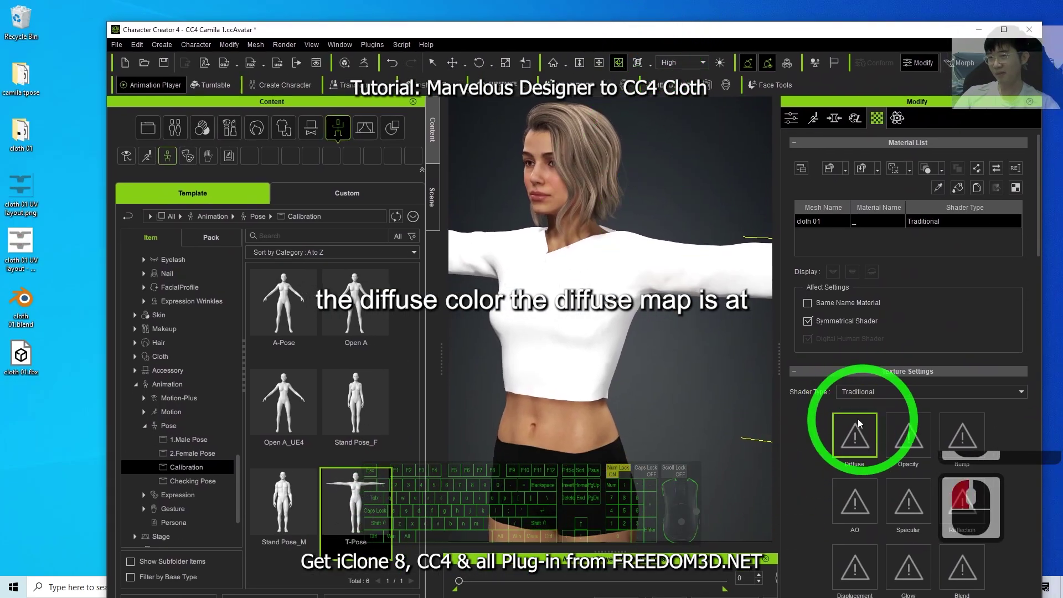
left_click(40, 287)
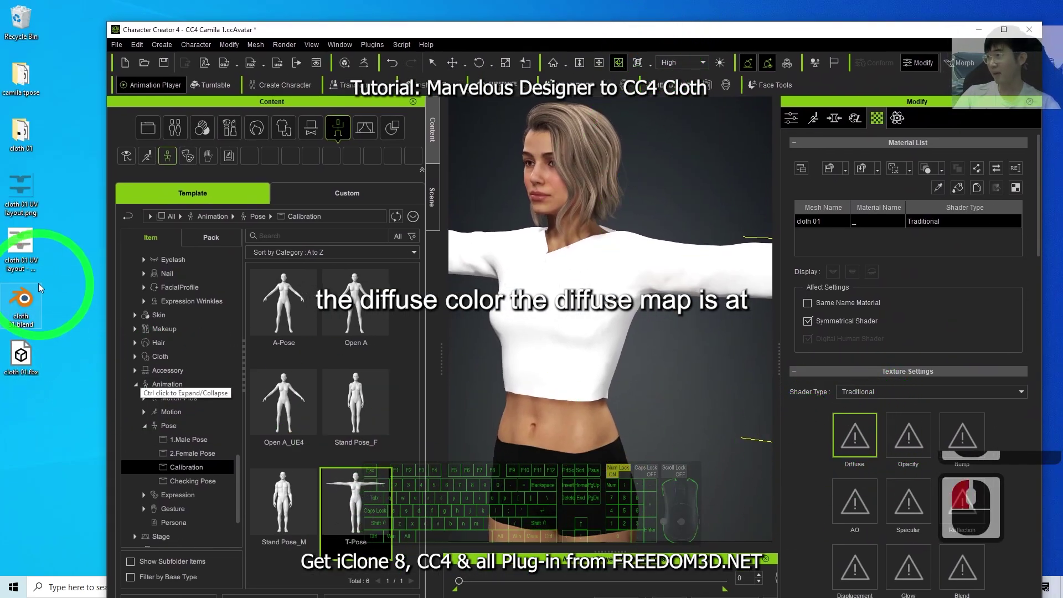
left_click(19, 243)
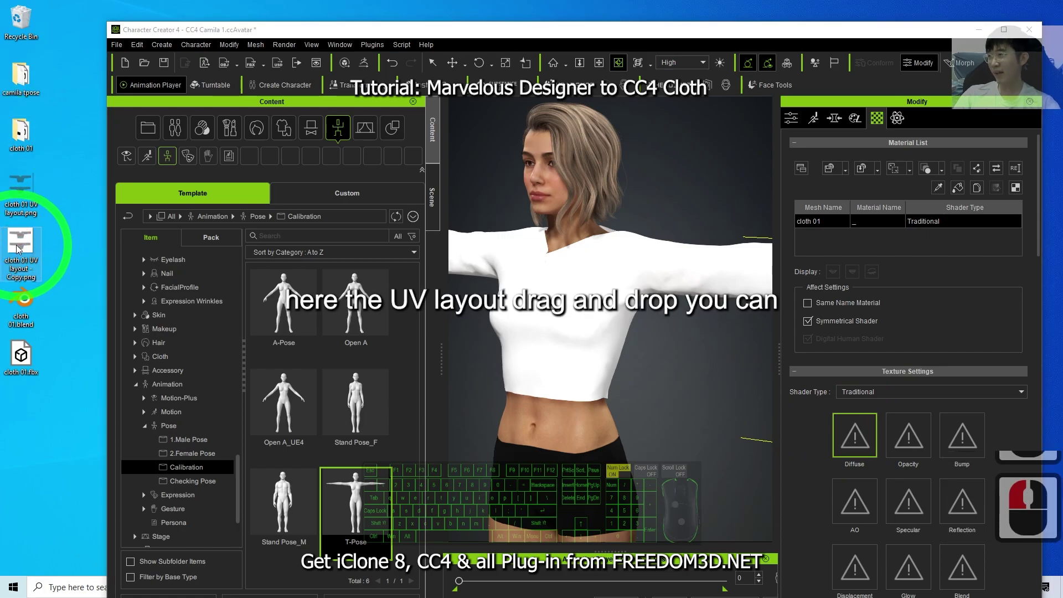
left_click_drag(18, 249, 851, 431)
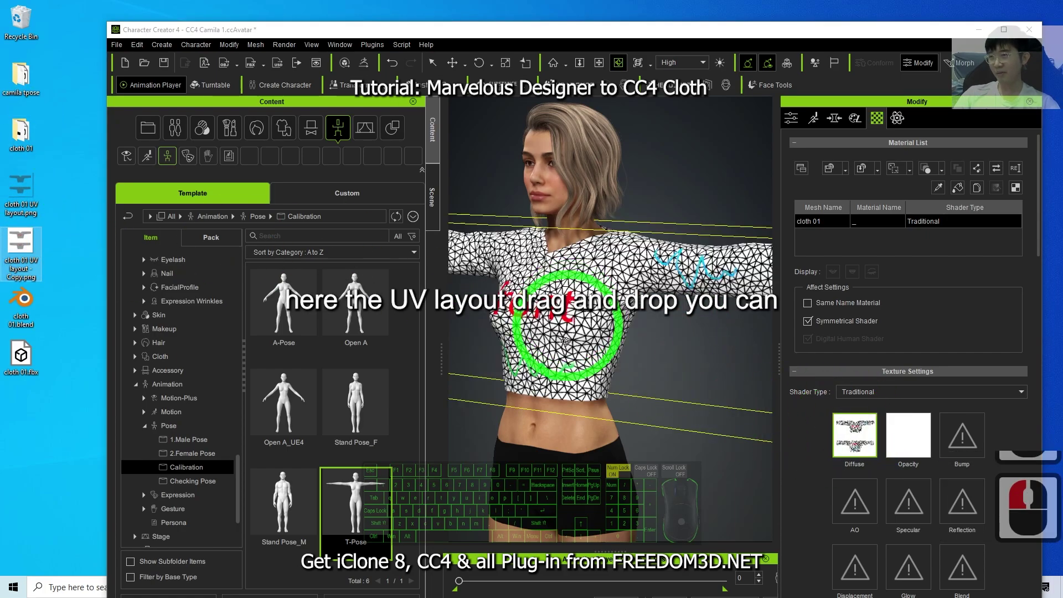
Step: Inspect the placement of the applied UV layout texture on the shirt's front and sleeves
scroll(536, 386, "down", 7)
key("c")
left_click_drag(515, 355, 787, 375)
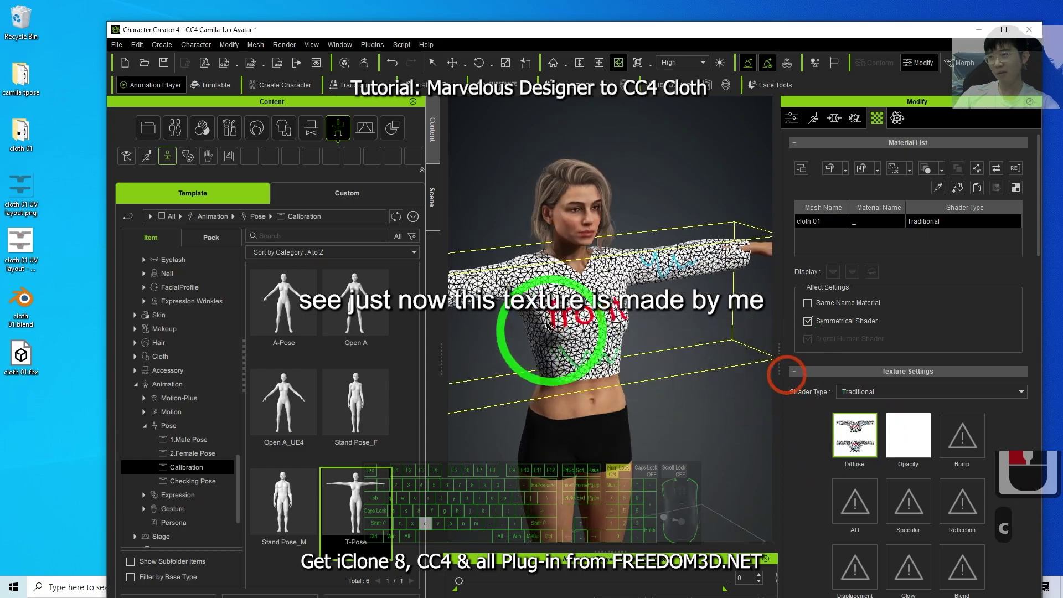
left_click_drag(549, 325, 629, 372)
scroll(715, 308, "up", 3)
scroll(715, 310, "down", 7)
scroll(717, 302, "up", 4)
key("x")
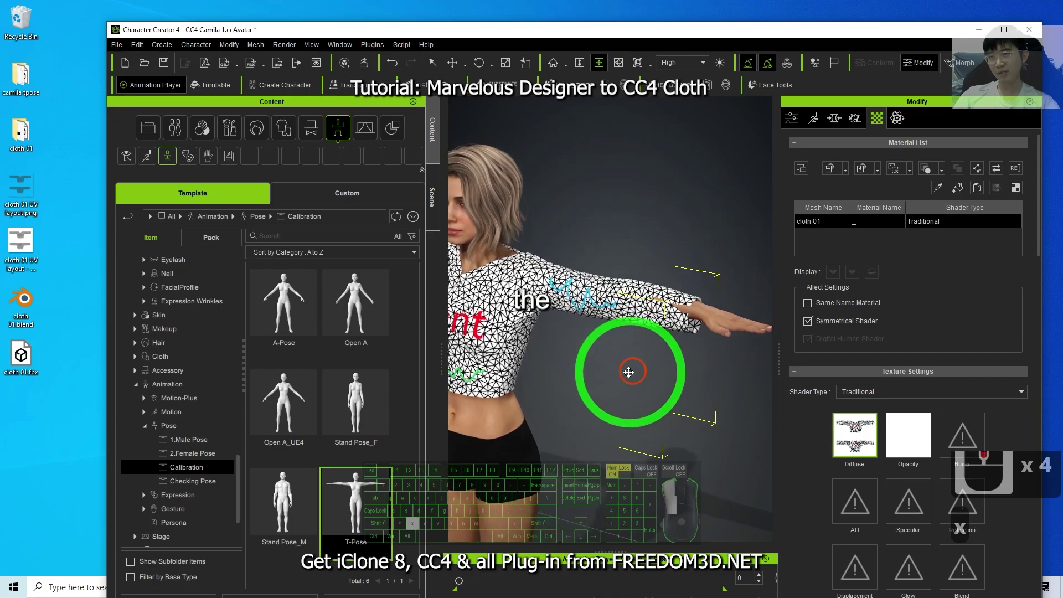
Step: Open the shirt's mesh for sculpting and pull the left sleeve outward where the forearm pokes through near the cuff
left_click(792, 118)
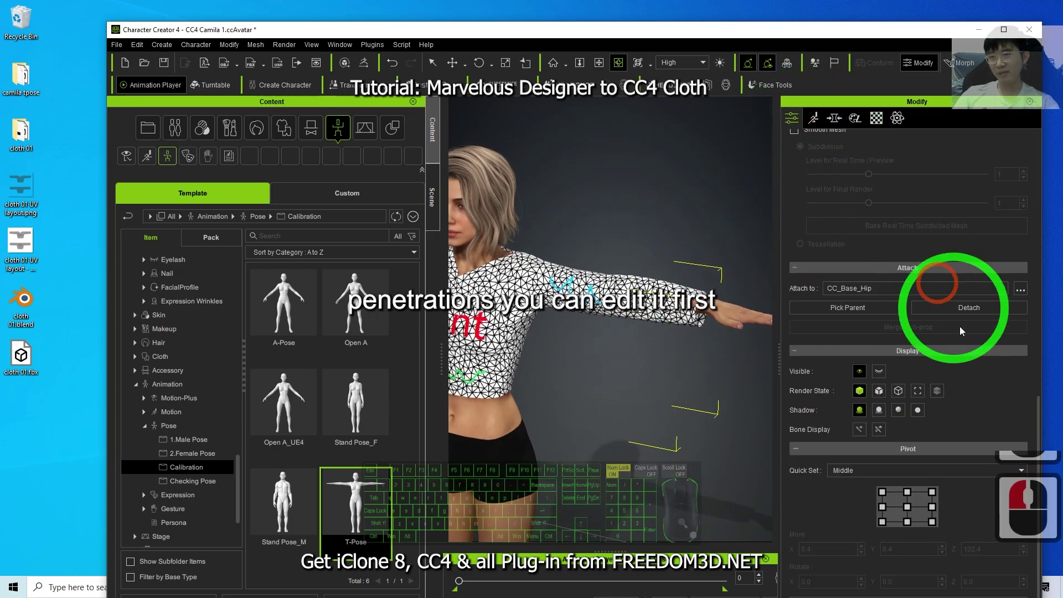
scroll(960, 331, "up", 19)
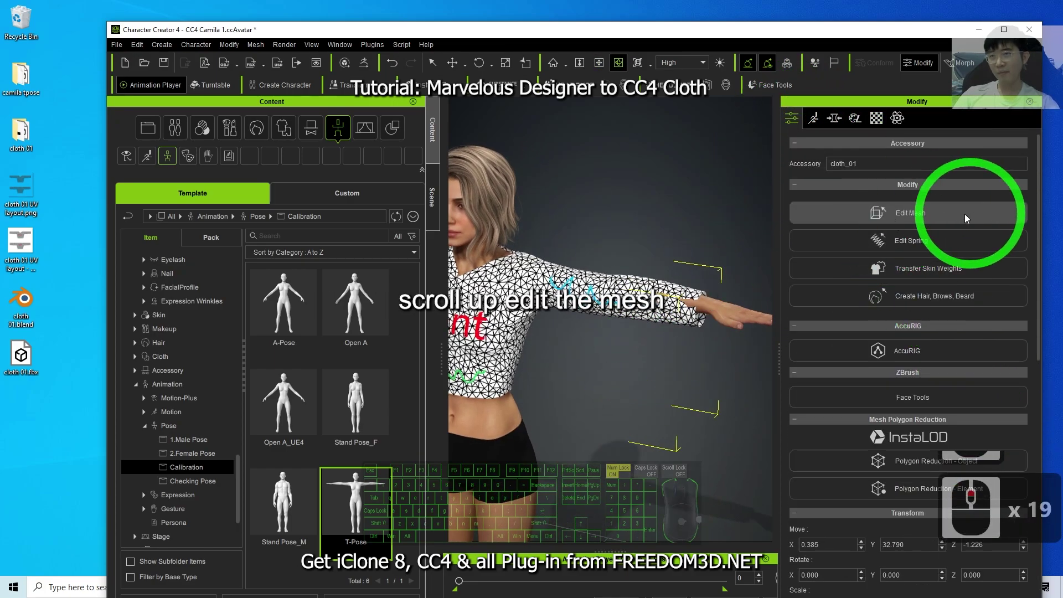
left_click(967, 217)
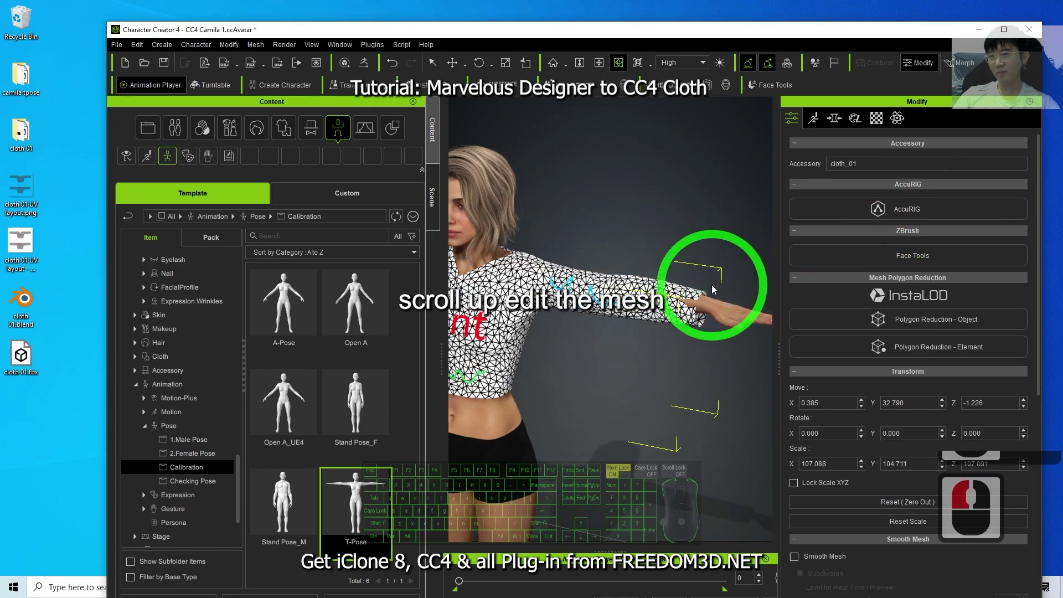
scroll(721, 285, "up", 14)
left_click_drag(722, 287, 599, 322)
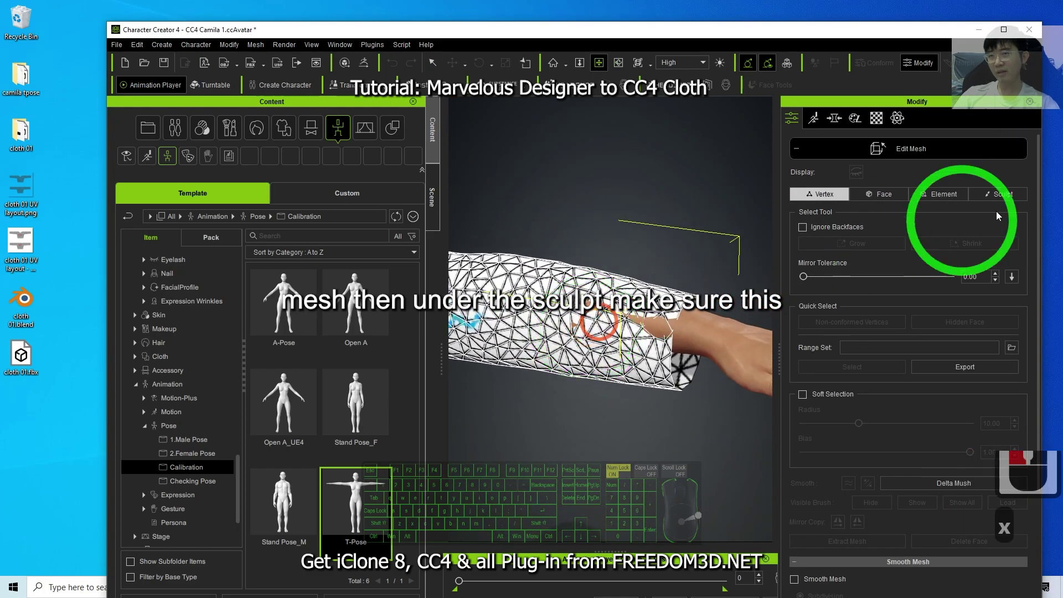
left_click(1005, 194)
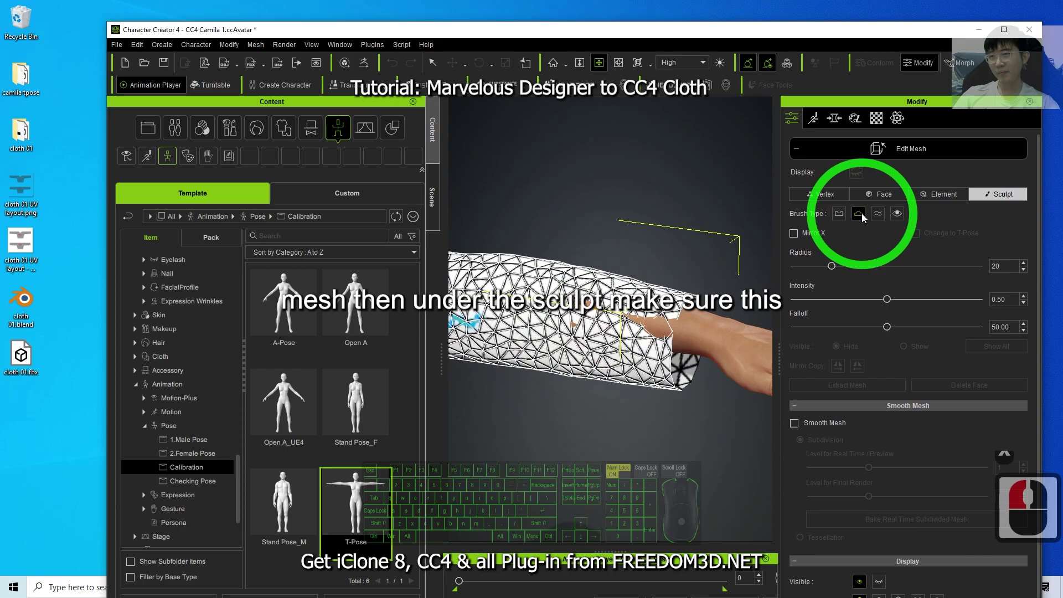
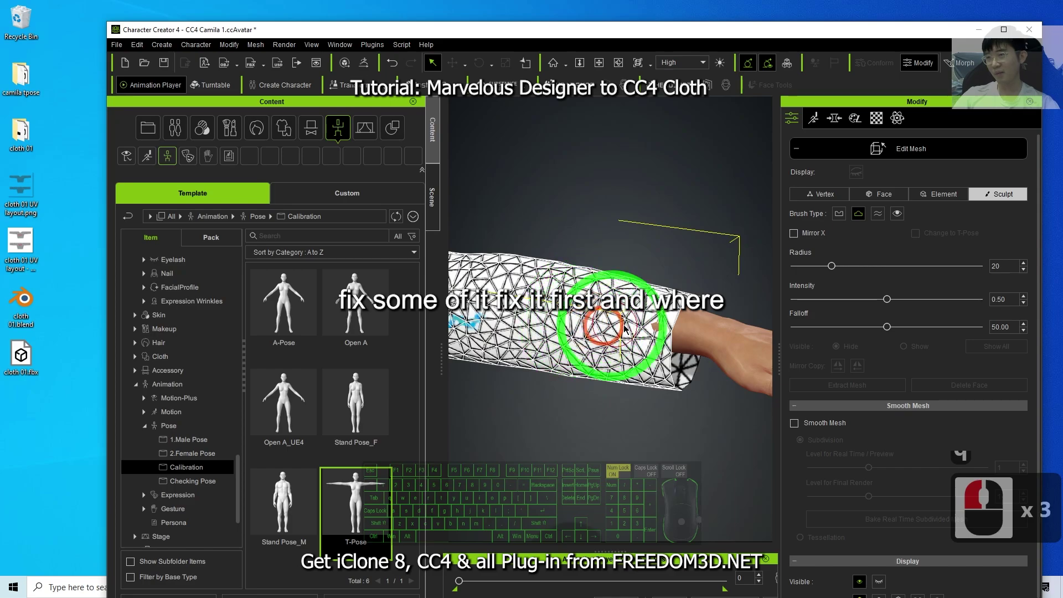
Step: Sculpt the right sleeve outward near the cuff to cover the exposed forearm
scroll(645, 416, "down", 17)
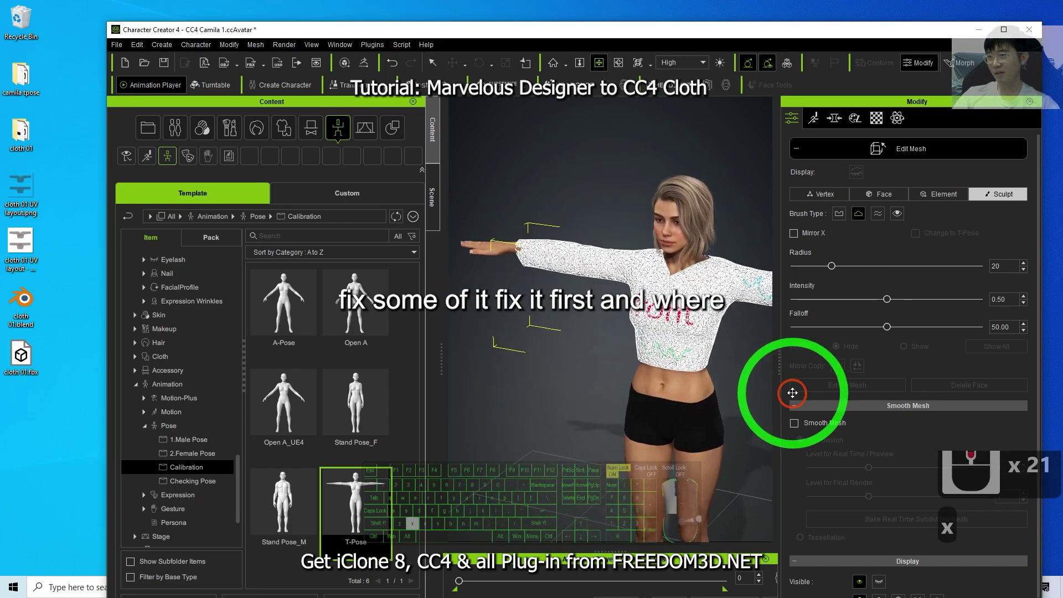
scroll(559, 354, "up", 18)
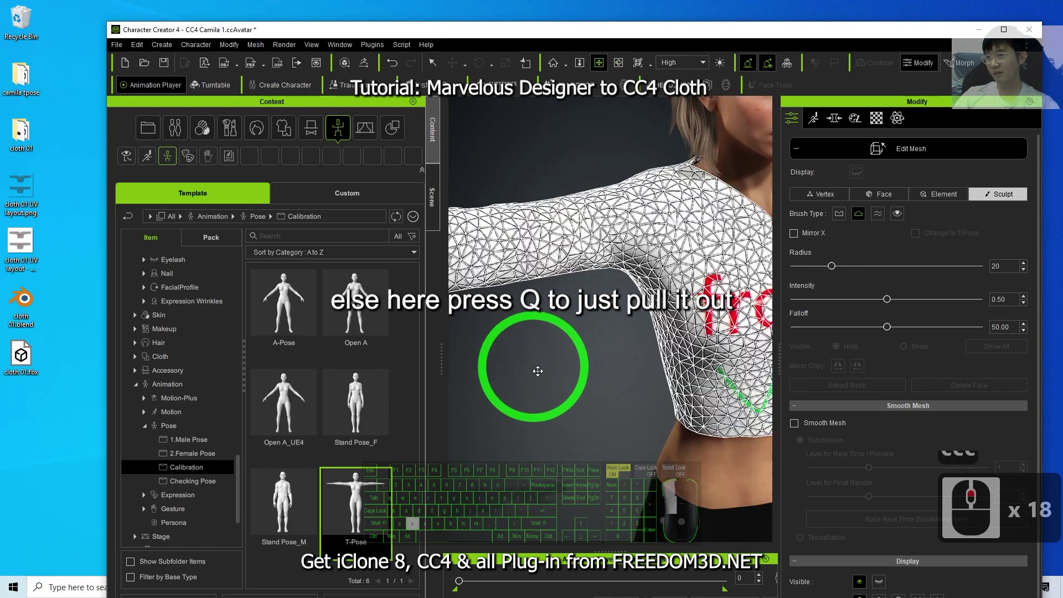
key("x")
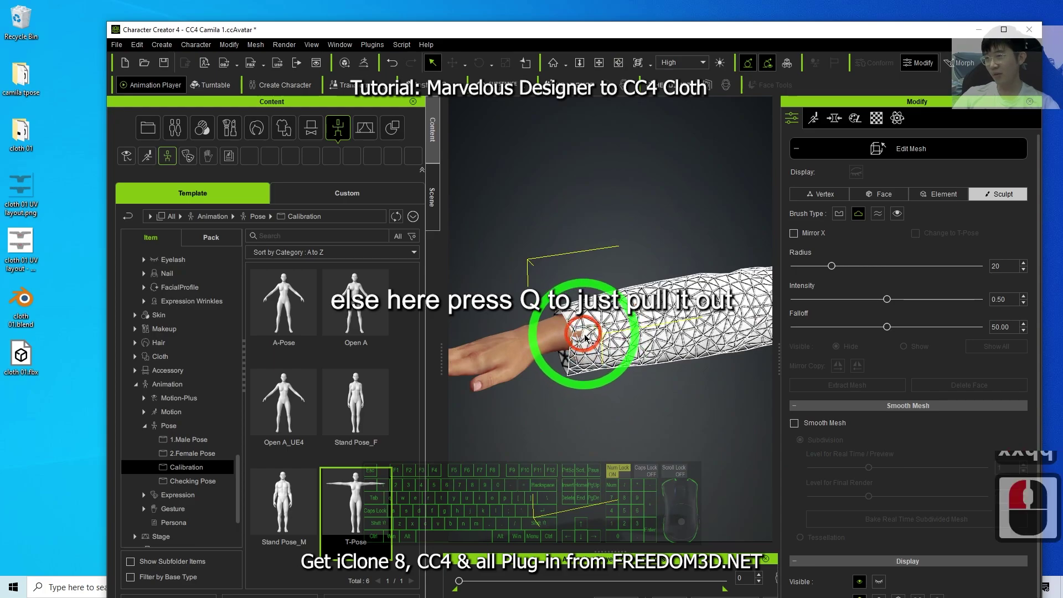
left_click(595, 350)
Step: Check the right sleeve and shirt front for remaining penetration and finish editing the mesh
scroll(645, 375, "down", 9)
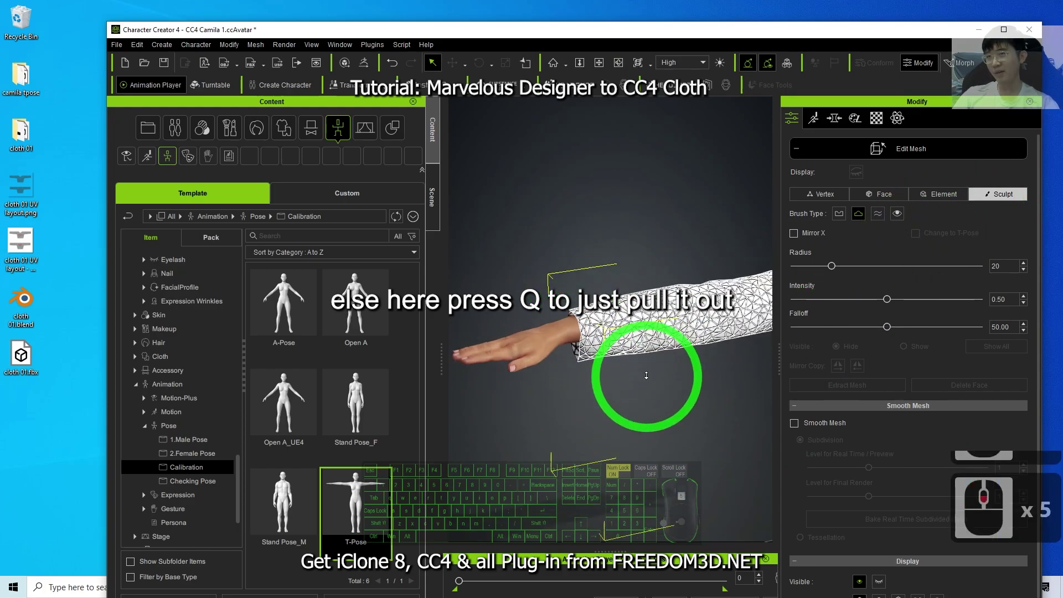
key("c")
left_click_drag(527, 391, 937, 367)
key("x")
left_click_drag(677, 354, 520, 392)
key("c")
left_click_drag(521, 392, 775, 363)
left_click_drag(586, 392, 519, 272)
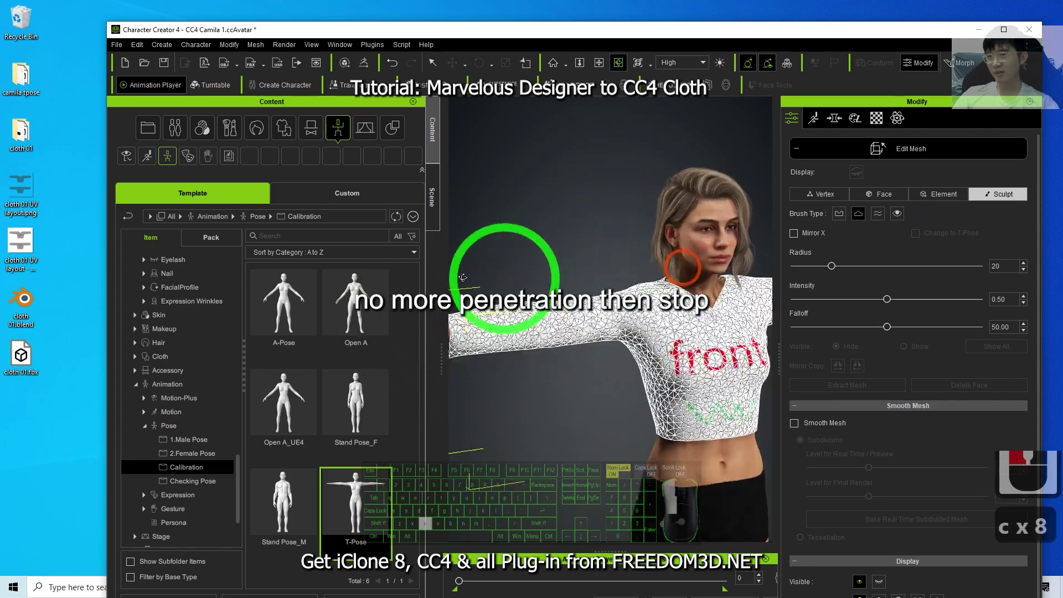
left_click(886, 149)
Step: Transfer skin weights to the shirt with the Default template to convert it into cloth, and reselect the shirt
scroll(704, 327, "down", 10)
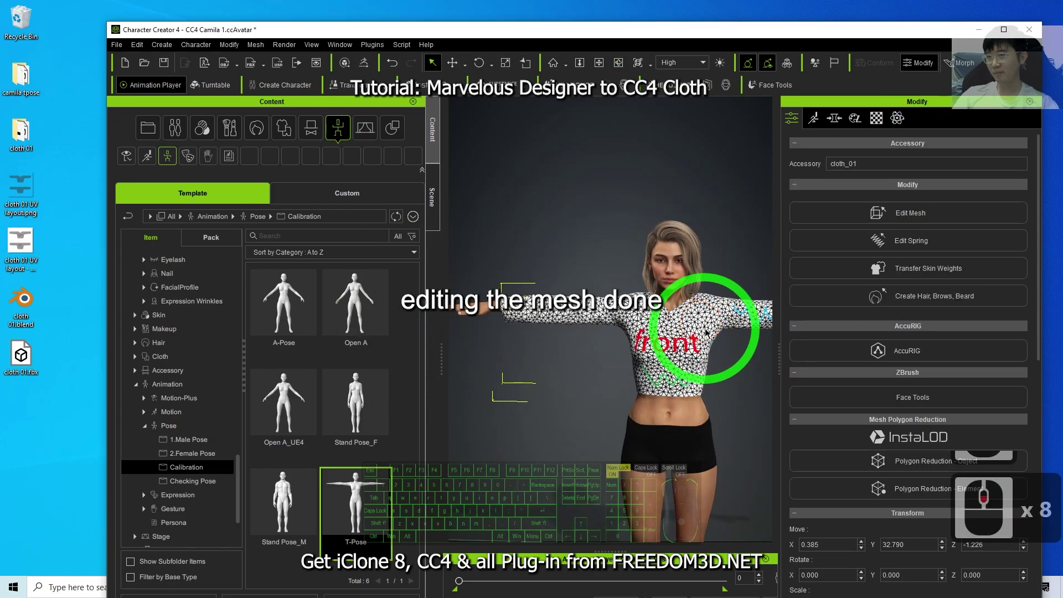
key("x")
left_click_drag(624, 319, 394, 328)
key("c")
left_click_drag(593, 319, 755, 305)
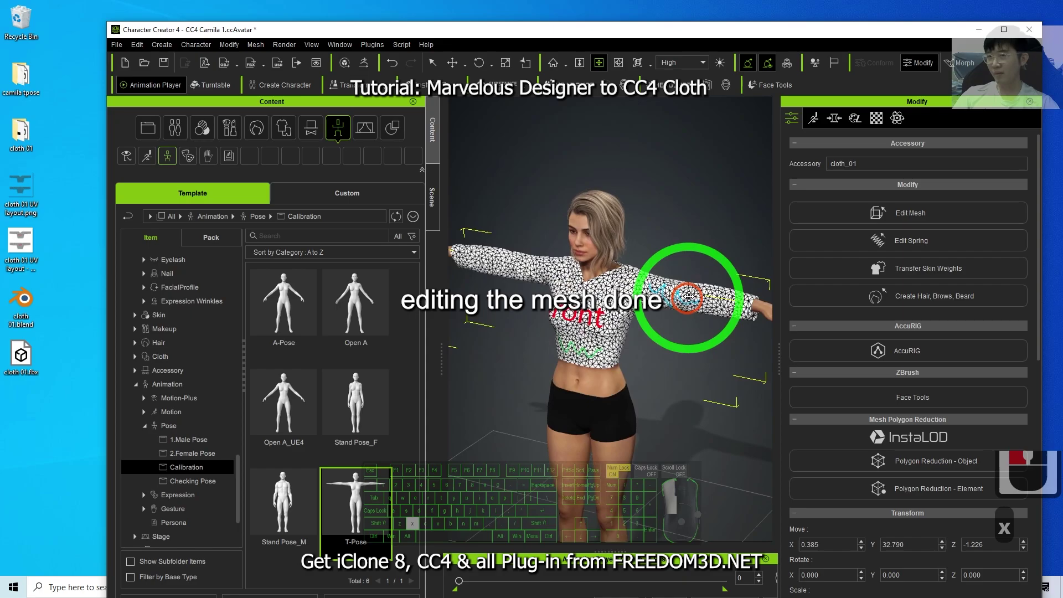
scroll(643, 301, "up", 17)
key("x")
left_click(917, 271)
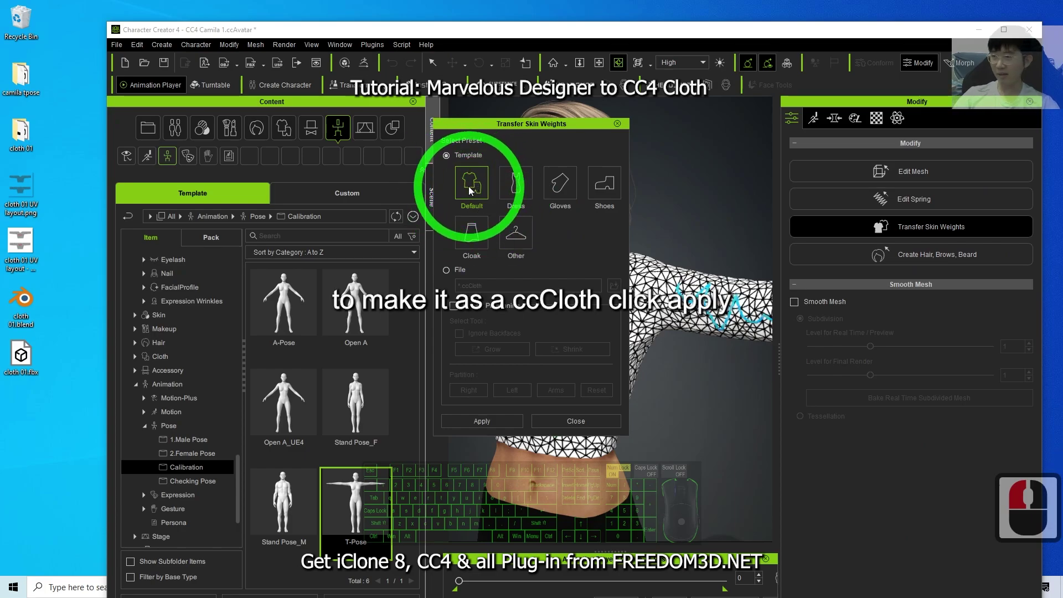
left_click(492, 426)
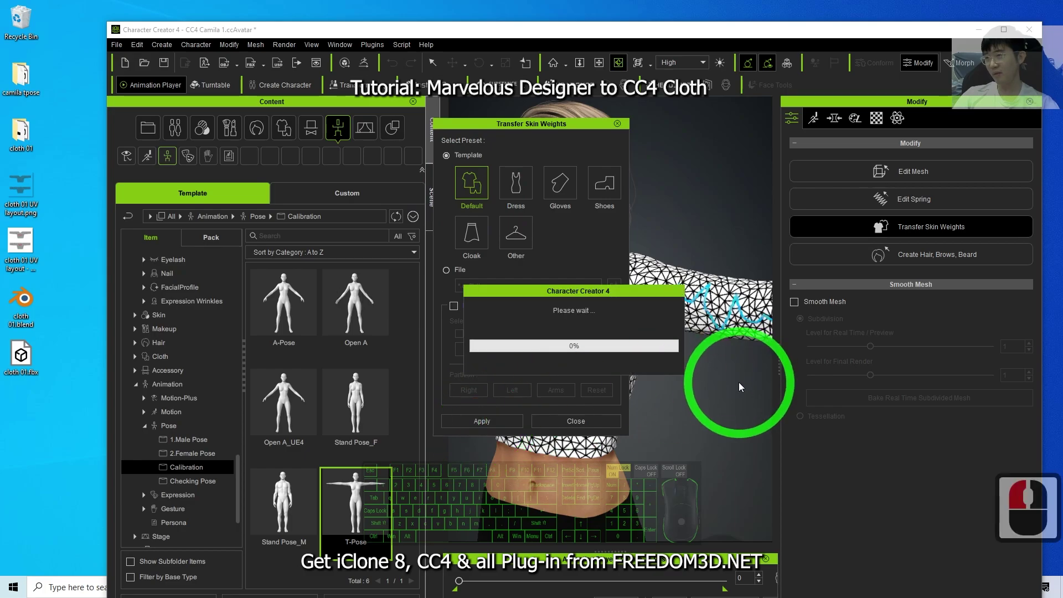
left_click(609, 426)
left_click(617, 330)
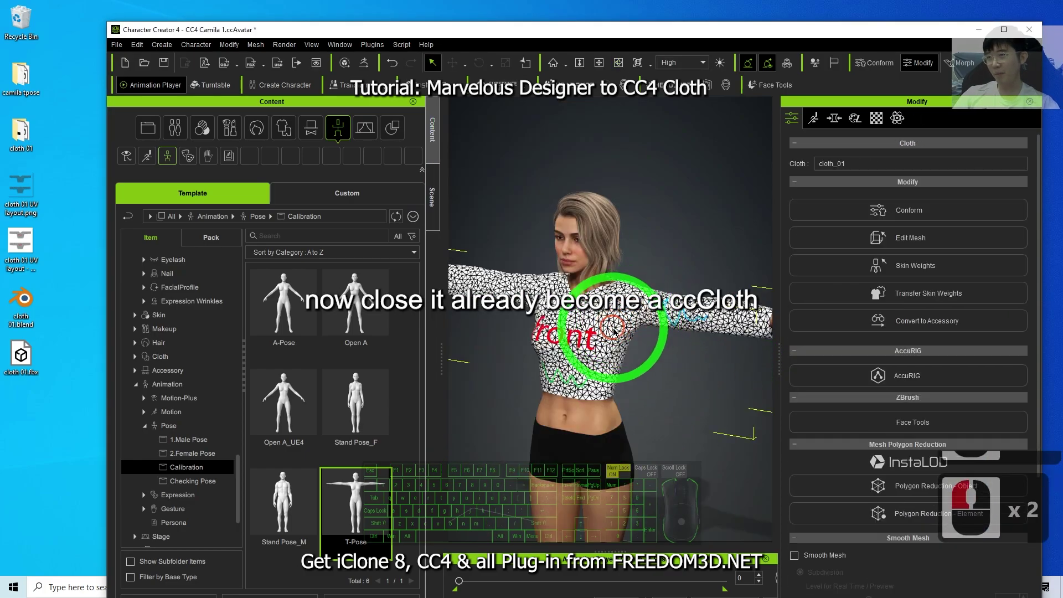
Step: Apply the Open A_UE4 calibration pose to the avatar and examine the shirt around the left armpit
scroll(615, 332, "down", 12)
key("x")
key("c")
left_click_drag(581, 363, 612, 356)
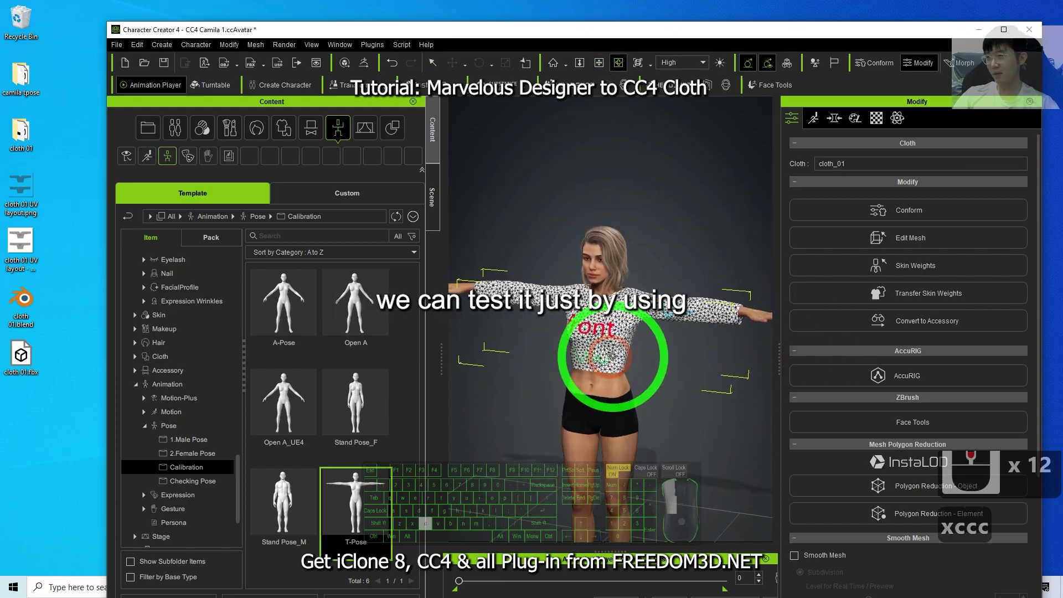
left_click_drag(284, 403, 495, 379)
left_click_drag(596, 356, 676, 315)
scroll(626, 326, "up", 8, "shift")
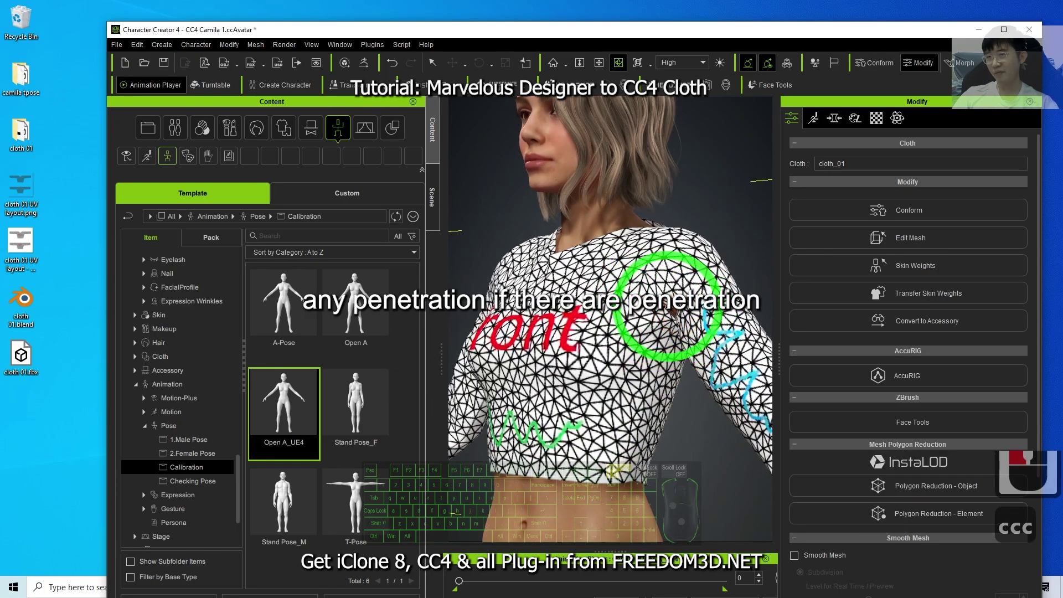
Step: Sculpt the shirt mesh outward at the front of the left armpit to cover the exposed skin
left_click(911, 237)
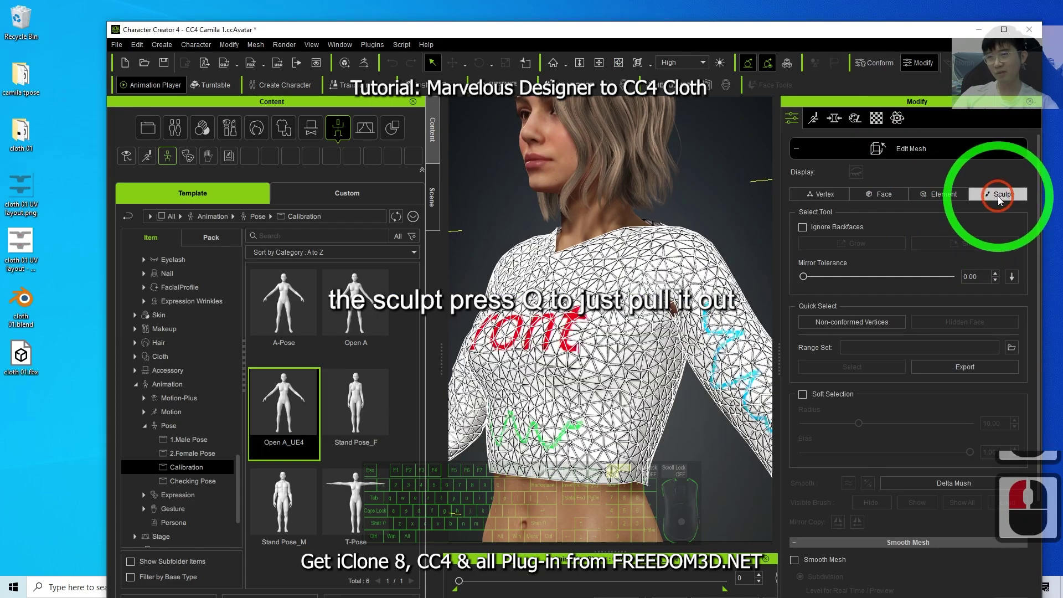
left_click(999, 195)
key("q")
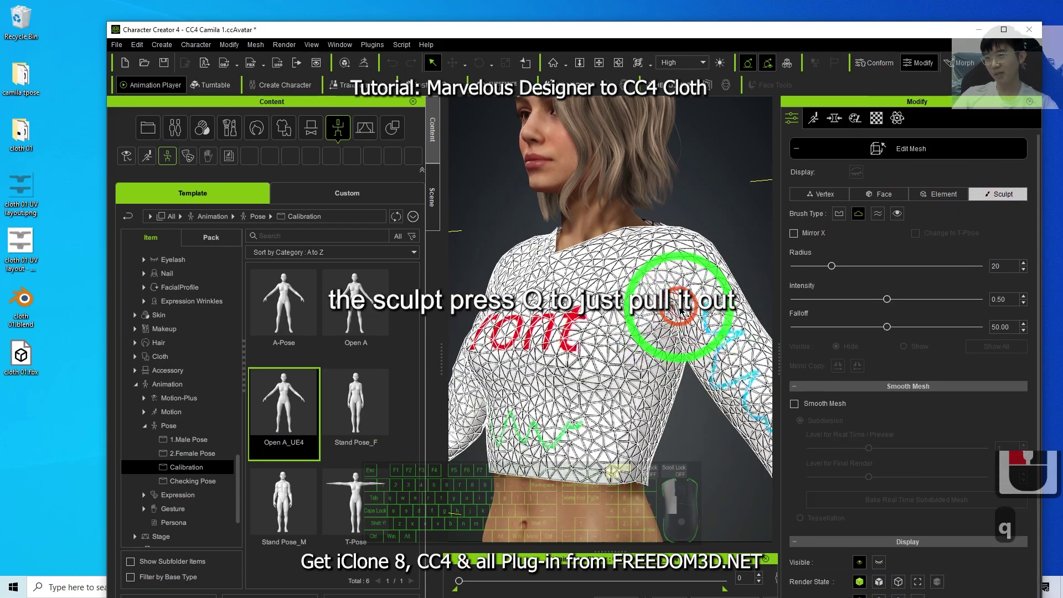
mouse_move(676, 313)
left_mouse_down()
mouse_move(680, 337)
mouse_move(343, 283)
left_mouse_up()
Step: Sculpt the shirt mesh outward behind the armpits where skin pokes through at the back
scroll(680, 337, "down", 13)
key("c")
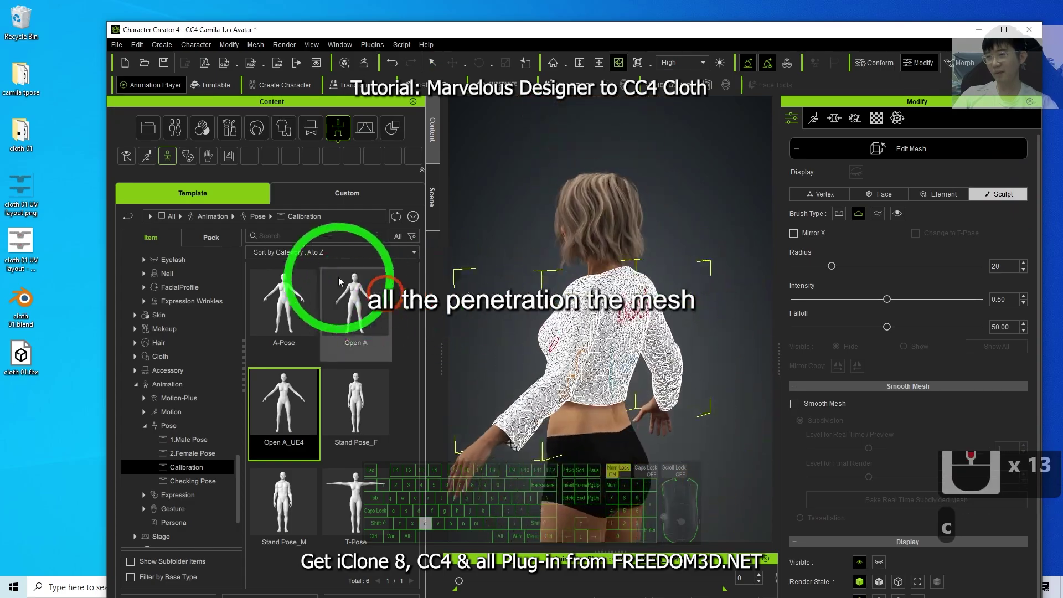
left_click_drag(698, 279, 451, 273)
key("x")
left_click_drag(672, 297, 584, 279)
key("c")
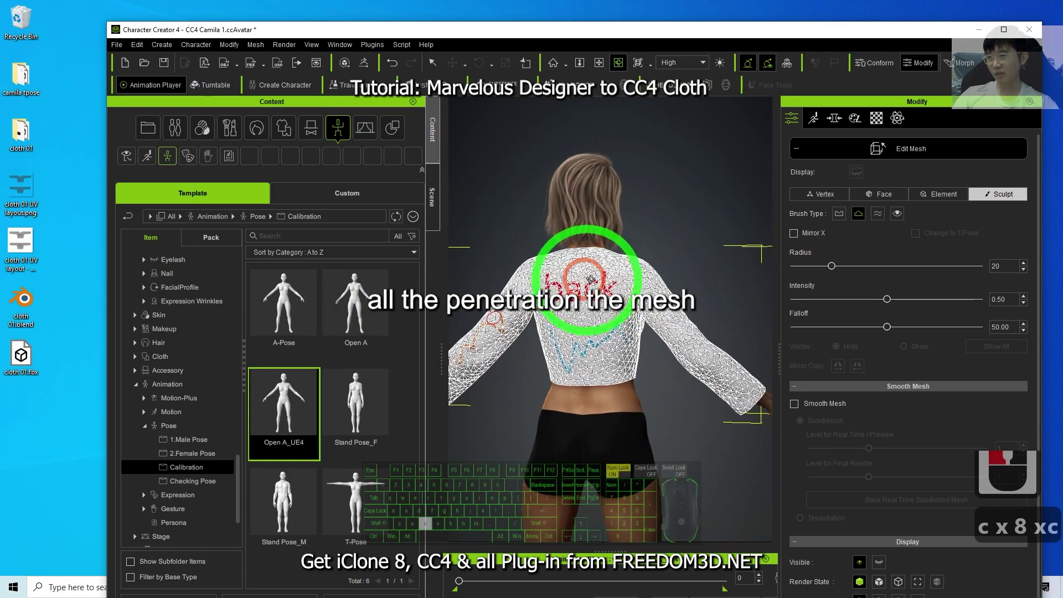
scroll(498, 299, "up", 17)
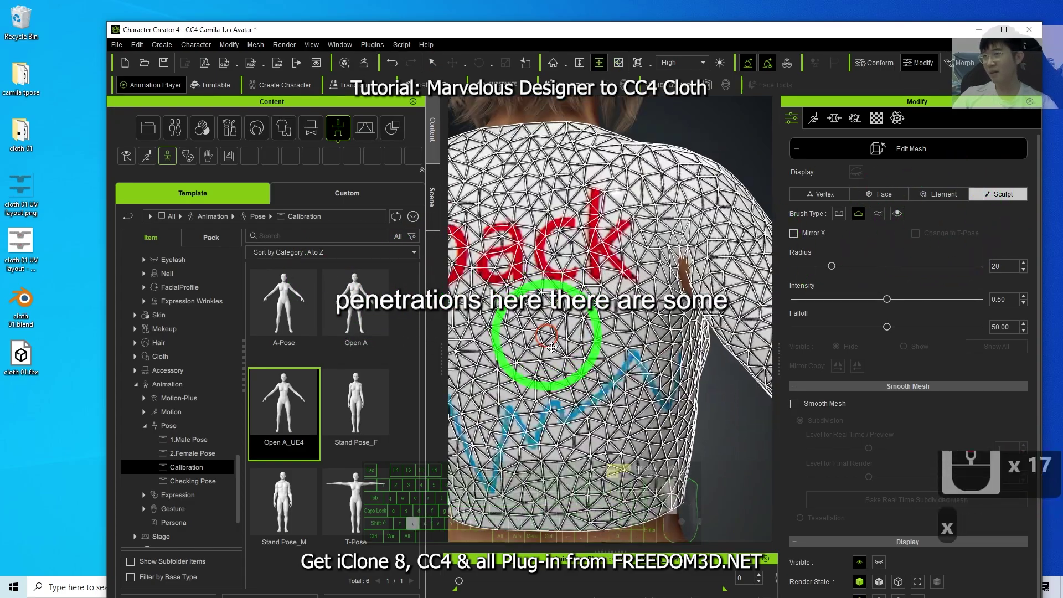
key("x")
key("c")
mouse_move(700, 356)
left_mouse_down()
mouse_move(524, 338)
mouse_move(496, 299)
left_mouse_up()
key("q")
scroll(499, 309, "down", 5)
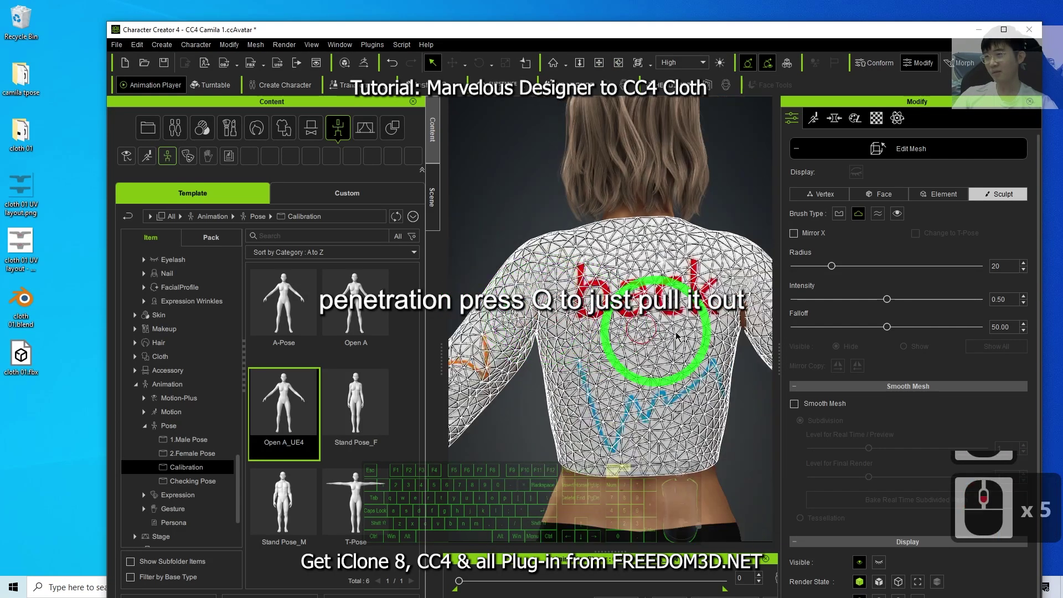
key("x")
left_click_drag(704, 329, 570, 327)
key("q")
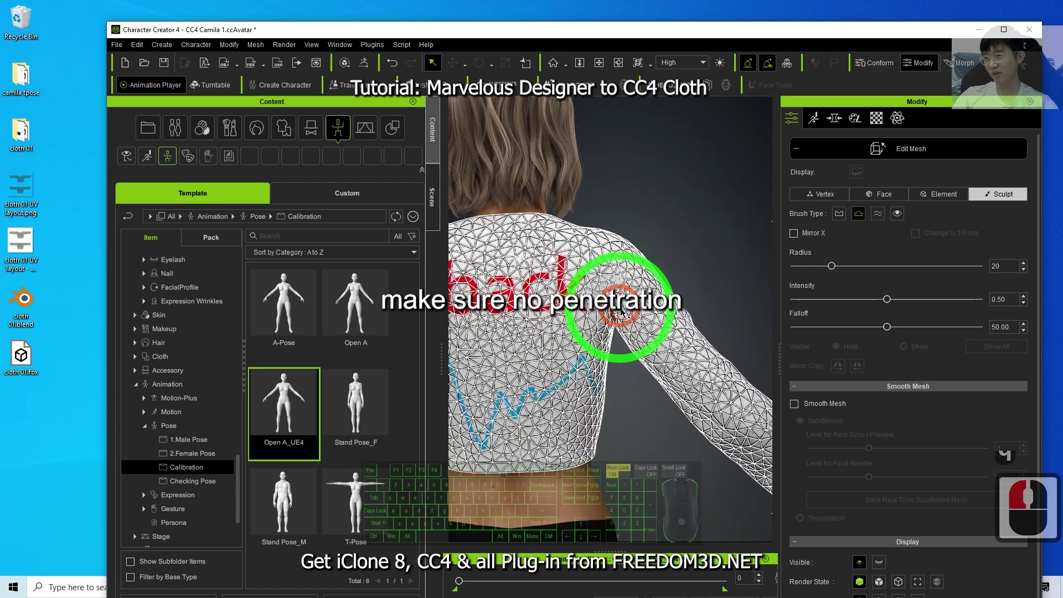
Step: Apply the Fall pose from the Checking Pose collection and inspect the shirt for body penetration
left_click(186, 481)
scroll(561, 351, "down", 13)
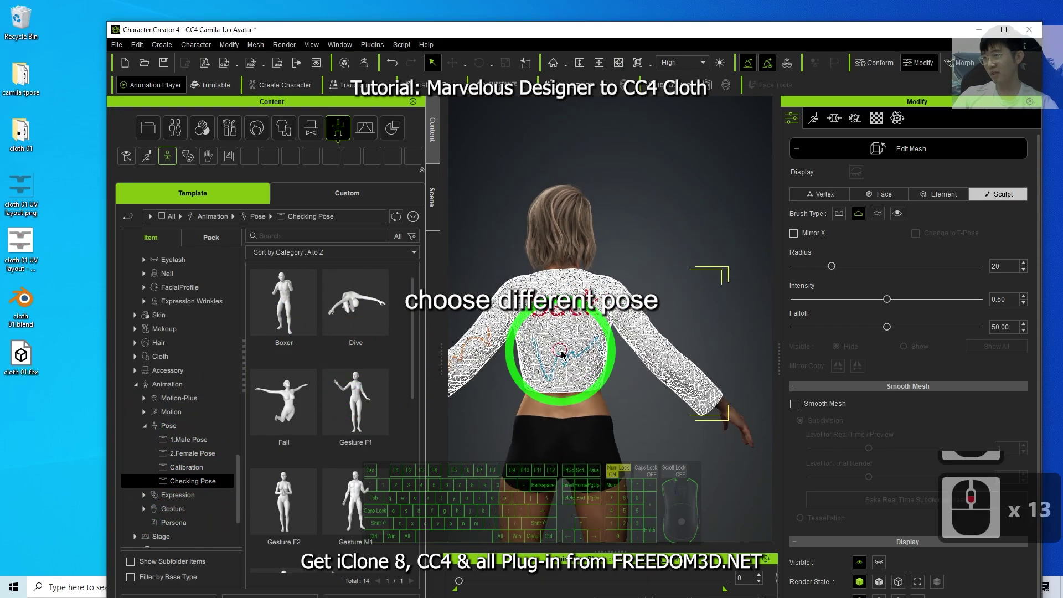
scroll(560, 351, "down", 9)
key("c")
left_click_drag(537, 402, 875, 418)
left_click_drag(574, 422, 807, 432)
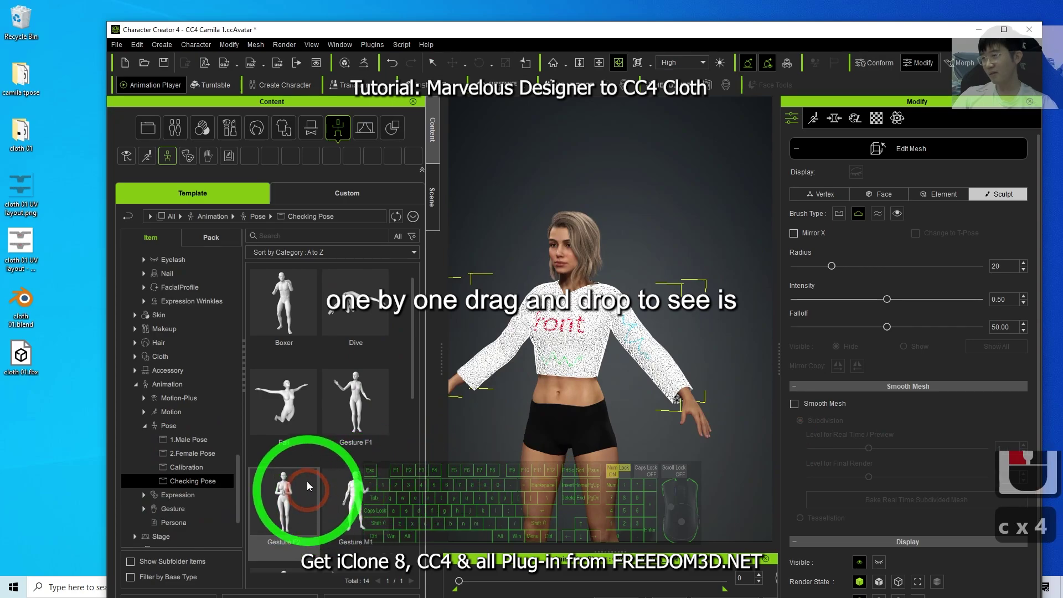
left_click_drag(302, 402, 414, 394)
left_click_drag(577, 359, 578, 360)
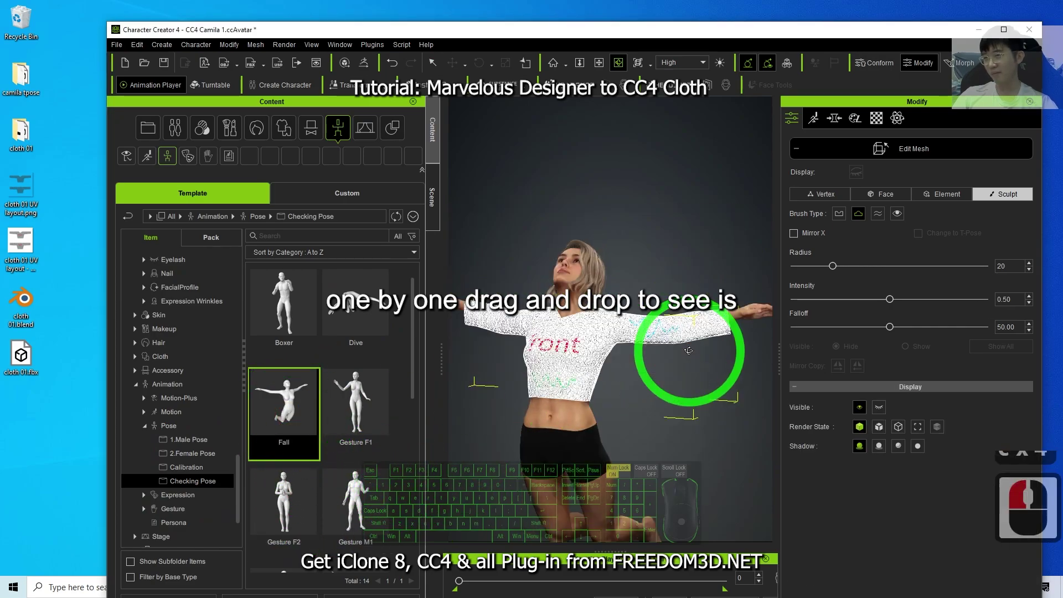
key("x")
left_click_drag(689, 356, 735, 333)
key("c")
left_click_drag(735, 333, 985, 380)
Step: Apply the Dive checking pose to the avatar and inspect the shirt from several angles for penetration
left_click_drag(360, 313, 482, 320)
left_click_drag(648, 347, 648, 347)
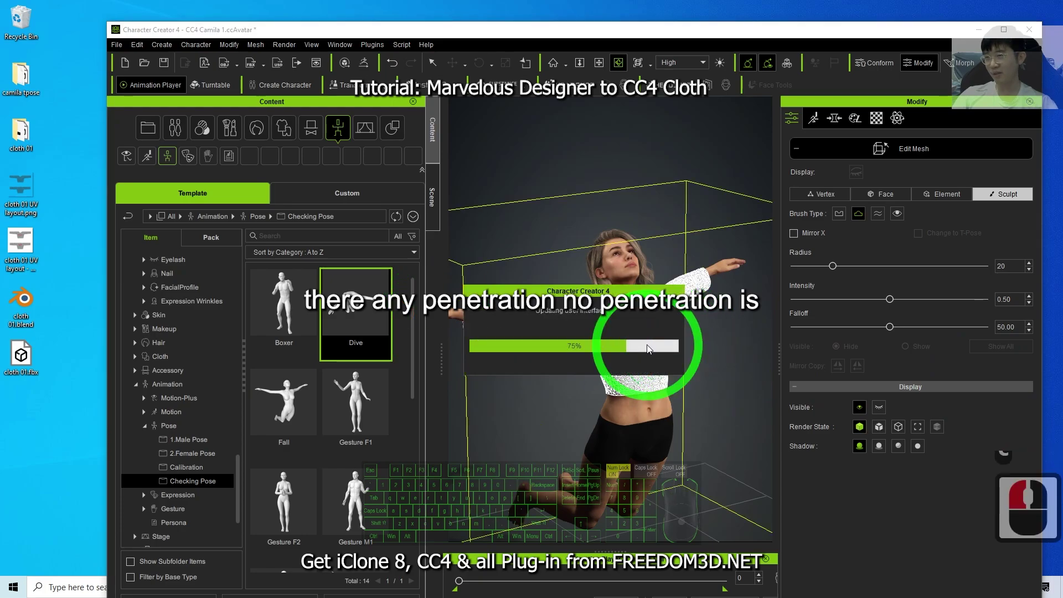
key("c")
left_click_drag(573, 389, 961, 383)
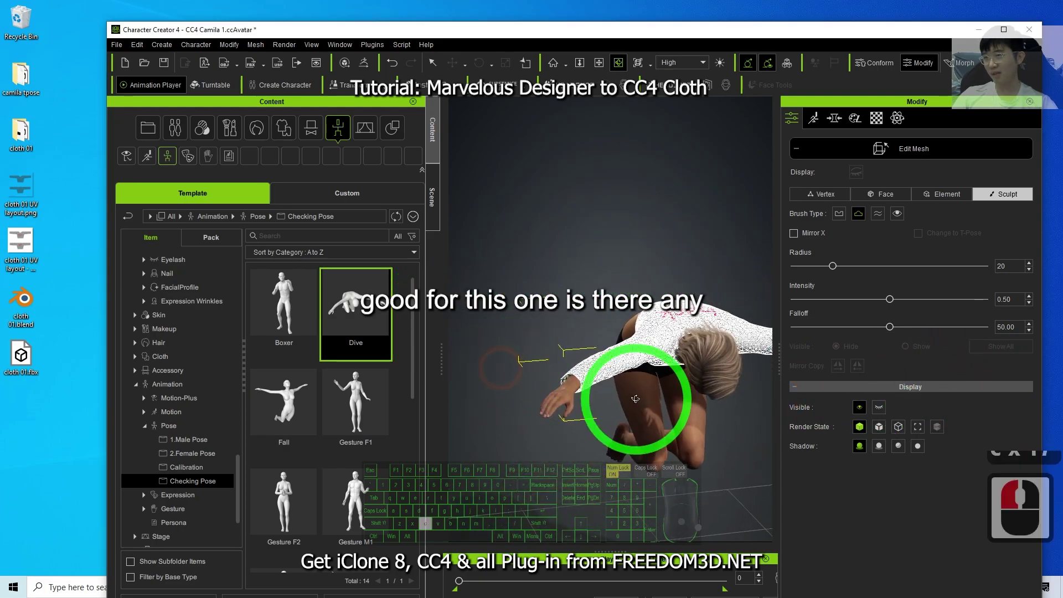
left_click_drag(636, 399, 639, 264)
left_click_drag(656, 186, 689, 350)
left_click_drag(690, 350, 466, 329)
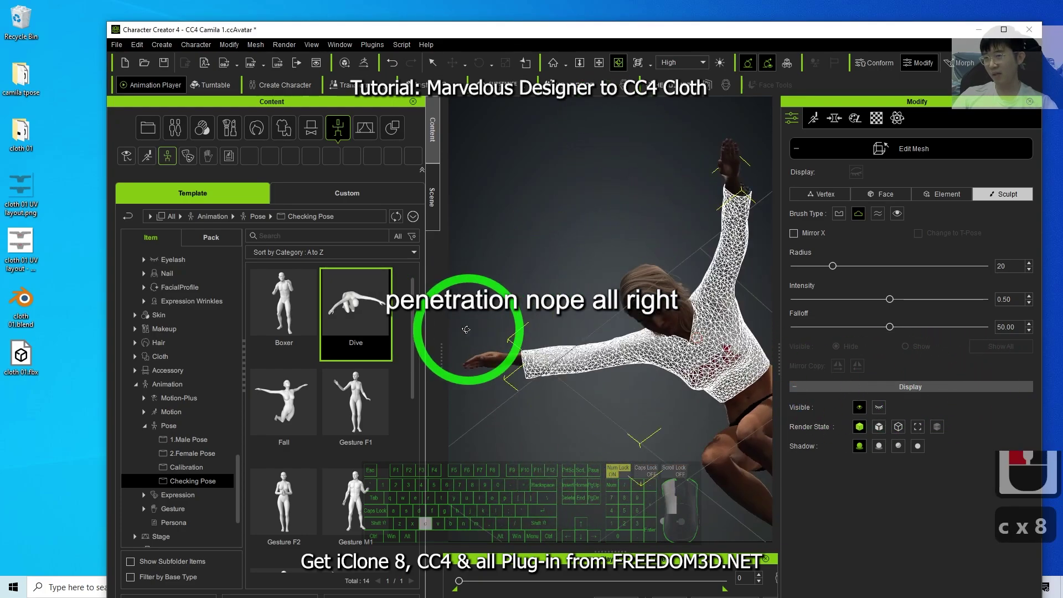
left_click_drag(655, 408, 563, 432)
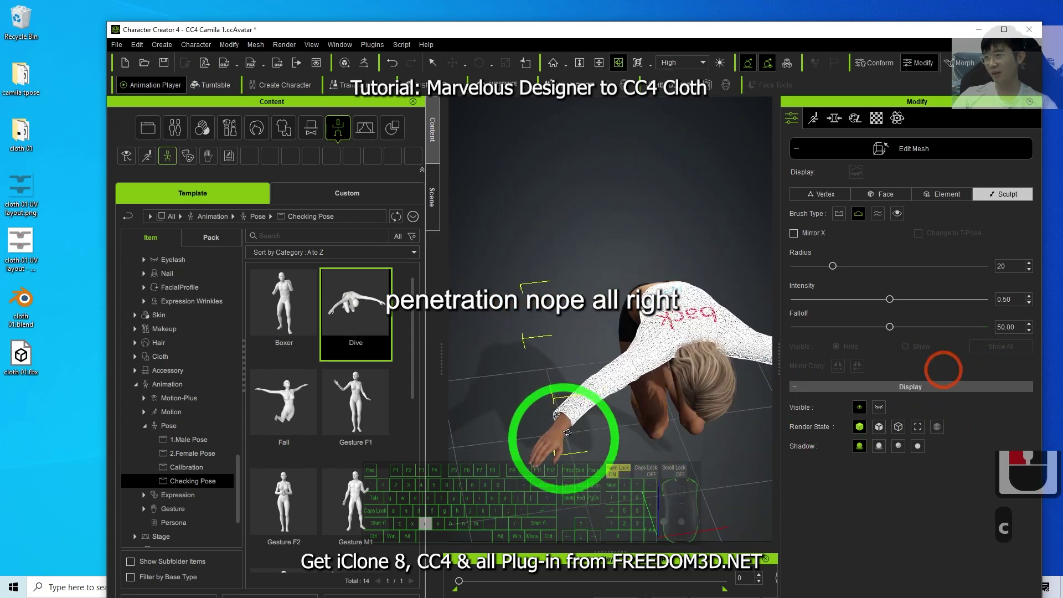
Step: Apply the Muscle checking pose to the avatar and examine the shirt's back and raised sleeve for penetration
scroll(368, 415, "down", 14)
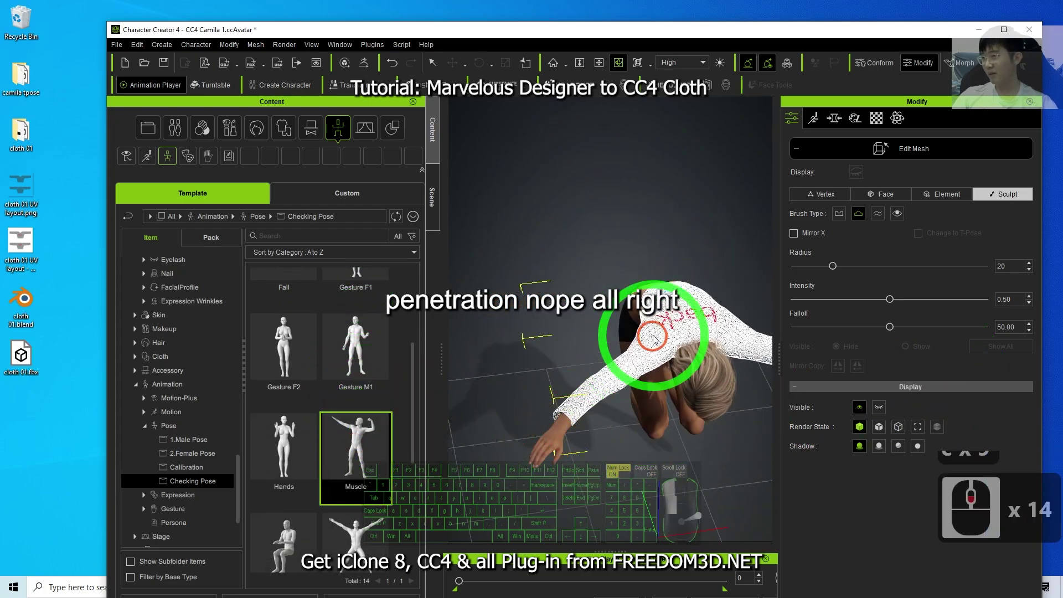
left_click_drag(685, 330, 687, 329)
left_click_drag(709, 288, 301, 277)
left_click_drag(456, 297, 579, 288)
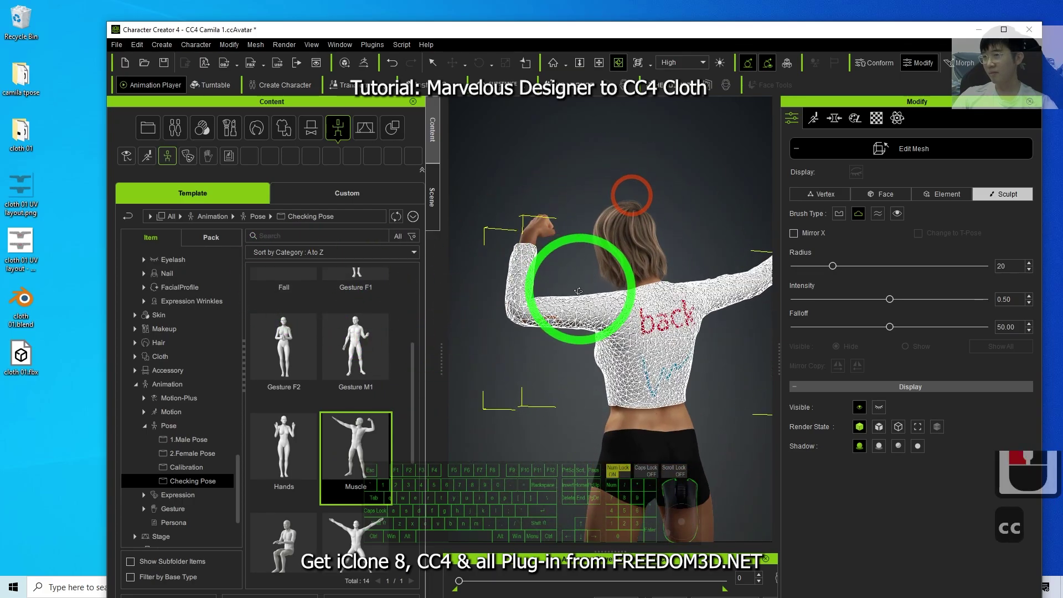
scroll(587, 363, "up", 10)
scroll(587, 366, "up", 12)
left_click_drag(542, 403, 723, 354)
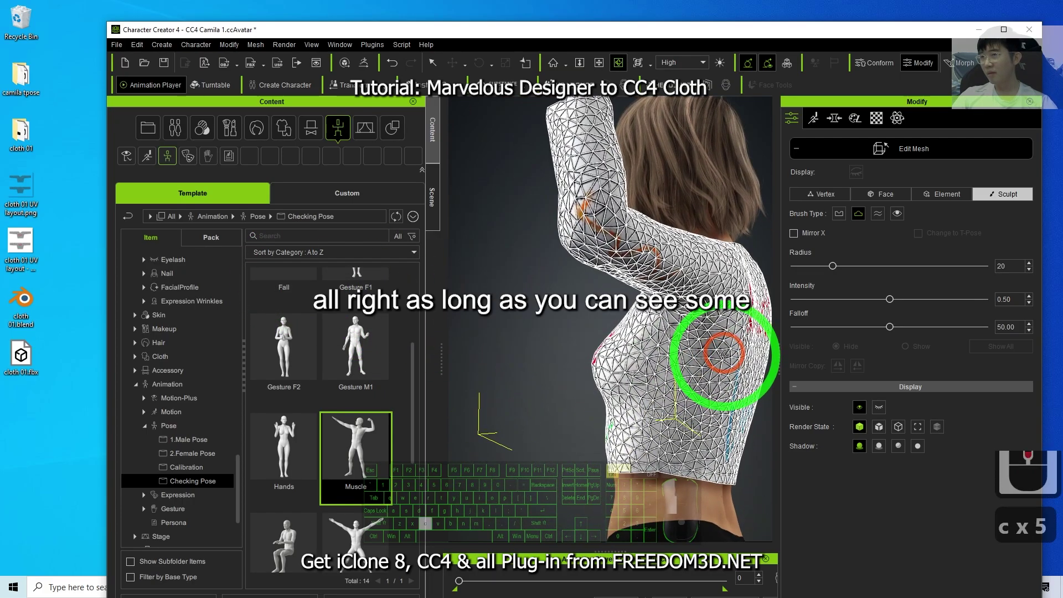
Step: Check the shirt from other angles in the Muscle pose and exit mesh editing
mouse_move(646, 338)
left_mouse_down()
mouse_move(676, 321)
mouse_move(621, 249)
mouse_move(435, 375)
mouse_move(589, 316)
mouse_move(351, 351)
mouse_move(373, 333)
mouse_move(486, 368)
mouse_move(600, 347)
mouse_move(548, 382)
mouse_move(454, 377)
mouse_move(651, 383)
left_mouse_up()
scroll(629, 371, "down", 5, "shift")
key("x")
key("c")
key("x")
left_click(908, 154)
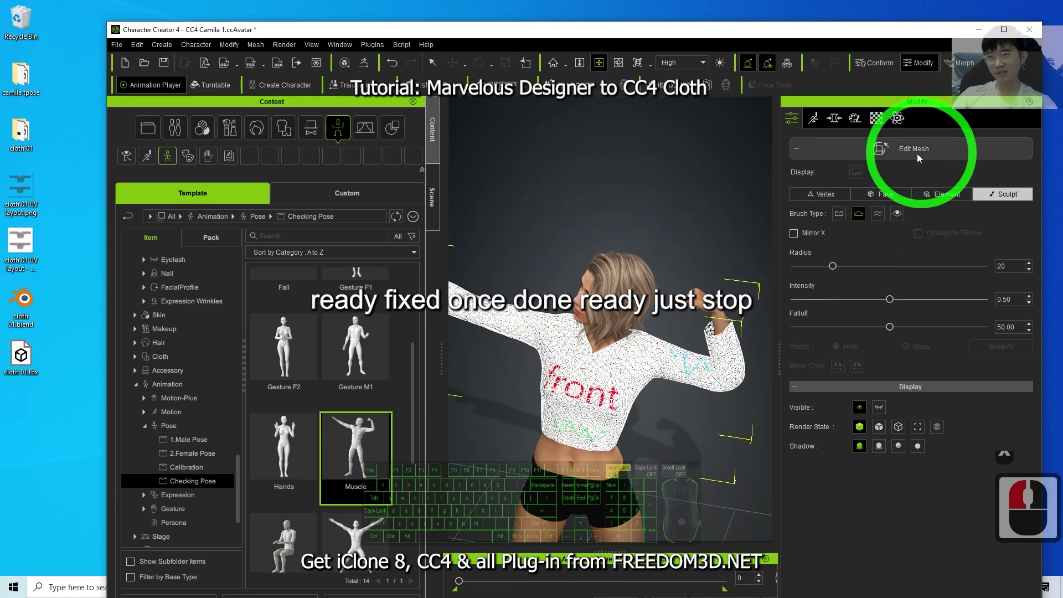
left_click(913, 158)
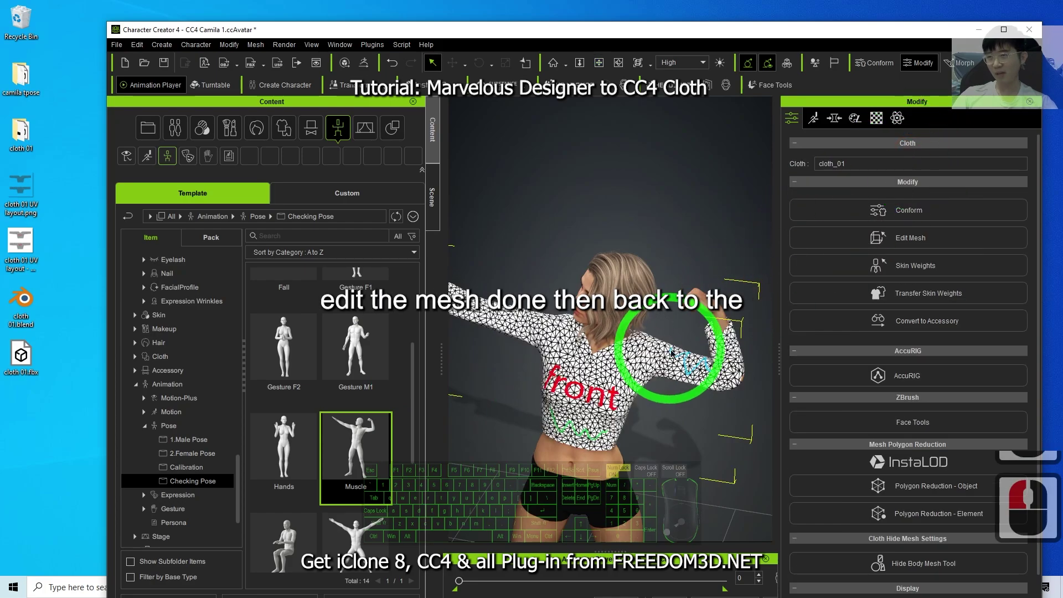
Step: Put the avatar back into the T-Pose from the Calibration pose collection
scroll(671, 352, "down", 10)
left_click(398, 447)
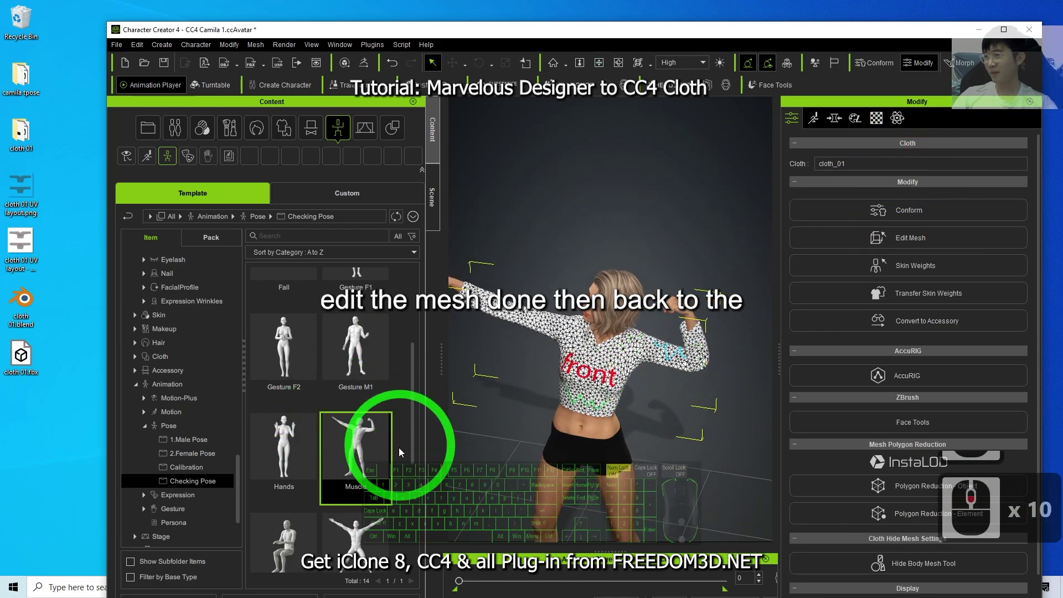
left_click(187, 467)
left_click_drag(355, 501, 635, 386)
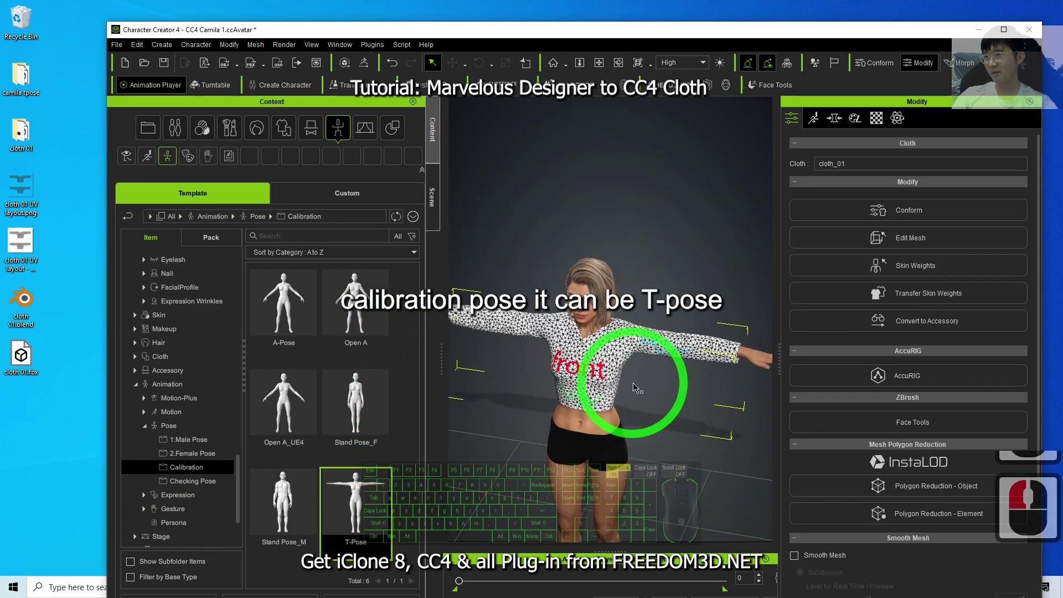
scroll(643, 354, "up", 7)
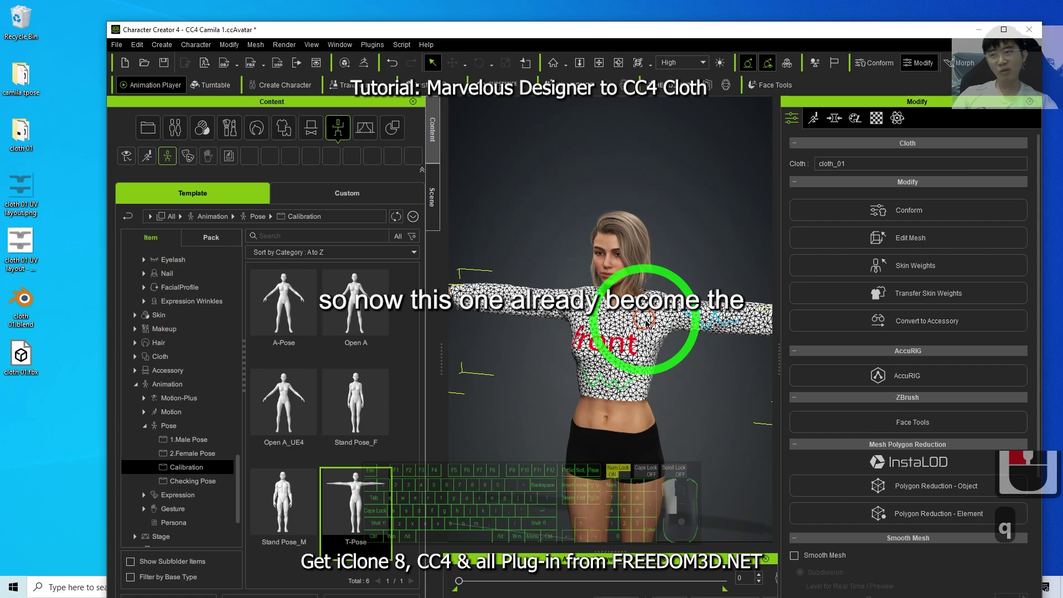
scroll(637, 341, "up", 10)
scroll(658, 336, "down", 3)
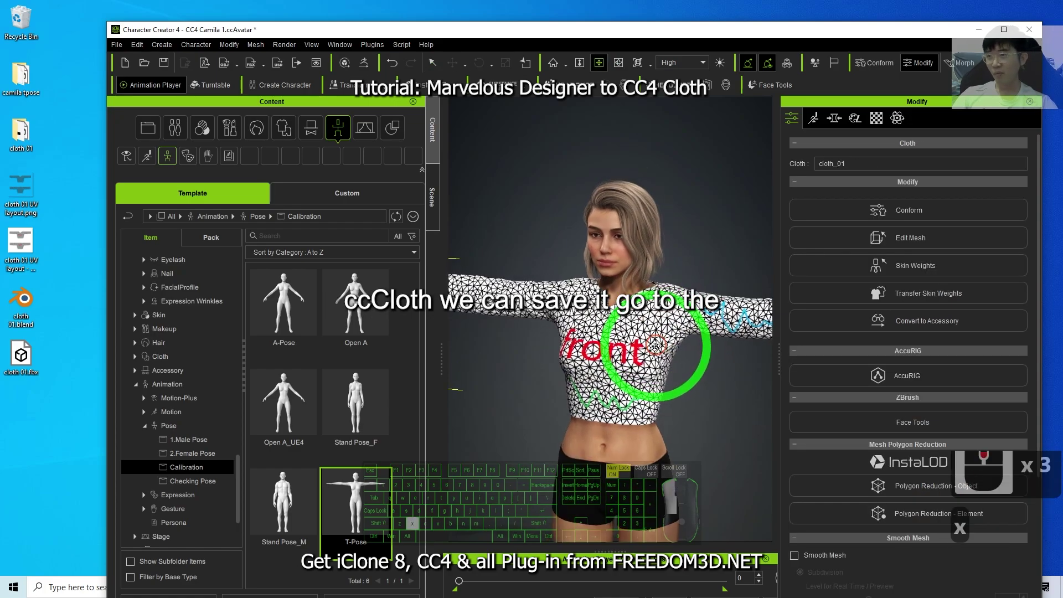
Step: Open the custom library's Shirts folder under Cloth and maximize the program window
left_click(353, 193)
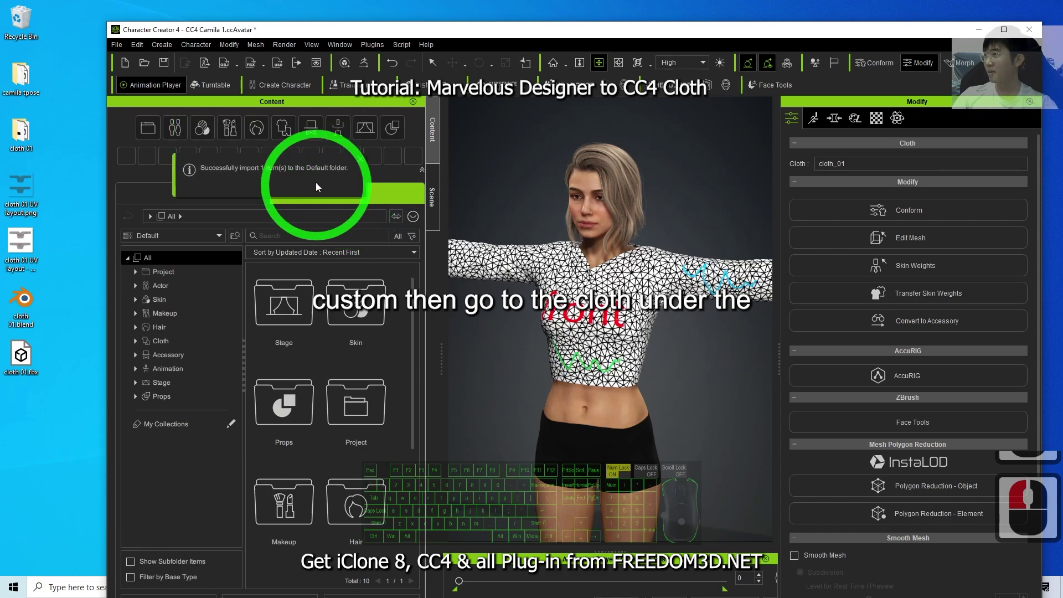
left_click(283, 129)
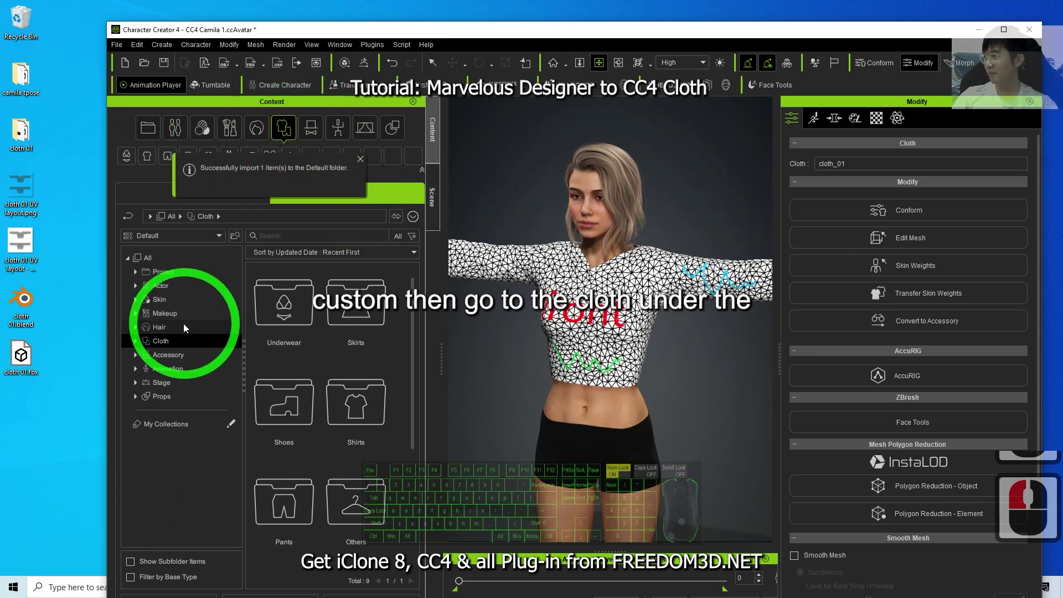
left_click(136, 340)
left_click(170, 368)
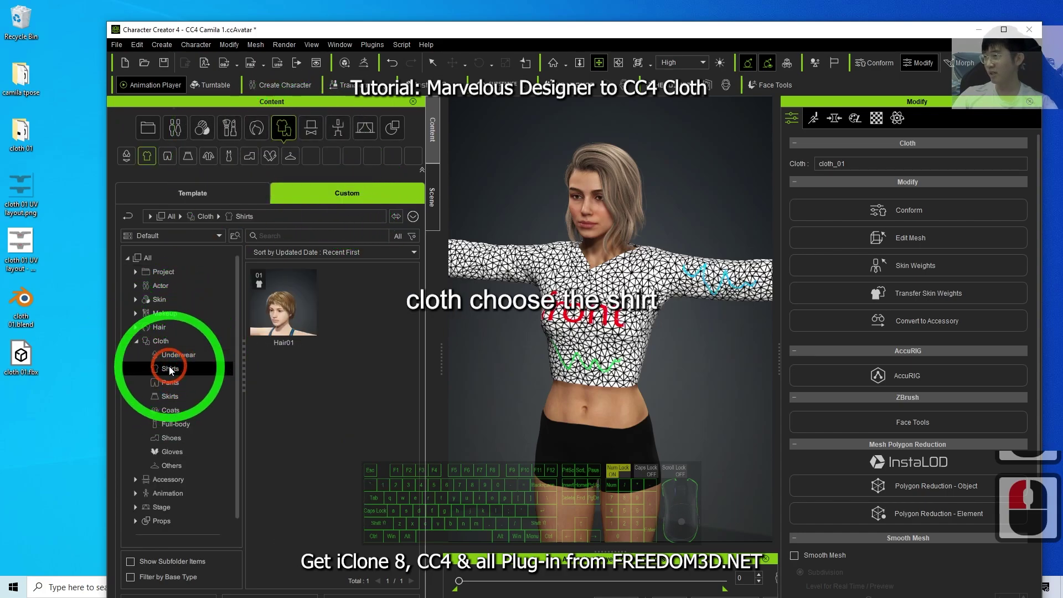
double_click(551, 36)
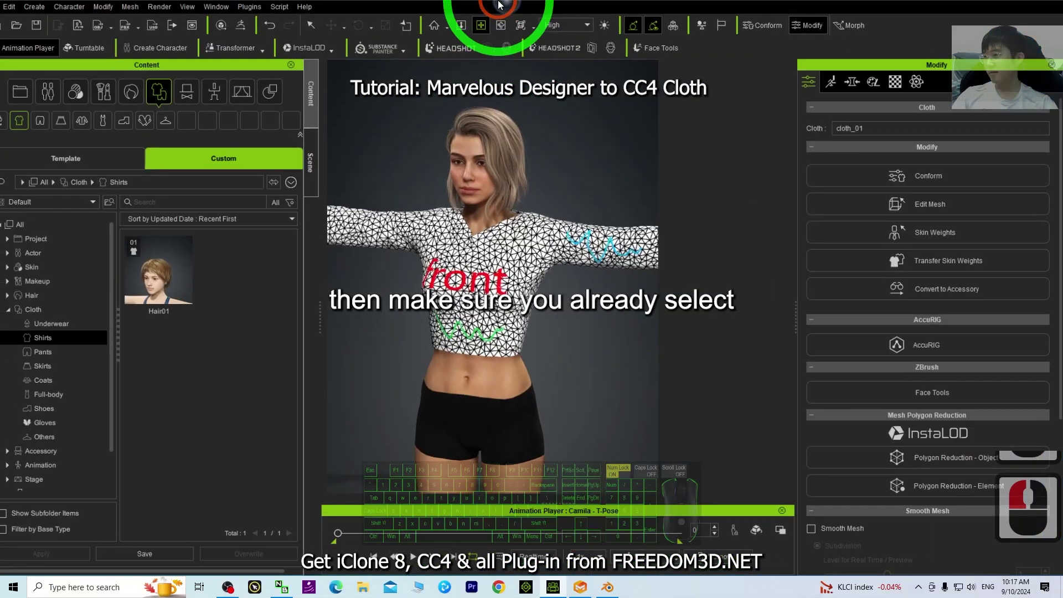
Step: Select the shirt on the avatar and save it as a Cloth/Shirts asset named shirt 01
left_click(501, 404)
left_click(595, 285)
key("q")
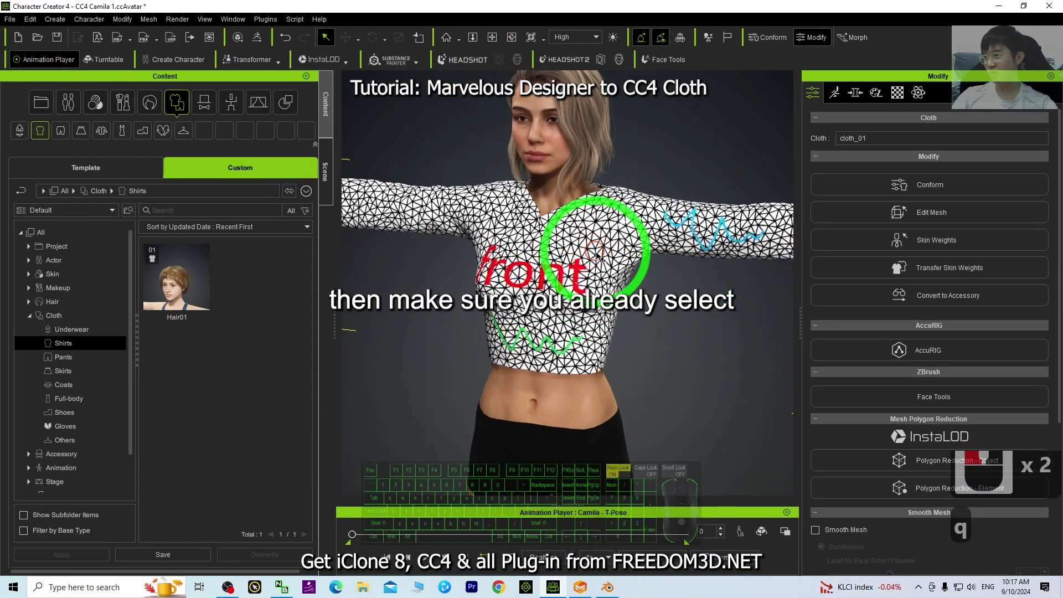
double_click(595, 252)
left_click(178, 555)
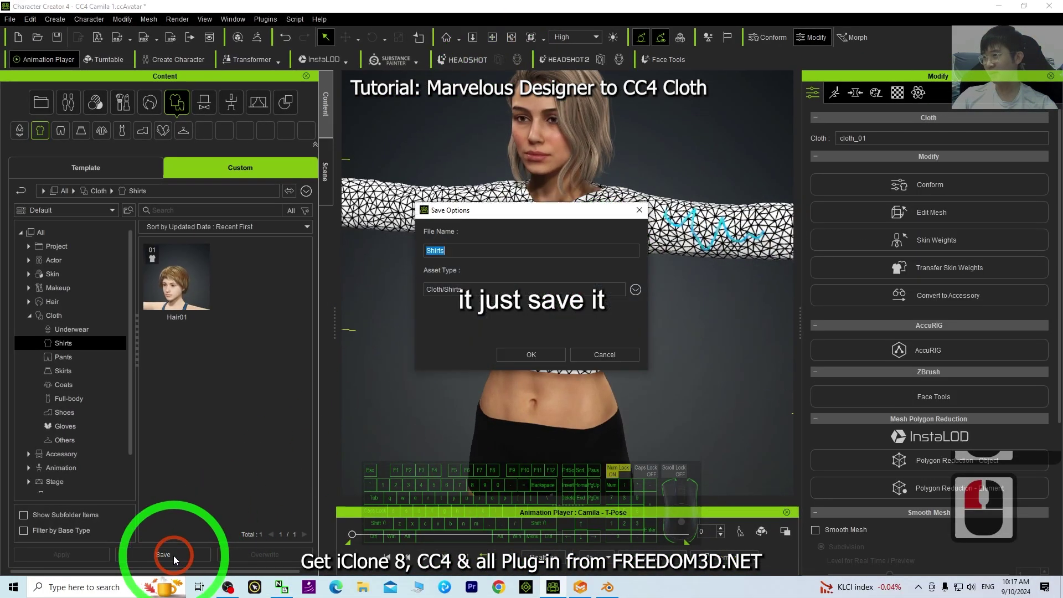
left_click(457, 250)
double_click(520, 239)
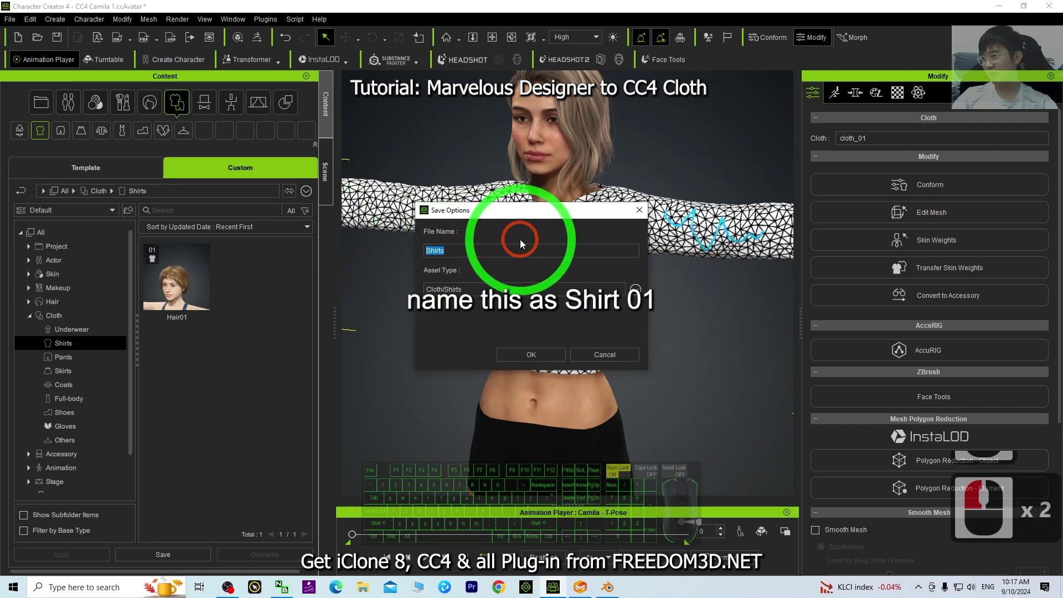
type("shirt 01")
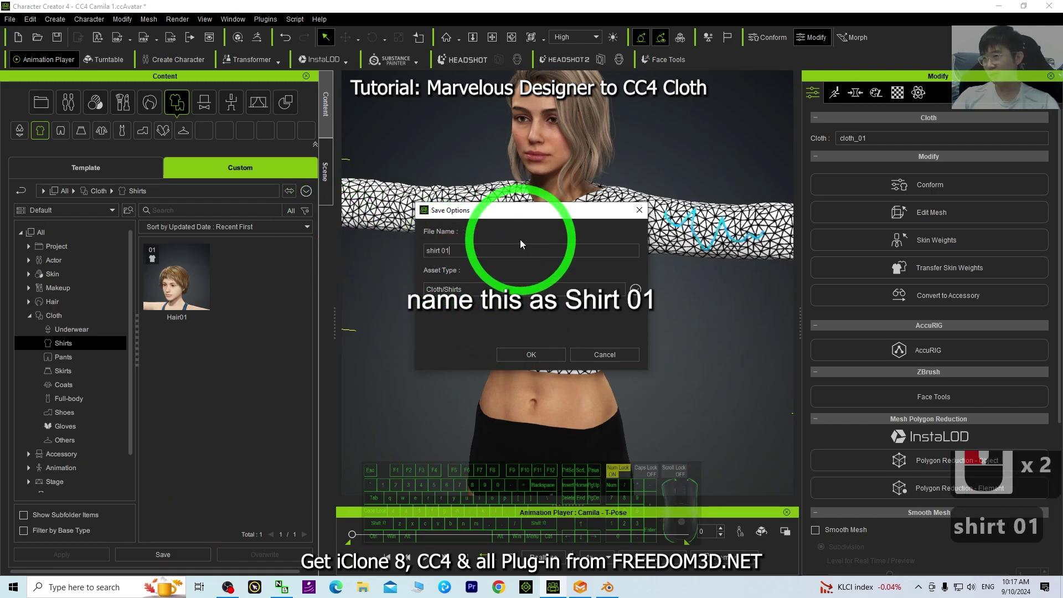
left_click(532, 354)
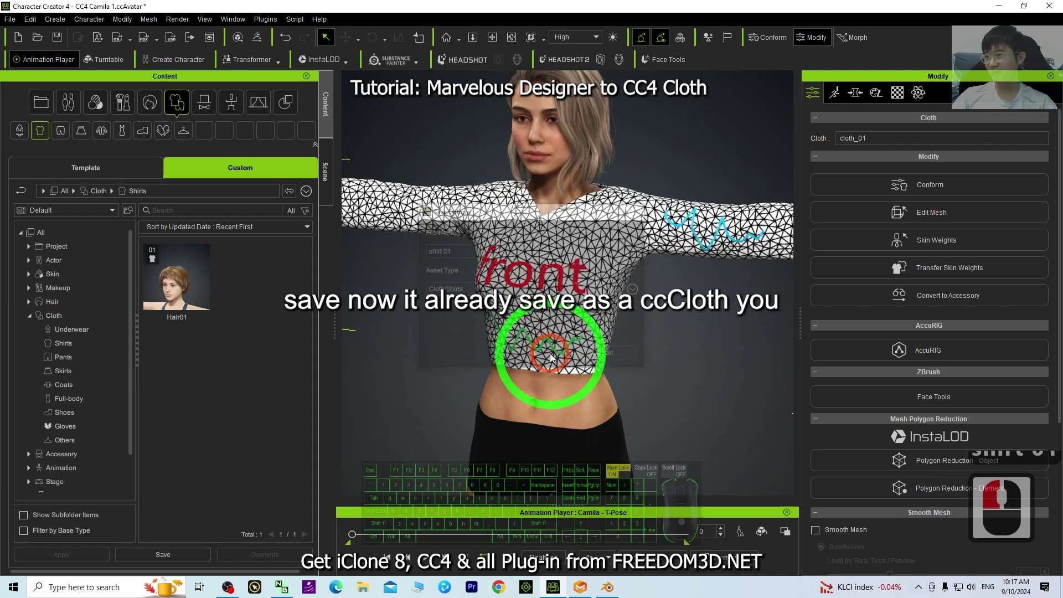
Step: Open the Clothed collection among the template actor characters
scroll(564, 332, "down", 15)
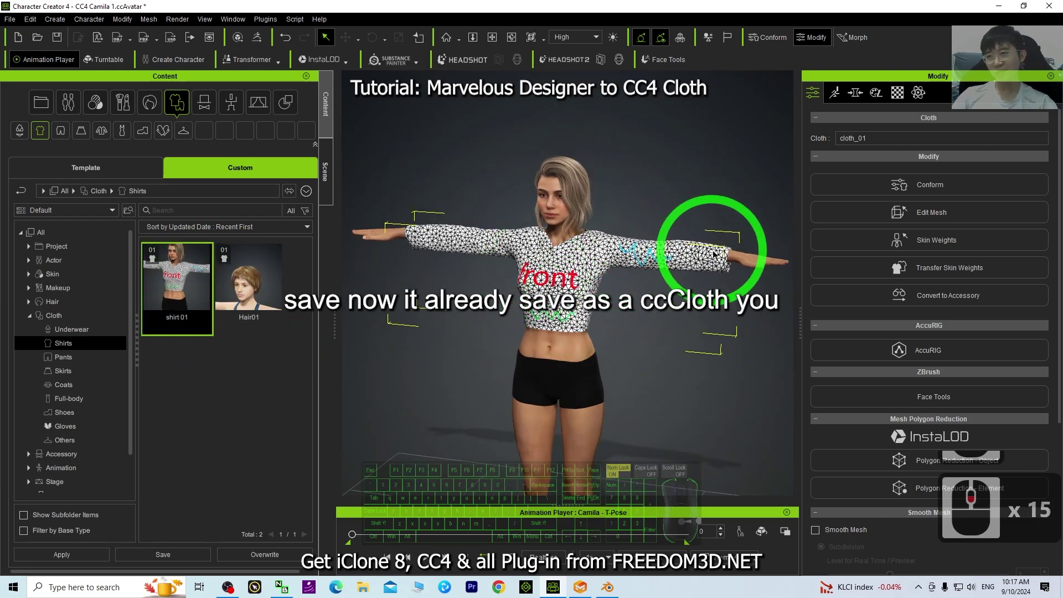
key("c")
left_click_drag(624, 349, 685, 346)
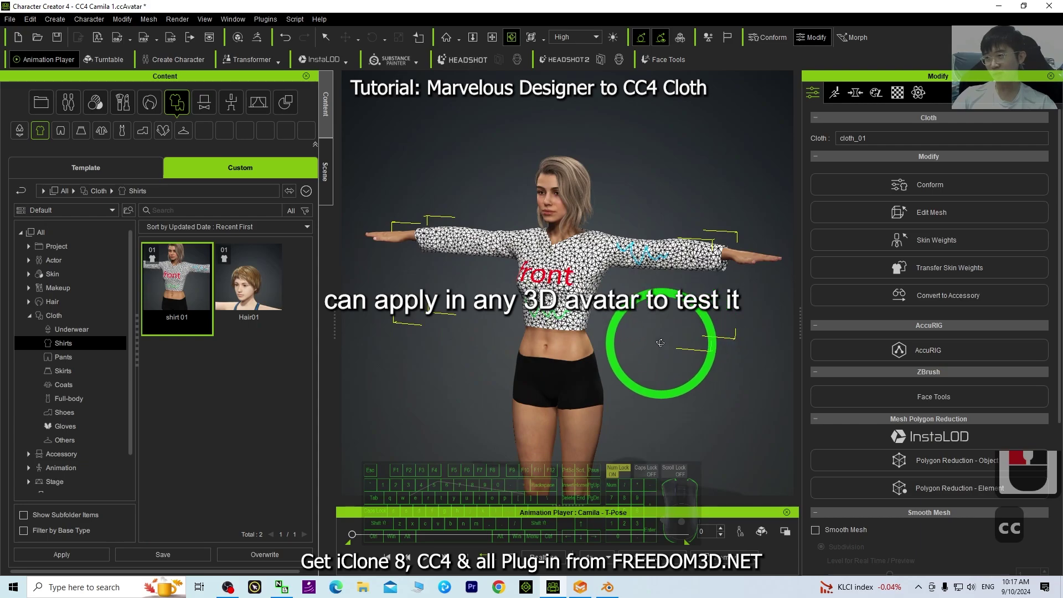
scroll(54, 284, "up", 4)
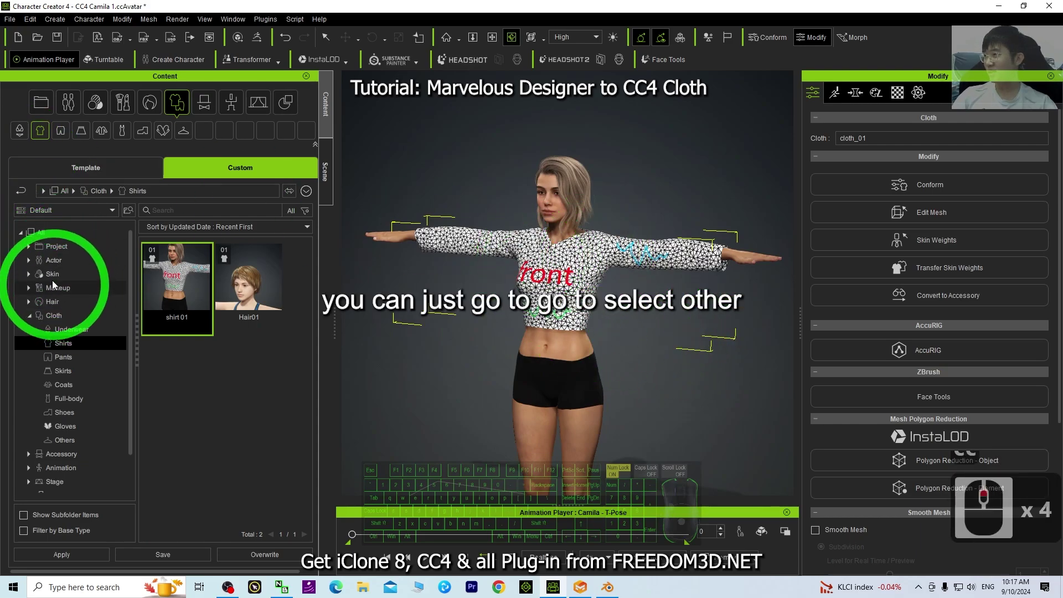
double_click(41, 261)
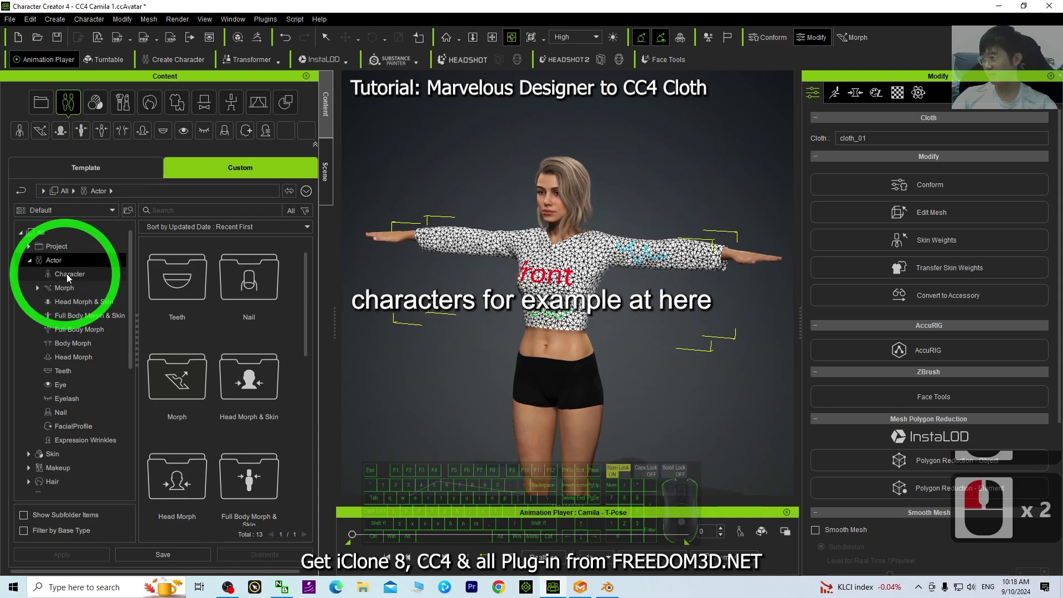
left_click(74, 167)
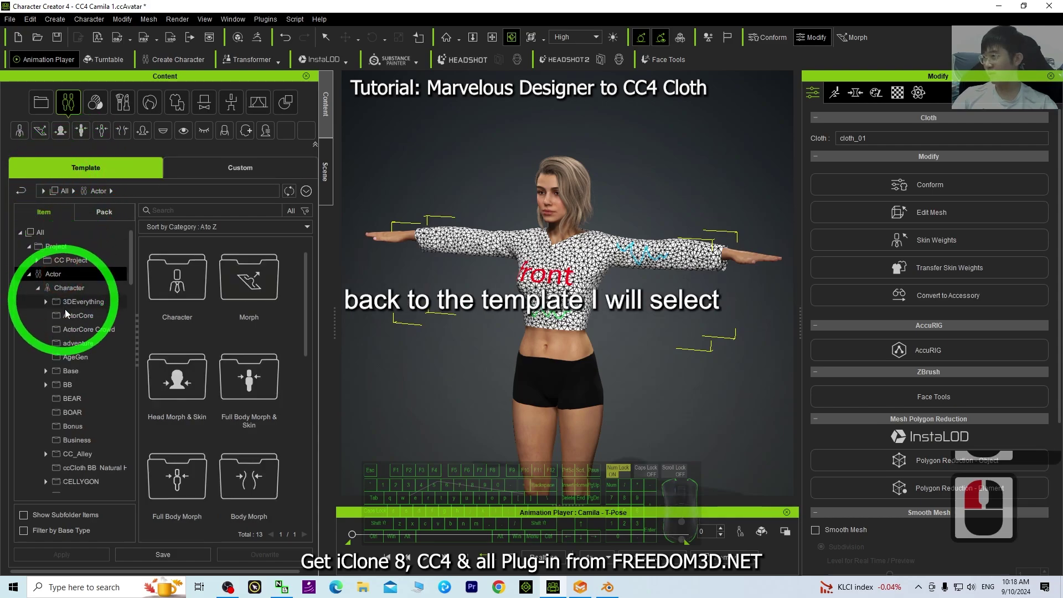
scroll(72, 420, "down", 10)
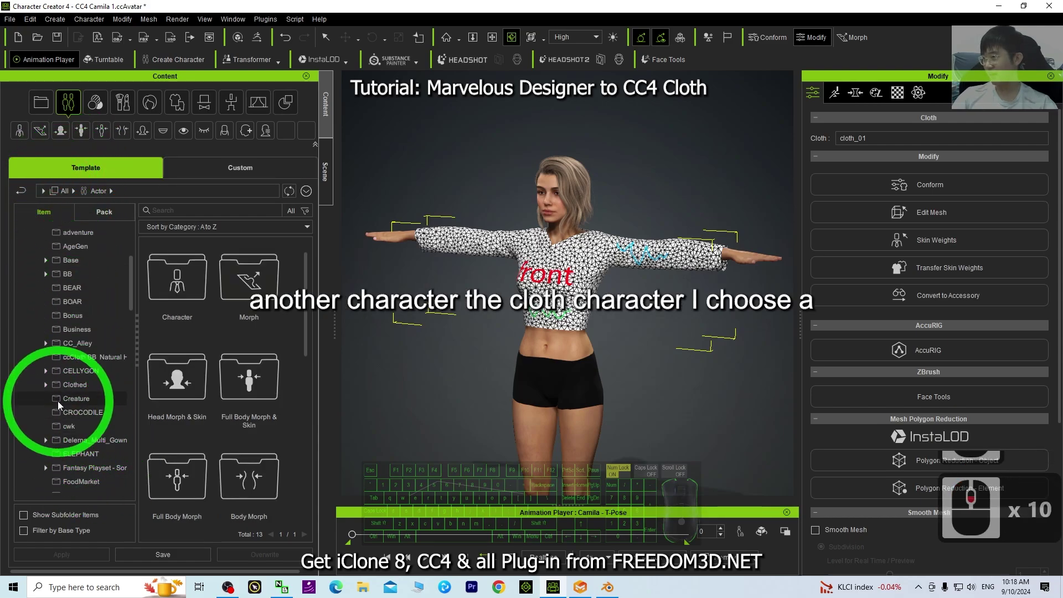
left_click(71, 385)
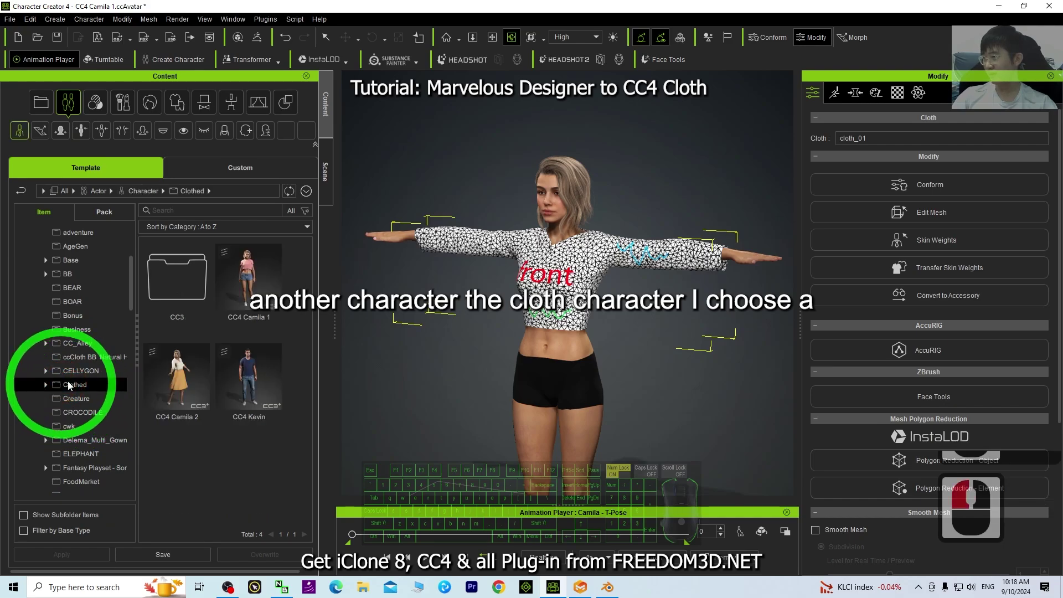
Step: Discard the current project without saving and load the CC4 Kevin character into a new project
double_click(247, 390)
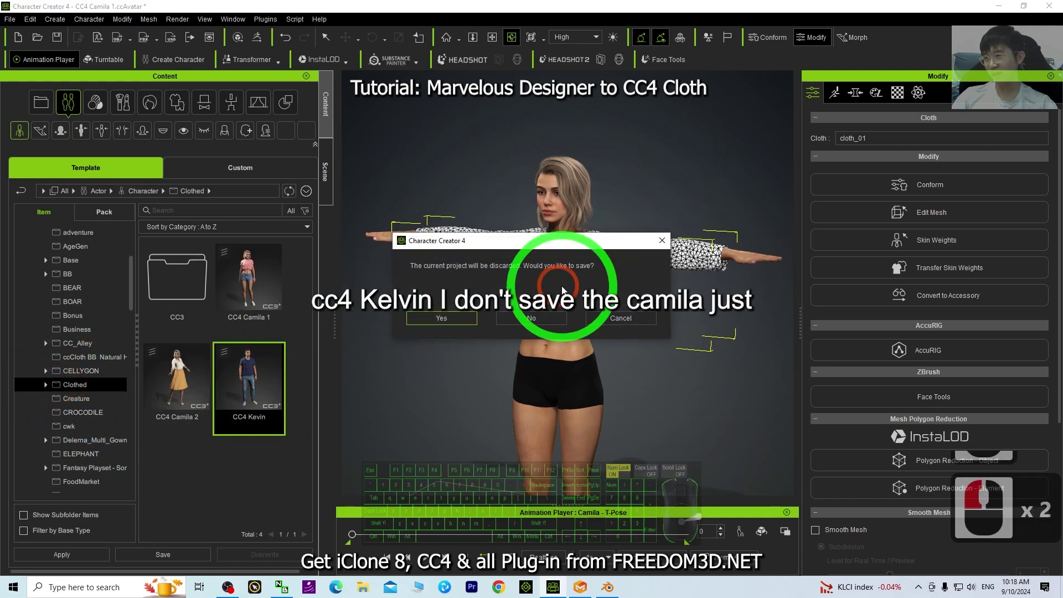
left_click(532, 320)
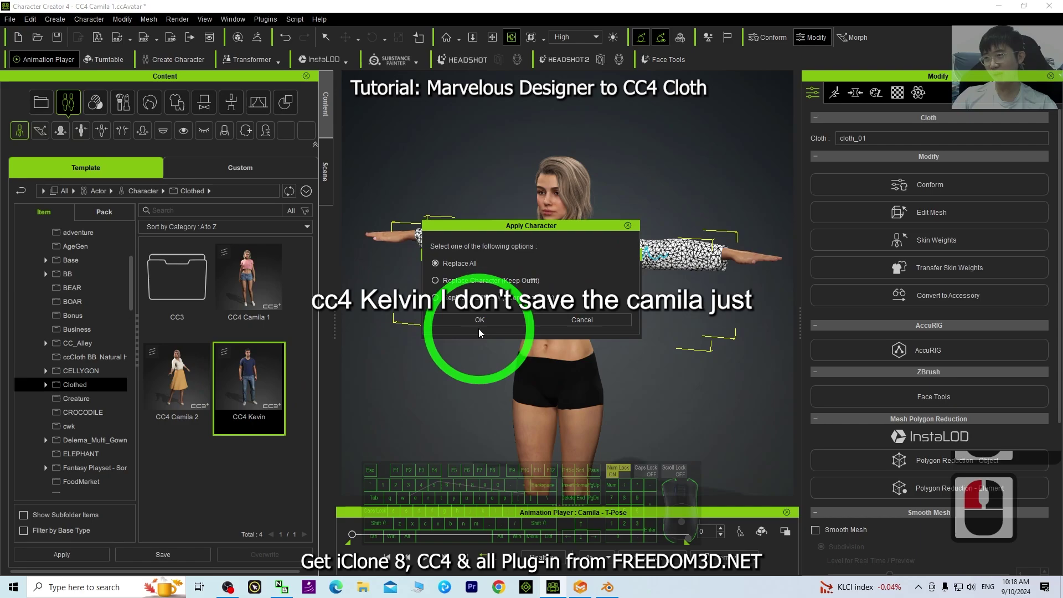
left_click(477, 321)
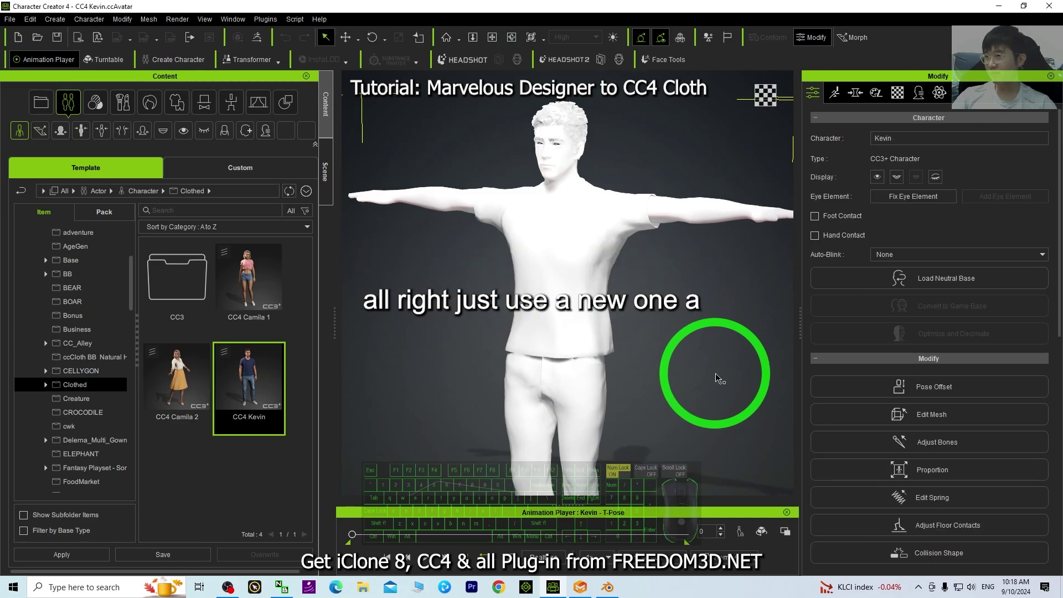
left_click(19, 39)
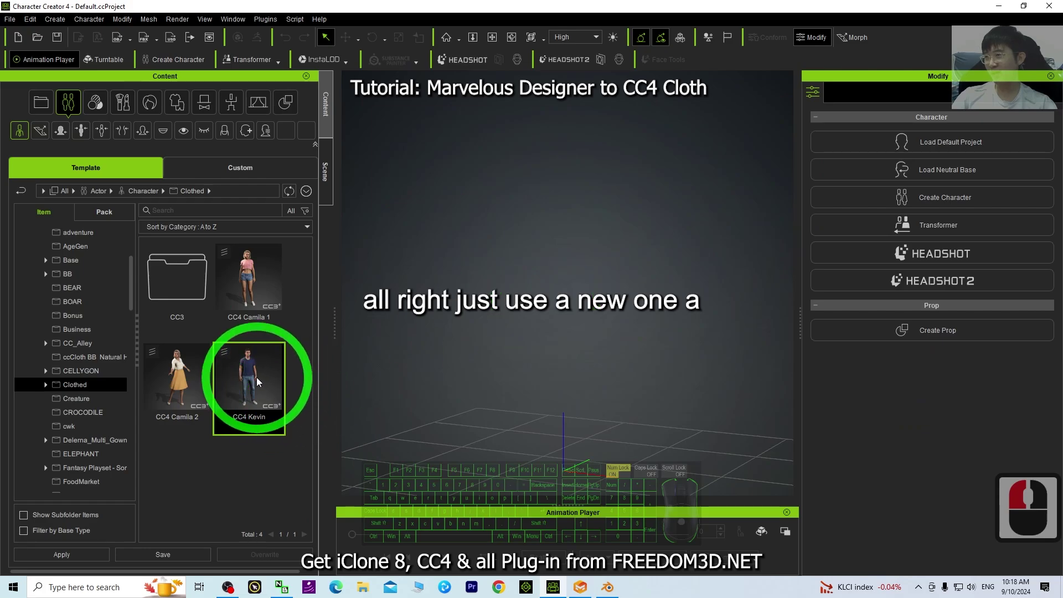
double_click(258, 382)
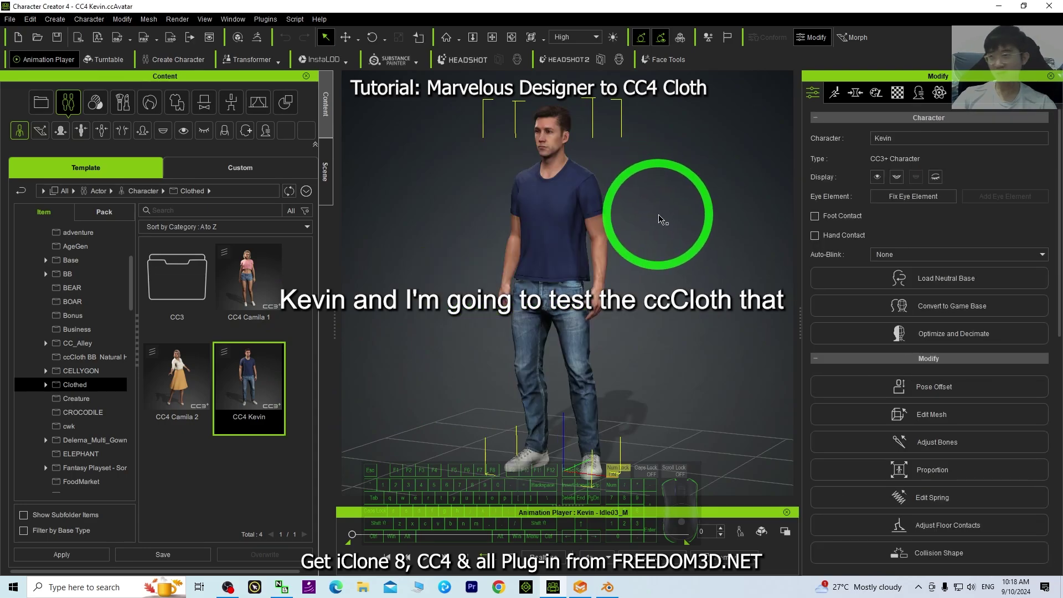
Step: Return to the custom library's Shirts folder that holds the saved shirt 01
left_click(242, 172)
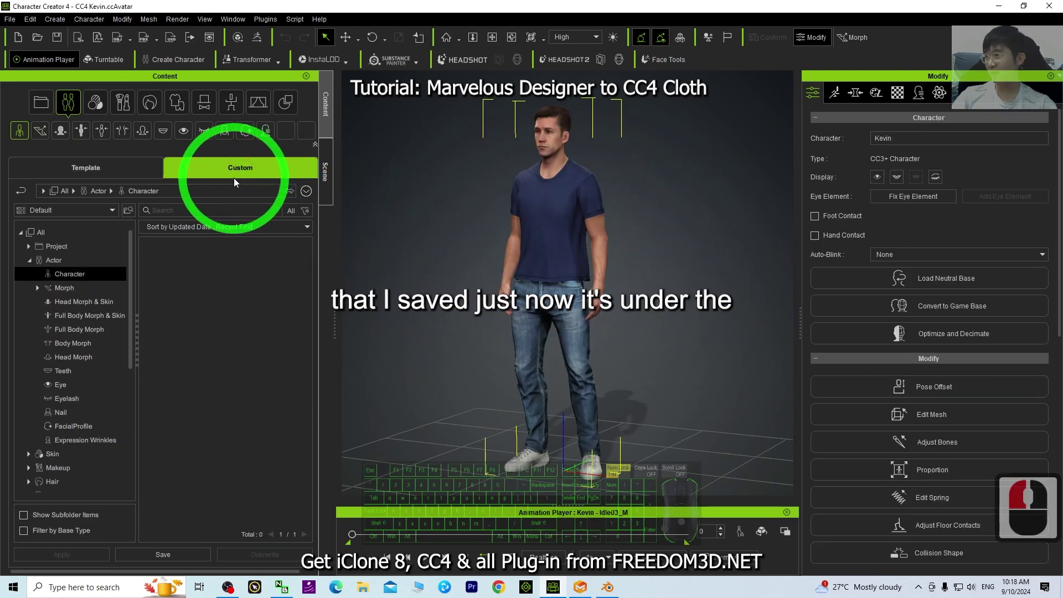
left_click(187, 104)
scroll(75, 447, "down", 5)
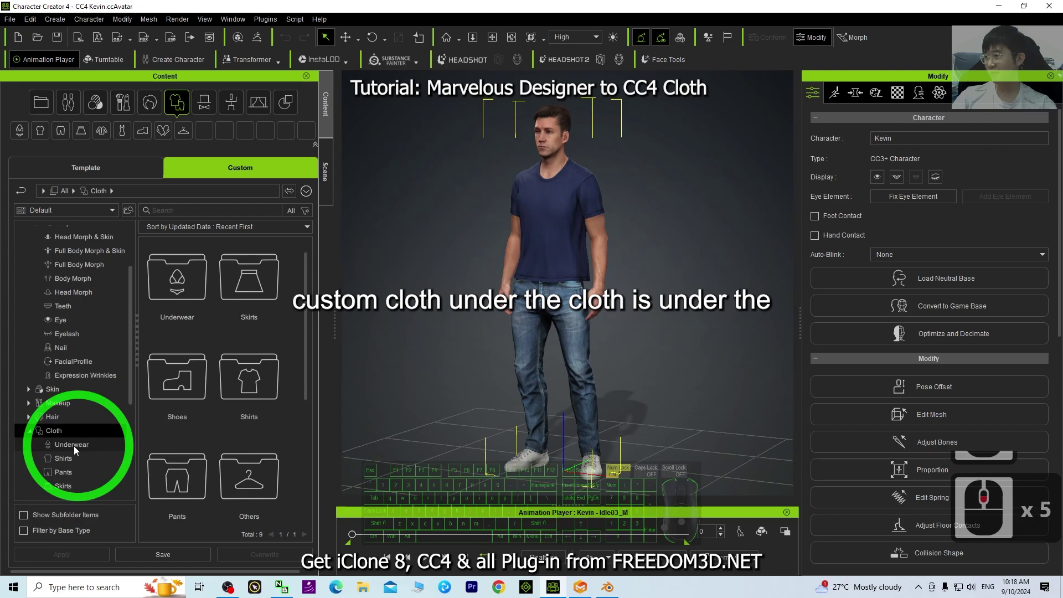
left_click(64, 459)
left_click(267, 276)
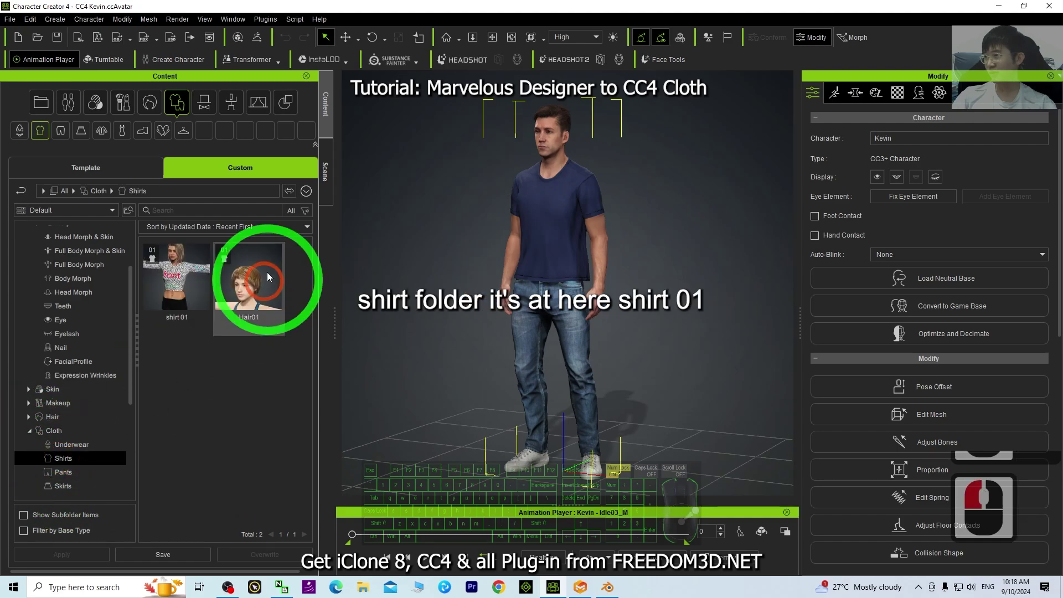
Step: Delete the blue T-shirt from CC4 Kevin and apply the saved shirt 01 to him
left_click_drag(172, 294, 595, 254)
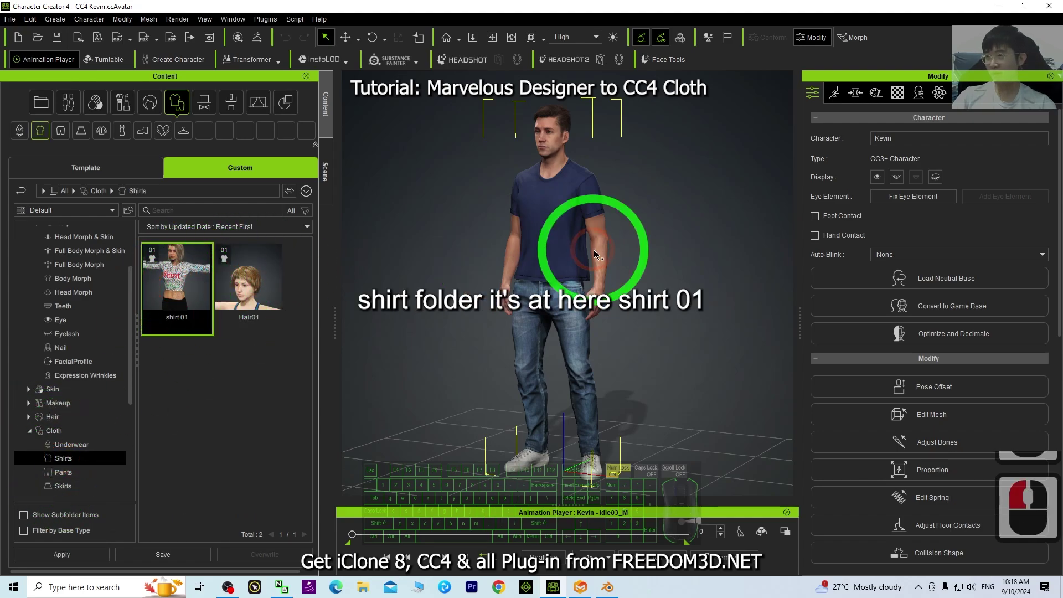
double_click(562, 249)
key("Delete")
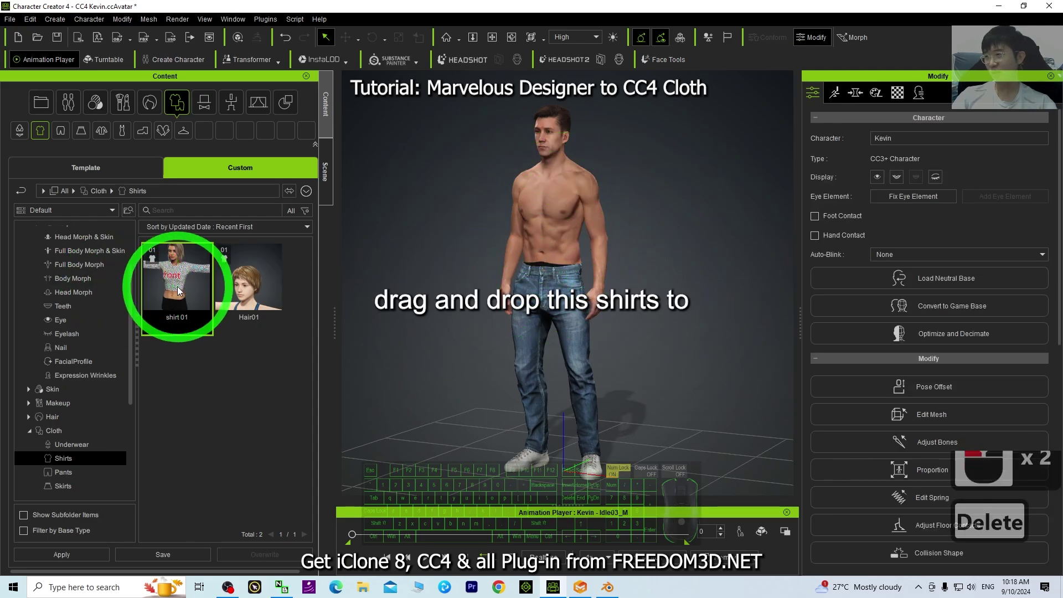
left_click_drag(178, 291, 551, 236)
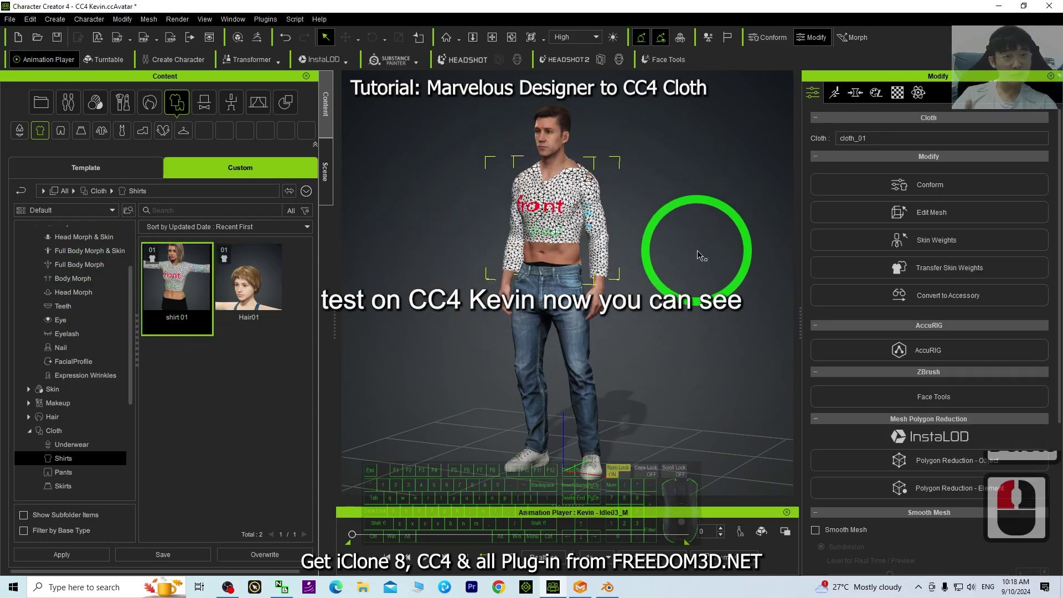
Step: Inspect the shirt's shoulders and front on CC4 Kevin up close for body penetration
scroll(701, 256, "up", 19)
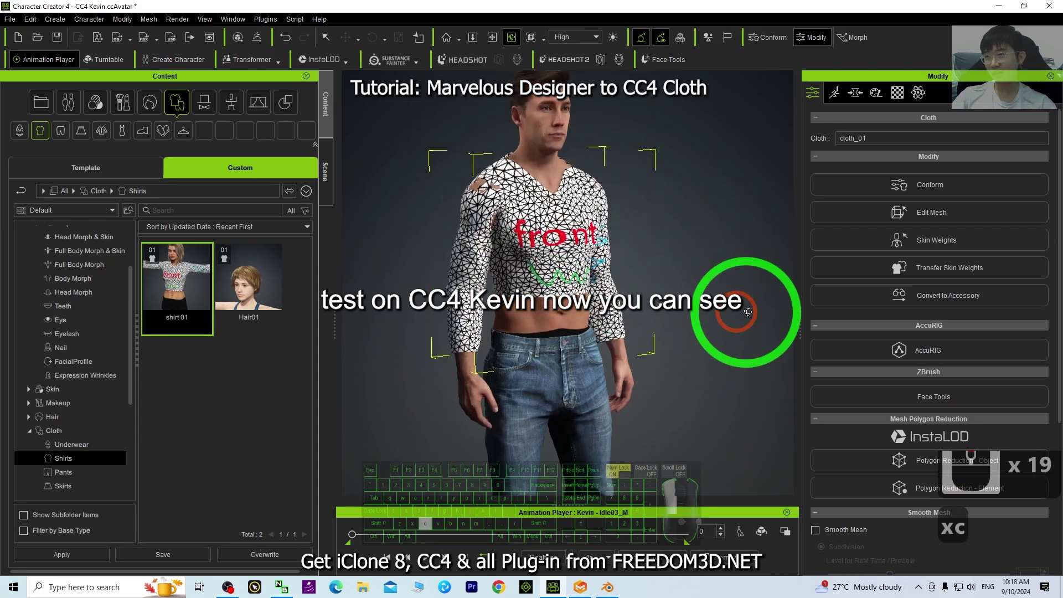
left_click_drag(749, 312, 556, 327)
scroll(688, 188, "up", 4, "shift")
left_click_drag(688, 169, 687, 327)
left_click_drag(681, 327, 647, 177)
key("q")
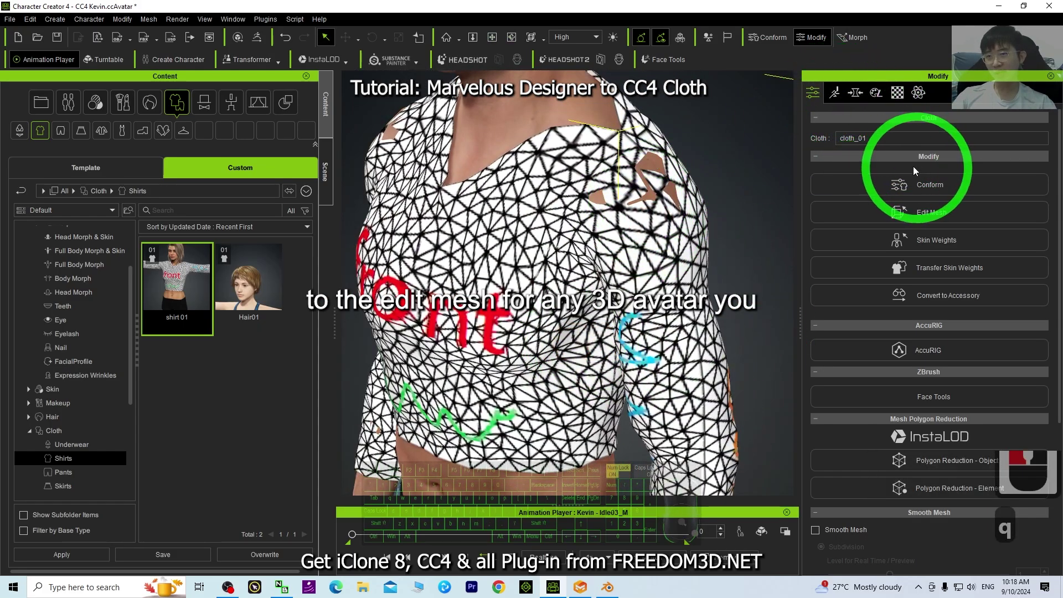
Step: Sculpt the shirt's mesh in Edit Mesh, pulling the cloth out over the skin penetrating at the character's left shoulder
left_click(920, 210)
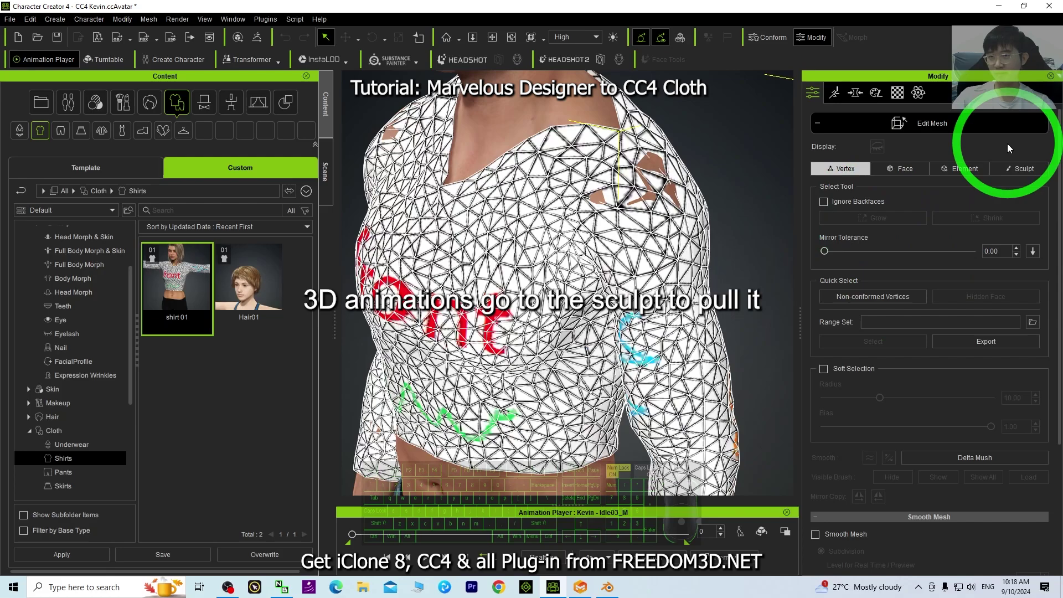
left_click(1023, 169)
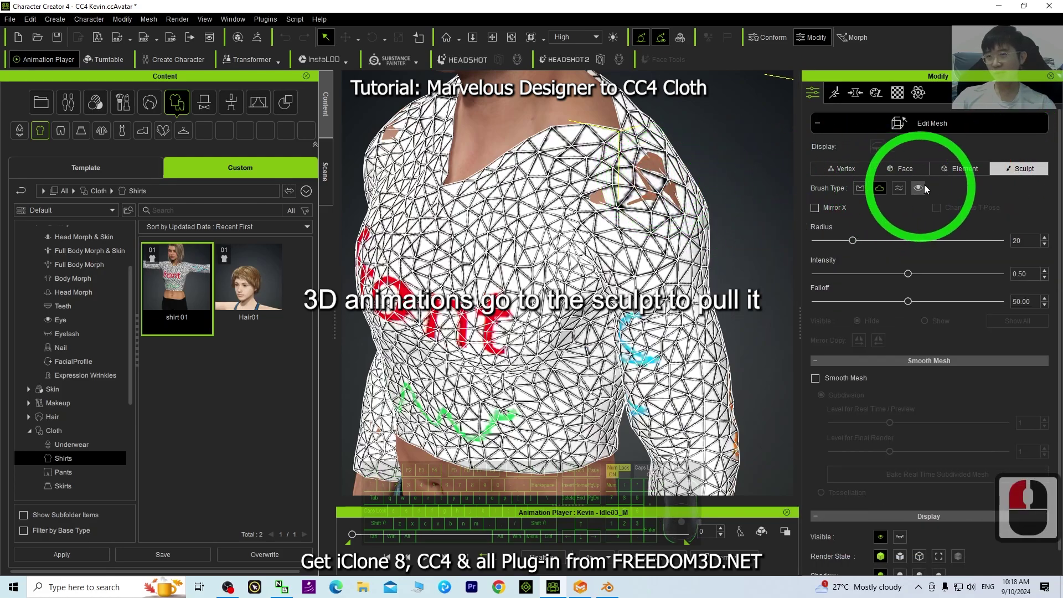
left_click(663, 177)
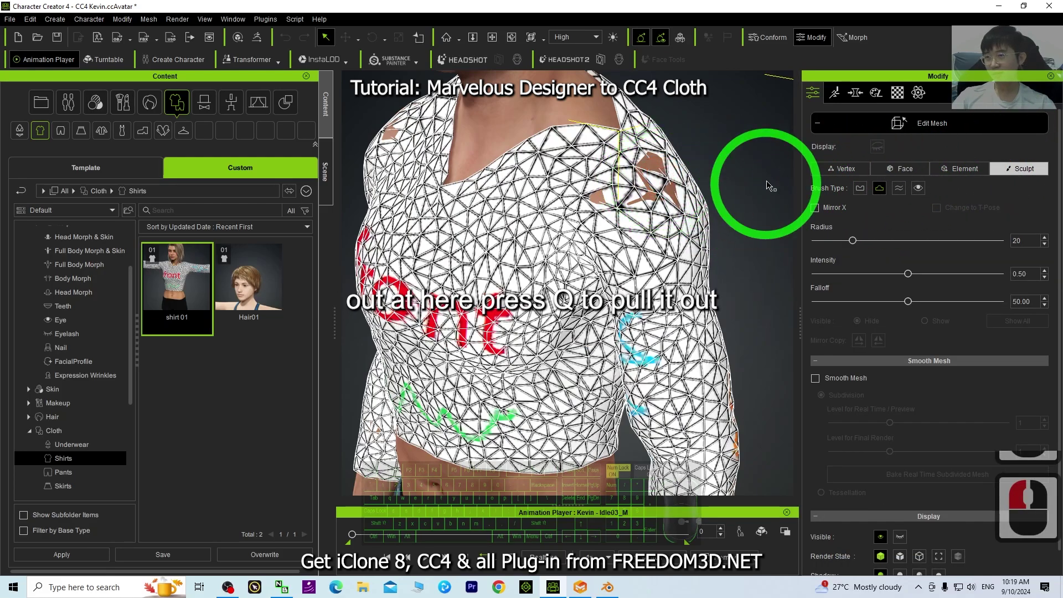
key("q")
left_click(665, 187)
left_click(642, 177)
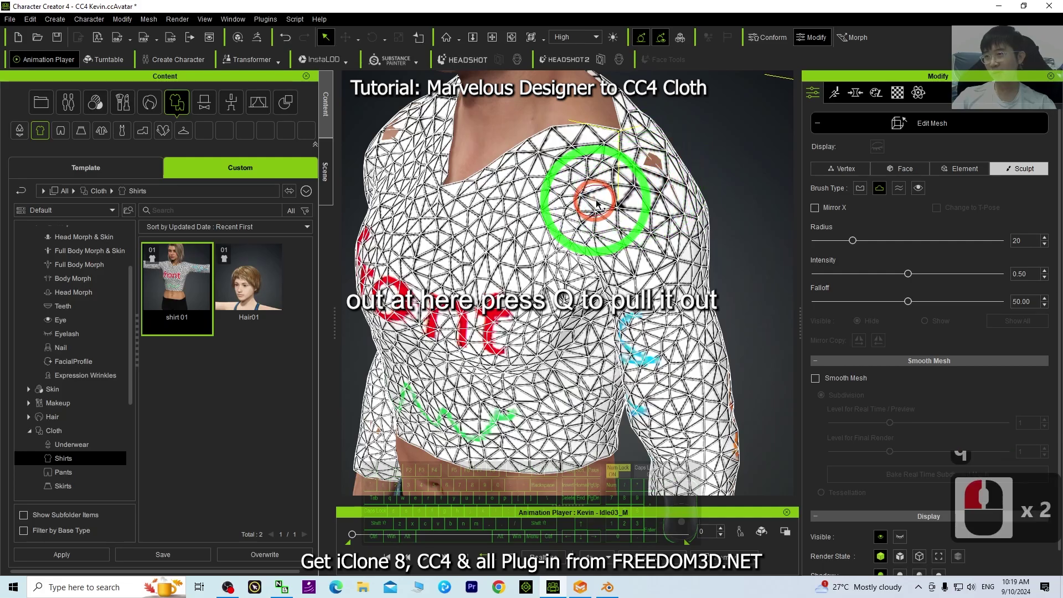
left_click(663, 175)
left_click(666, 169)
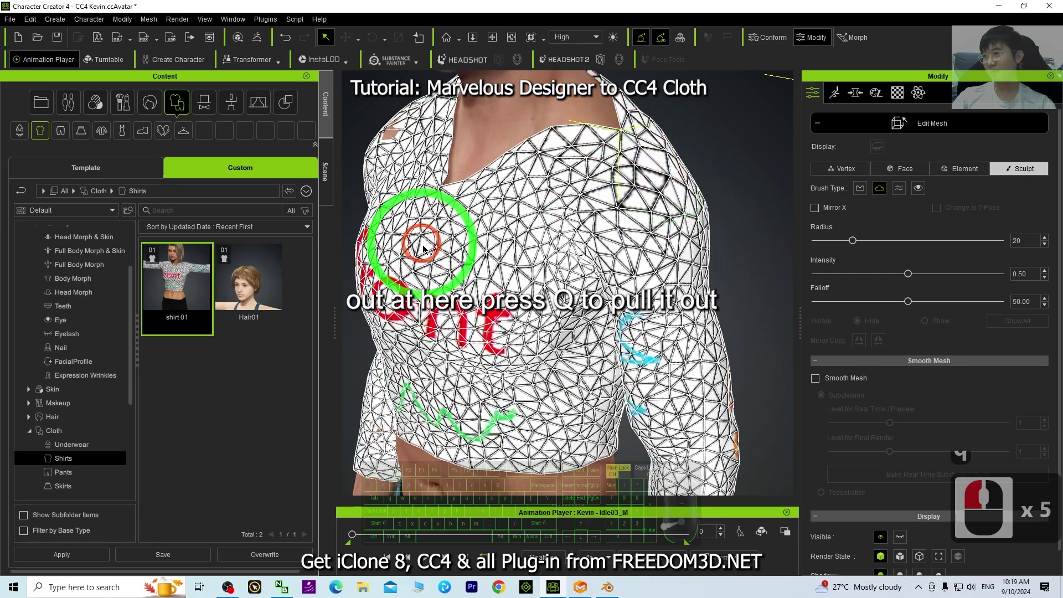
Step: Pull the shirt's mesh outward with the sculpt brush to cover the skin penetrating at the character's right shoulder
scroll(421, 244, "down", 5)
key("c")
mouse_move(415, 268)
left_mouse_down()
mouse_move(813, 274)
mouse_move(716, 262)
left_mouse_up()
key("q")
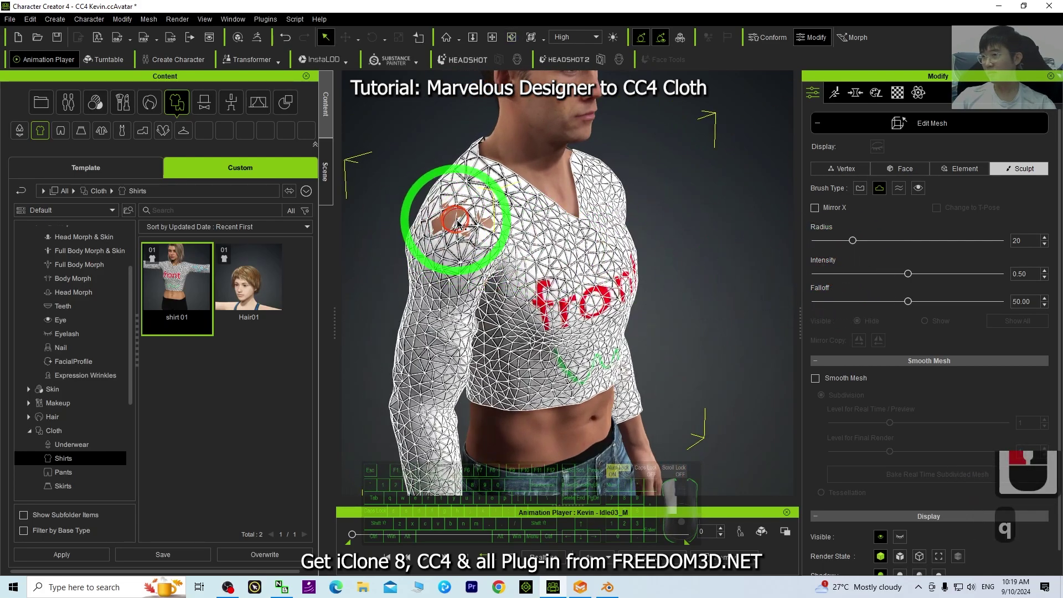
left_click(460, 217)
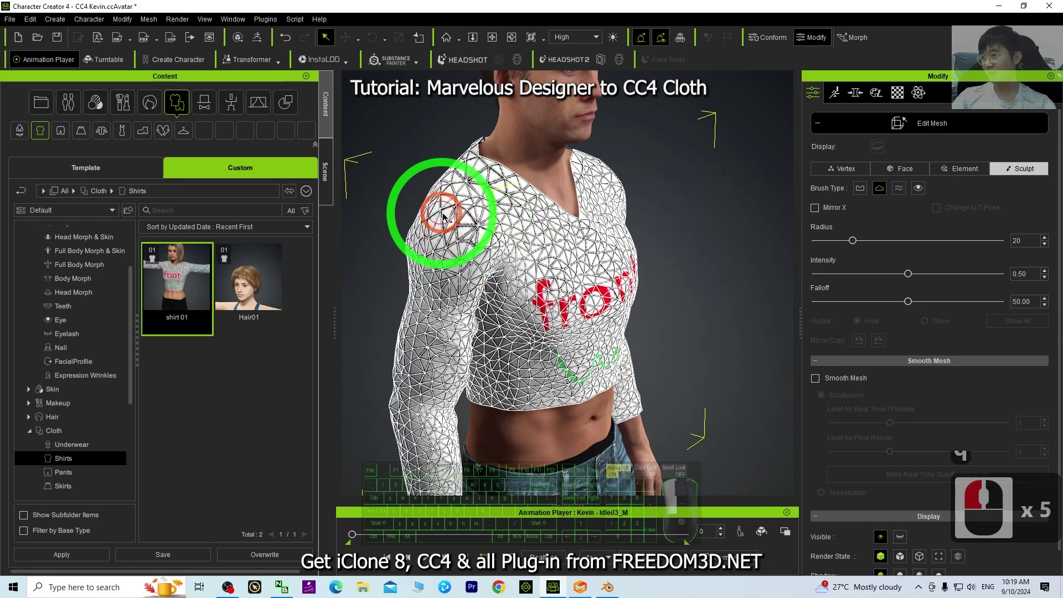
Step: Check the sculpted shirt from several sides and finish the mesh editing
scroll(554, 263, "down", 8)
key("c")
left_click_drag(433, 314, 992, 264)
left_click_drag(606, 252, 135, 275)
left_click_drag(610, 228, 183, 239)
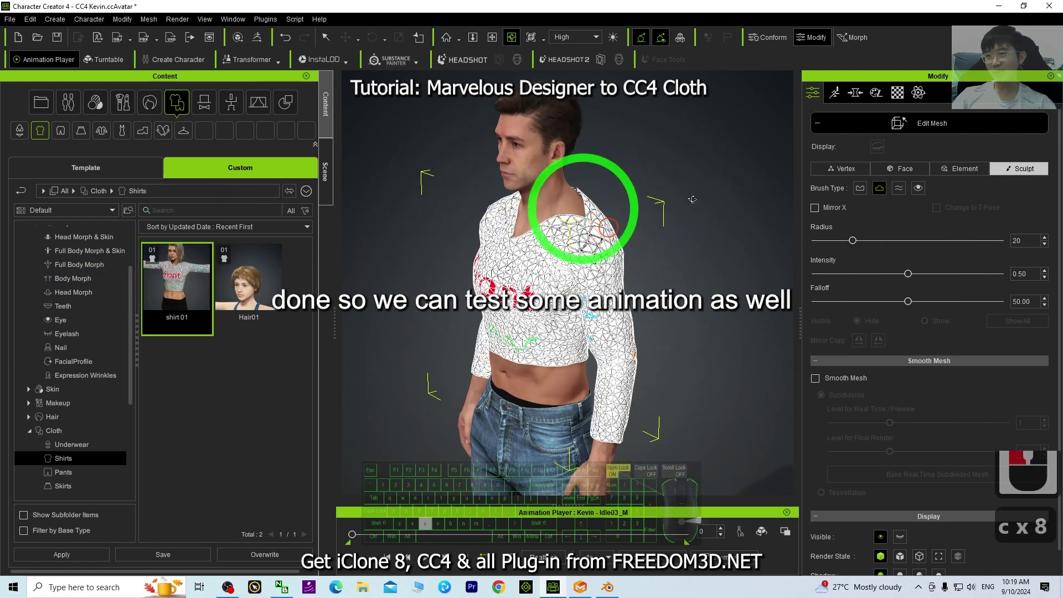
left_click(991, 164)
left_click(928, 128)
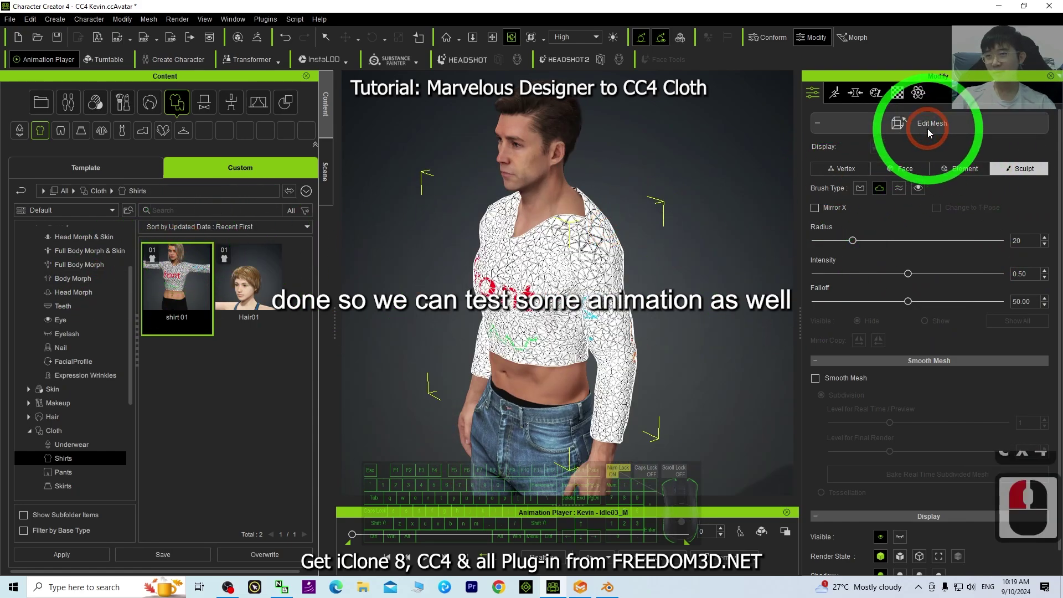
key("c")
left_click_drag(677, 291, 603, 266)
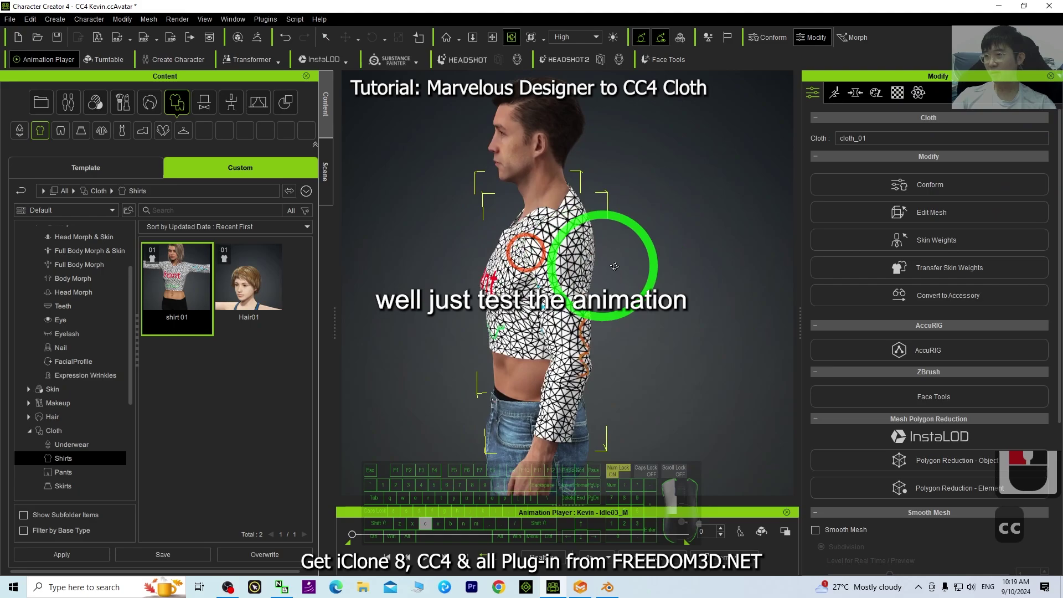
left_click_drag(690, 270, 740, 313)
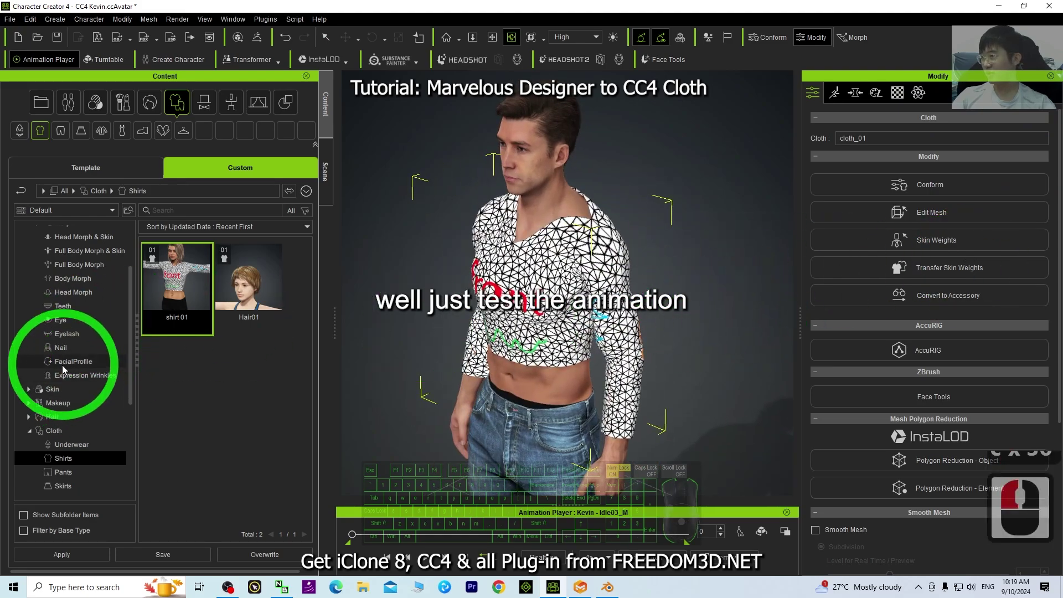
Step: Open the Animation content's template library and expand its Motion folder
left_click(230, 110)
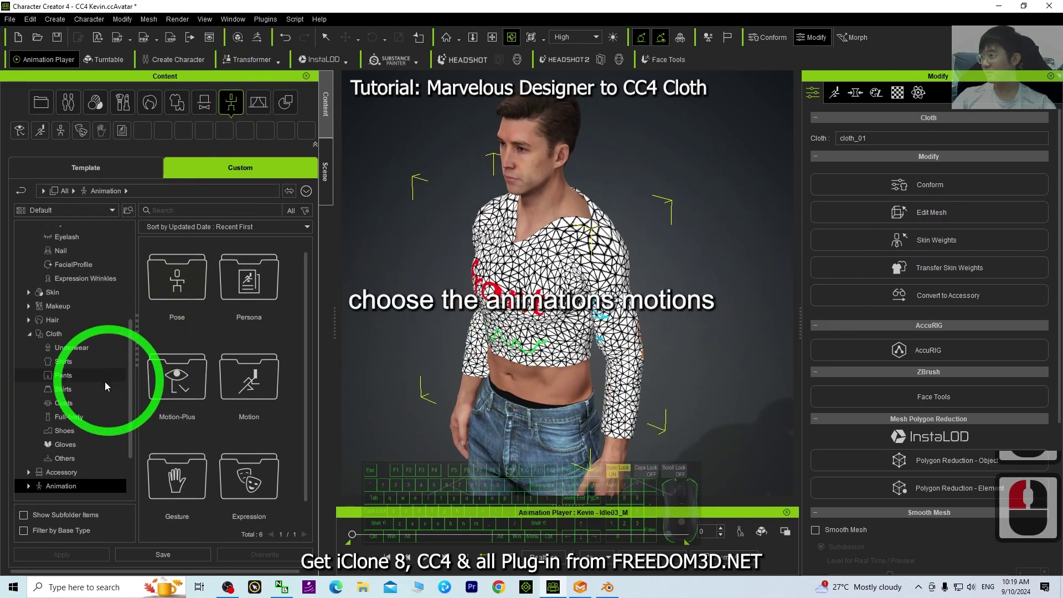
scroll(83, 410, "down", 5)
scroll(44, 426, "down", 4)
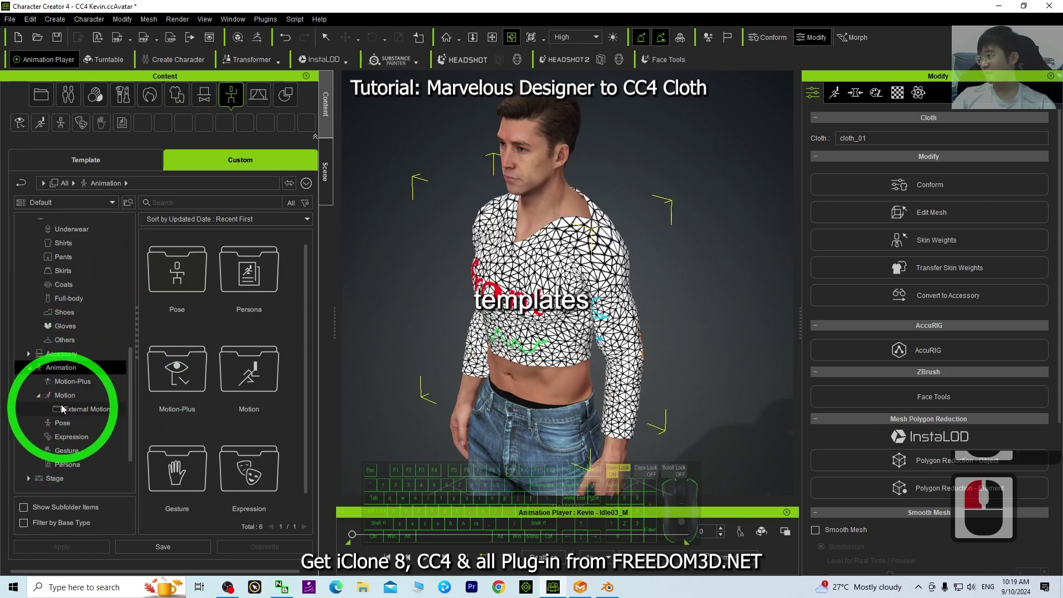
left_click(97, 163)
scroll(78, 390, "down", 20)
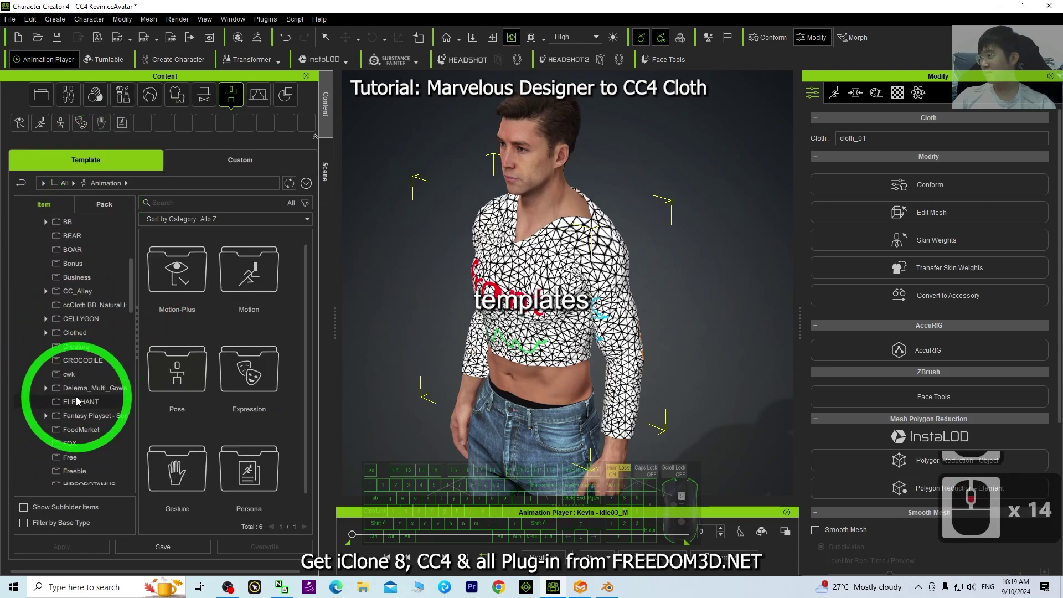
scroll(88, 345, "down", 14)
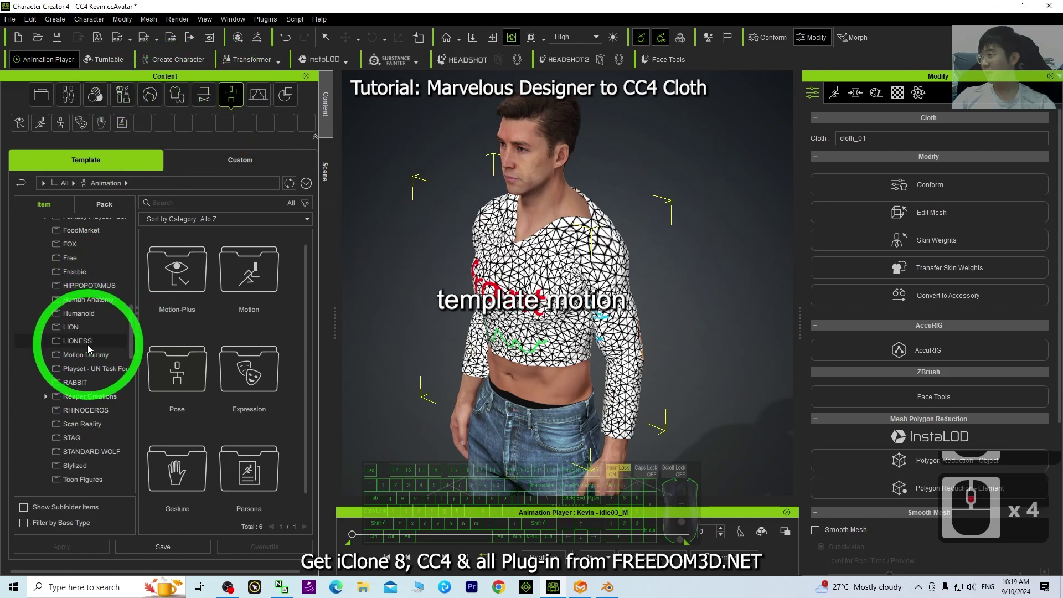
scroll(78, 391, "up", 20)
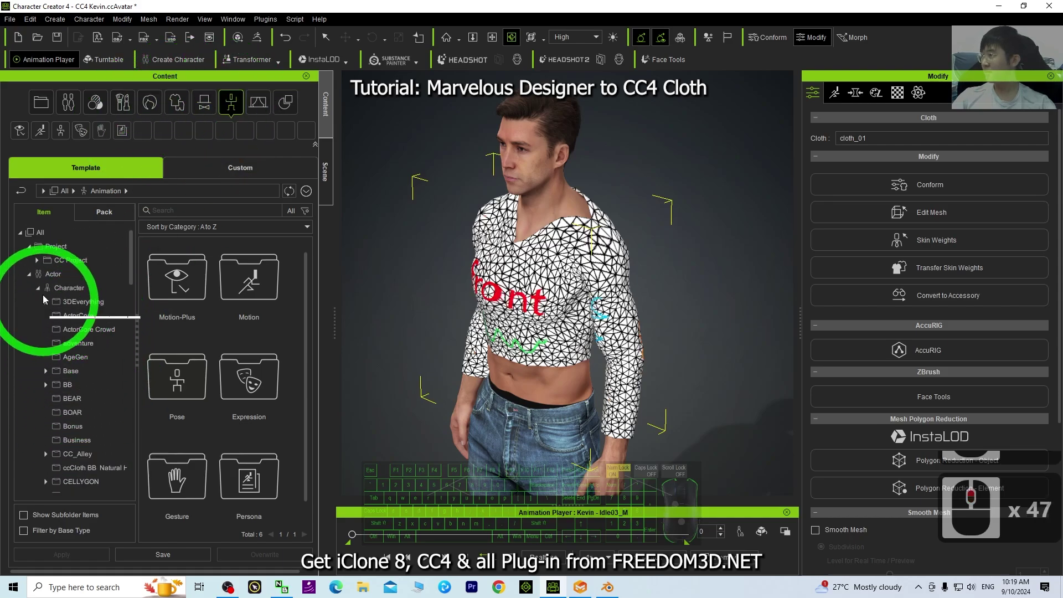
left_click(31, 275)
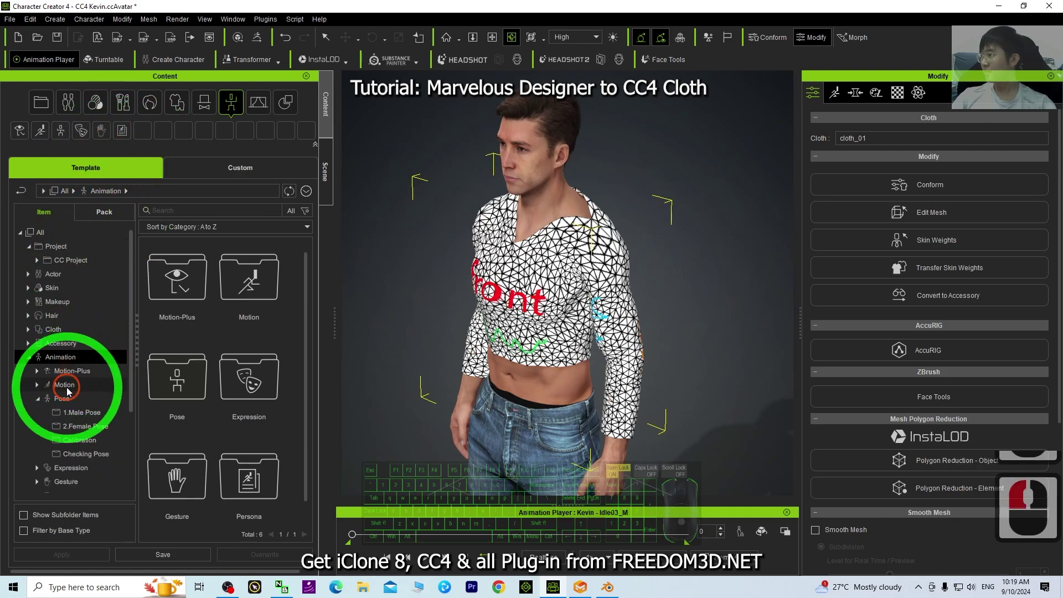
left_click(42, 387)
double_click(43, 386)
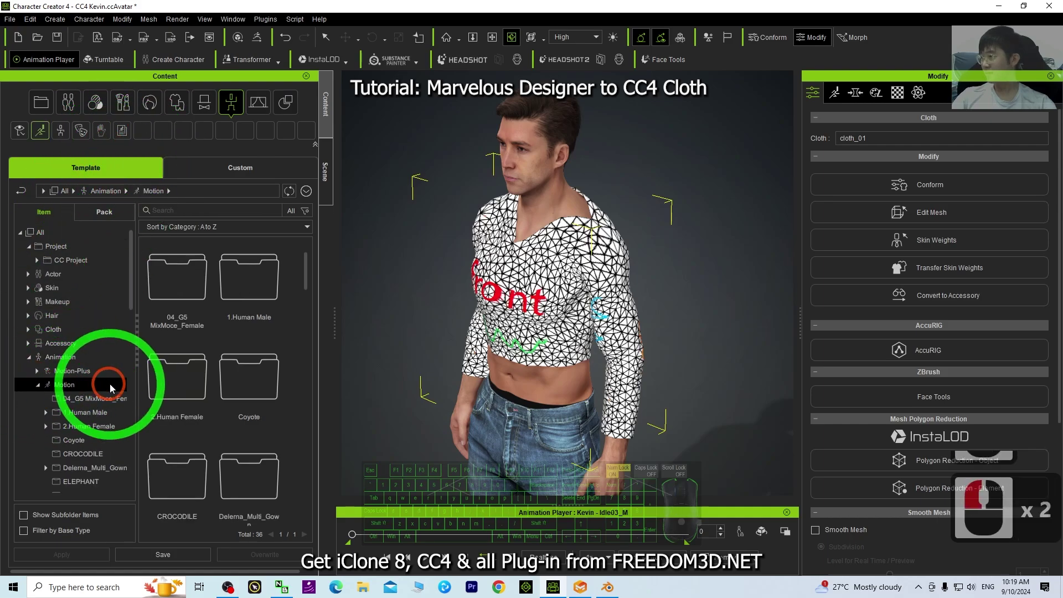
Step: Browse the Perform motions of 1.Human Male for one to test the shirt with
left_click(79, 413)
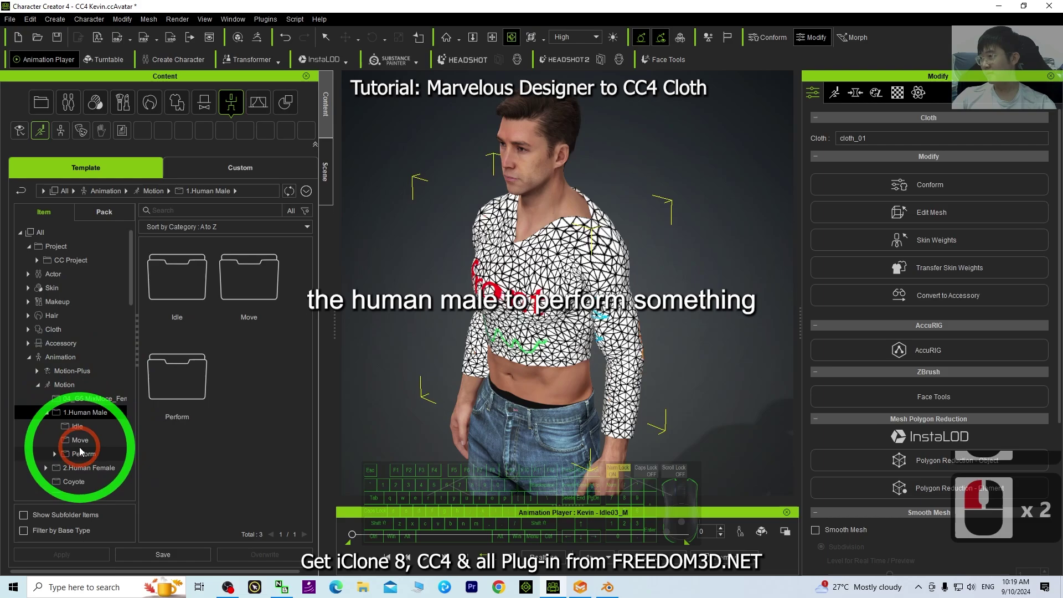
left_click(83, 454)
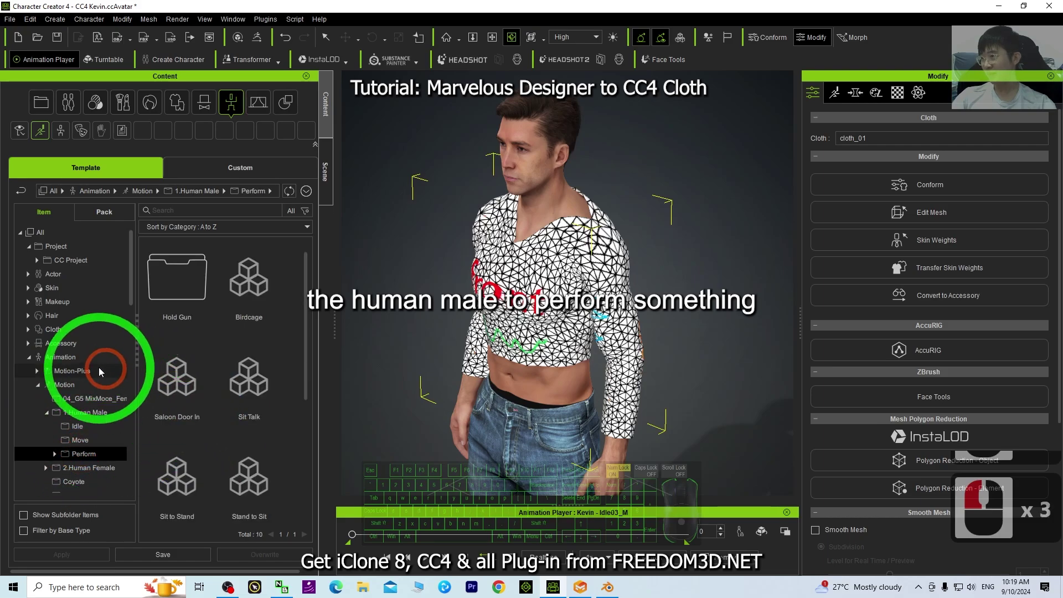
left_click(53, 454)
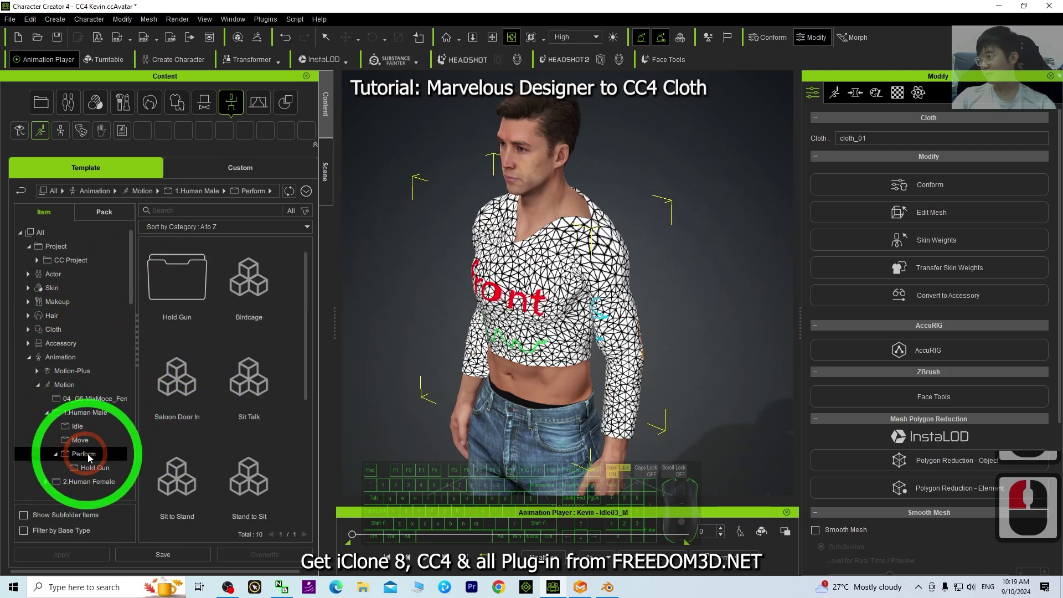
scroll(228, 380, "down", 20)
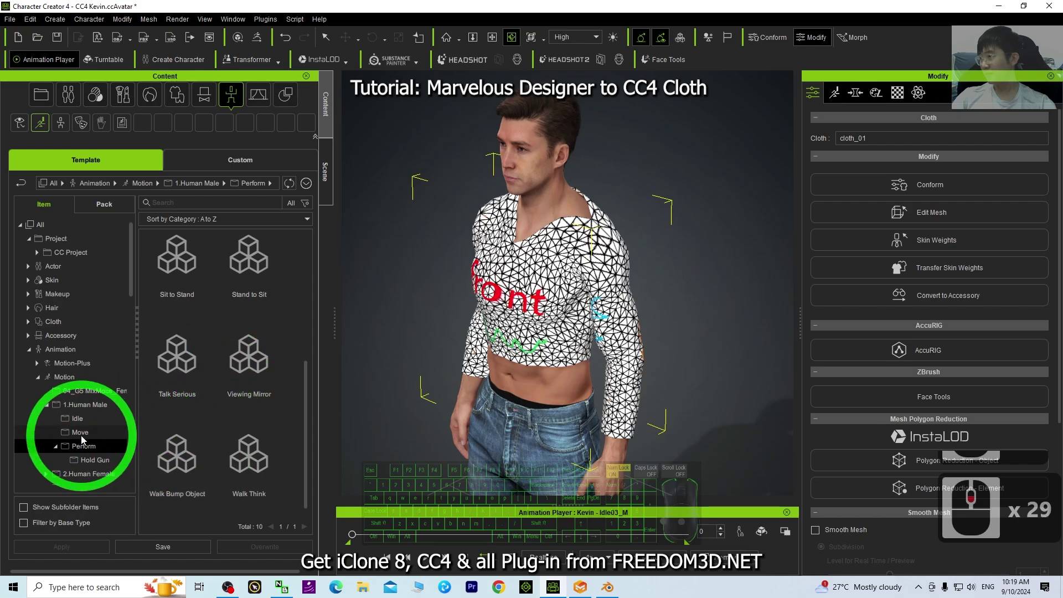
Step: Open the Perform motions of 2.Human Female and show preview thumbnails in place of the placeholder icons
left_click(76, 474)
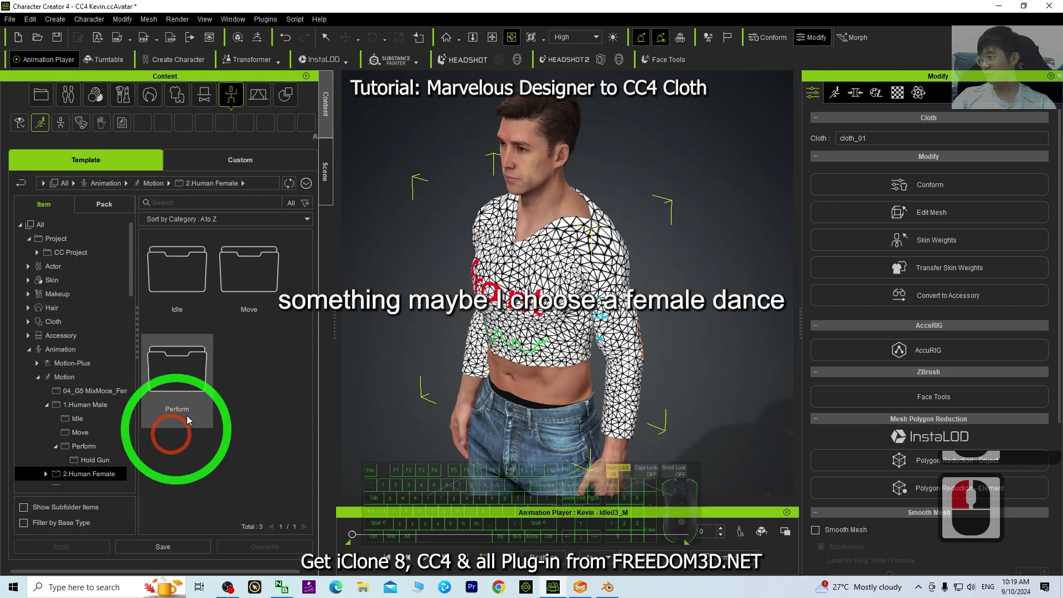
double_click(177, 410)
scroll(276, 367, "down", 20)
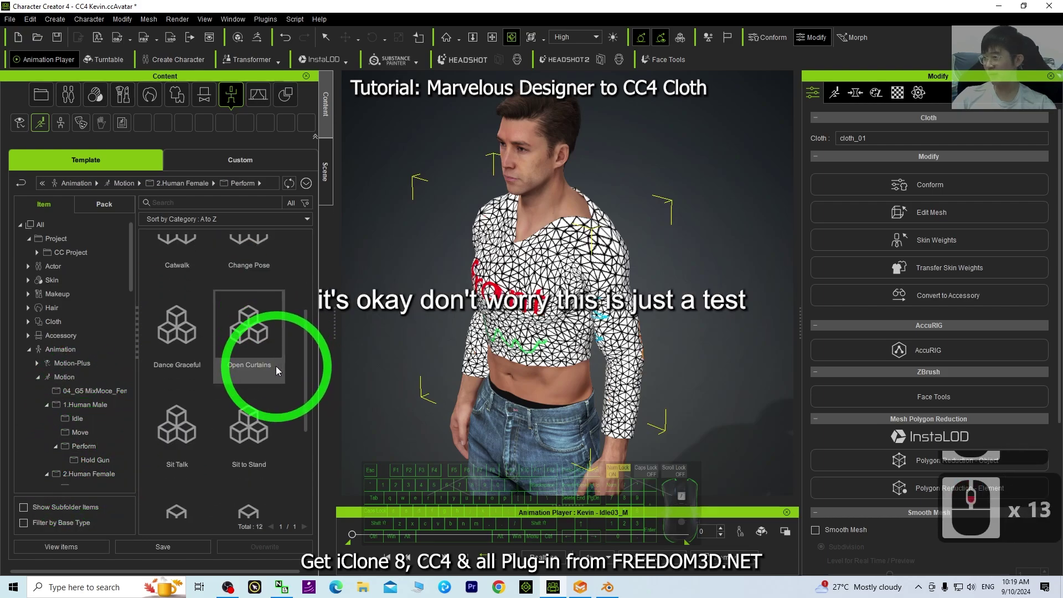
left_click(176, 292)
right_click(176, 293)
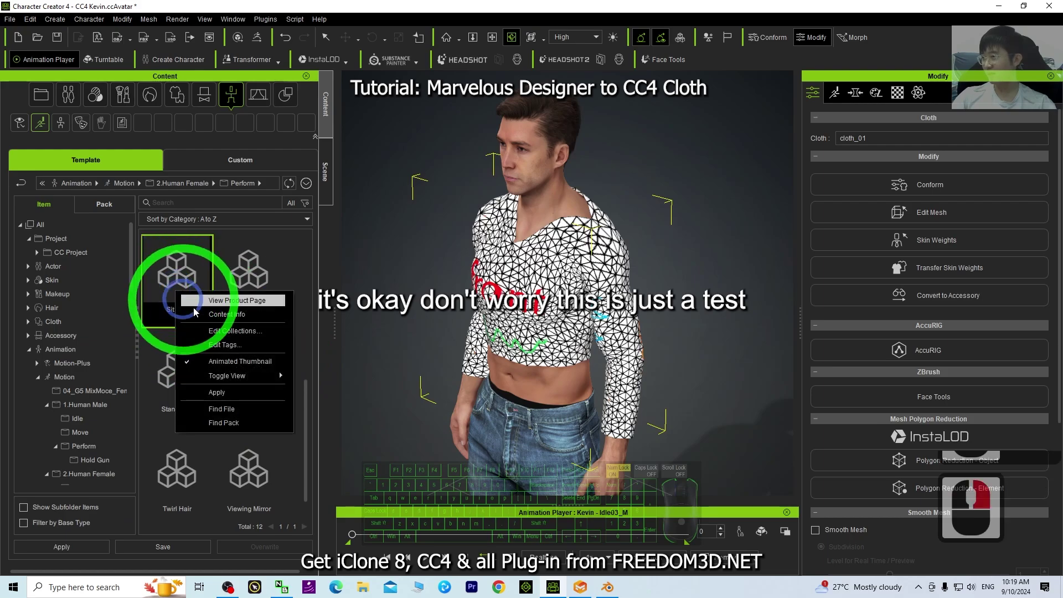
left_click(227, 337)
scroll(272, 425, "up", 10)
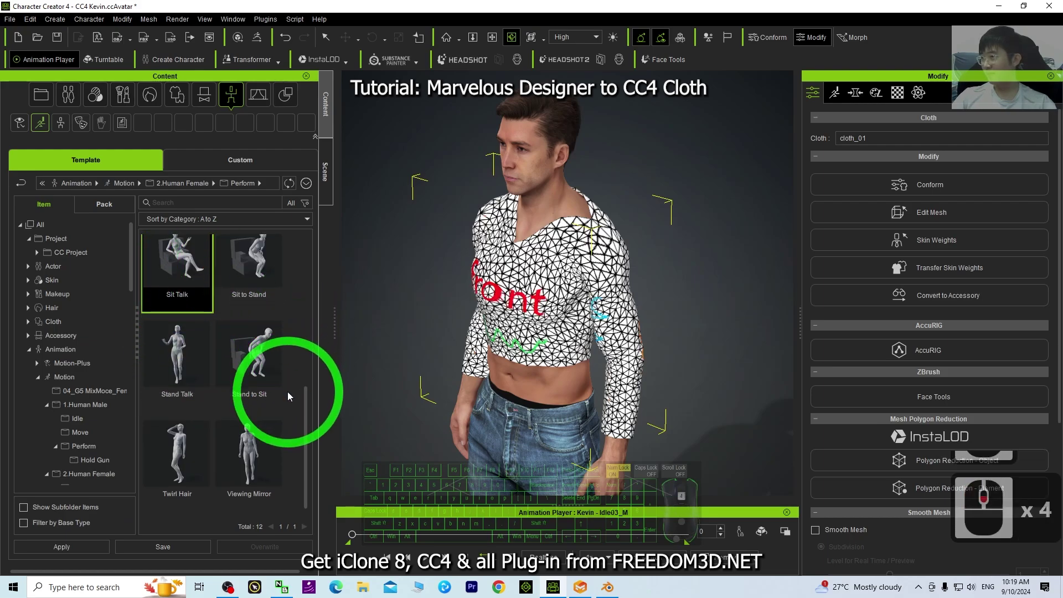
scroll(293, 464, "up", 6)
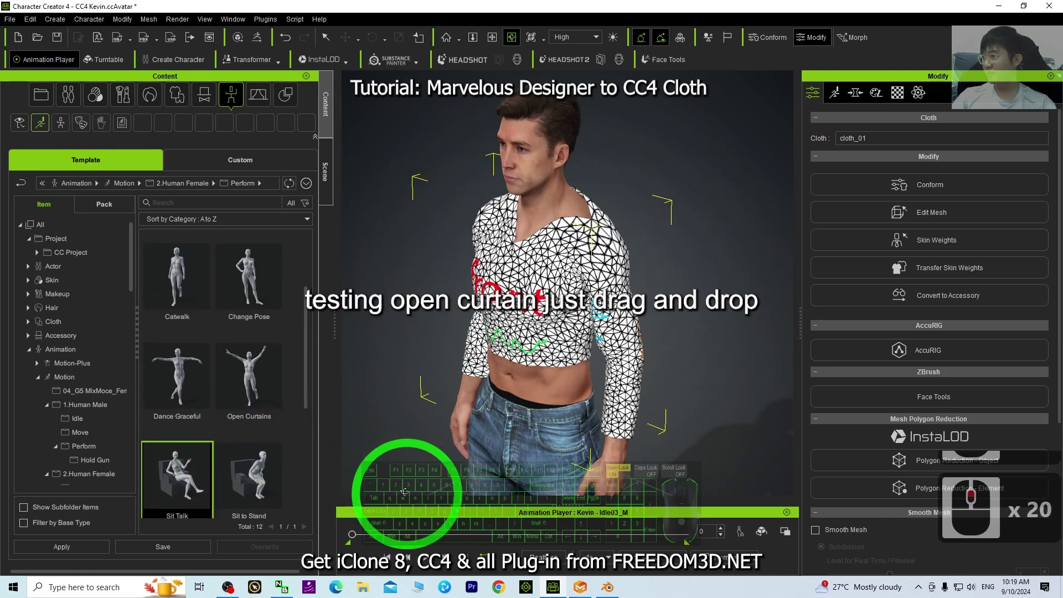
Step: Apply the Open Curtains motion to CC4 Kevin and inspect the shirt's shoulder area for mesh penetration
left_click(264, 424)
left_click_drag(265, 424, 543, 332)
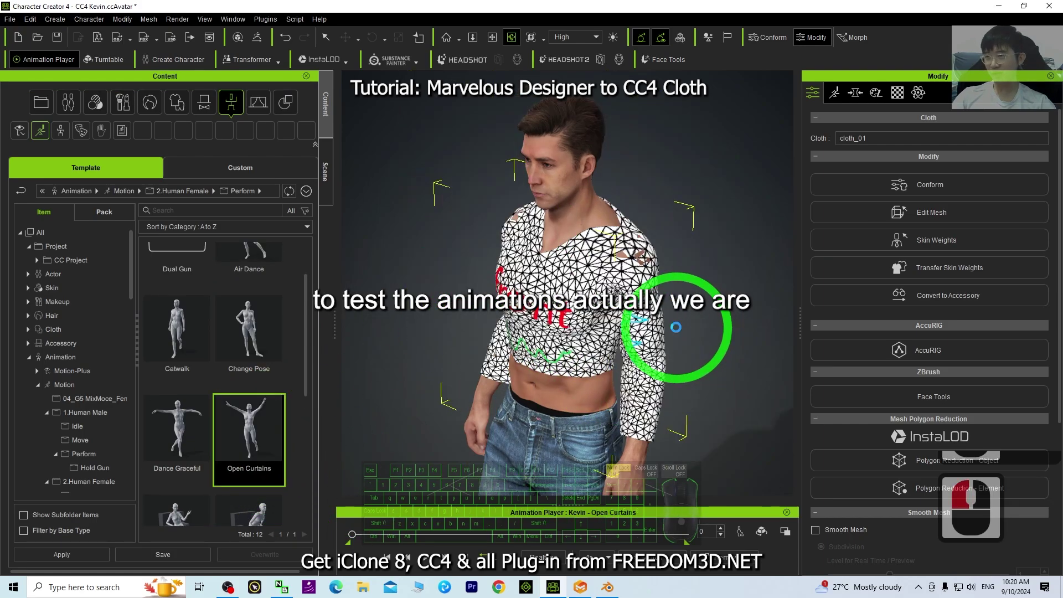
scroll(614, 370, "down", 6)
key("x")
key("c")
left_click_drag(574, 371, 476, 367)
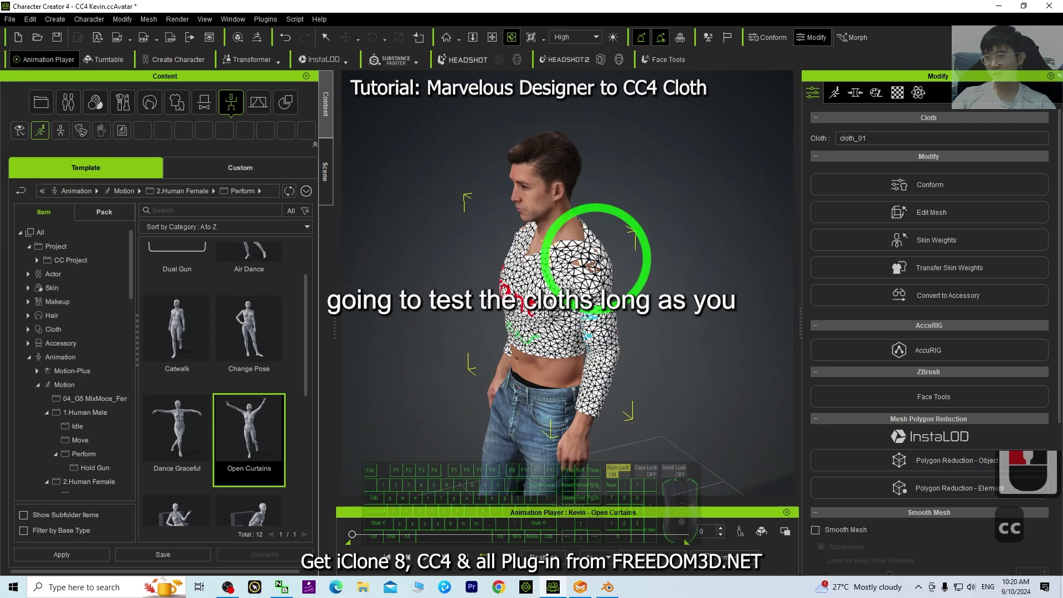
scroll(629, 284, "up", 6)
key("q")
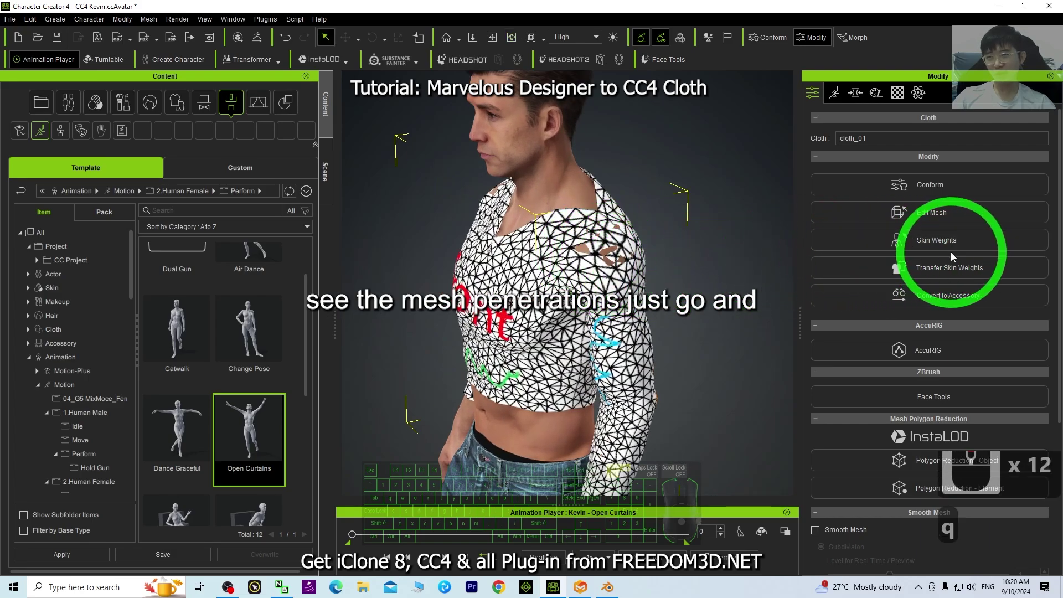
scroll(966, 229, "up", 8)
Step: Enter Edit Mesh in Sculpt mode and pull the shirt outward over the skin showing through at the shoulder, then check the opposite shoulder
left_click(832, 95)
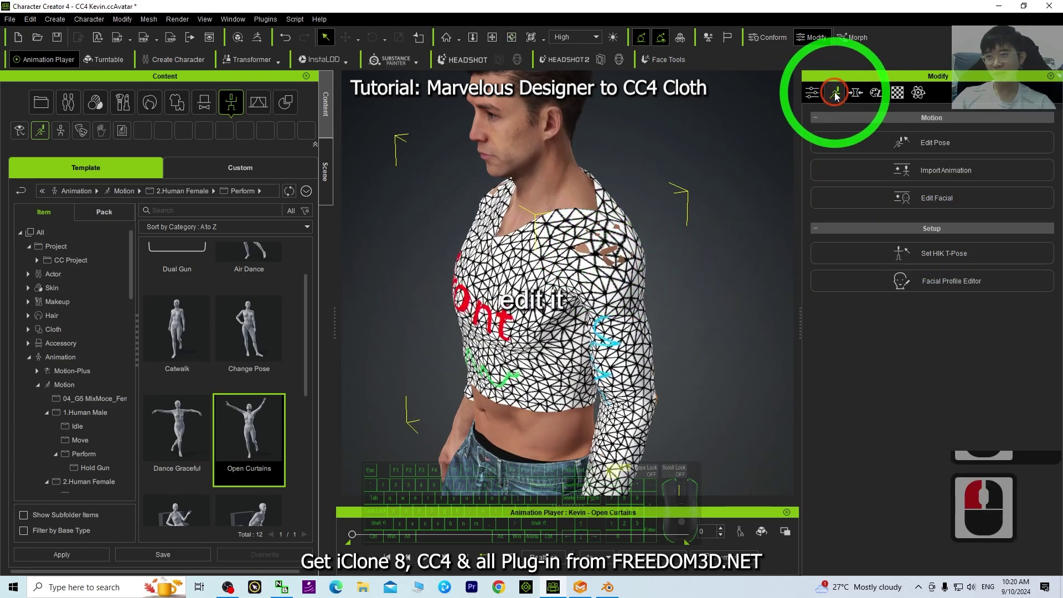
left_click(963, 149)
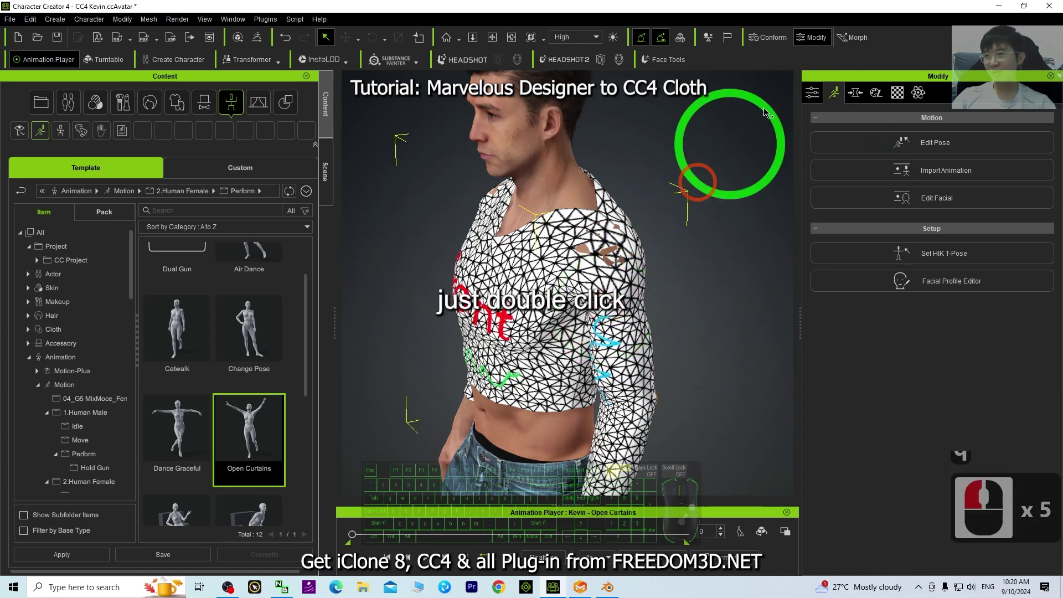
left_click(812, 93)
left_click(938, 214)
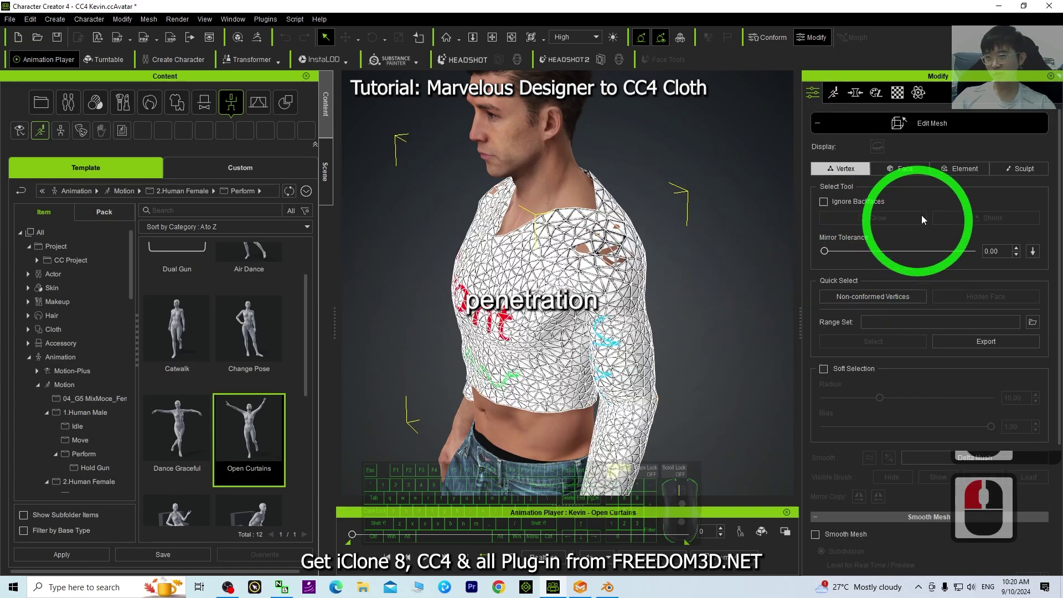
key("q")
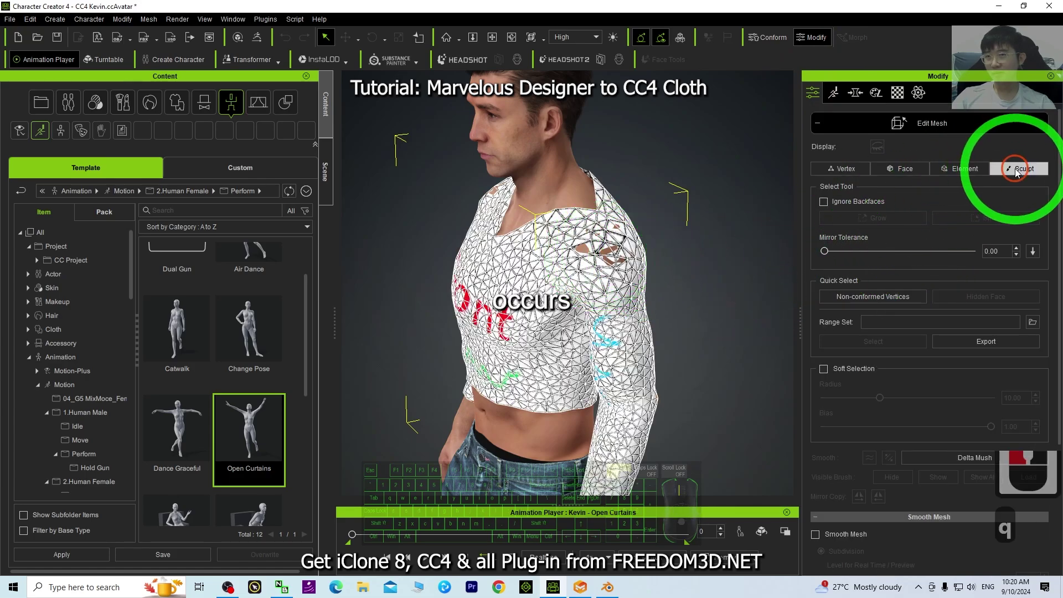
left_click(1017, 172)
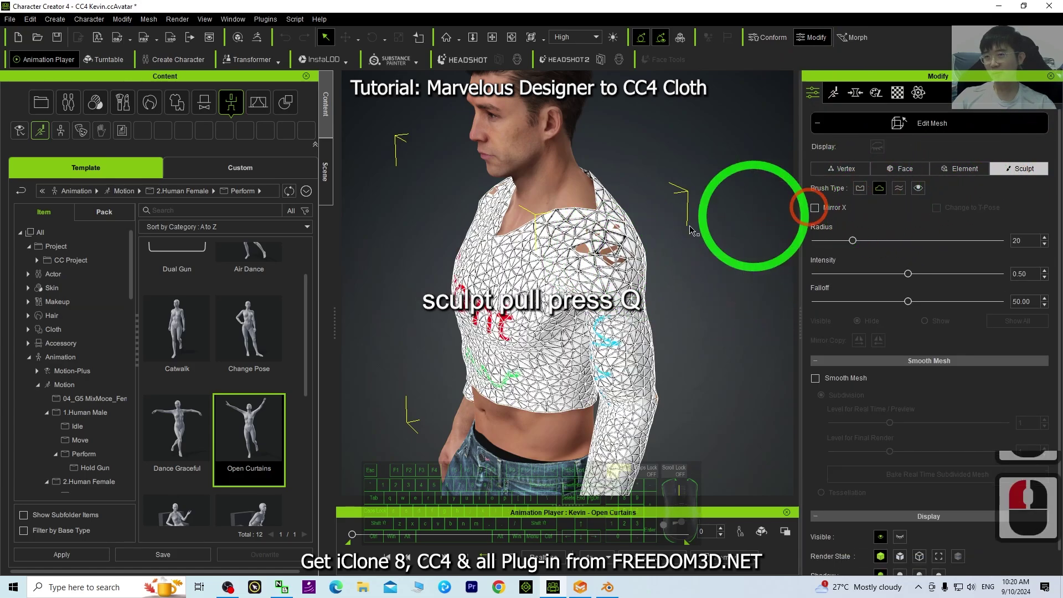
key("q")
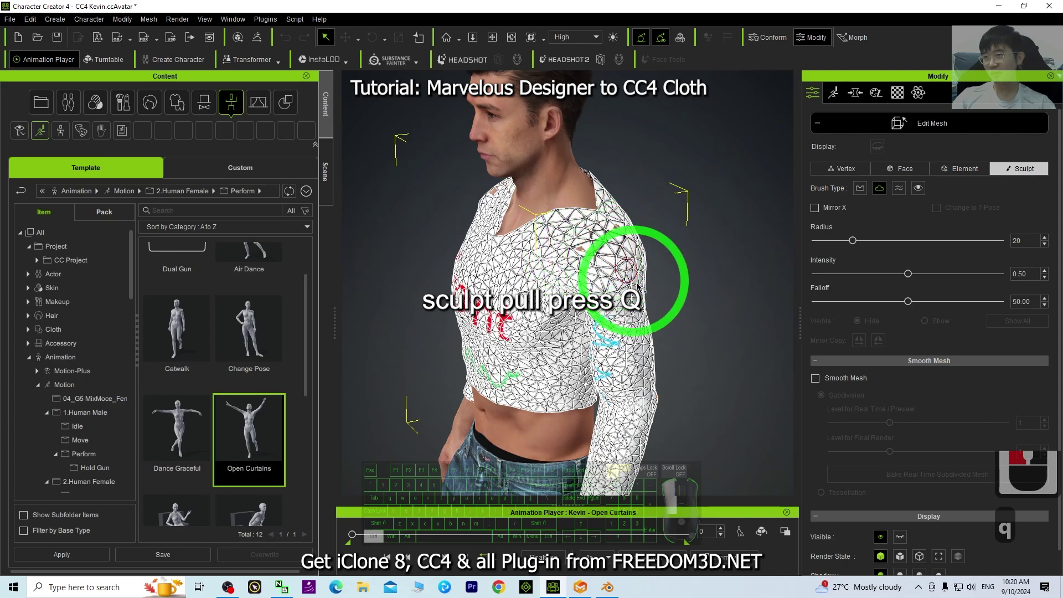
mouse_move(637, 287)
left_mouse_down()
mouse_move(613, 250)
mouse_move(566, 254)
left_mouse_up()
key("c")
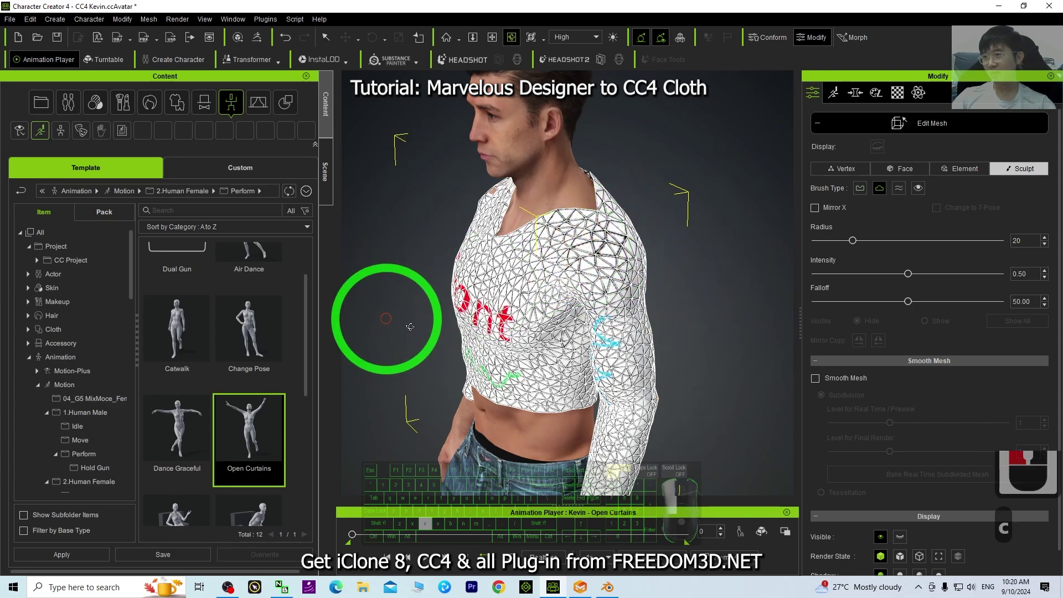
left_click_drag(404, 325, 847, 332)
key("q")
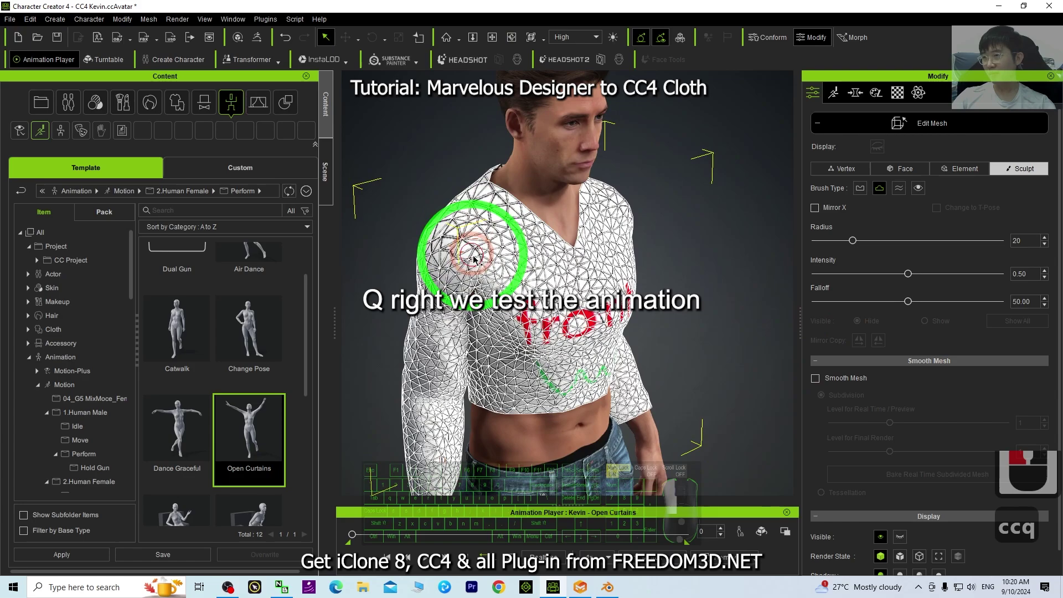
Step: Close Edit Mesh and play the Open Curtains motion to test the sculpted shirt
scroll(687, 330, "down", 17)
key("c")
left_click(465, 551)
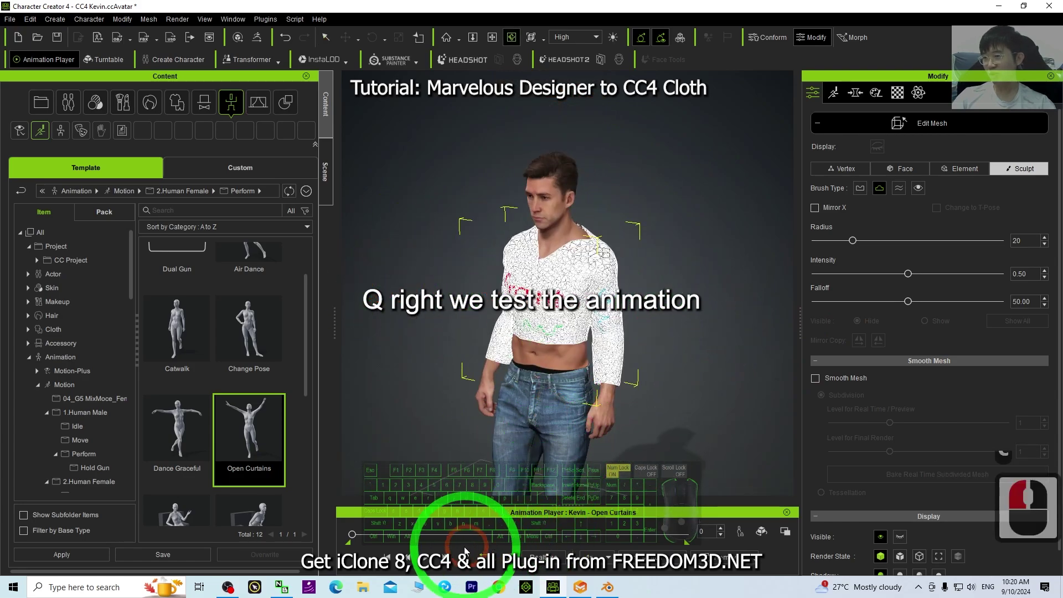
left_click(937, 132)
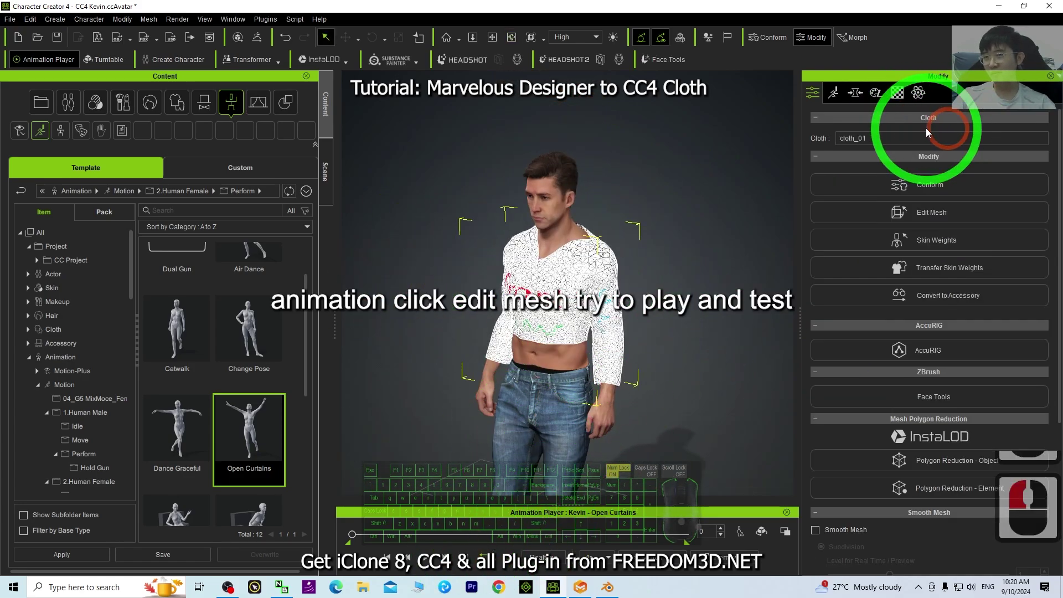
scroll(659, 382, "up", 4)
left_click(432, 557)
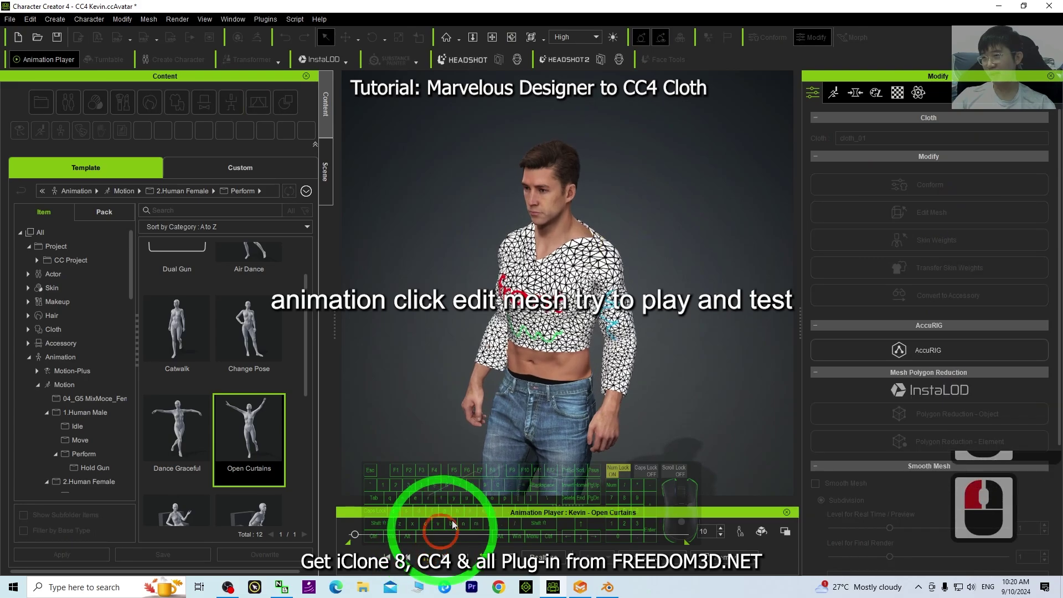
Step: Examine the shirt on the full figure from several sides while the Open Curtains motion plays
scroll(565, 396, "down", 16)
key("x")
left_click_drag(564, 396, 726, 386)
key("c")
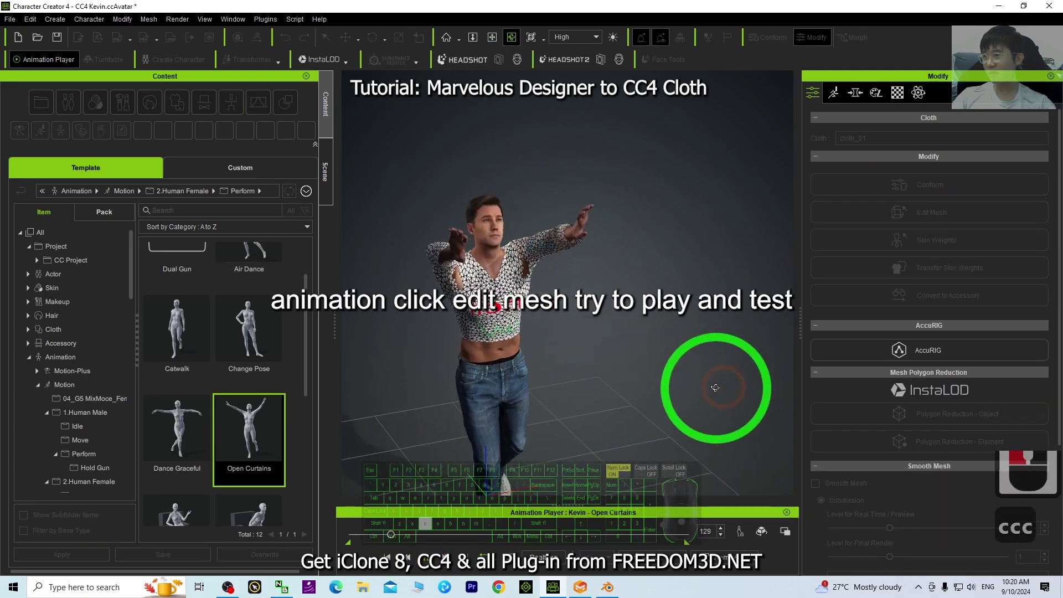
key("c")
left_click_drag(497, 382, 1010, 342)
left_click_drag(426, 294, 657, 311)
key("c")
left_click(481, 484)
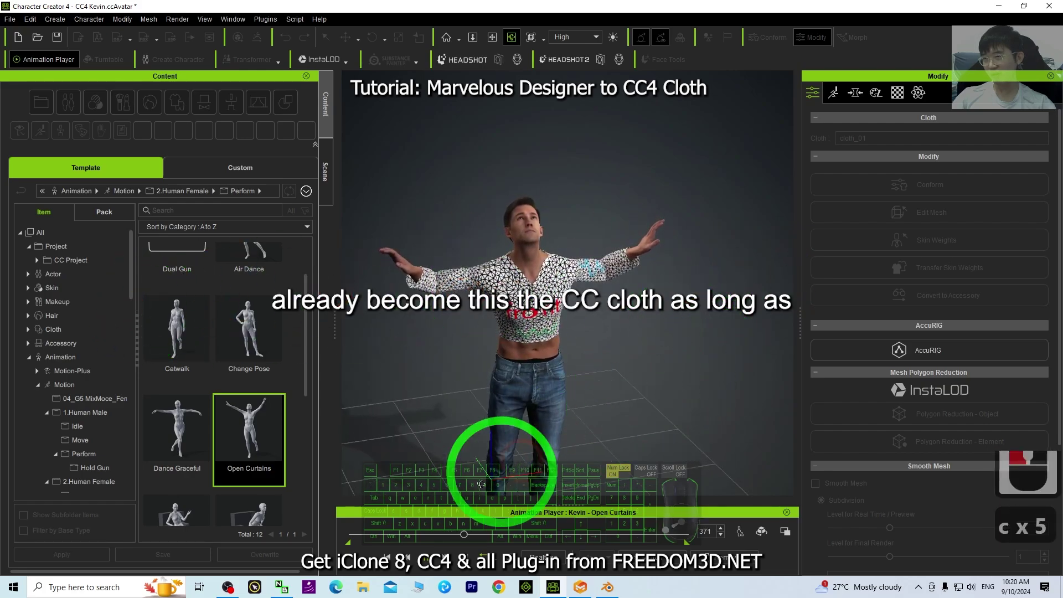
Step: At frame 133 of the motion, sculpt the shirt mesh outward to cover the skin poking through near both armpits
left_click_drag(479, 536, 393, 529)
scroll(463, 227, "up", 20)
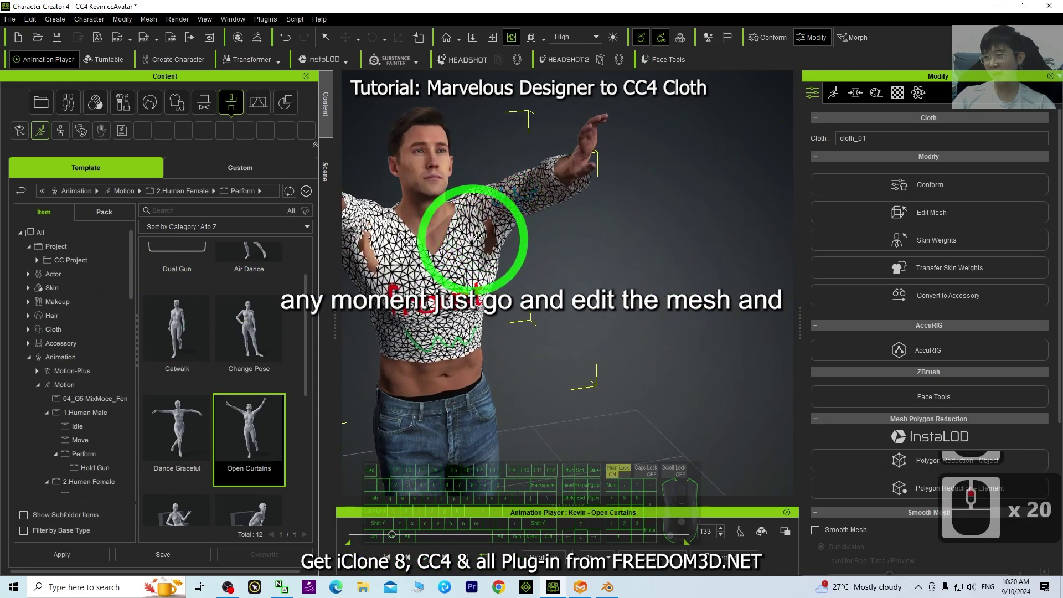
scroll(645, 324, "up", 13)
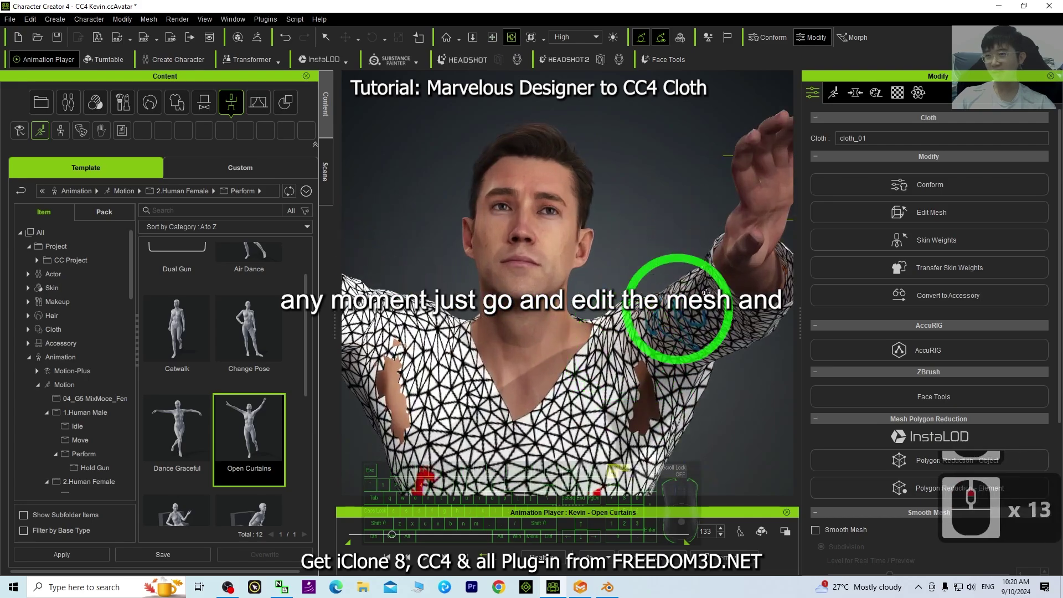
left_click(933, 211)
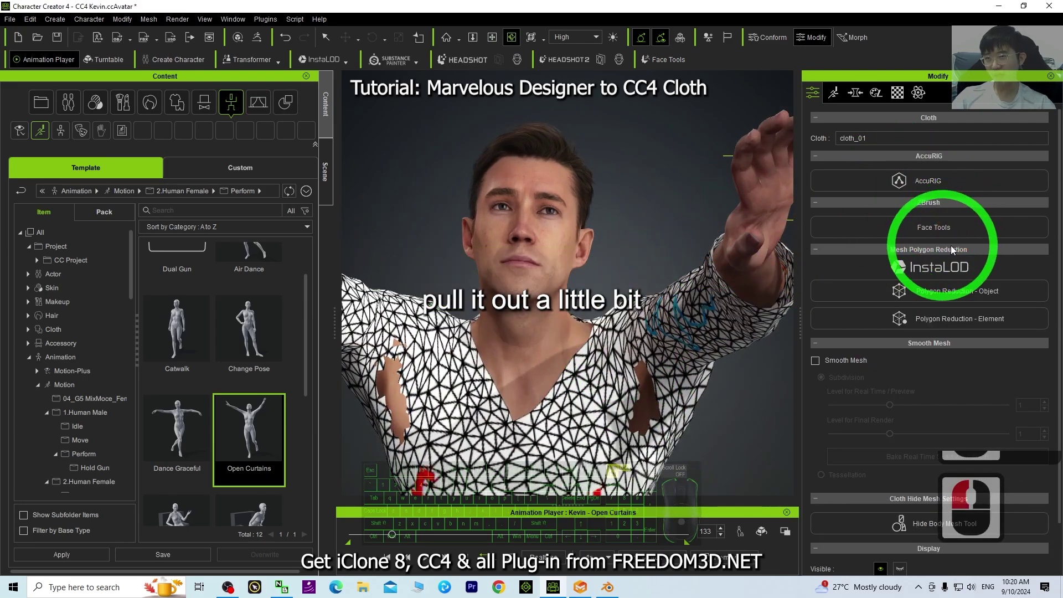
left_click(1017, 174)
key("q")
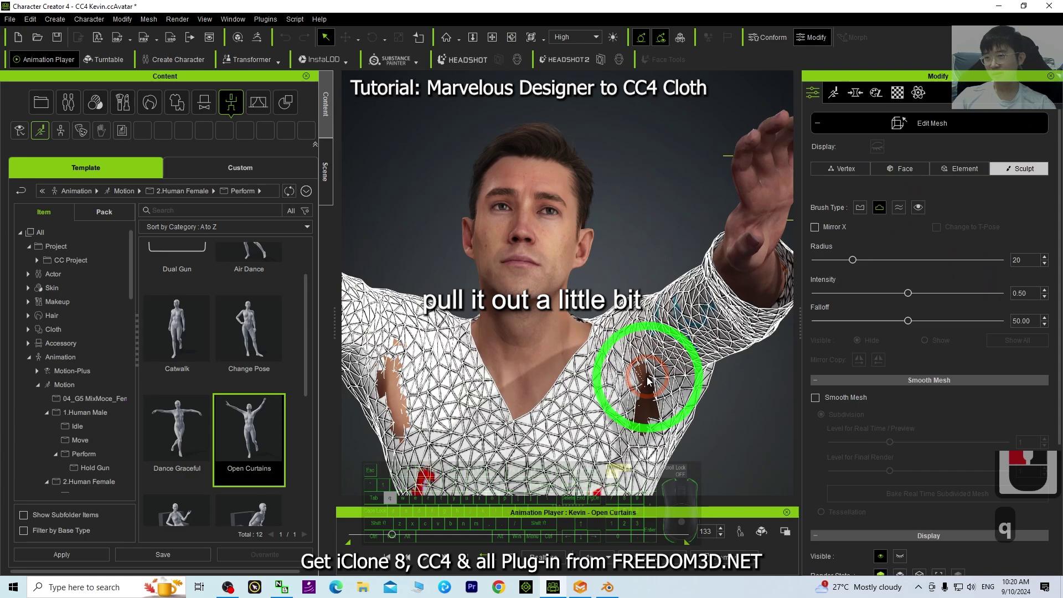
left_click_drag(641, 376, 652, 407)
left_click_drag(640, 371, 658, 414)
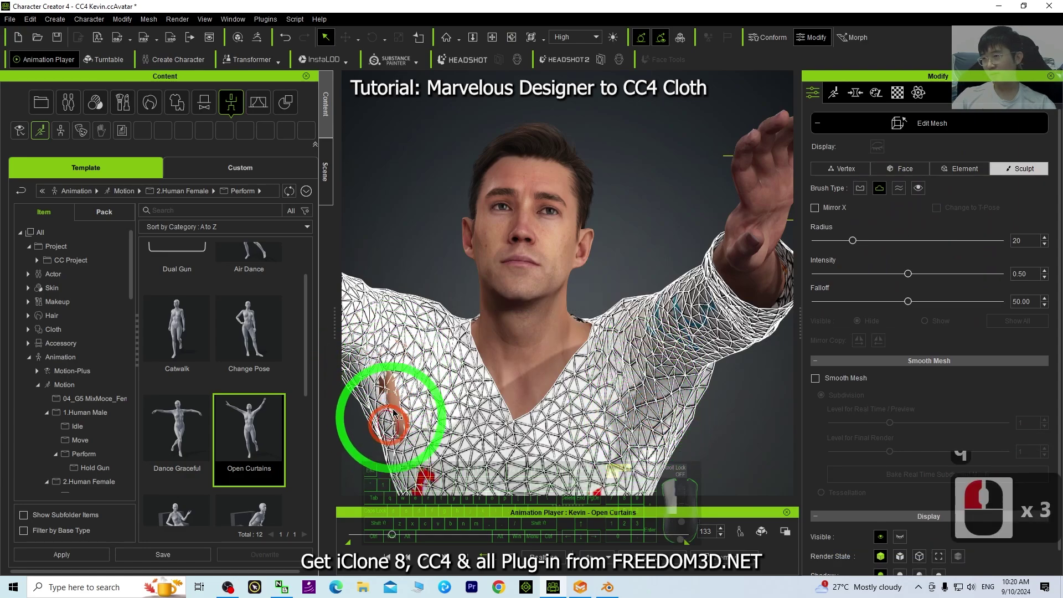
left_click_drag(394, 413, 394, 384)
mouse_move(408, 425)
left_mouse_down()
mouse_move(396, 411)
mouse_move(401, 431)
left_mouse_up()
left_click(633, 348)
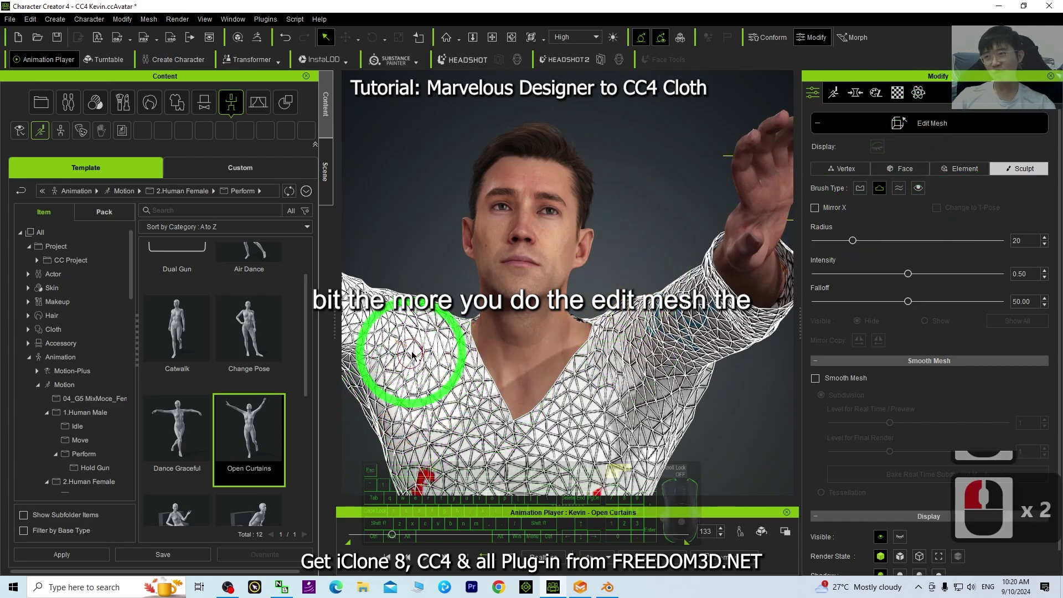
Step: Close Edit Mesh and replay the motion from its first frame to check the armpit areas
scroll(683, 351, "down", 16)
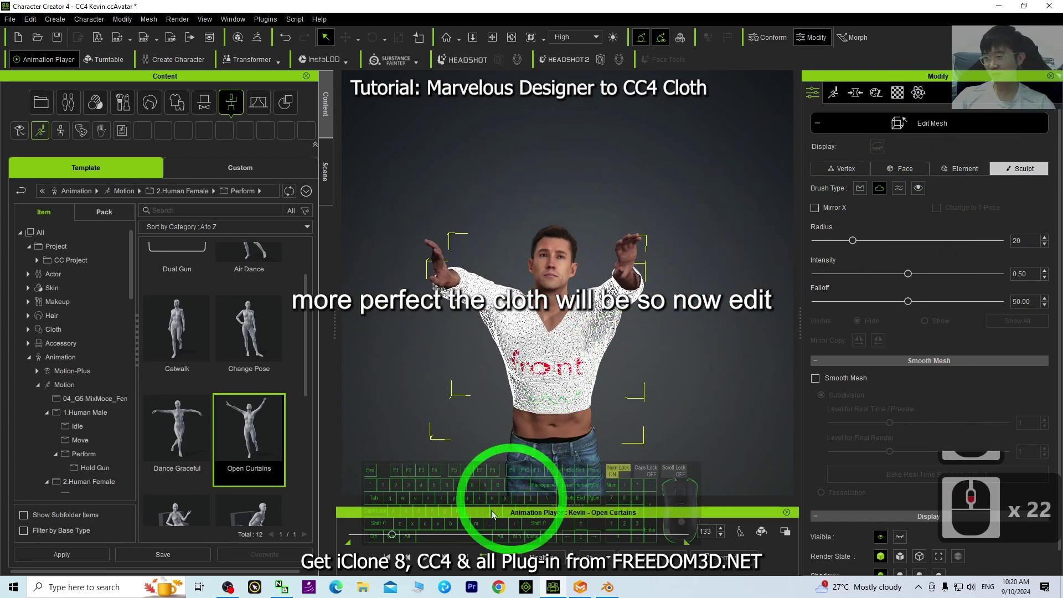
left_click(932, 128)
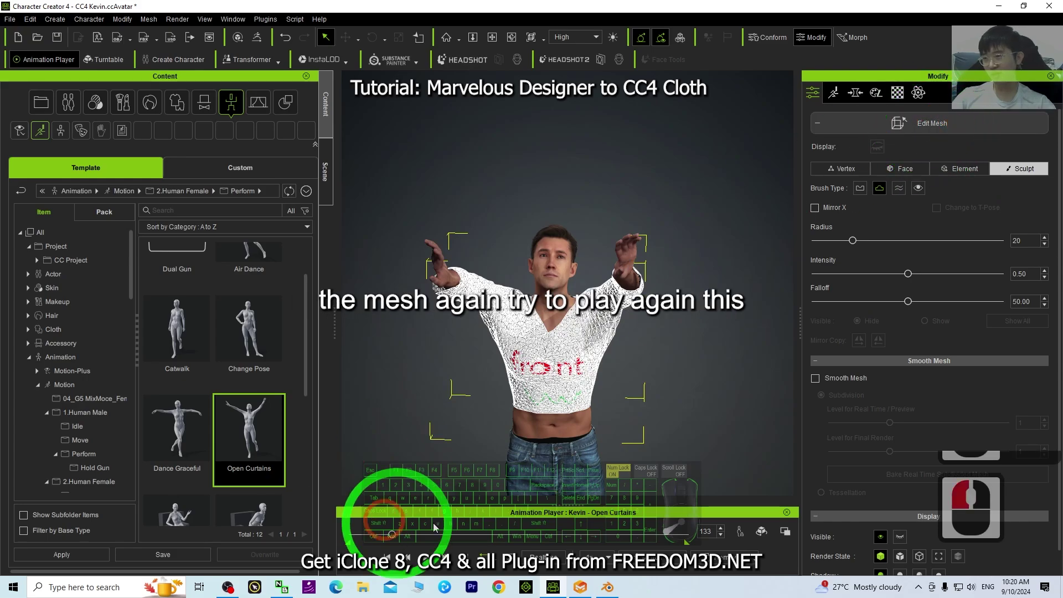
left_click(389, 558)
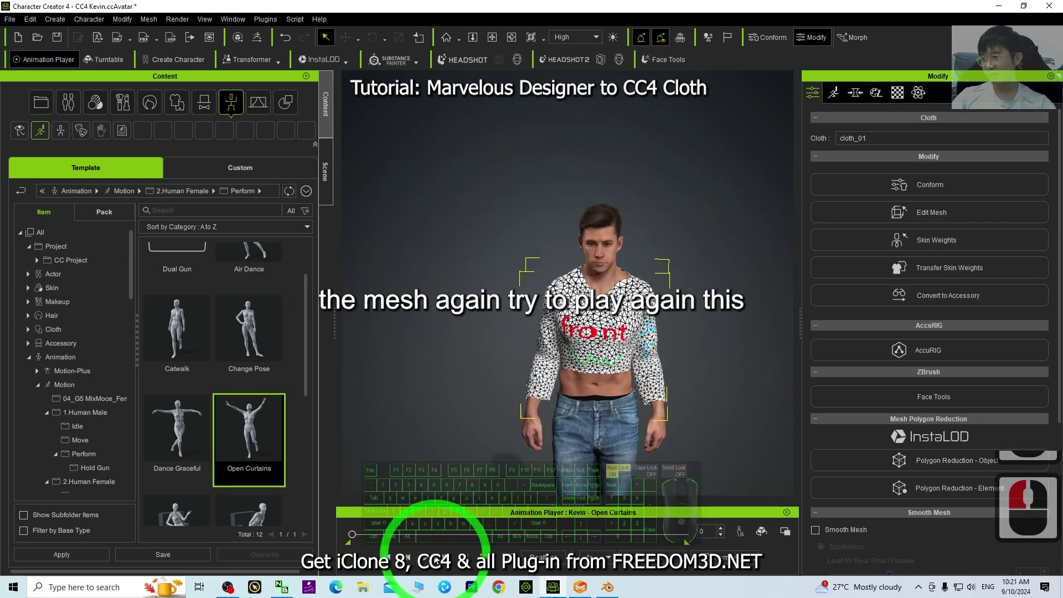
left_click(436, 561)
scroll(665, 345, "up", 8)
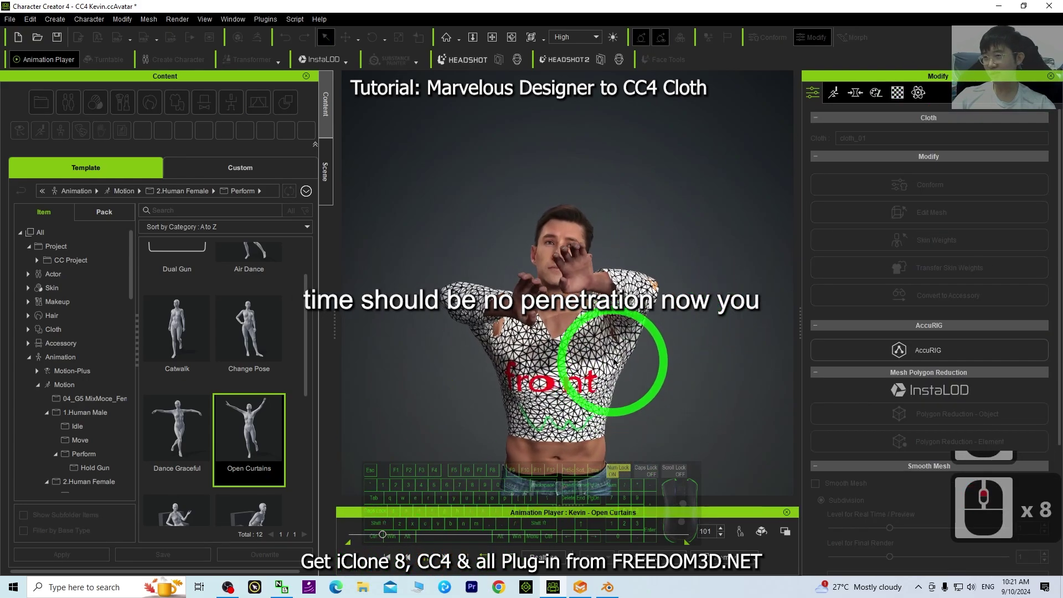
Step: At frame 106 of the motion, sculpt the shirt outward over the remaining penetration on both sides of the chest near the armpits
left_click(400, 535)
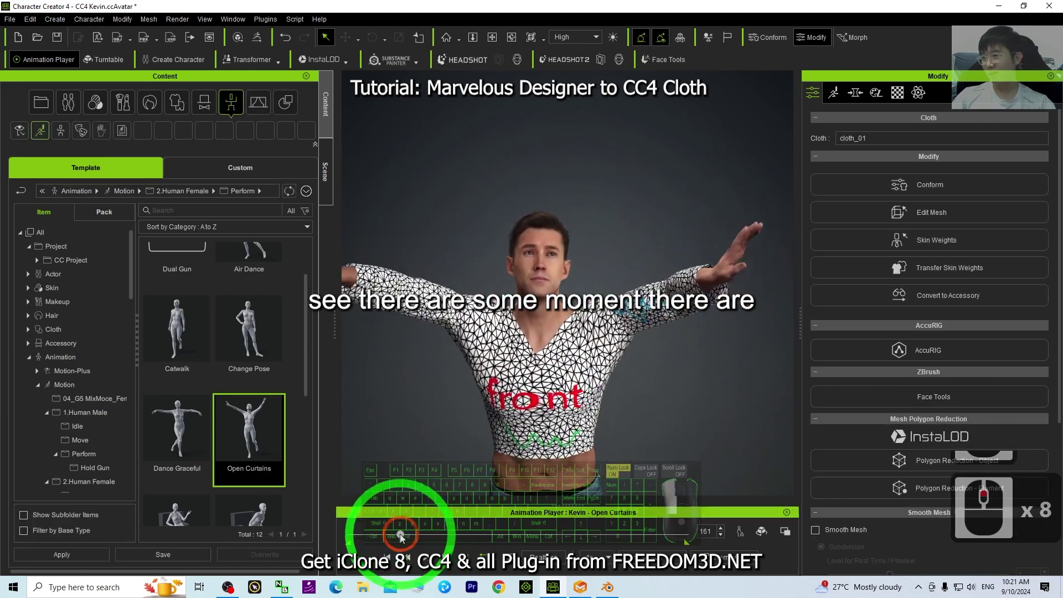
left_click_drag(400, 535, 384, 535)
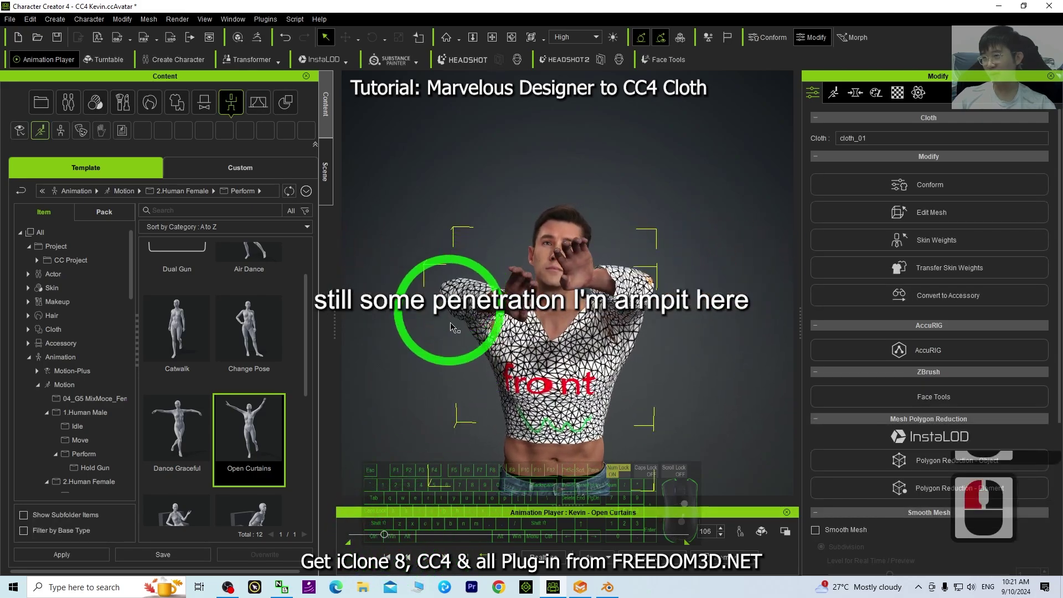
scroll(452, 327, "up", 15)
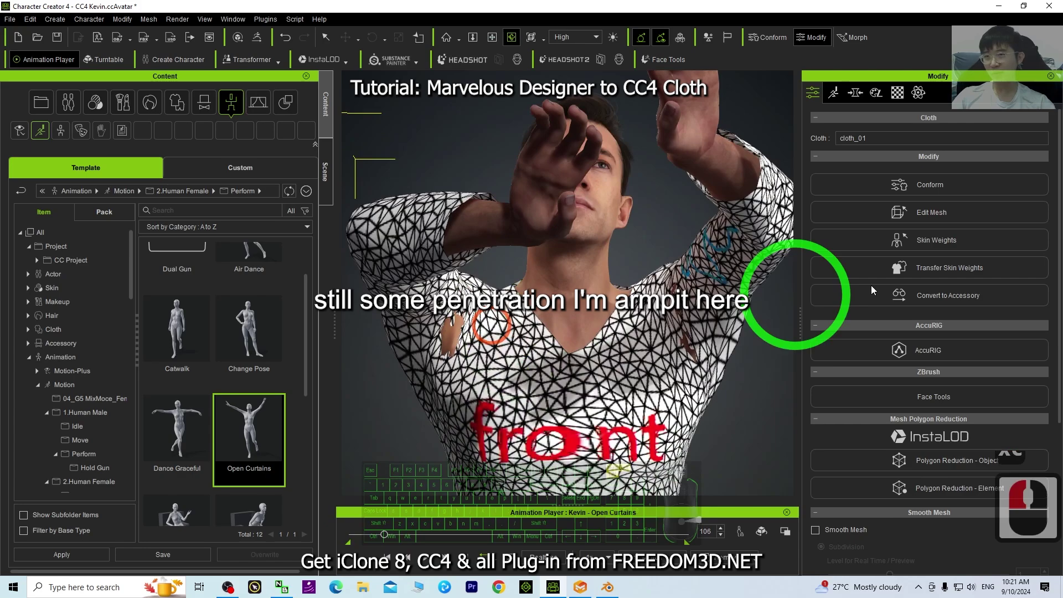
double_click(913, 211)
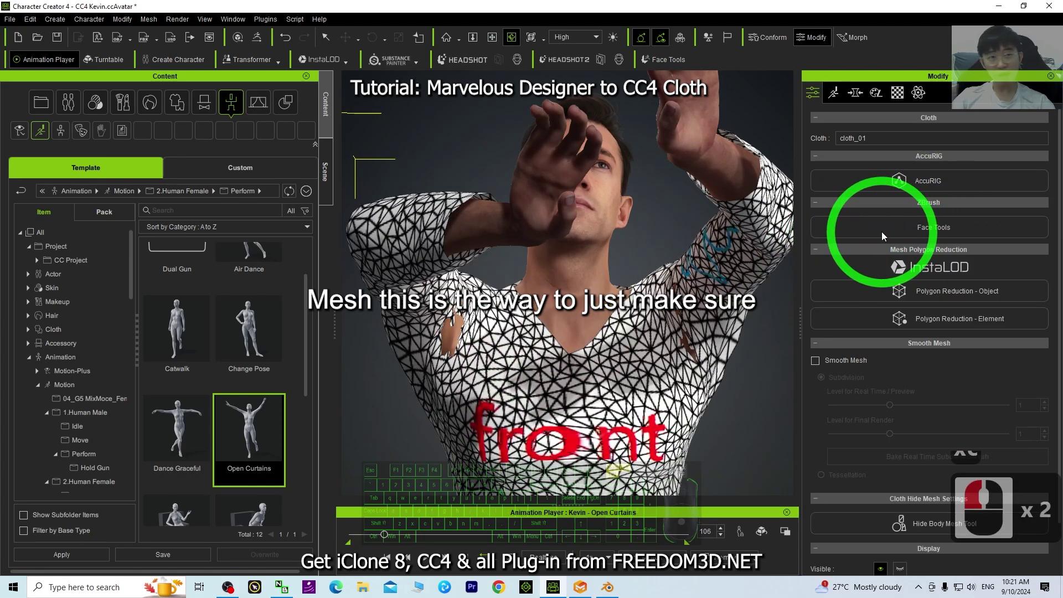
left_click(1019, 168)
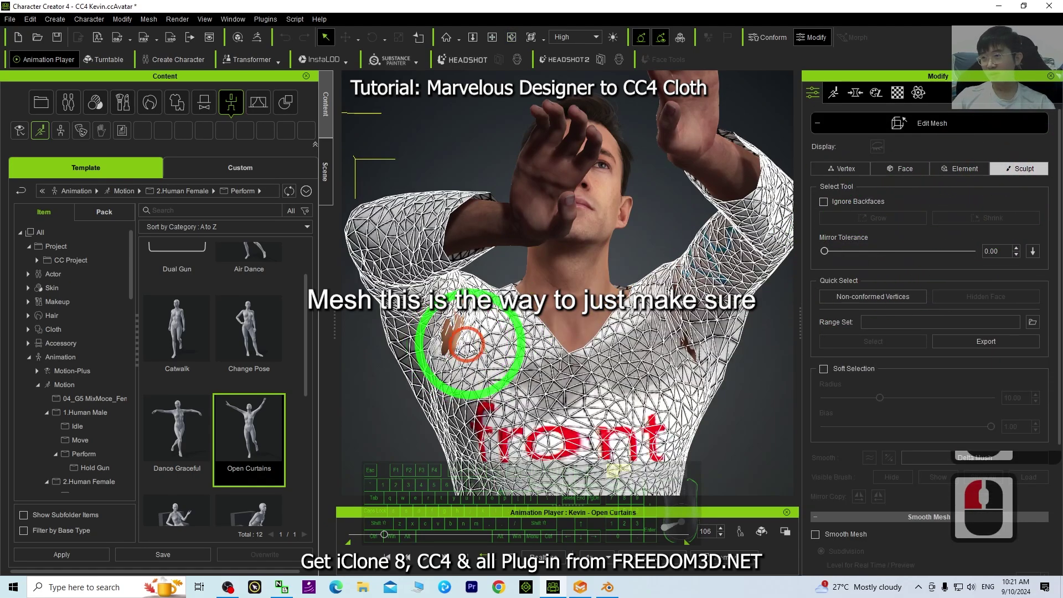
key("q")
left_click_drag(459, 336, 457, 341)
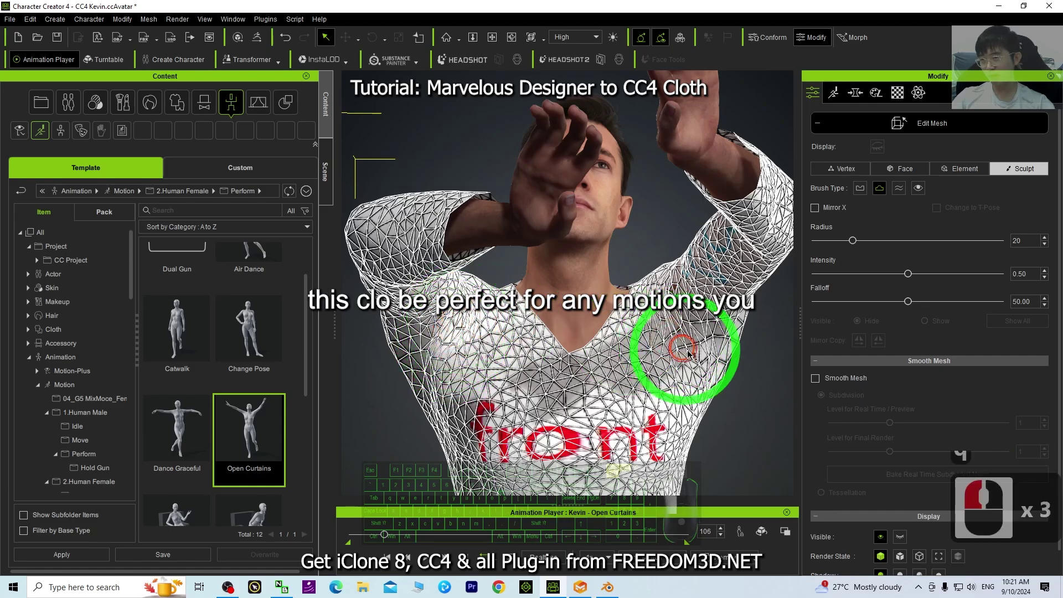
left_click_drag(707, 363, 707, 373)
Step: Replay the motion from the first frame with Edit Mesh still open to test the shirt again
scroll(725, 409, "down", 5)
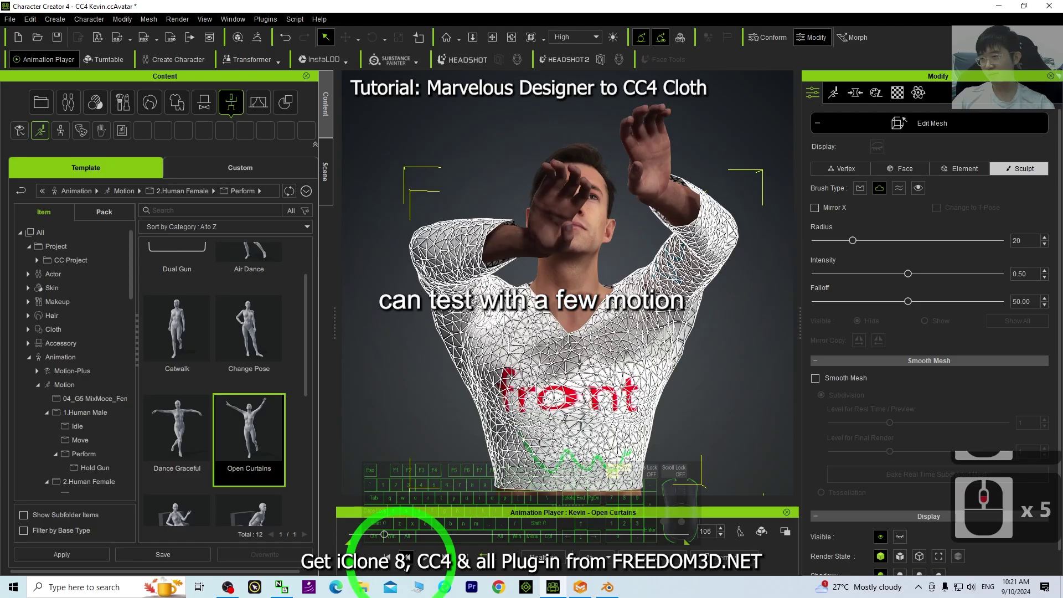
left_click(389, 558)
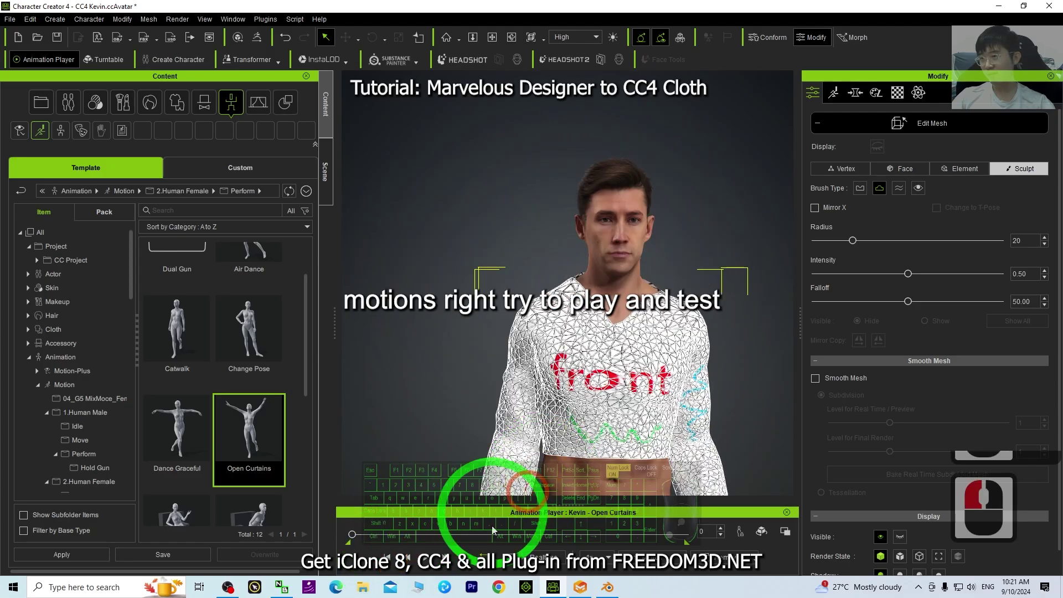
left_click(426, 556)
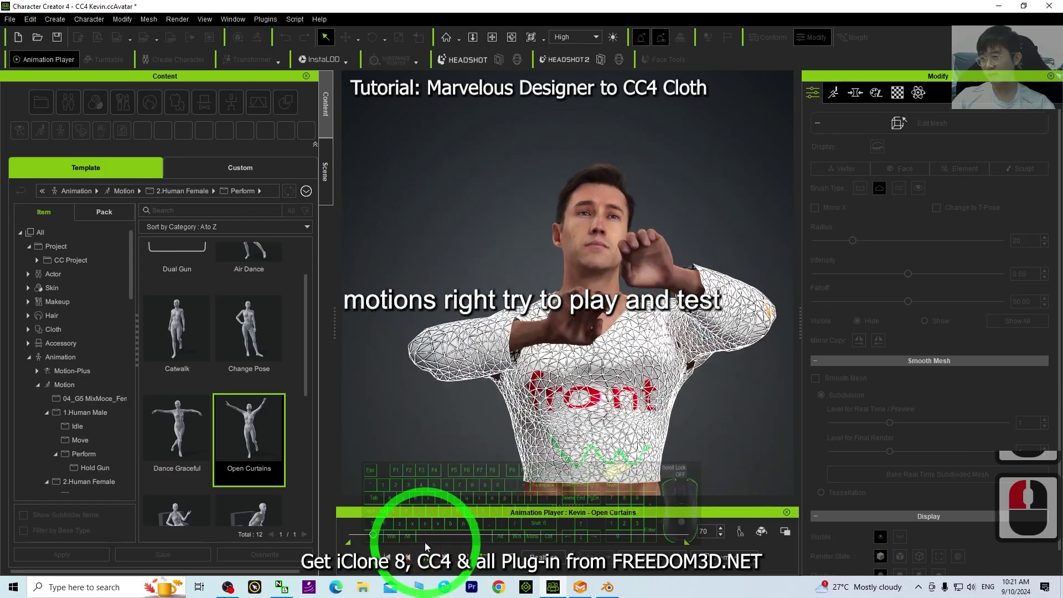
Step: At frame 69 of the motion, sculpt the shirt mesh outward over the skin poking through at both armpits
left_click(395, 535)
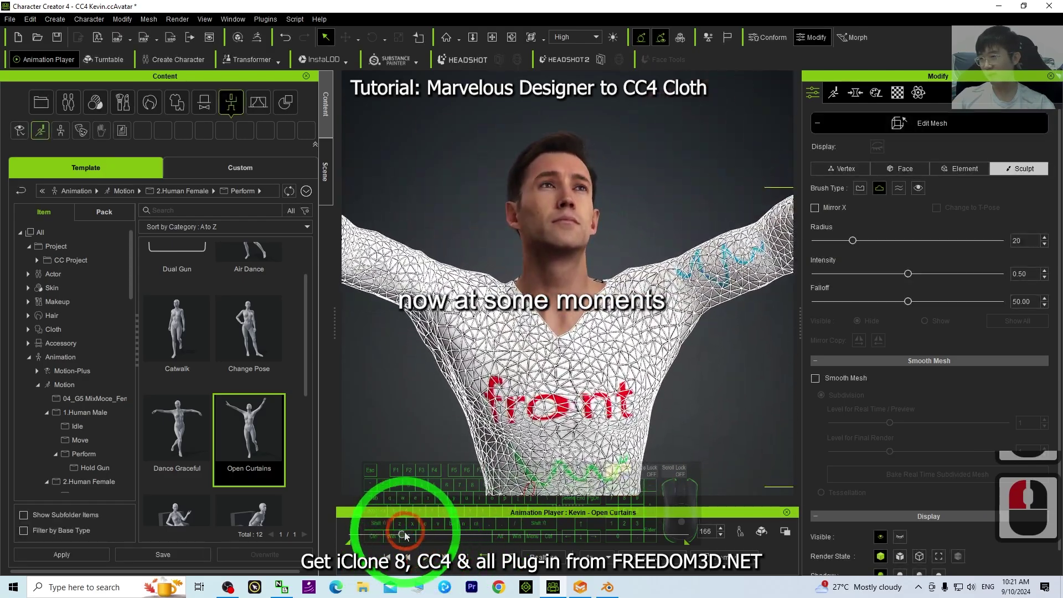
left_click_drag(396, 535, 374, 536)
scroll(570, 452, "up", 7)
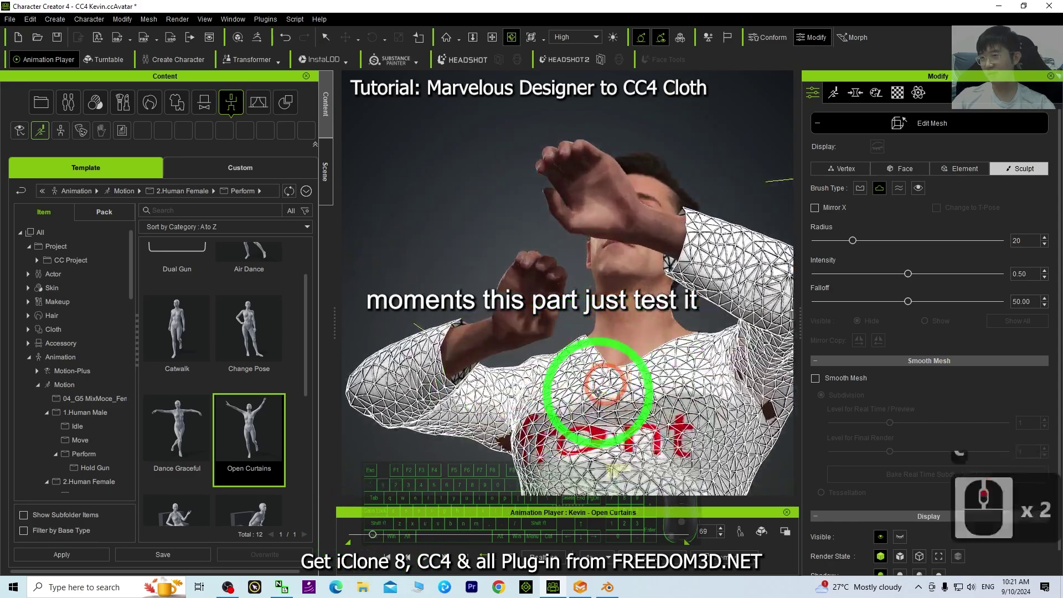
left_click_drag(697, 440, 575, 308)
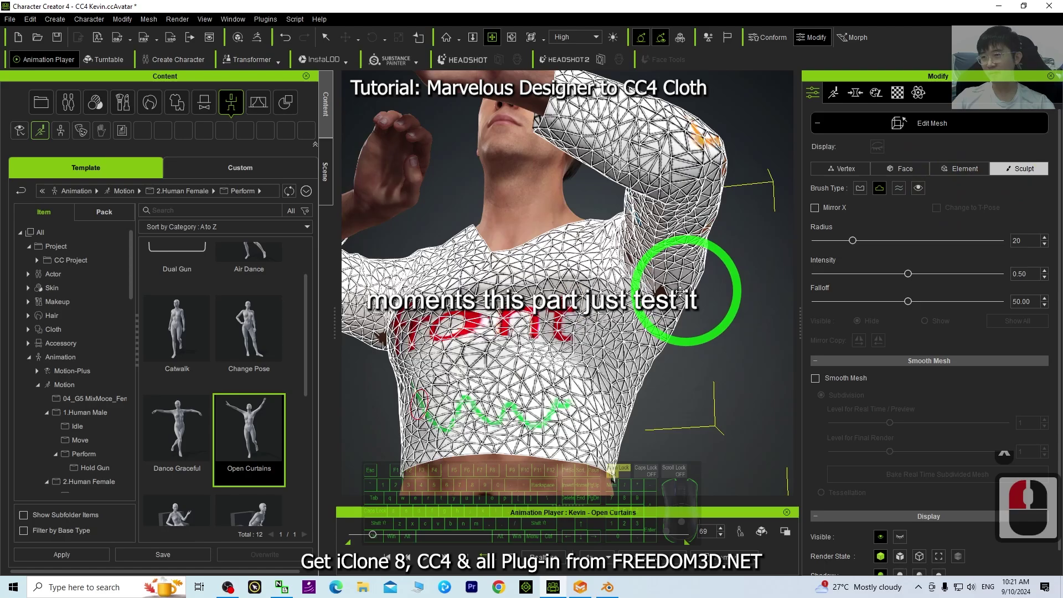
key("q")
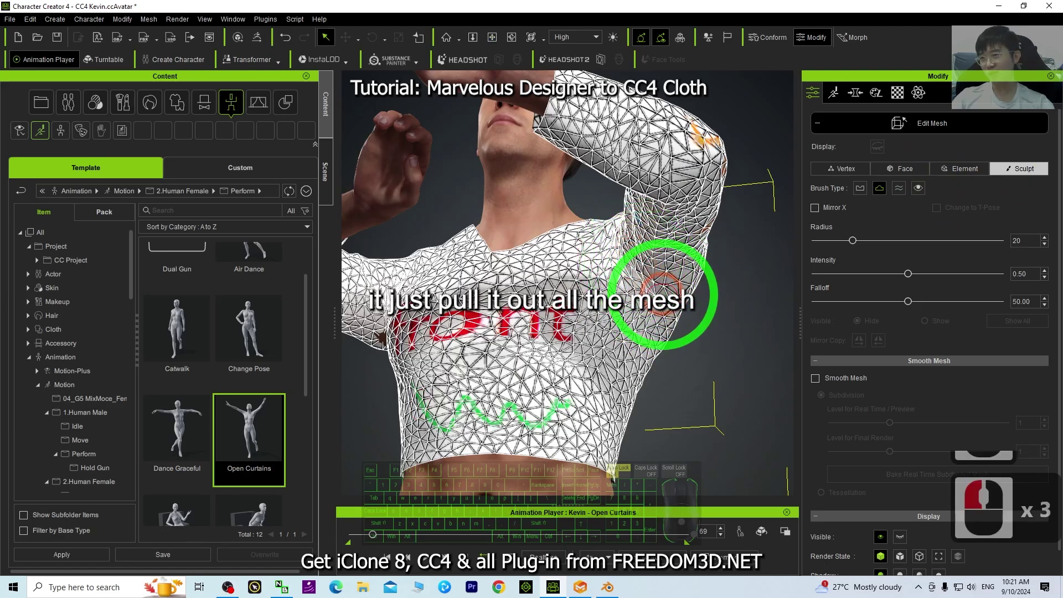
key("c")
left_click_drag(403, 375, 645, 382)
key("q")
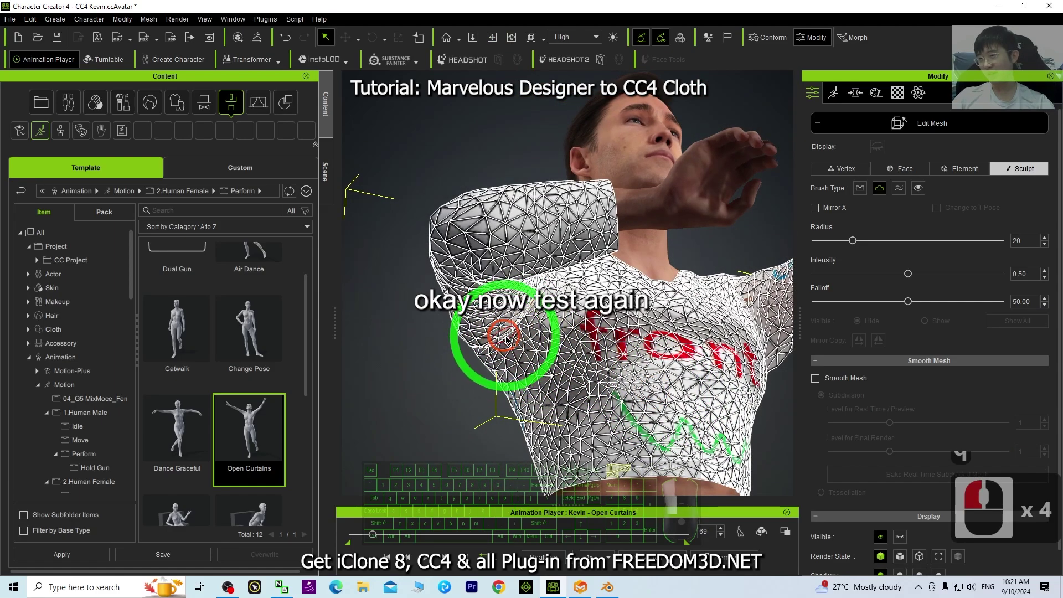
Step: Replay the motion from its start and, at frame 352, sculpt the back of the shirt outward near the raised arm's armpit
left_click(407, 558)
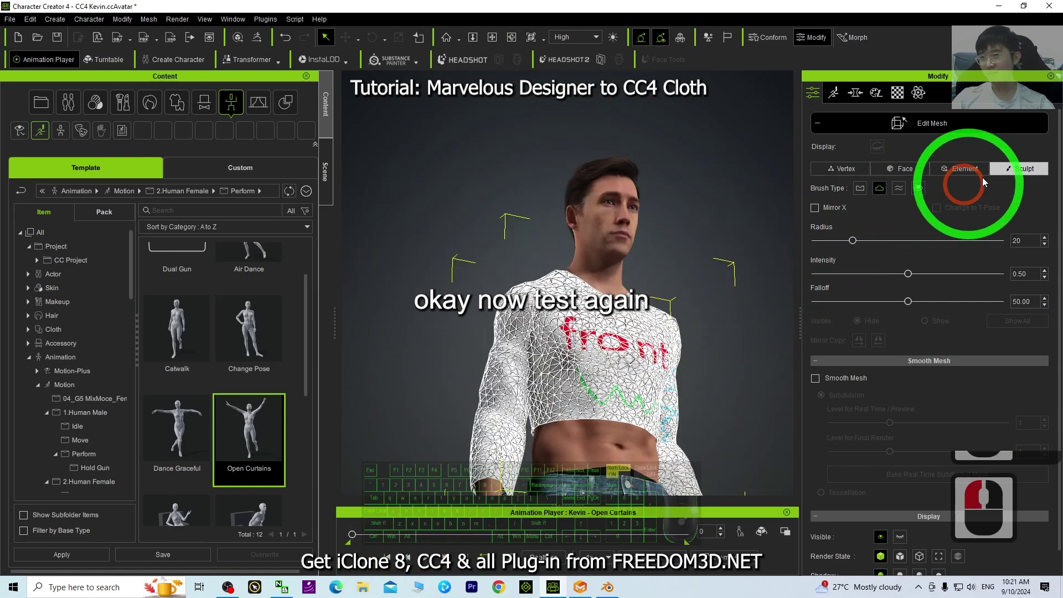
left_click(428, 555)
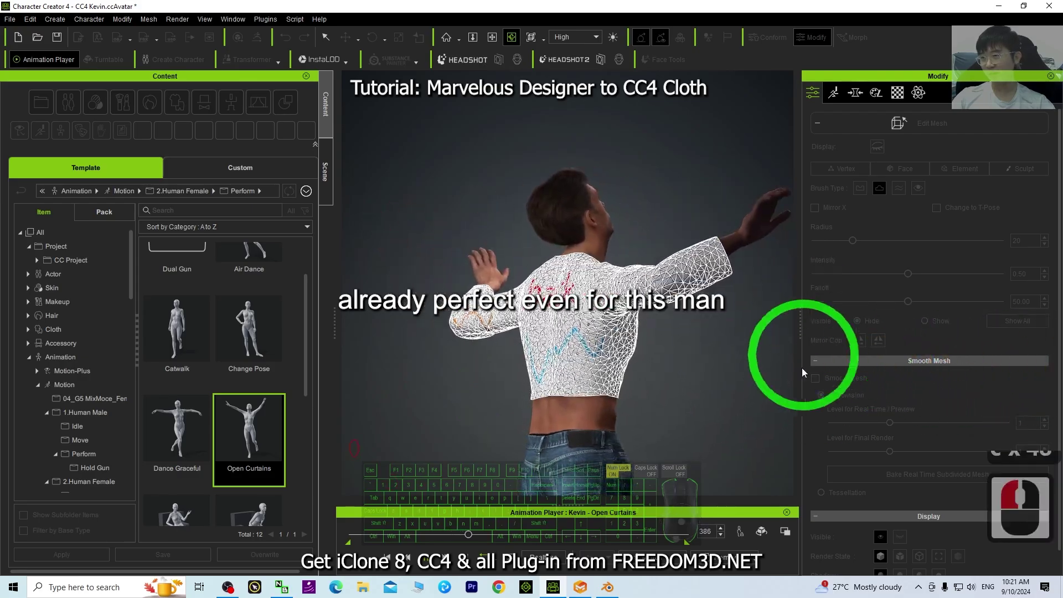
left_click_drag(497, 534, 458, 535)
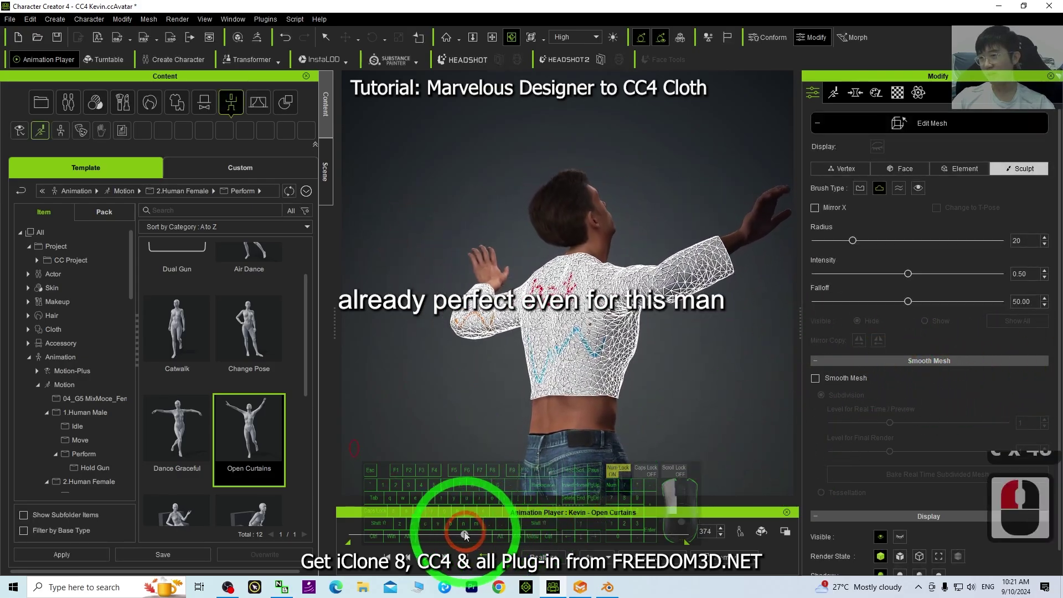
scroll(673, 354, "up", 7)
scroll(681, 379, "up", 15)
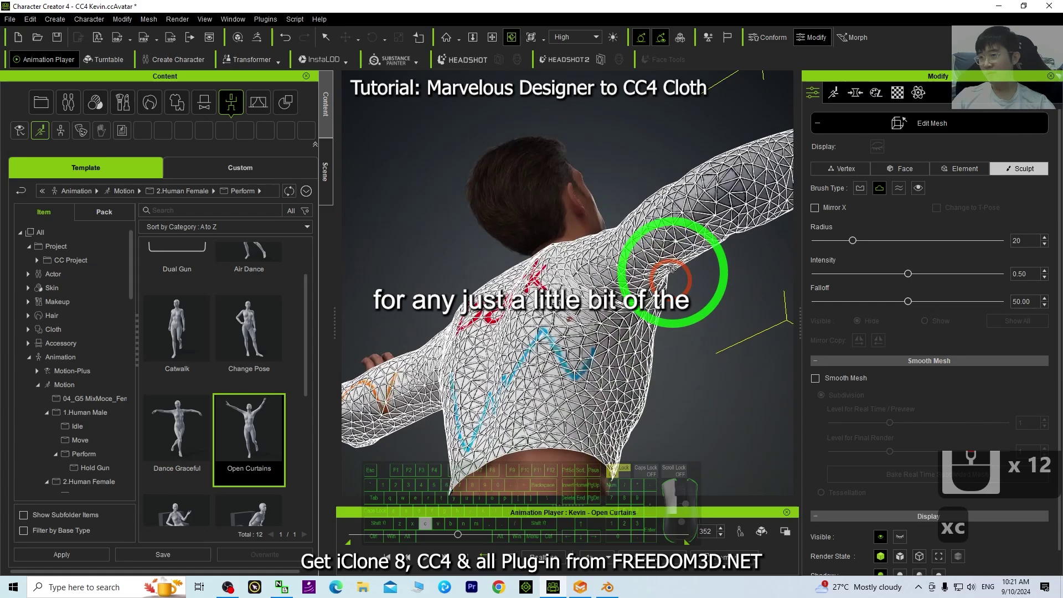
scroll(754, 349, "down", 10)
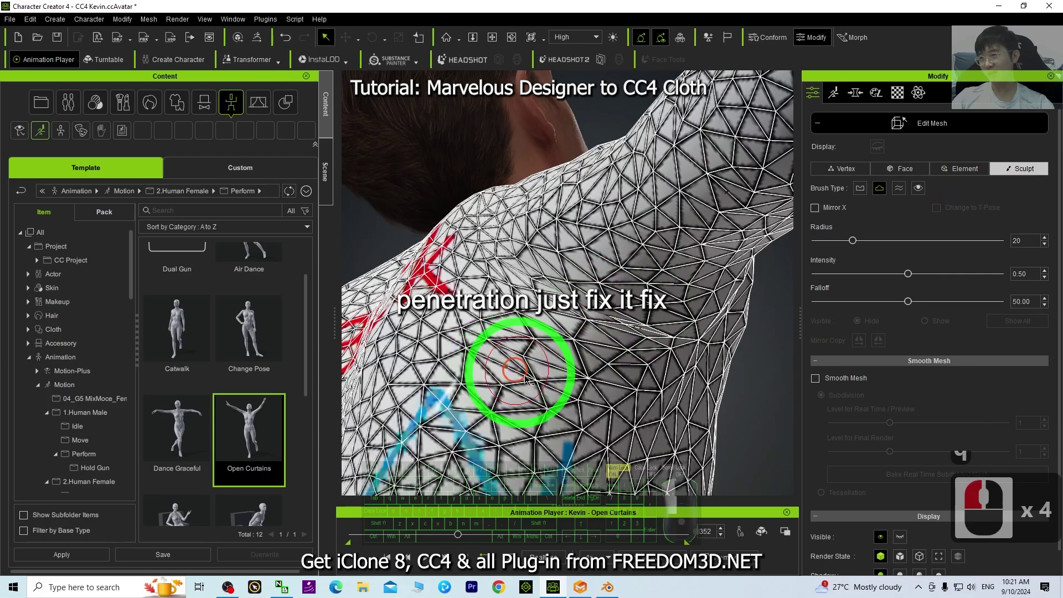
scroll(535, 376, "down", 19)
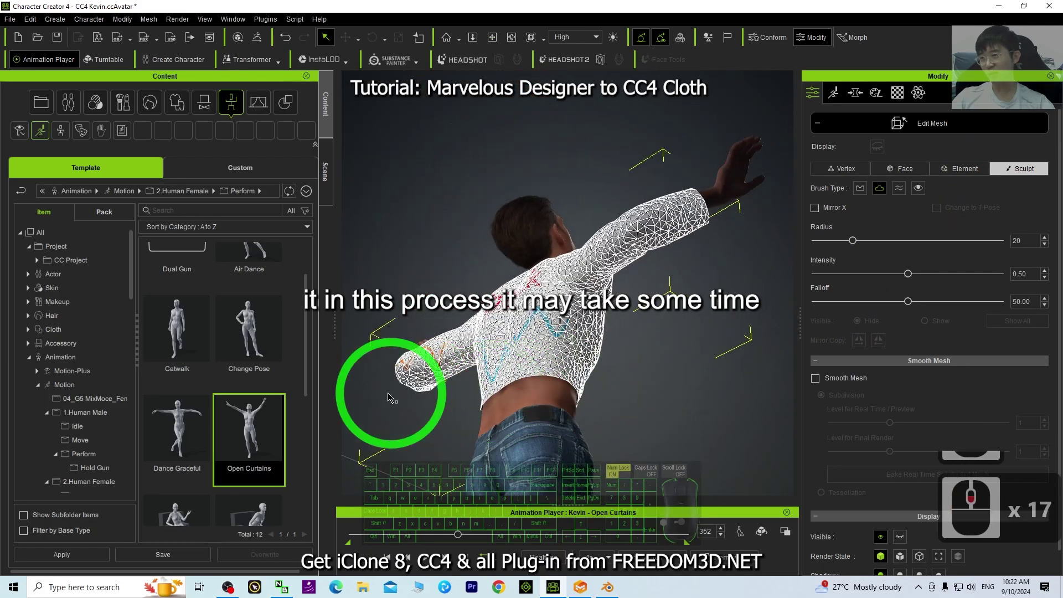
Step: Replay the motion from its first frame, examine the shirt from several sides for penetration, and return to the first frame
key("c")
key("c")
key("c")
left_click_drag(626, 382, 751, 406)
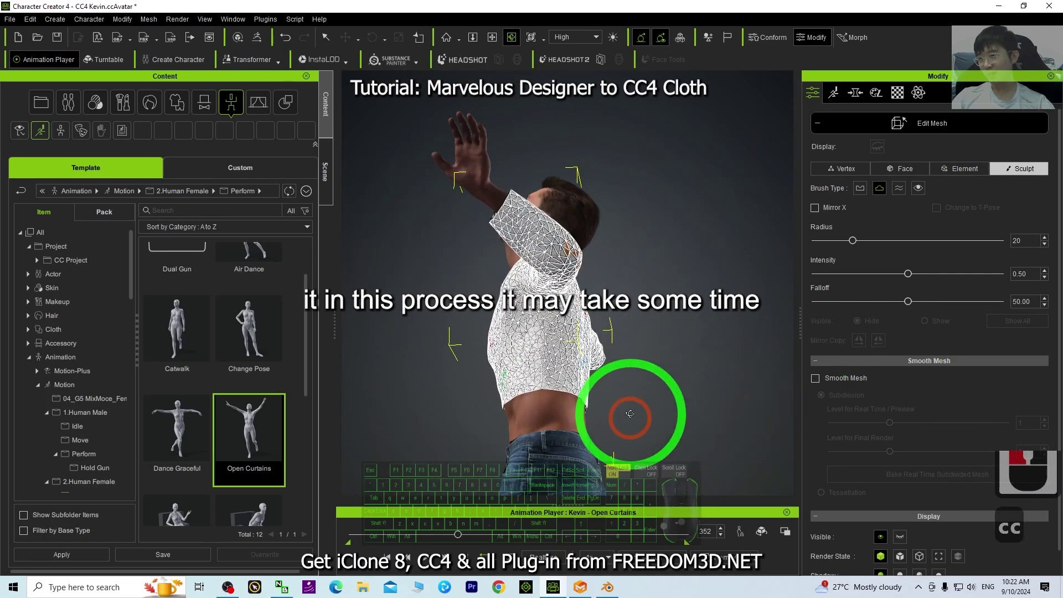
left_click(387, 558)
left_click(425, 559)
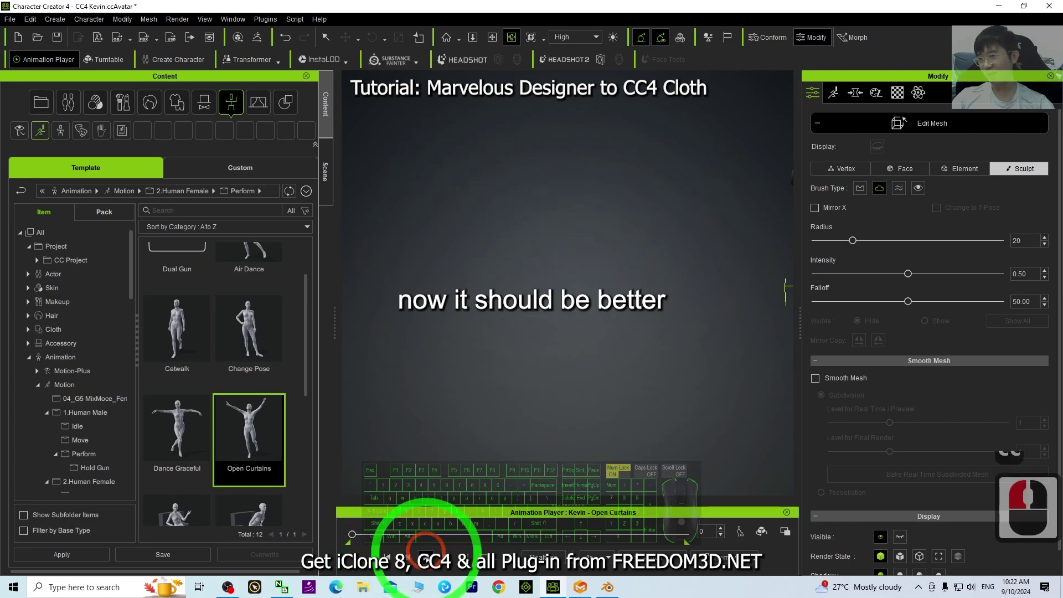
scroll(658, 337, "down", 14)
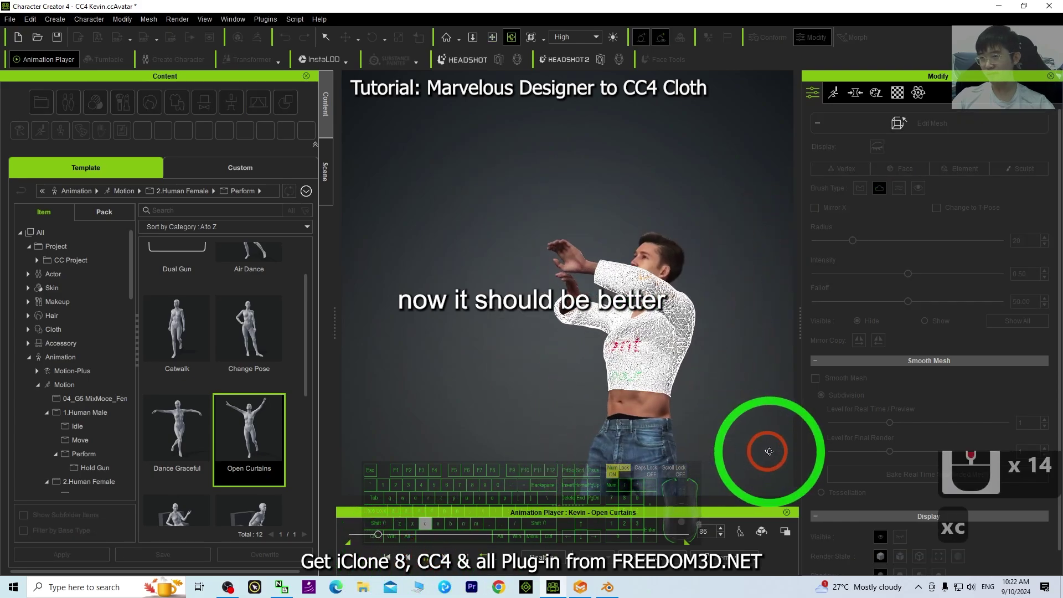
left_click_drag(565, 400, 776, 406)
left_click_drag(602, 396, 1060, 392)
left_click_drag(608, 369, 689, 350)
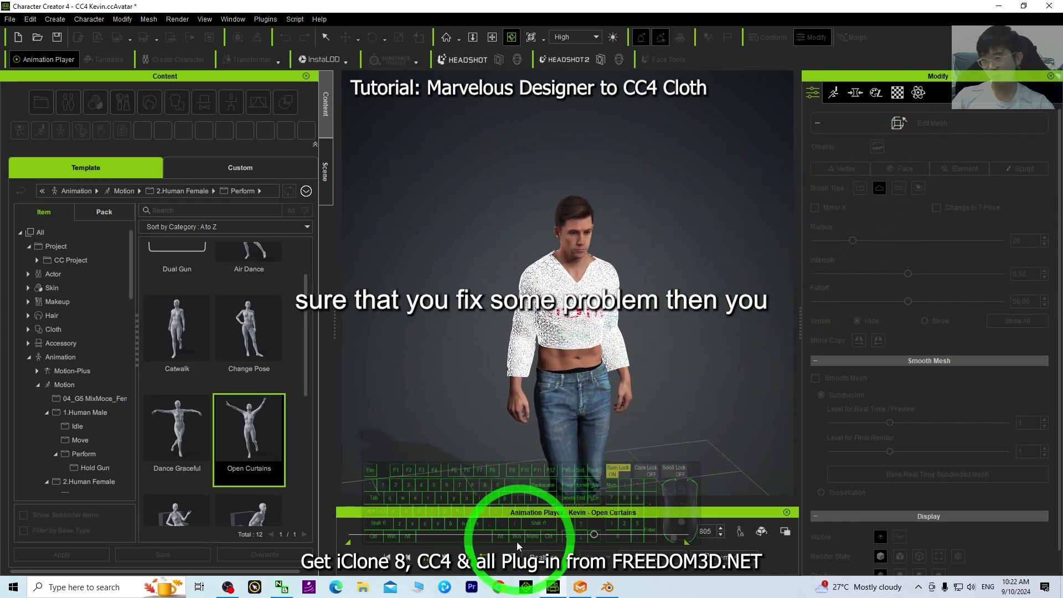
left_click(425, 559)
left_click(389, 559)
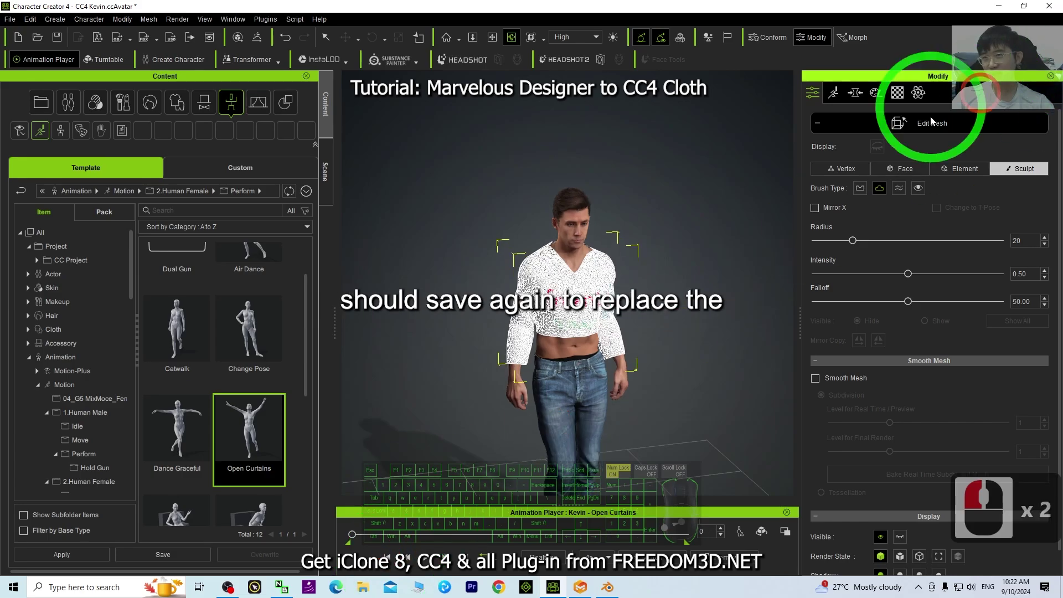
Step: Close Edit Mesh and select the shirt cloth_01 on the character
left_click(923, 123)
left_click(580, 318)
scroll(635, 298, "up", 18)
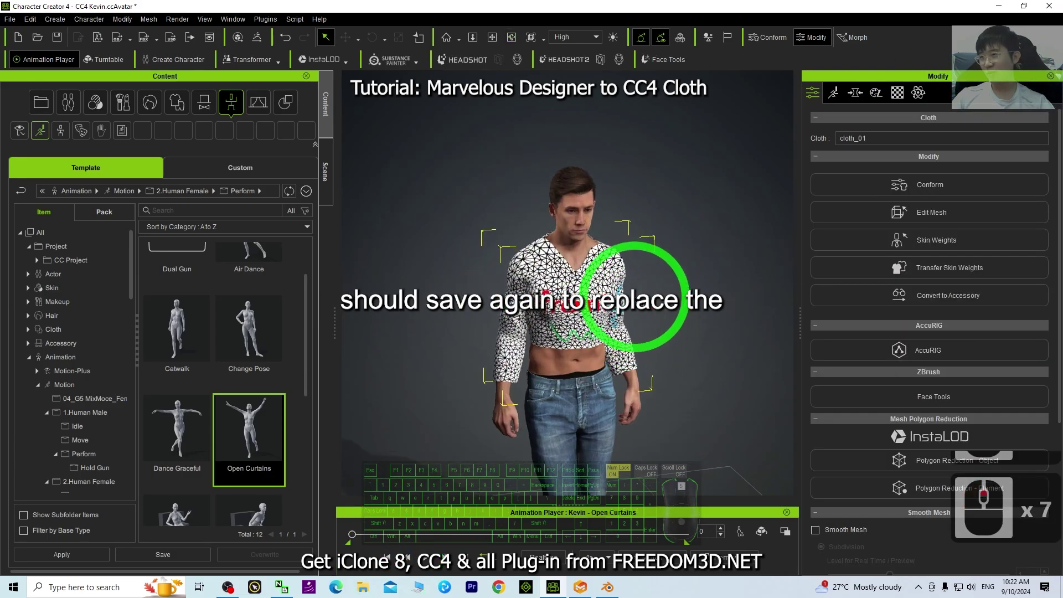
left_click_drag(552, 289, 389, 196)
Step: Open the Shirts folder under Cloth in the custom content library
left_click(240, 164)
left_click(200, 348)
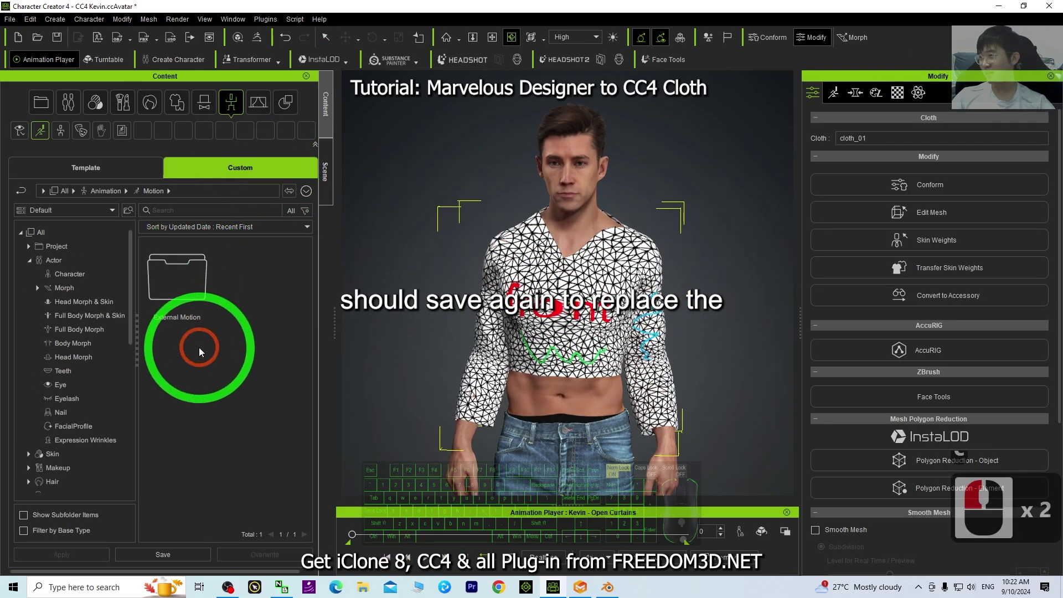
double_click(179, 104)
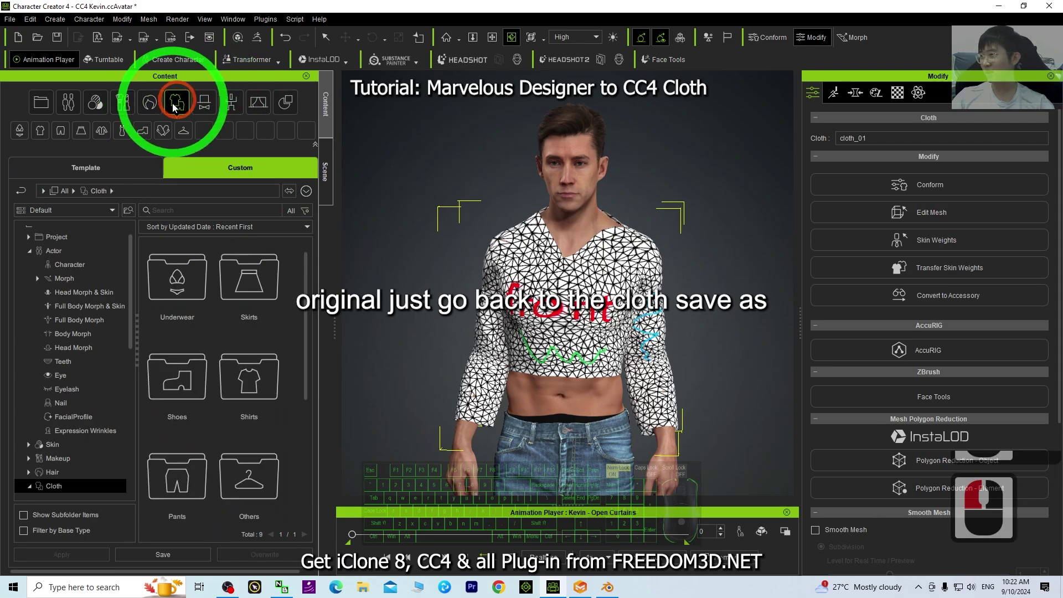
left_click(44, 488)
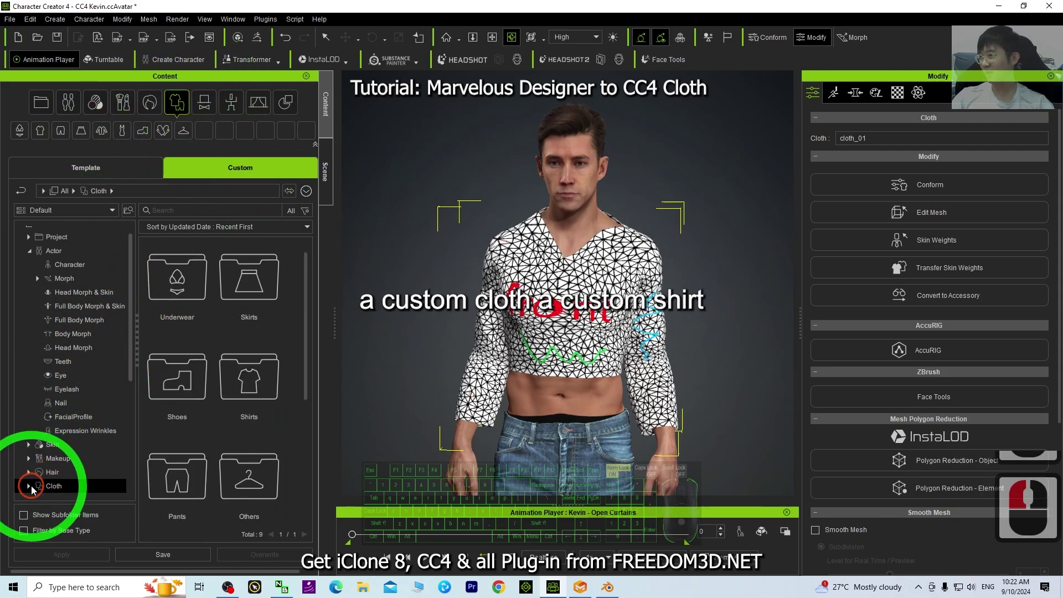
scroll(56, 463, "down", 4)
left_click(28, 441)
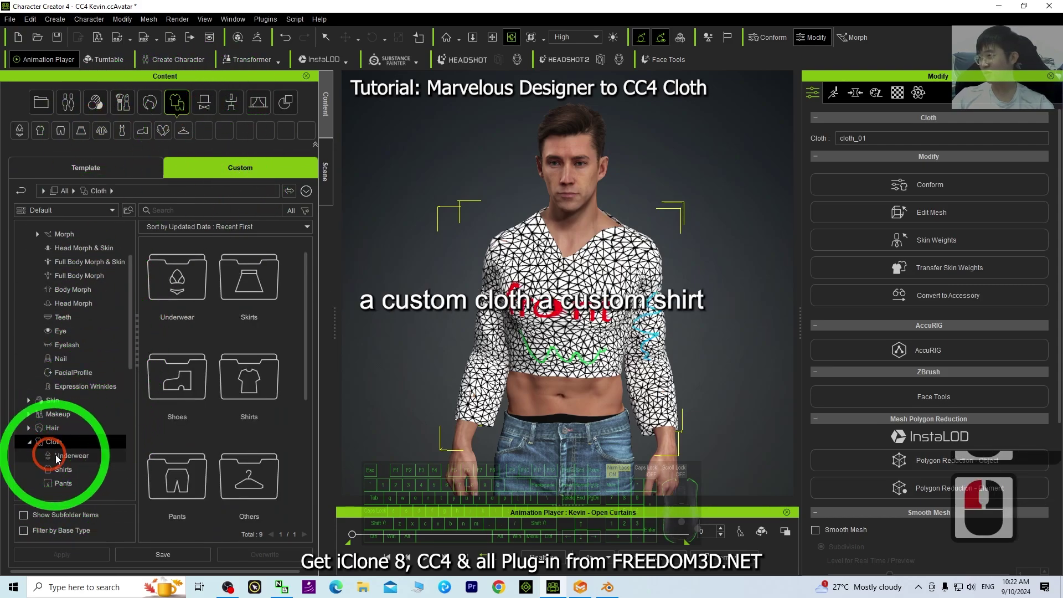
left_click(63, 469)
Step: Save the corrected shirt to the custom Shirts folder as Shirts 01 v2
scroll(563, 276, "up", 5)
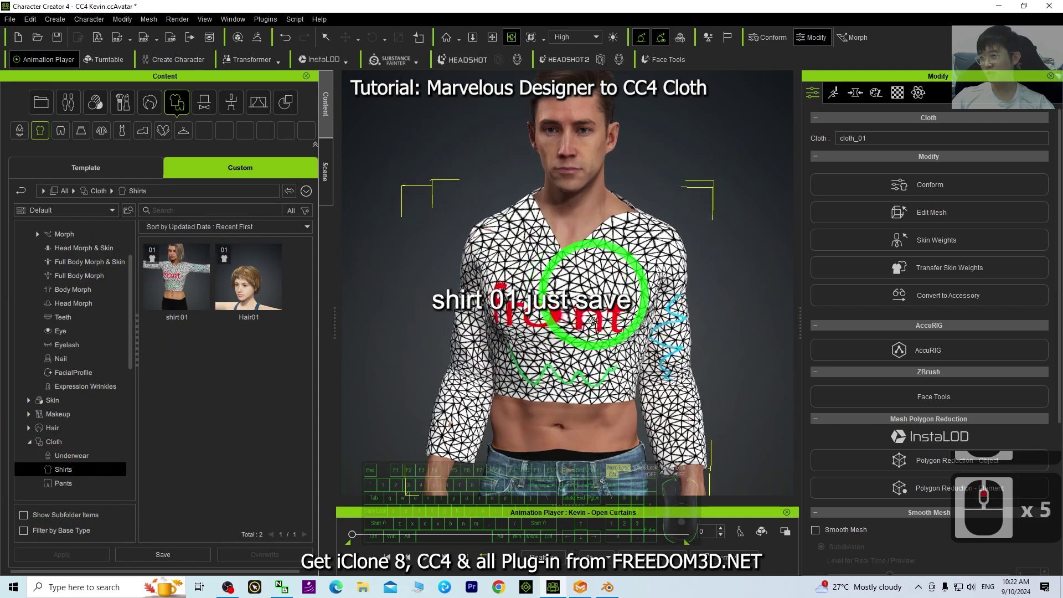
double_click(173, 555)
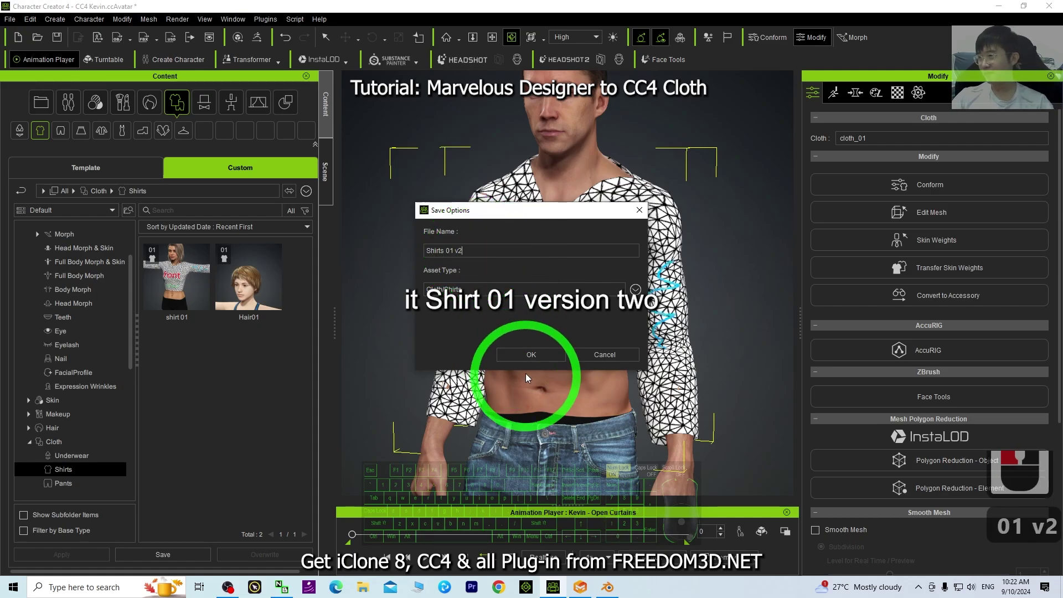
left_click(531, 355)
left_click(282, 434)
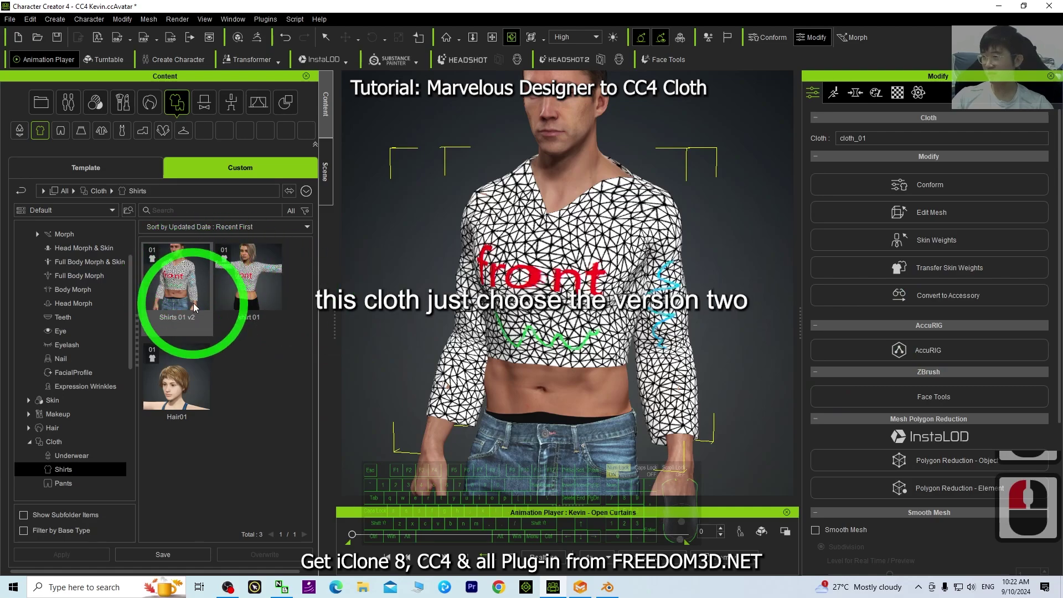
Step: Select the Kevin character and open the Clothed character folder under Actor in the template library
double_click(585, 163)
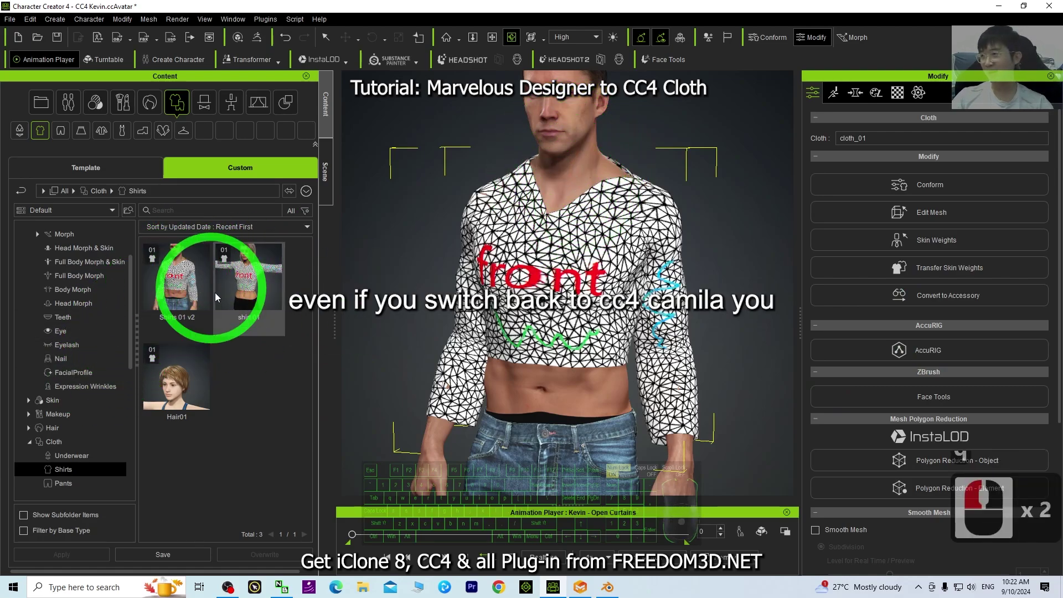
key("q")
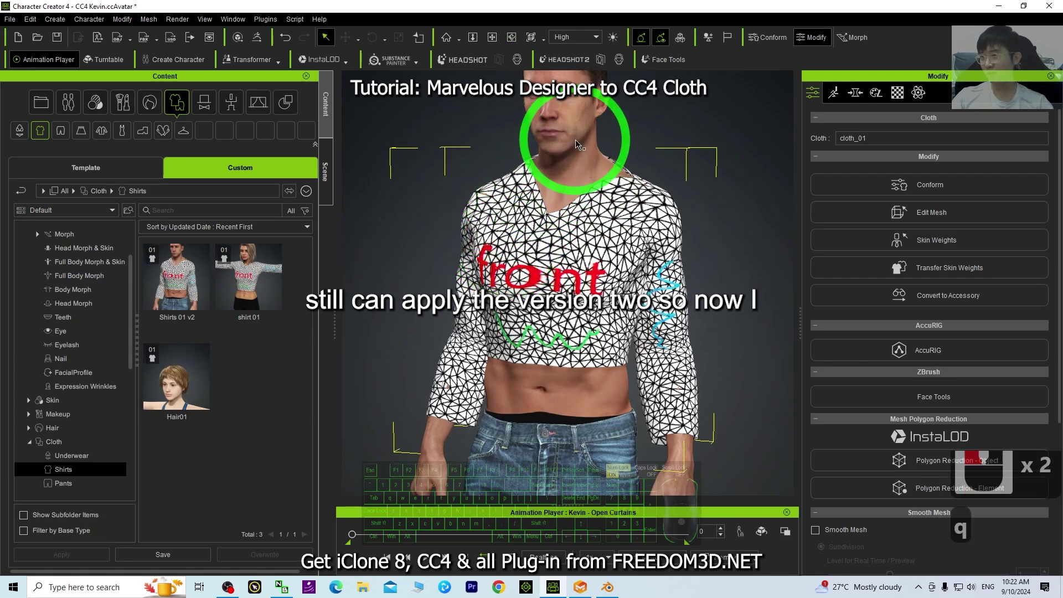
double_click(574, 138)
scroll(44, 275, "up", 20)
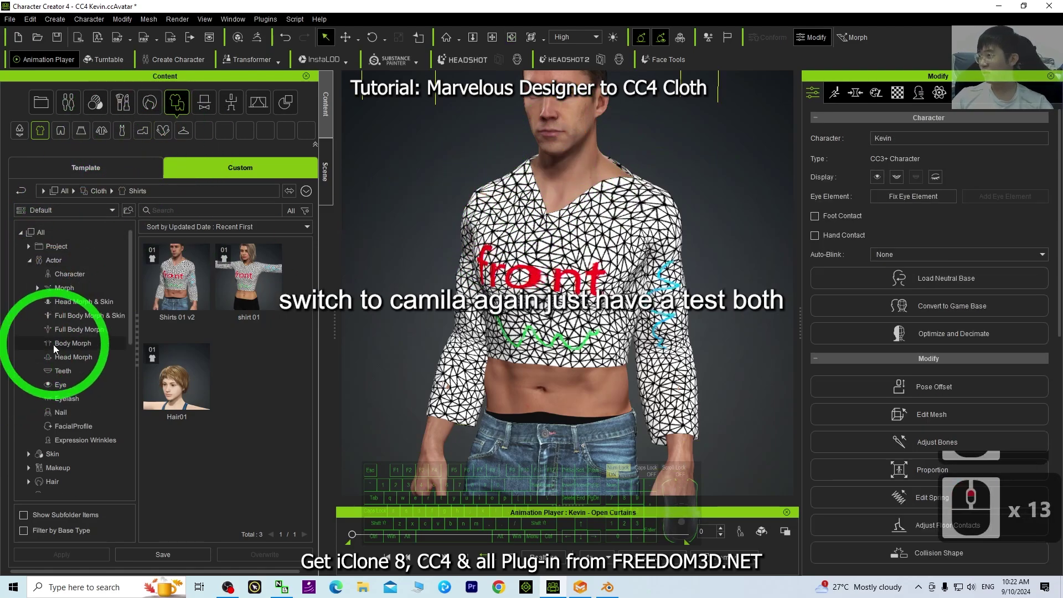
left_click(81, 244)
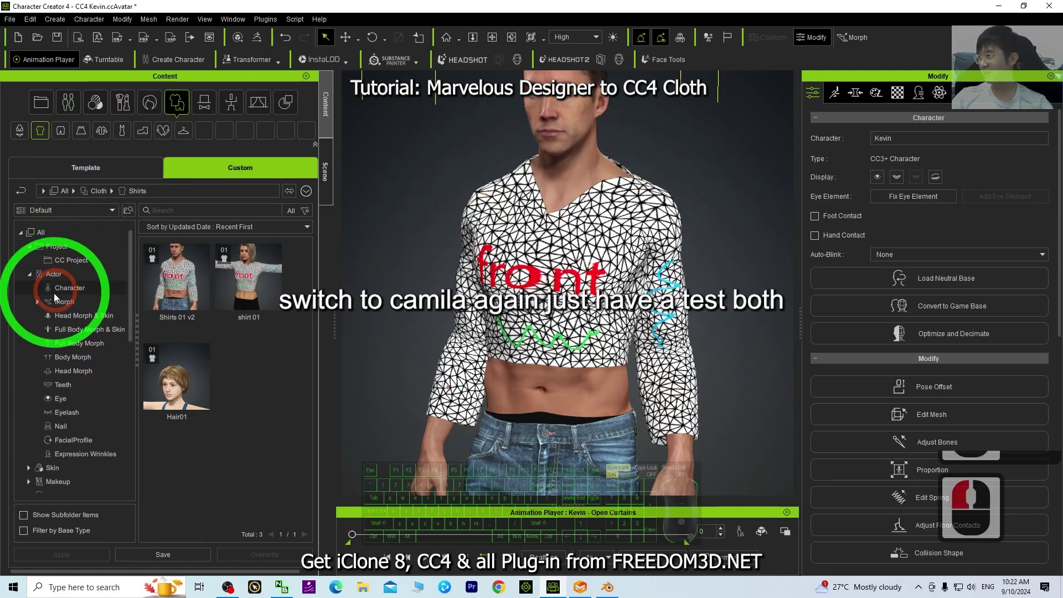
left_click(63, 179)
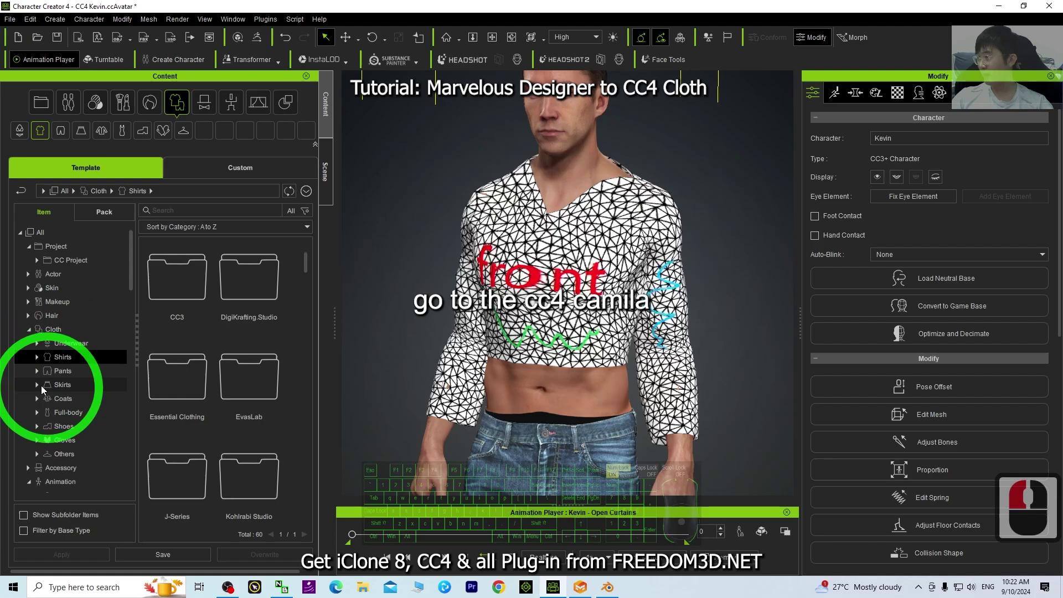
left_click(29, 273)
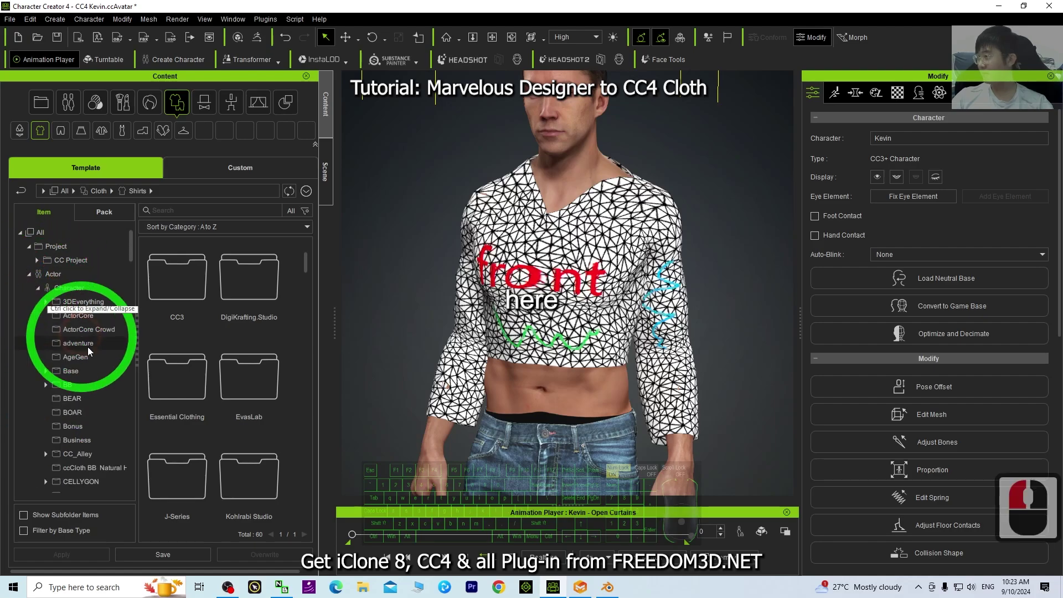
scroll(75, 437, "down", 10)
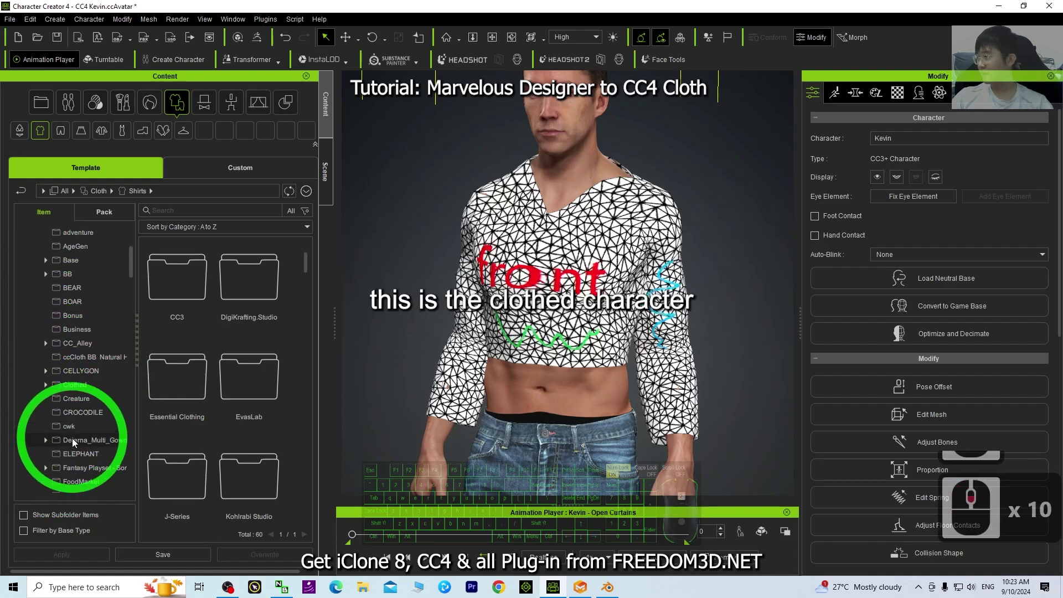
scroll(72, 437, "down", 6)
scroll(85, 450, "up", 9)
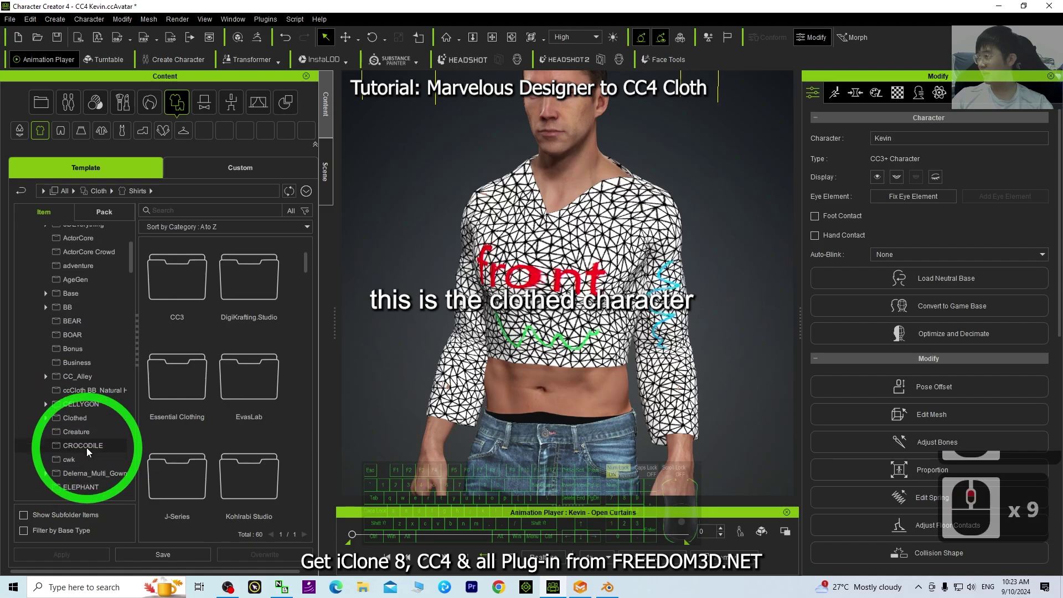
scroll(83, 443, "up", 1)
left_click(75, 429)
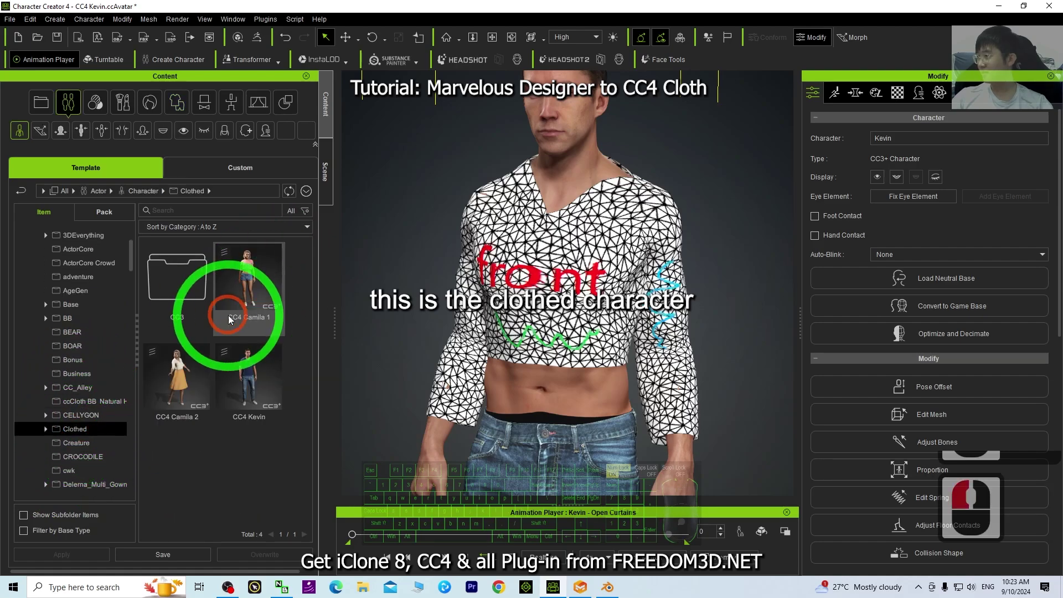
Step: Load the CC4 Camila 1 character, discarding the current project without saving it
double_click(246, 277)
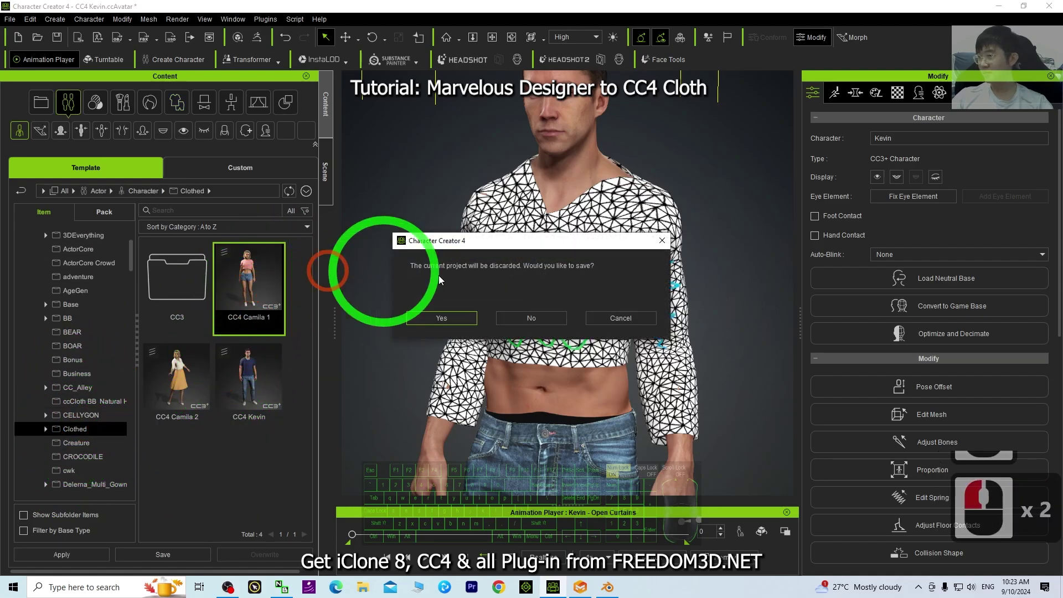
left_click(507, 317)
left_click(492, 324)
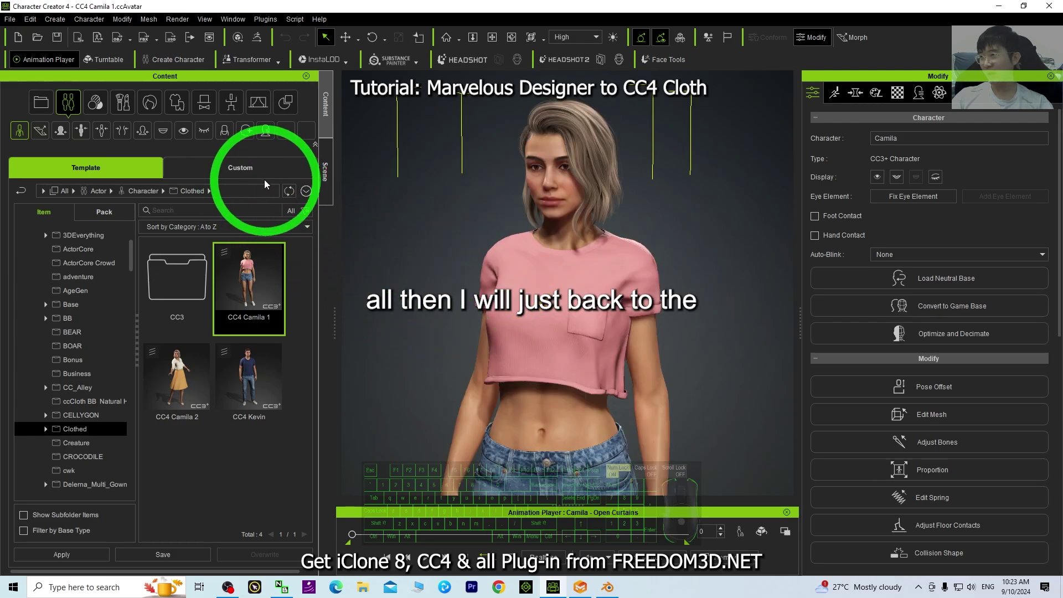
Step: Open the custom library's Shirts folder under Cloth
left_click(244, 167)
left_click(177, 102)
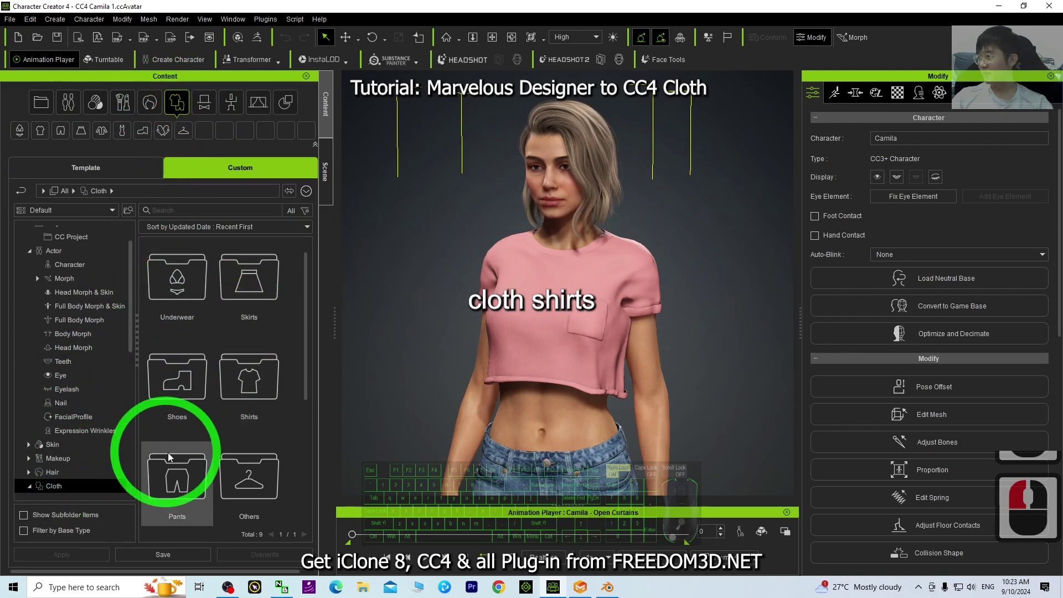
double_click(250, 374)
Step: Remove Camila's pink T-shirt and dress her in the saved Shirts 01 v2 cloth
left_click_drag(173, 278, 584, 331)
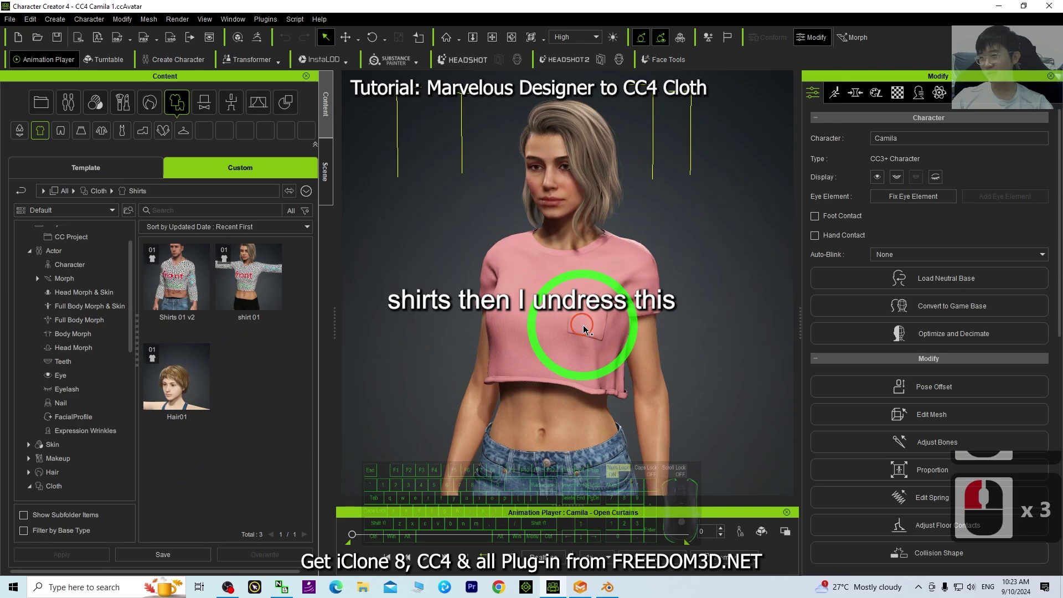
left_click(583, 330)
key("Delete")
left_click_drag(183, 280, 576, 338)
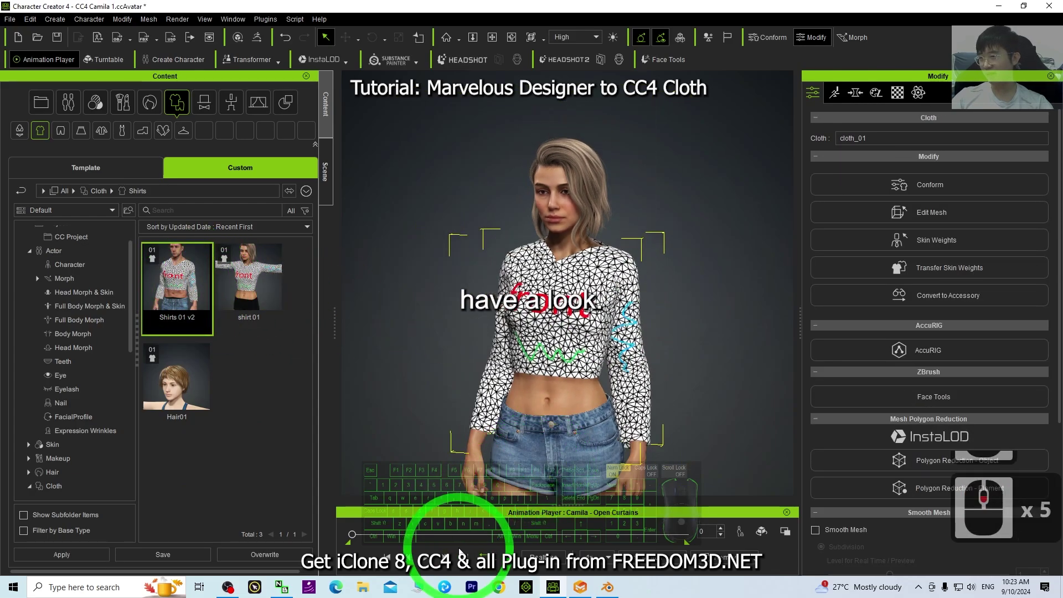
Step: Play Camila's animation to check how the shirt follows her body, and stop the playback
left_click(423, 558)
key("x")
key("c")
left_click_drag(482, 390, 617, 394)
scroll(536, 372, "down", 11)
left_click(427, 557)
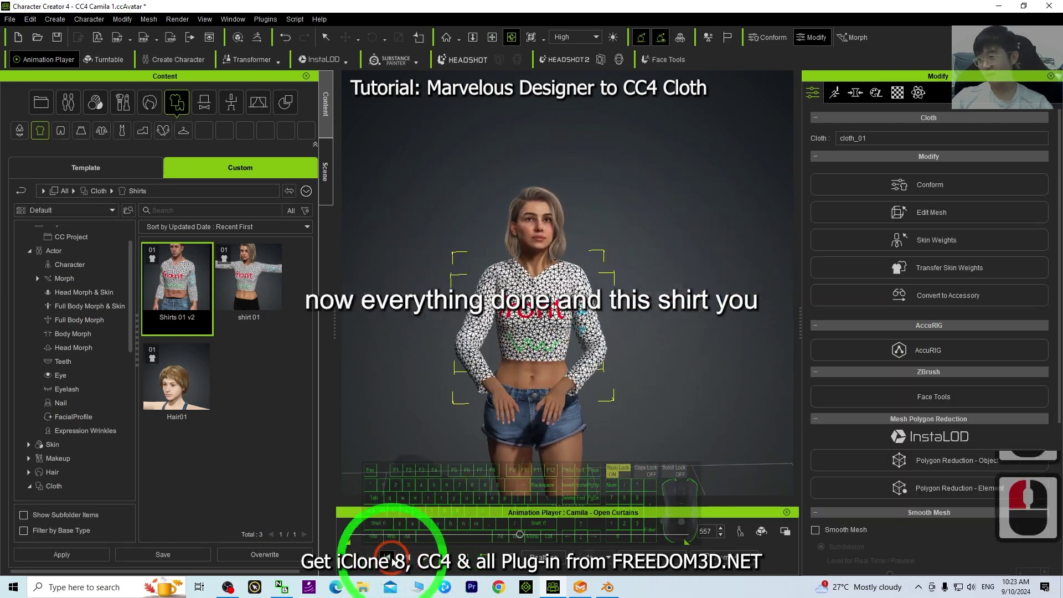
left_click(391, 552)
left_click(194, 294)
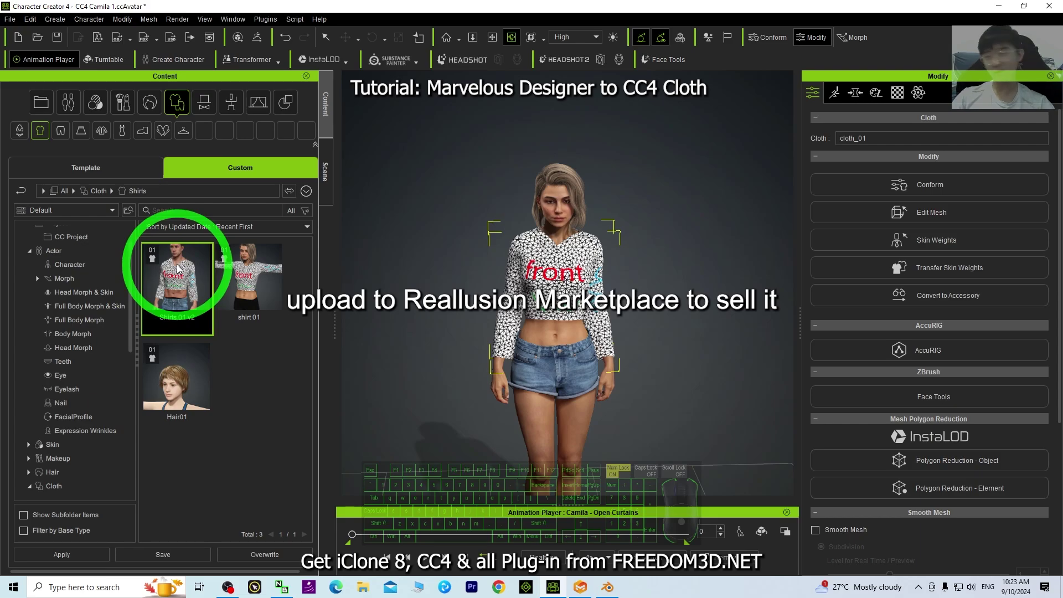
scroll(639, 338, "up", 16)
key("x")
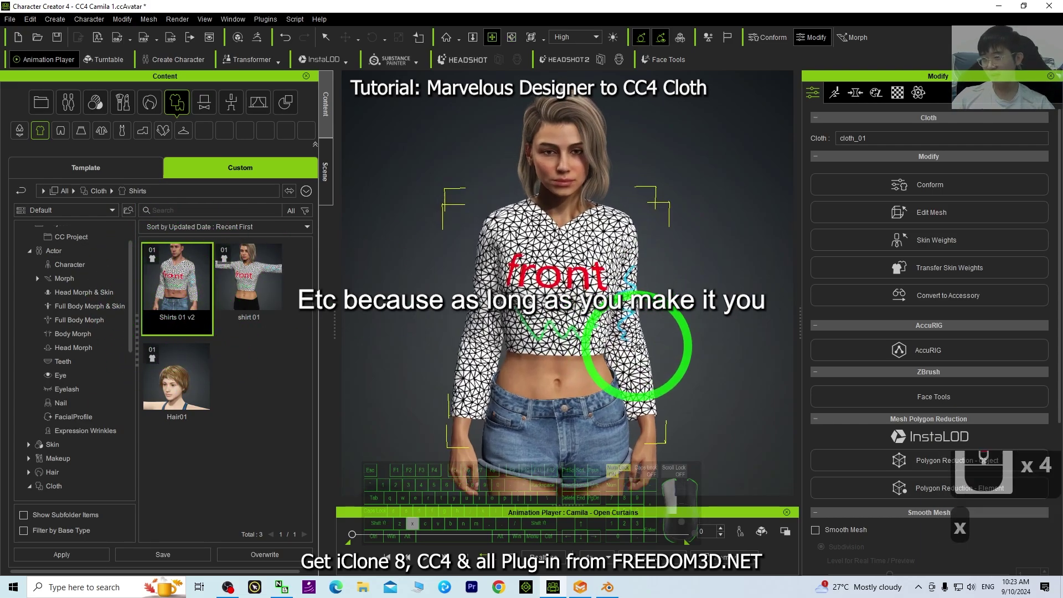
scroll(639, 347, "down", 3)
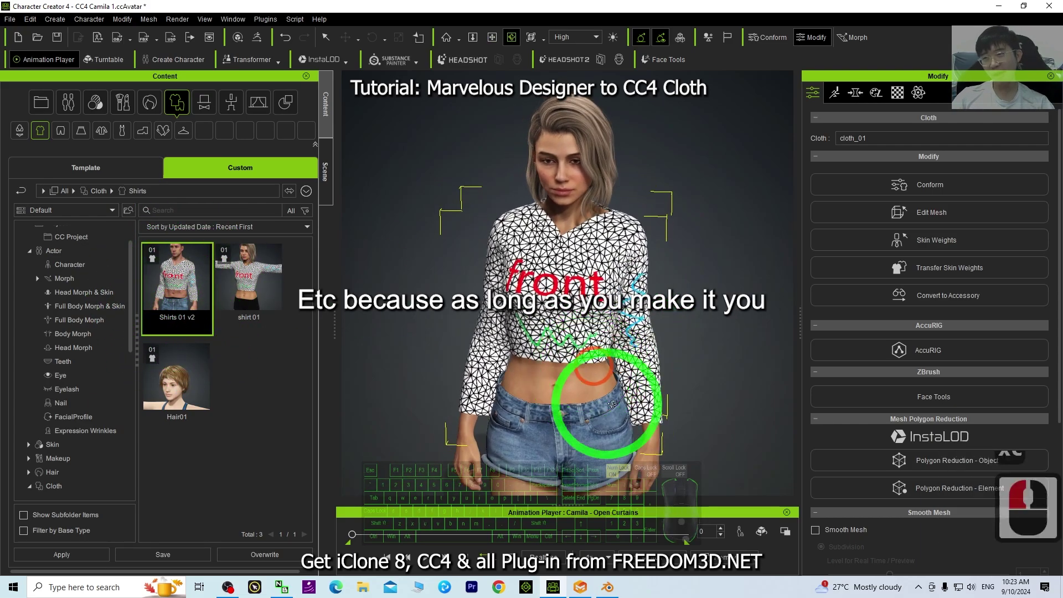
Step: Switch to Marvelous Designer to view the original shirt pattern, and return to Character Creator
left_click(608, 587)
left_click(553, 587)
left_click(579, 587)
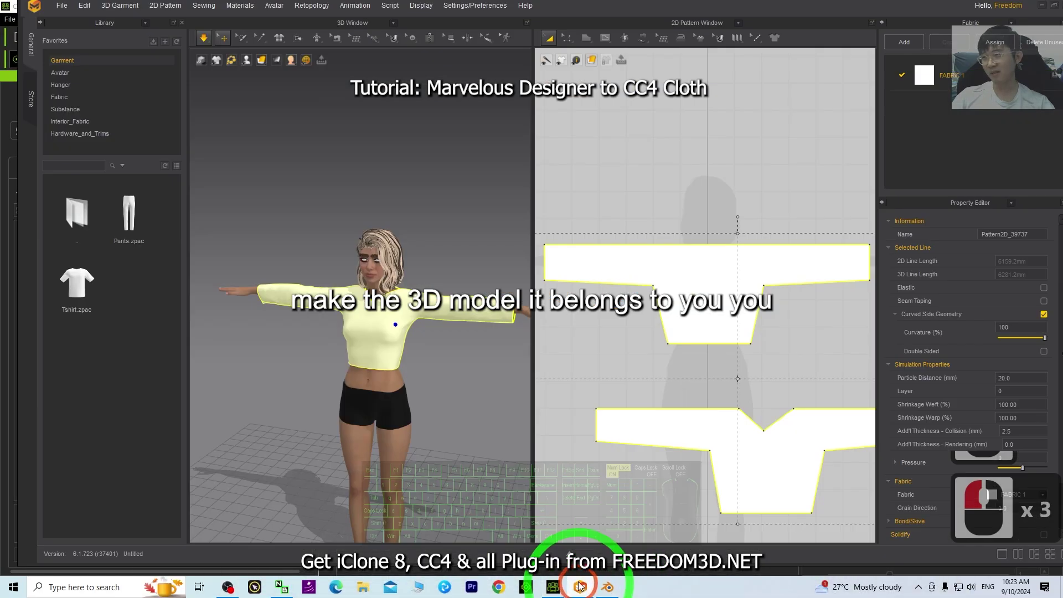
left_click(1042, 5)
Step: Examine the shirt's fit on Camila from the front and the side
left_click_drag(234, 334, 588, 408)
scroll(652, 367, "up", 5)
scroll(656, 369, "down", 3)
key("c")
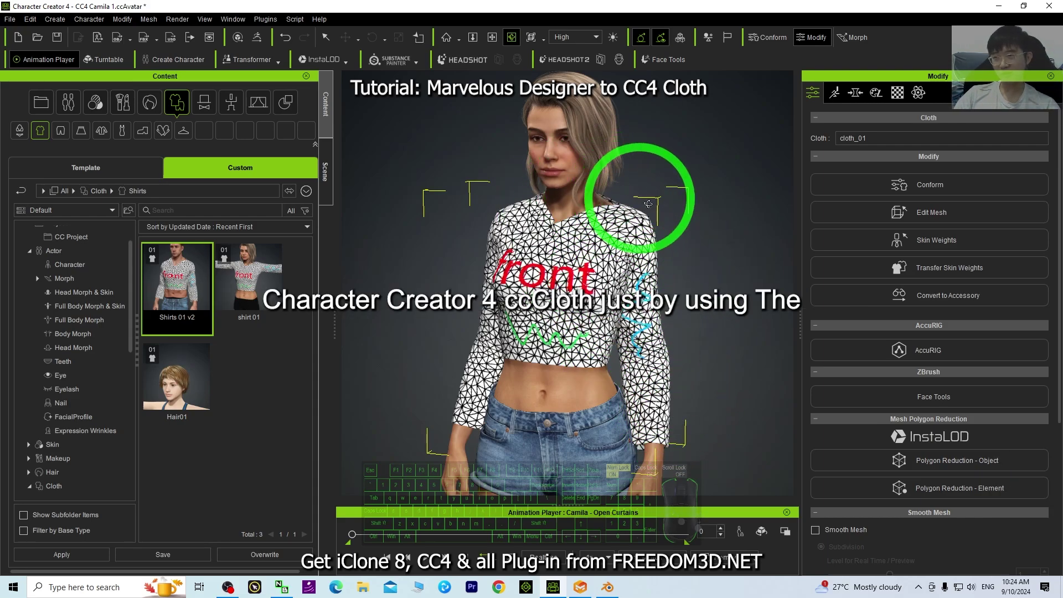
key("x")
left_click_drag(718, 287, 578, 302)
key("c")
key("c")
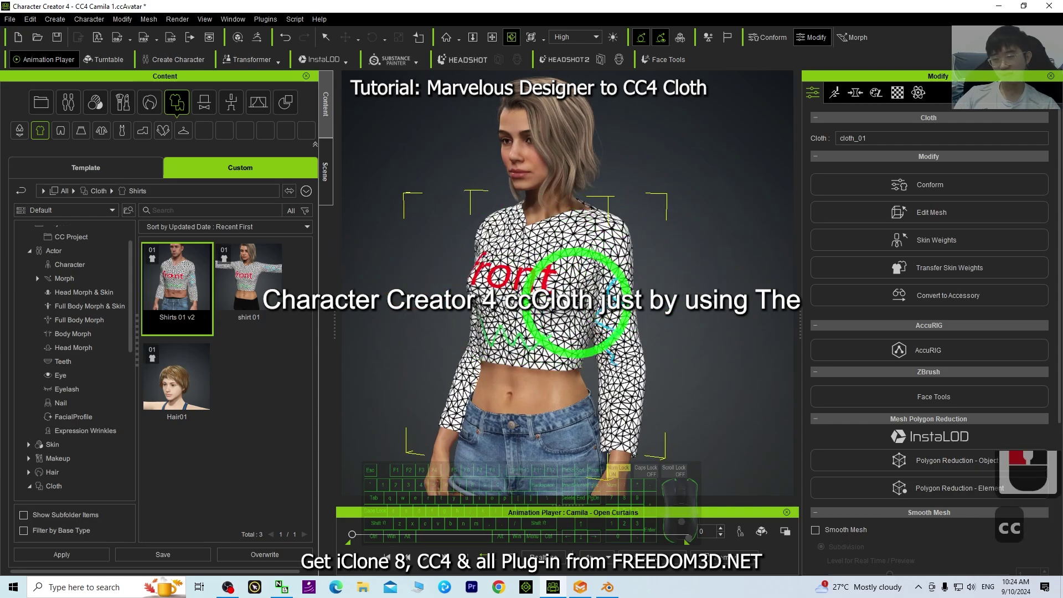
Step: Review the source garment in Marvelous Designer and the cloth 01 mesh in Blender, and return to Character Creator
left_click(579, 587)
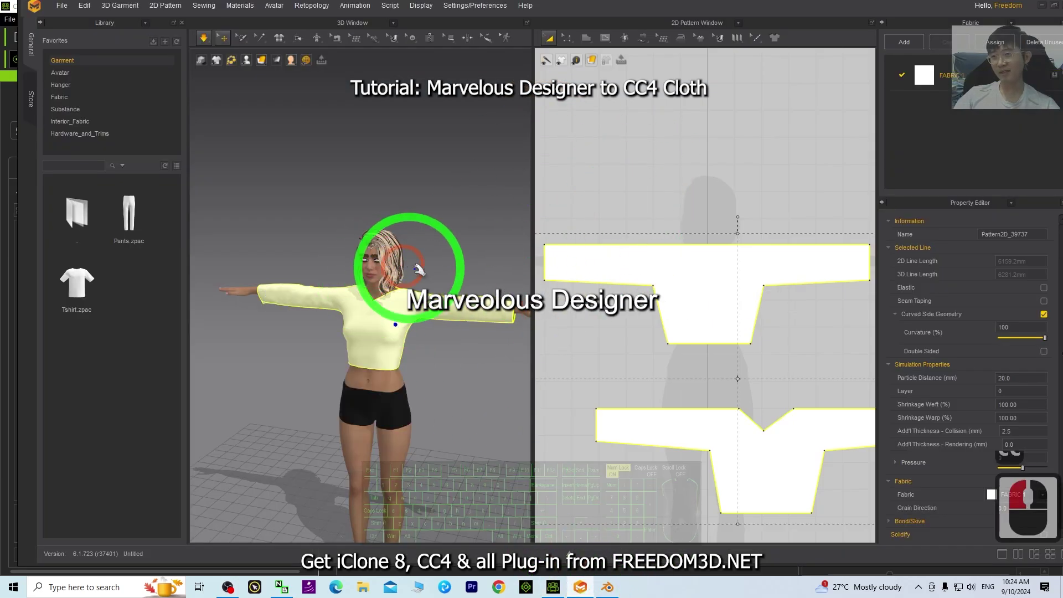
left_click(1041, 6)
left_click(608, 587)
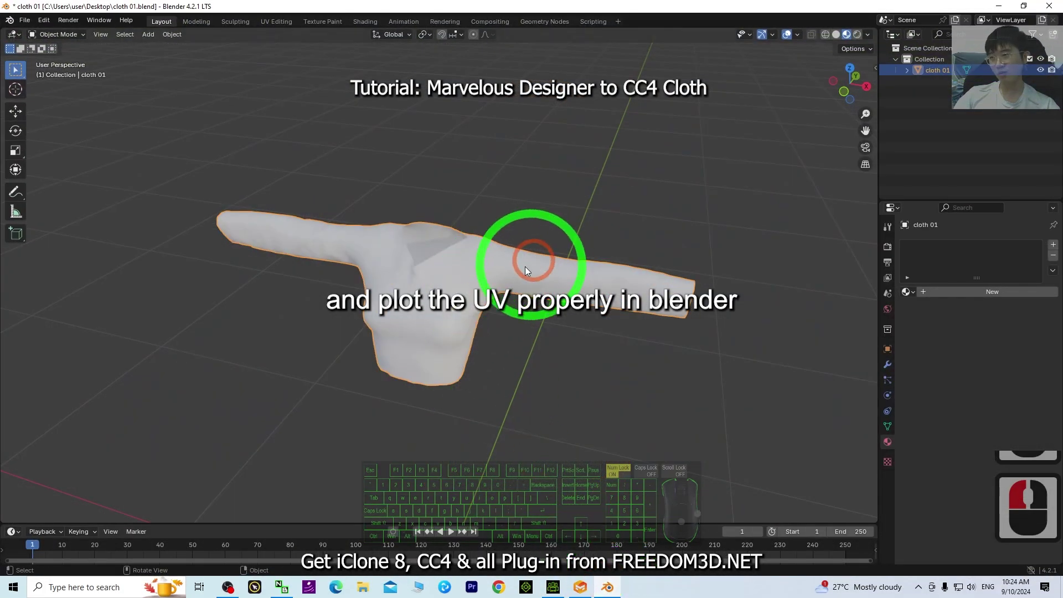
left_click(1004, 9)
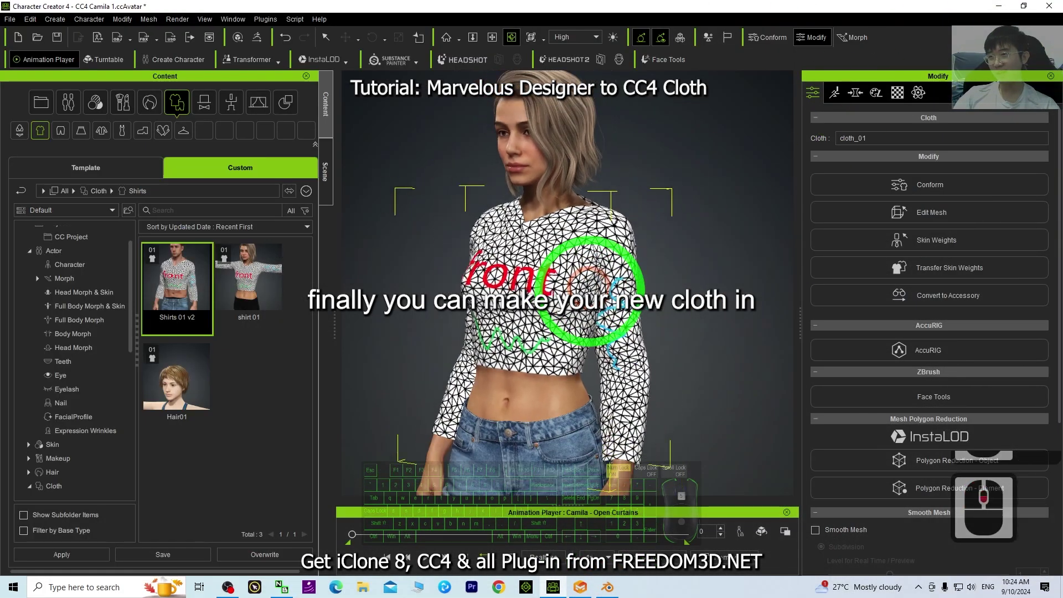
Step: Inspect the shirt on Camila from the side and compare it with the Marvelous Designer garment and the Blender mesh
left_click_drag(730, 302, 532, 294)
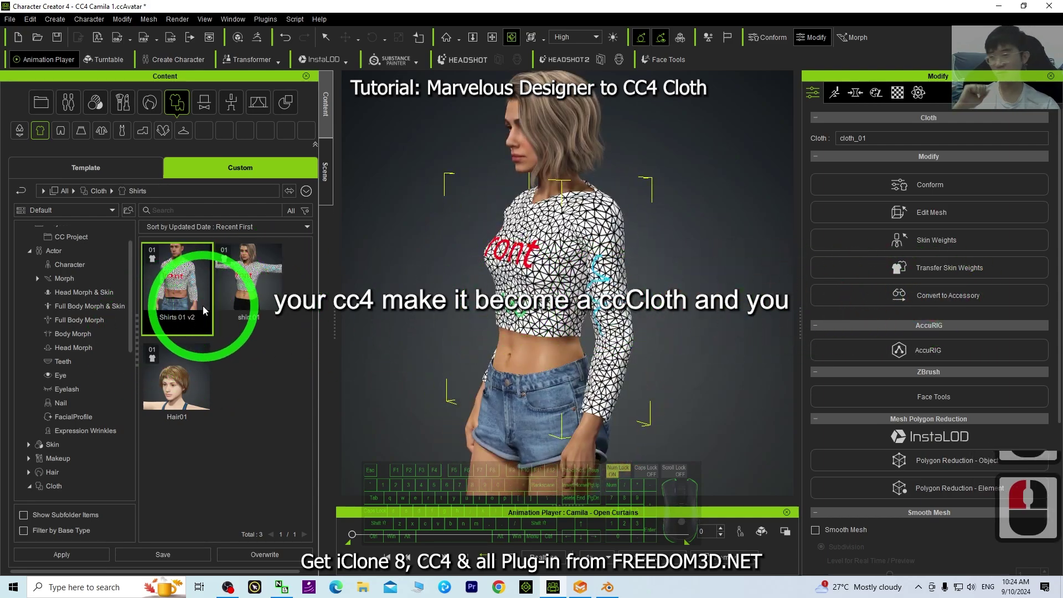
left_click_drag(388, 307, 605, 288)
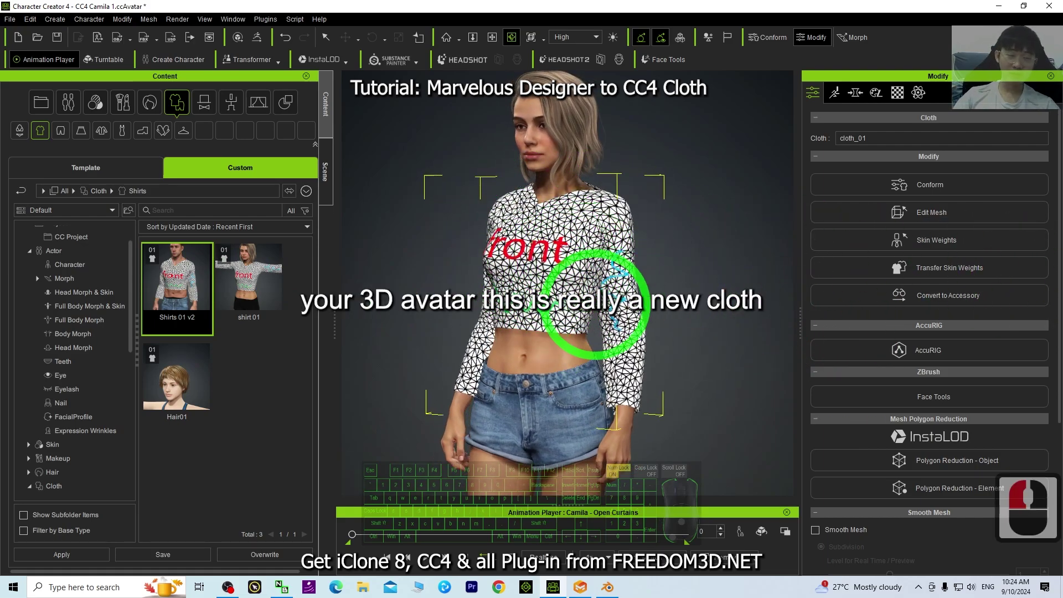
left_click(582, 587)
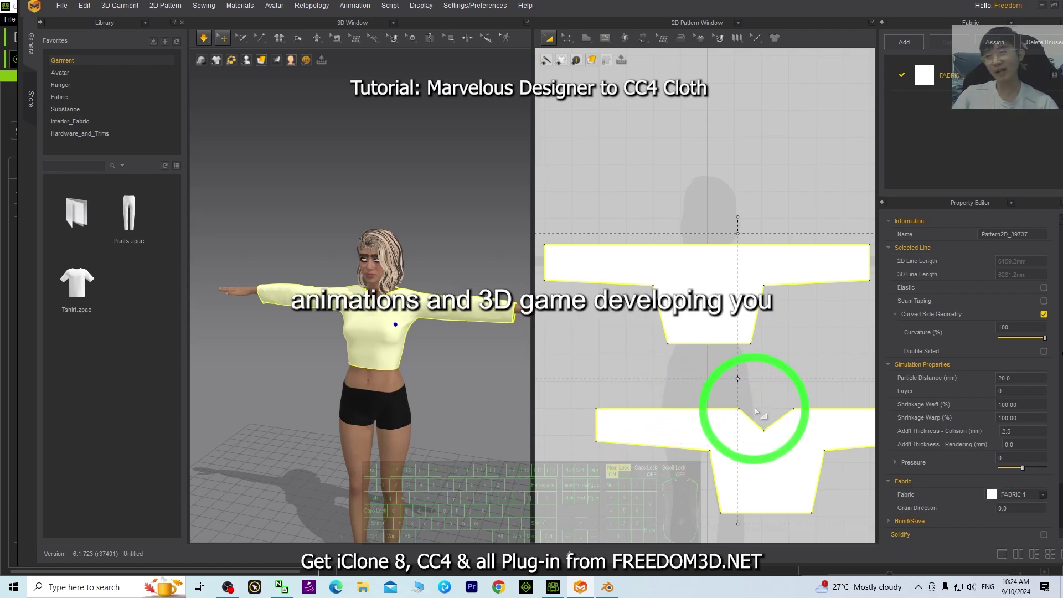
left_click(612, 595)
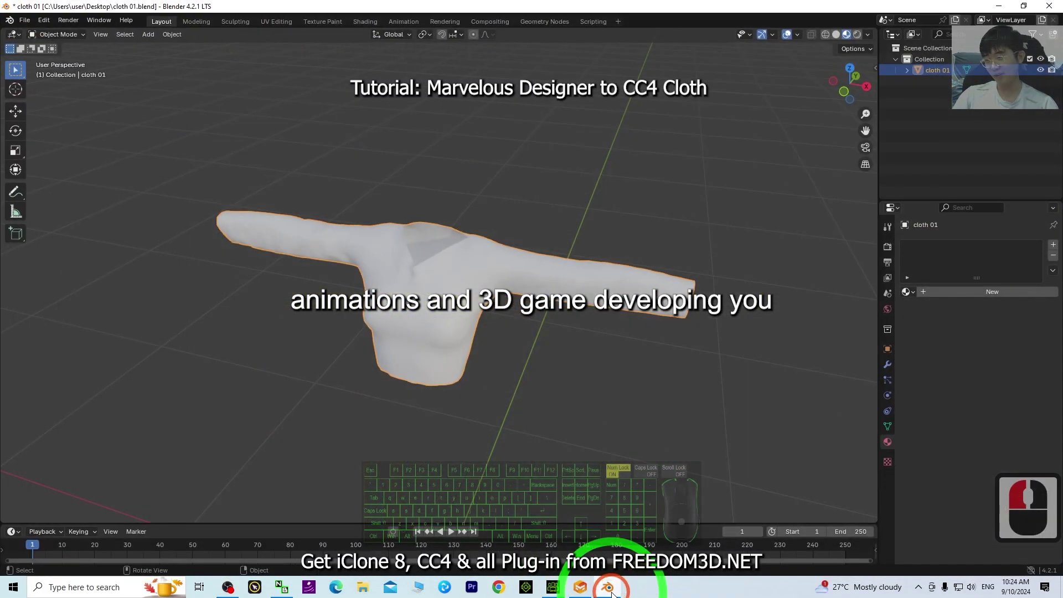
left_click(579, 591)
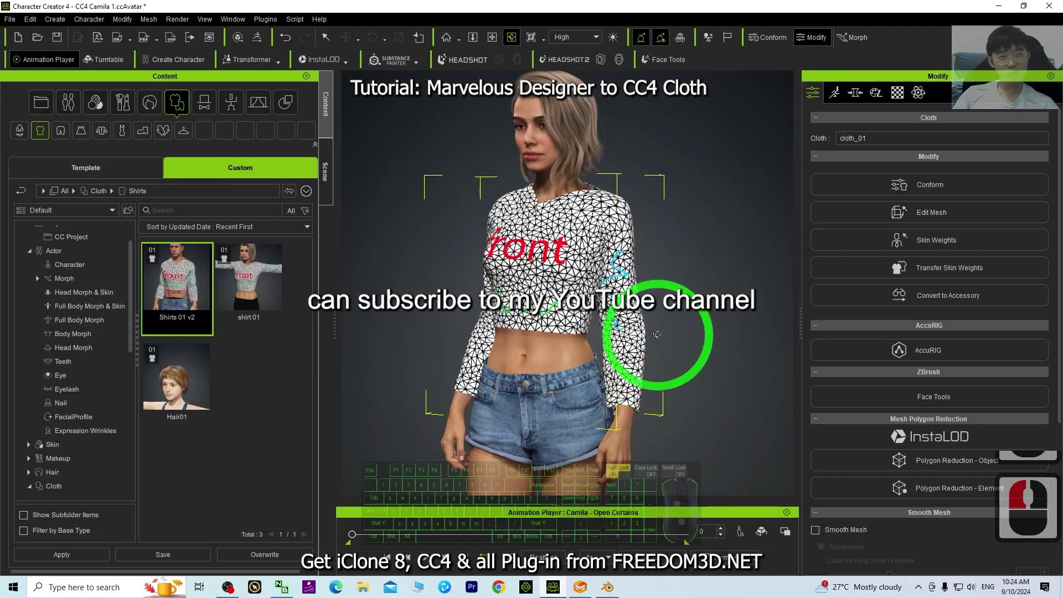